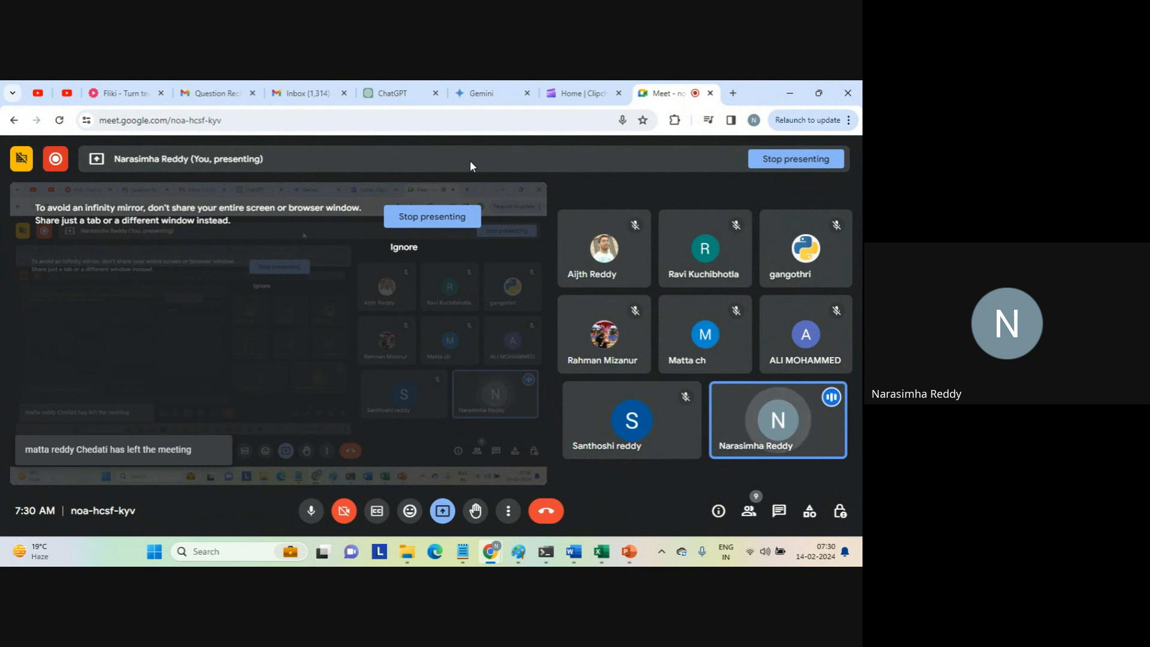
# Open the Informatica Intelligent Cloud Services login page in a new browser tab.
pyautogui.click(734, 93)
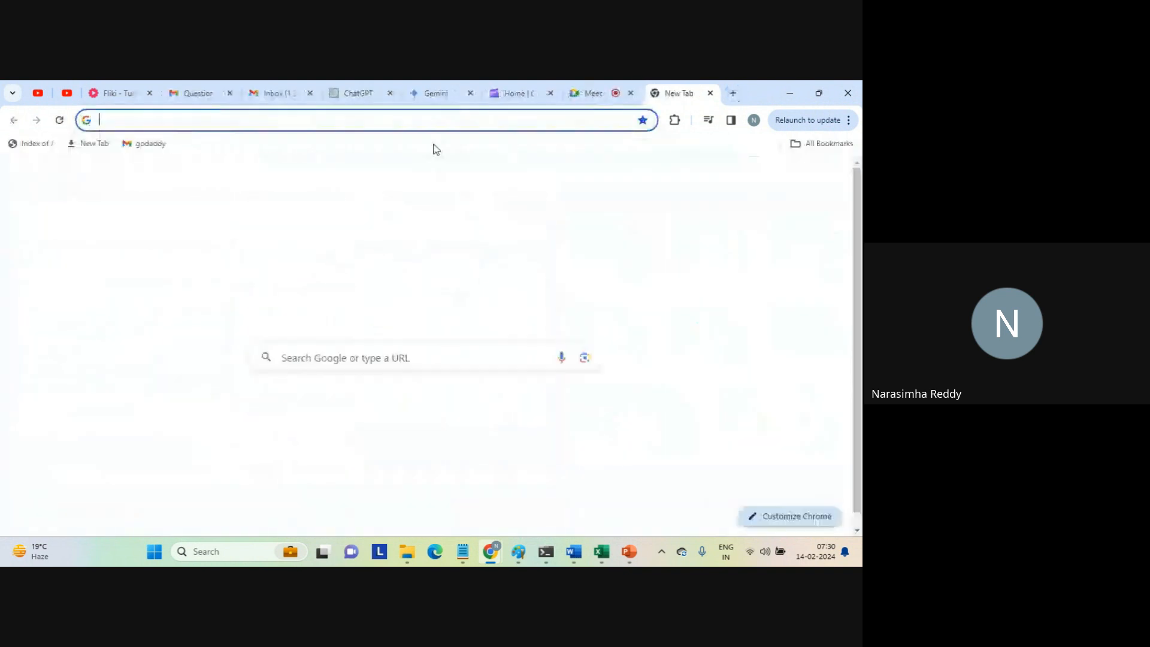
pyautogui.write('dm')
pyautogui.press('Return')
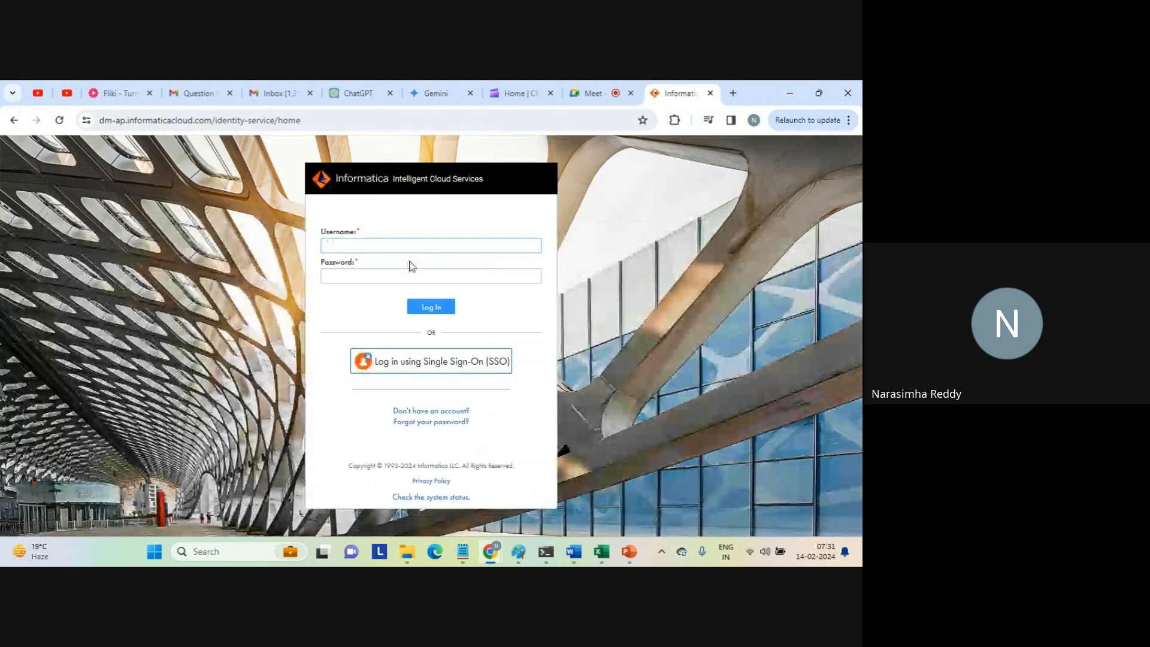
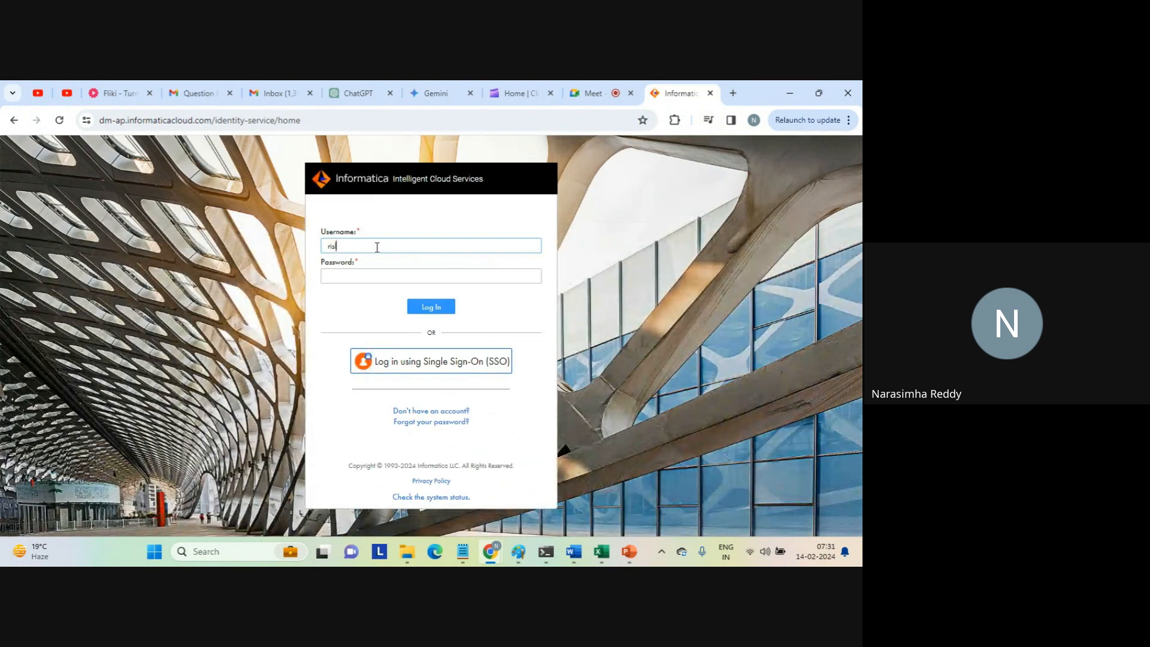
# Log in with the account's username e-mail and password, and open the Application Integration service.
pyautogui.press('Tab')
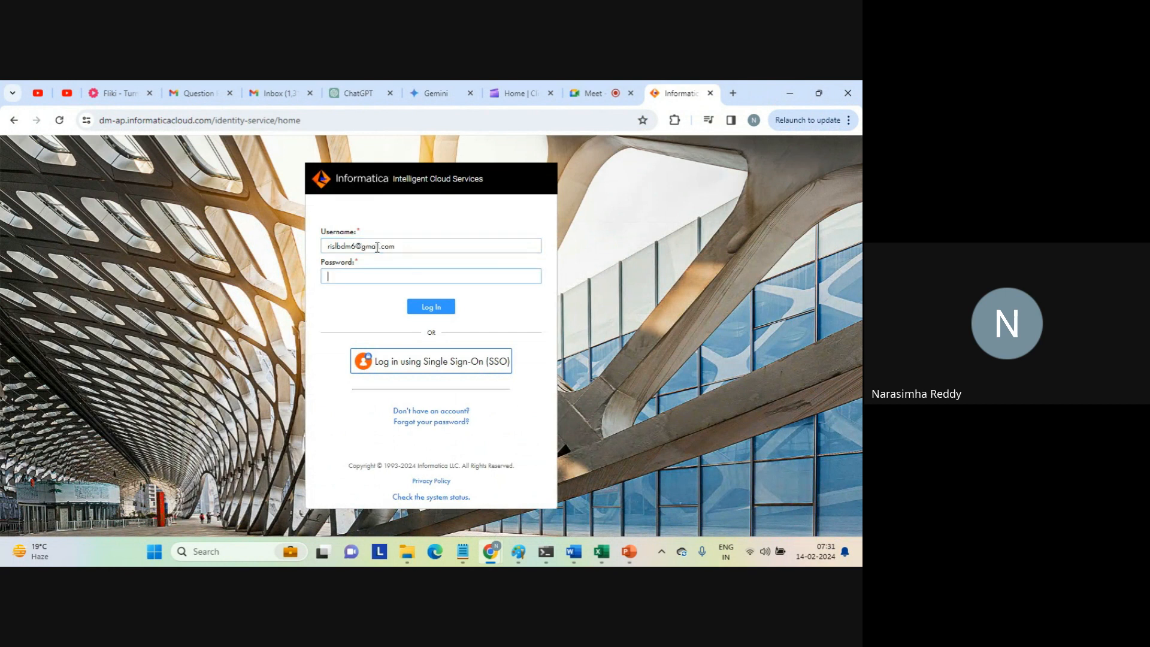
pyautogui.write('*****')
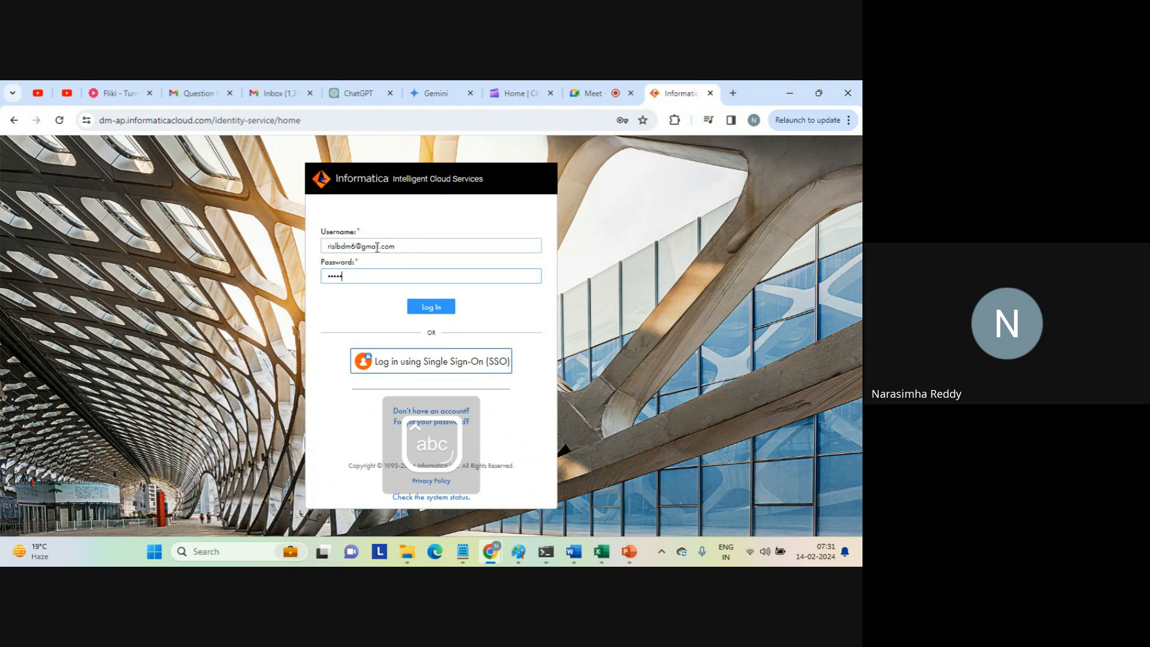
pyautogui.write('*****')
pyautogui.press('Return')
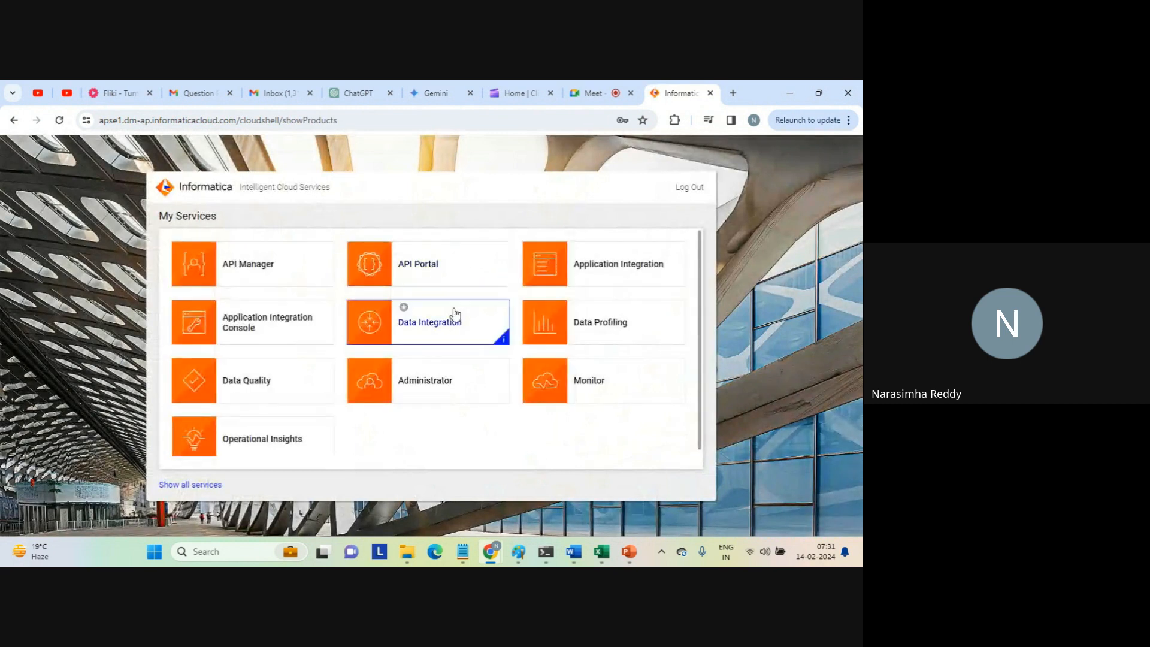
pyautogui.click(606, 271)
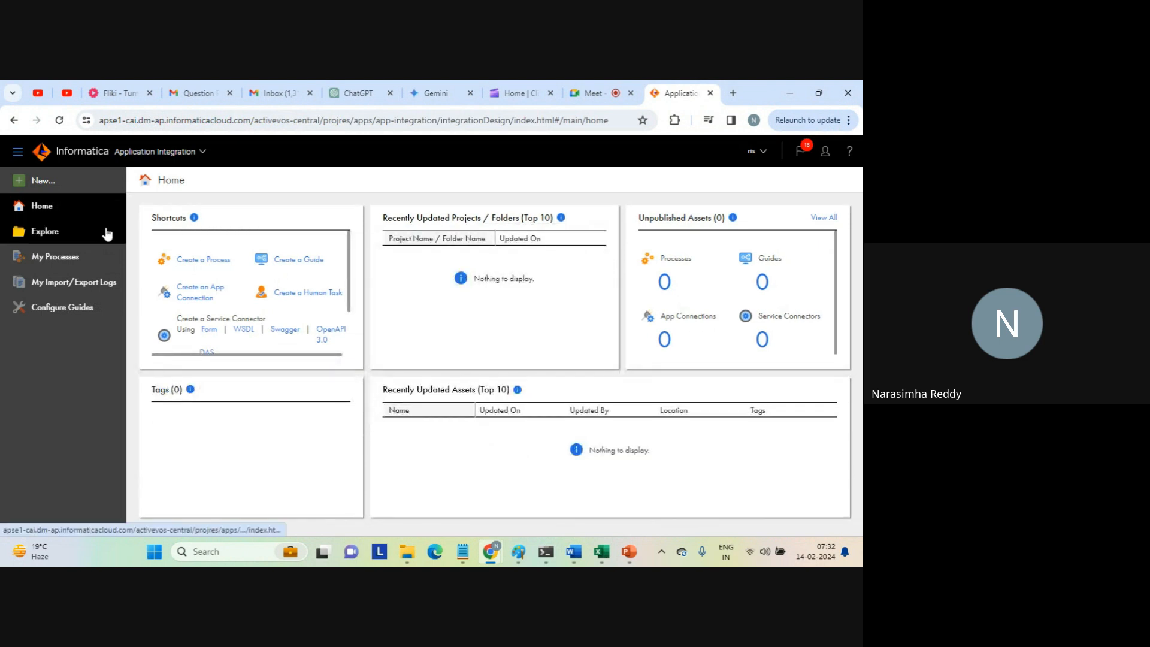
# Open the json (1) file from the Downloads folder in Notepad.
pyautogui.click(405, 551)
pyautogui.click(63, 263)
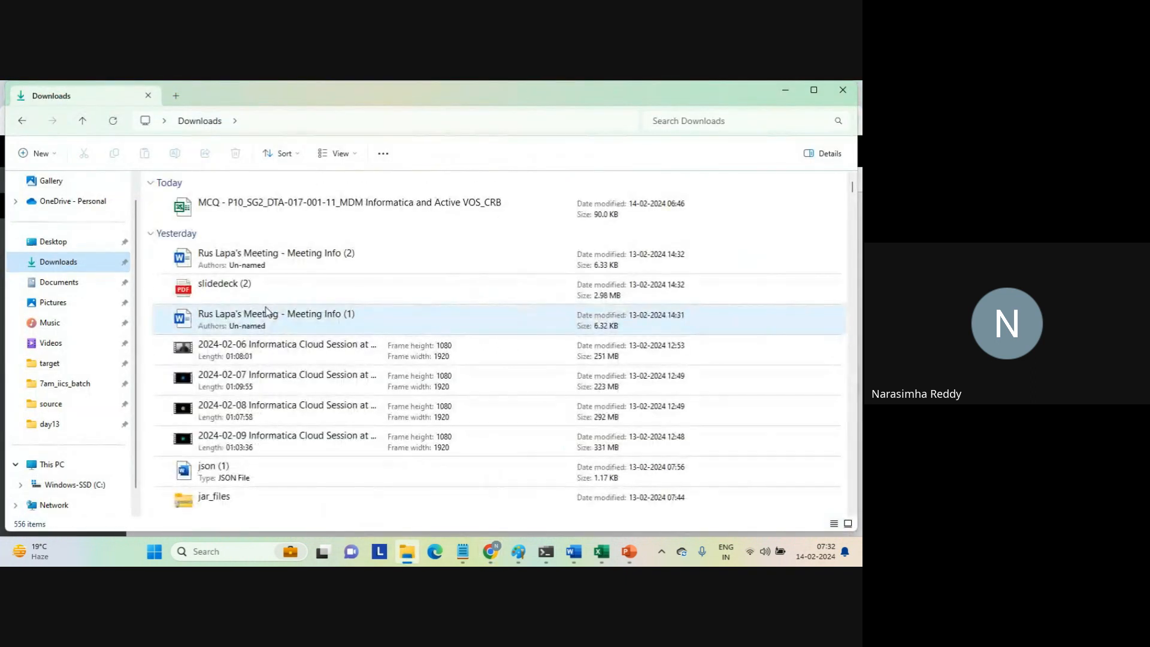
pyautogui.click(227, 471)
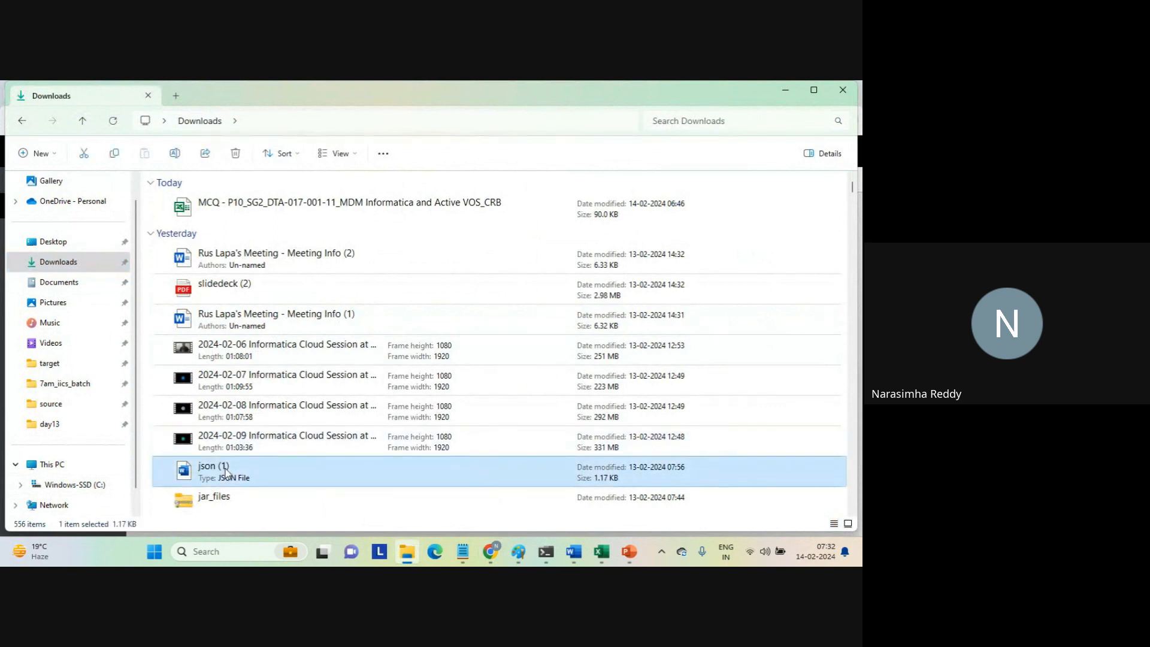
pyautogui.rightClick(226, 471)
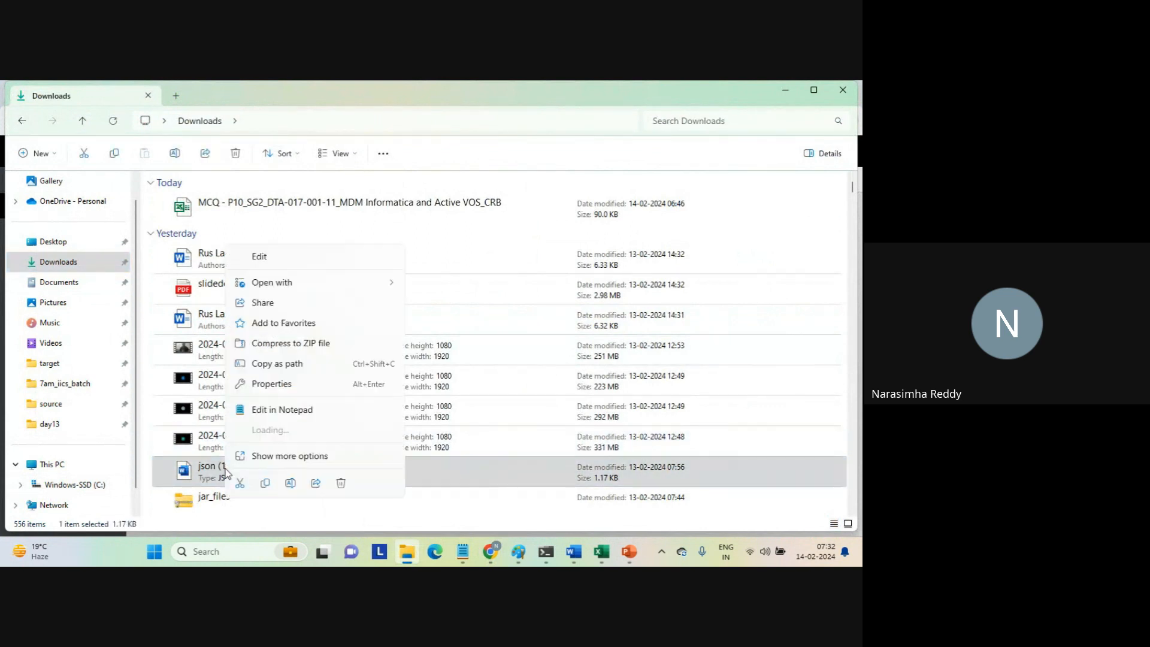
pyautogui.moveTo(403, 289)
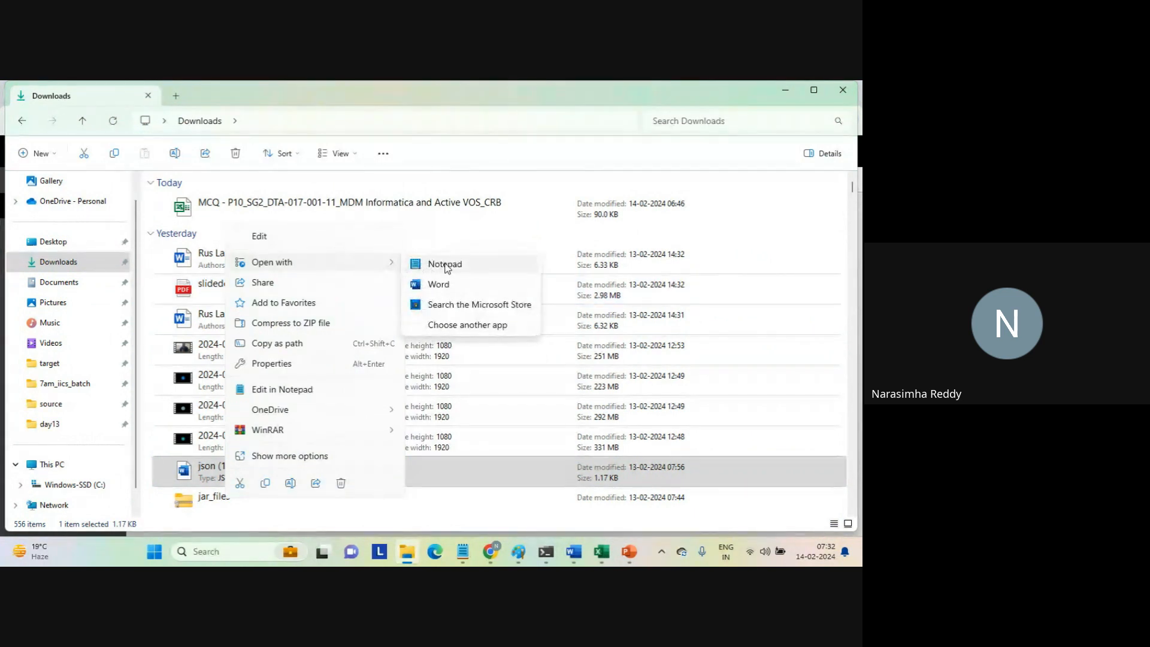
pyautogui.click(448, 262)
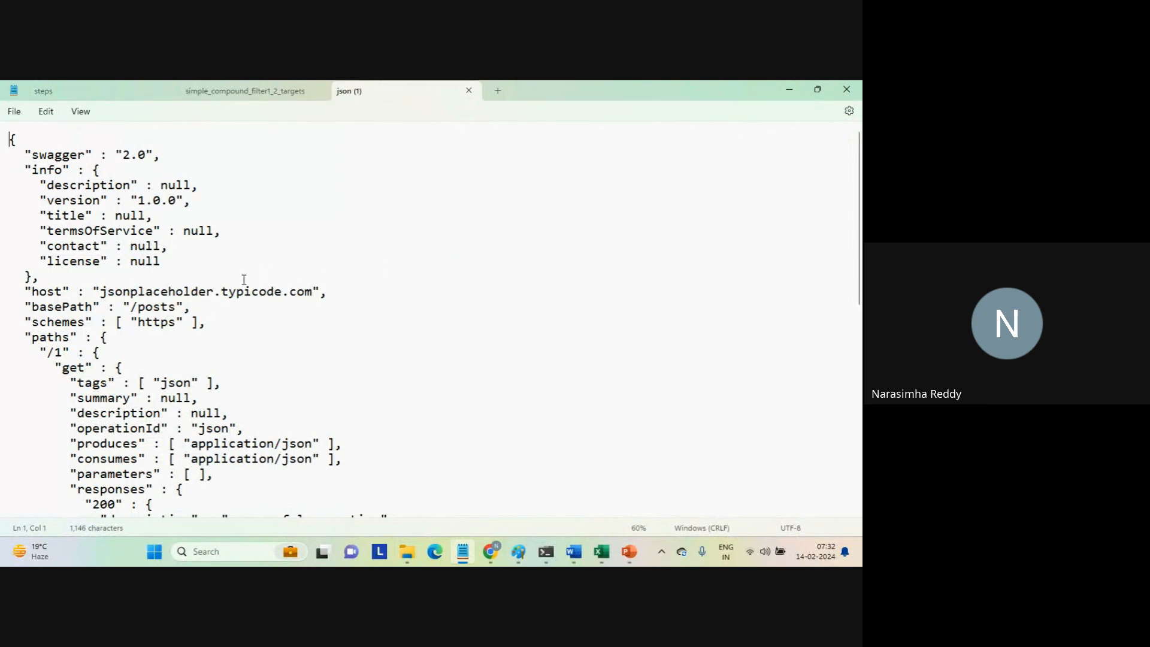
# Copy the host value jsonplaceholder.typicode.com from the JSON file and open that address in a new Chrome tab.
pyautogui.click(100, 291)
pyautogui.keyDown('shift'); pyautogui.click(312, 292); pyautogui.keyUp('shift')
pyautogui.hotkey('ctrl', 'c')
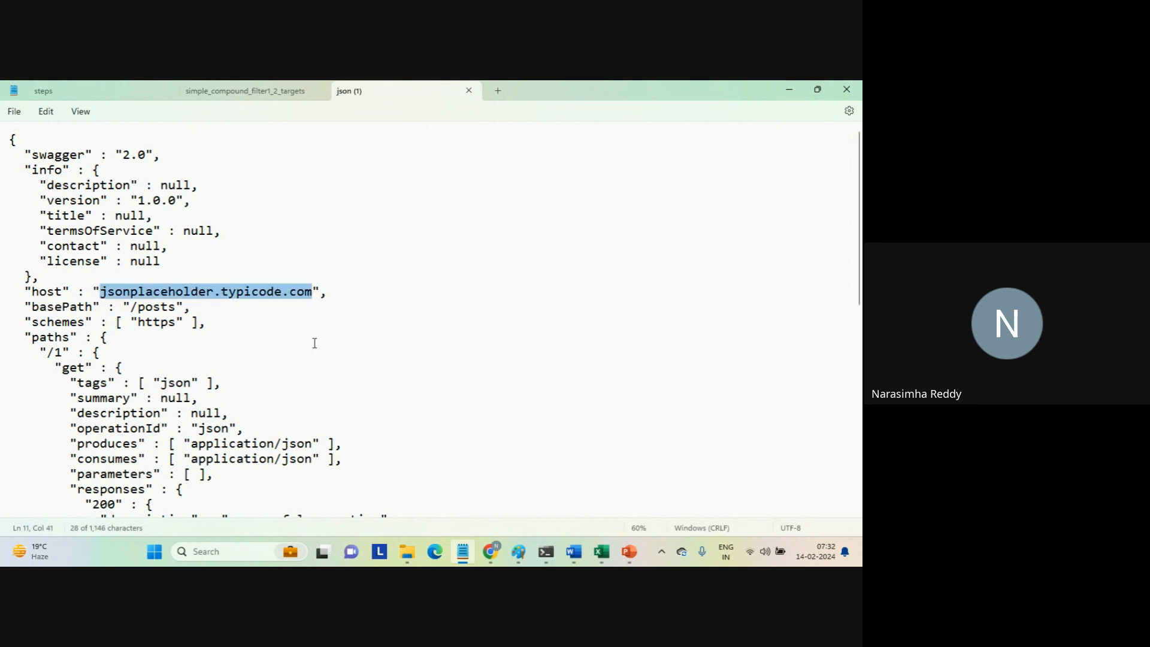
pyautogui.moveTo(492, 554)
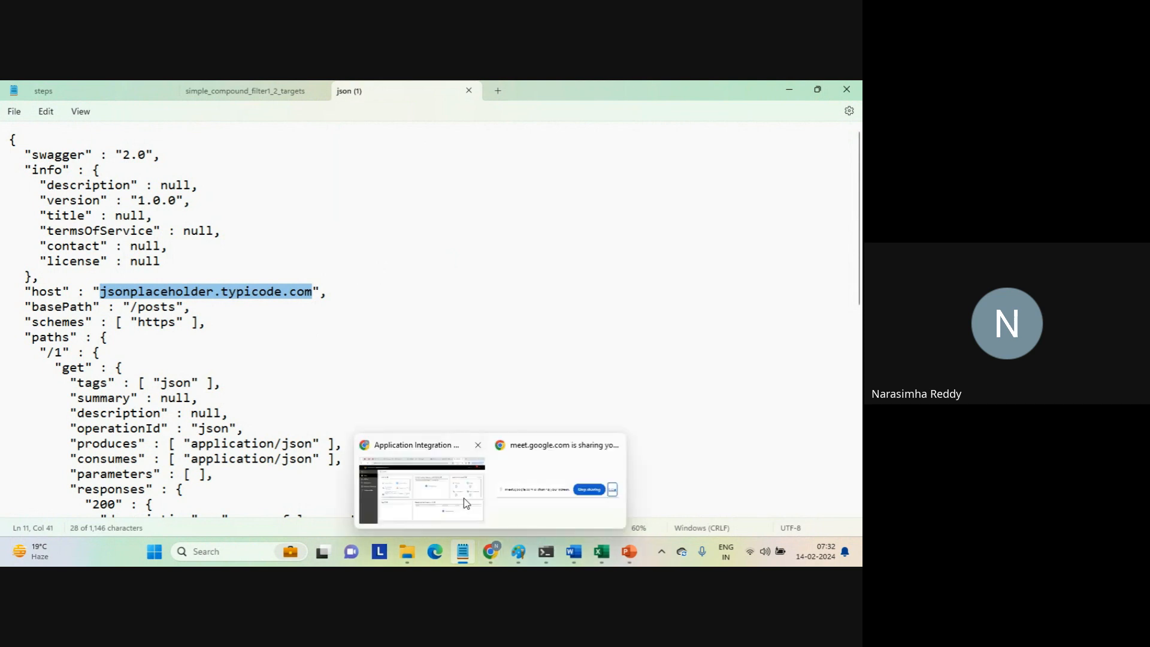
pyautogui.click(470, 503)
pyautogui.click(733, 93)
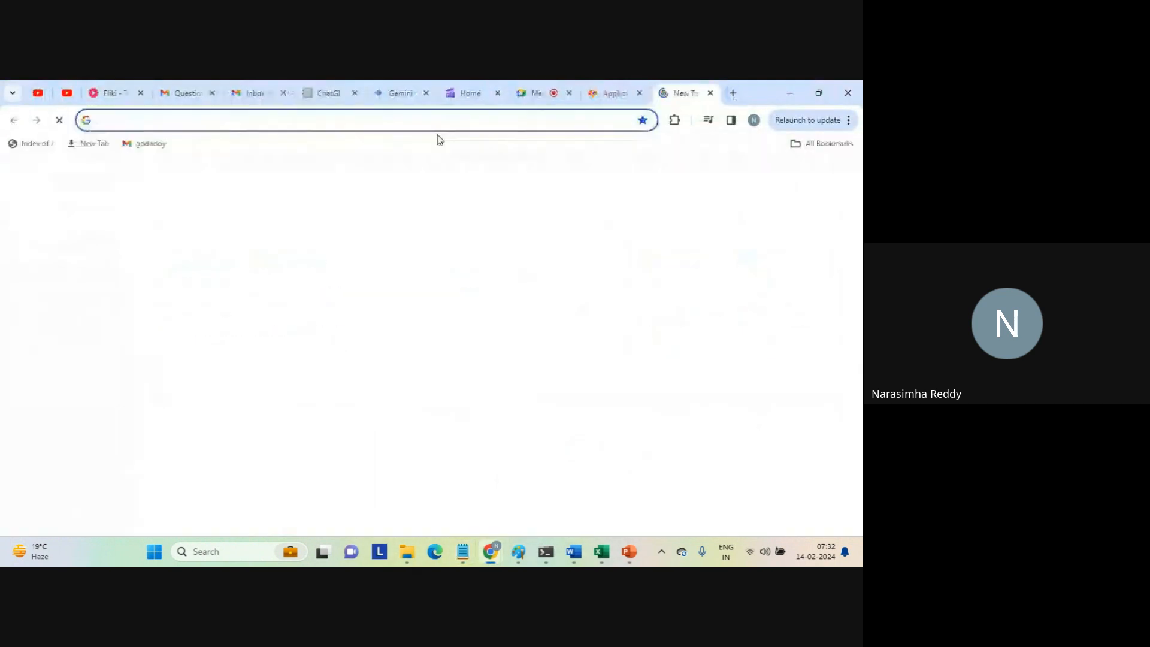
pyautogui.hotkey('ctrl', 'v')
pyautogui.press('Return')
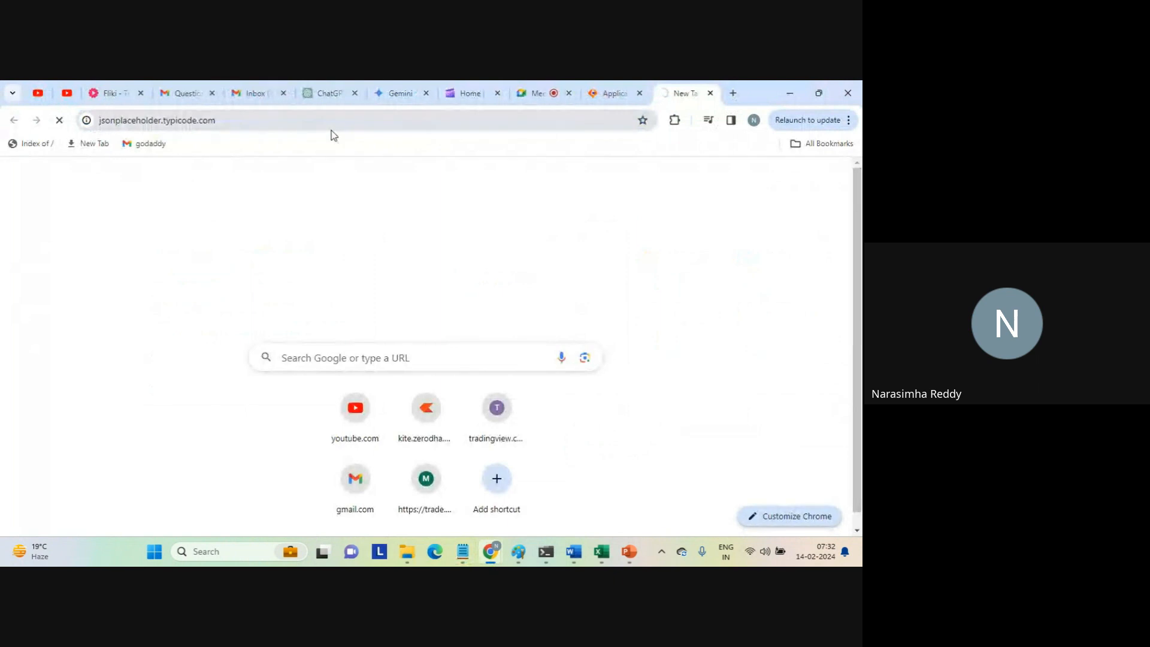
# Load the list of posts by extending the site address with /posts.
pyautogui.click(252, 119)
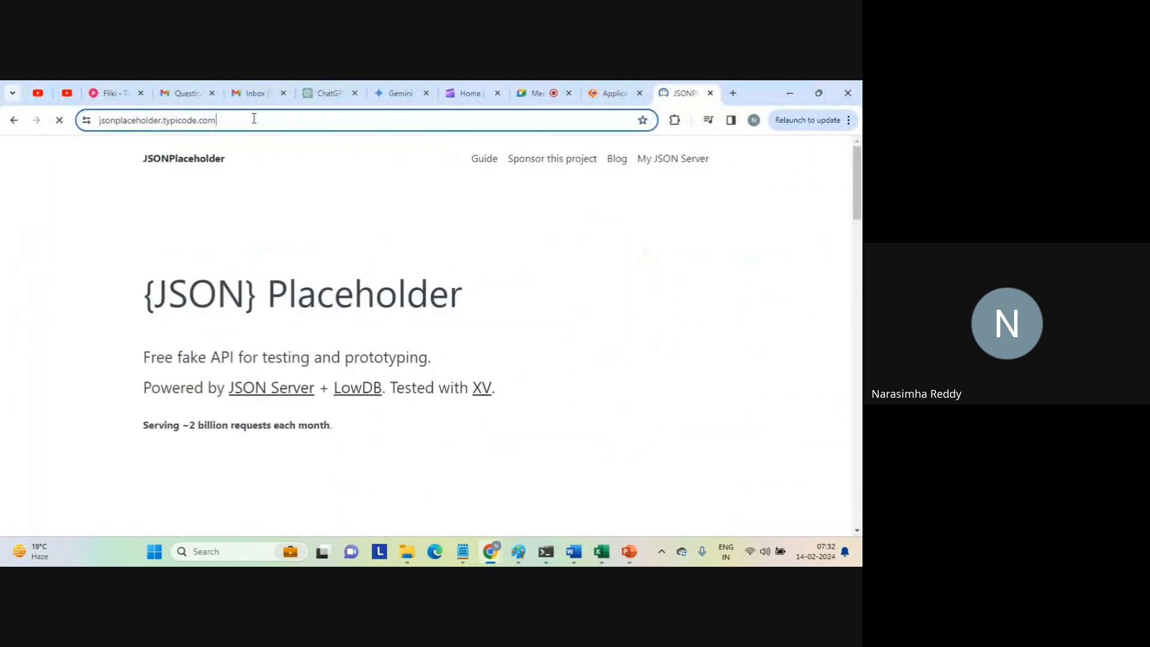
pyautogui.click(254, 119)
pyautogui.write('/posts')
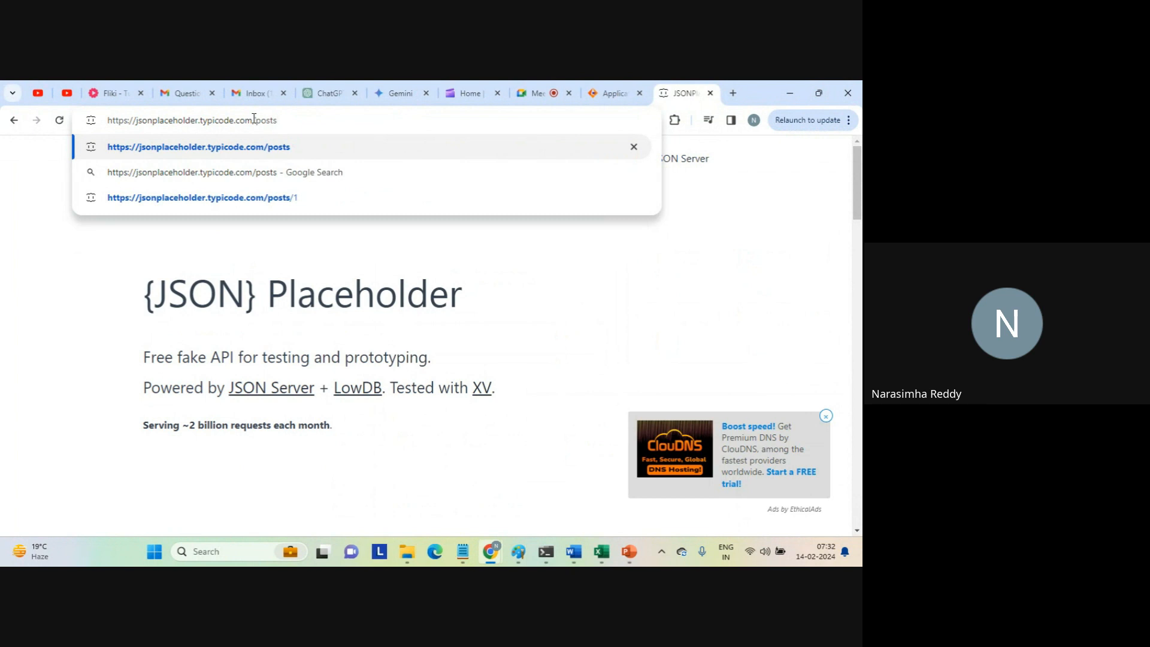
pyautogui.press('Return')
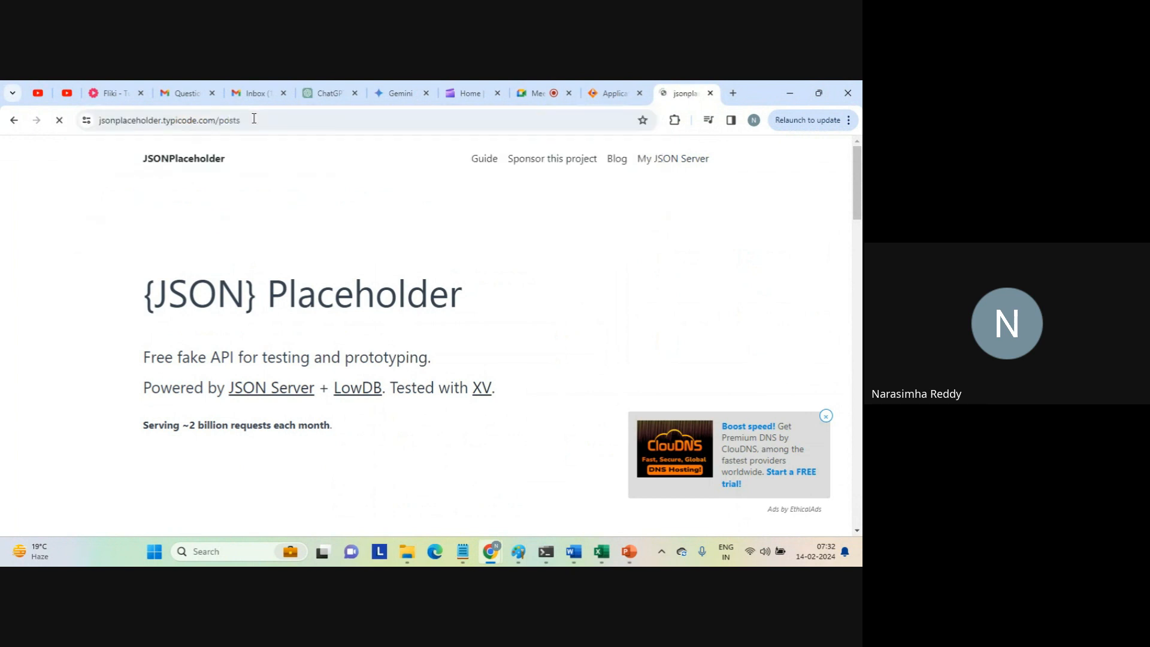
pyautogui.moveTo(130, 176); pyautogui.dragTo(238, 376)
pyautogui.click(238, 377)
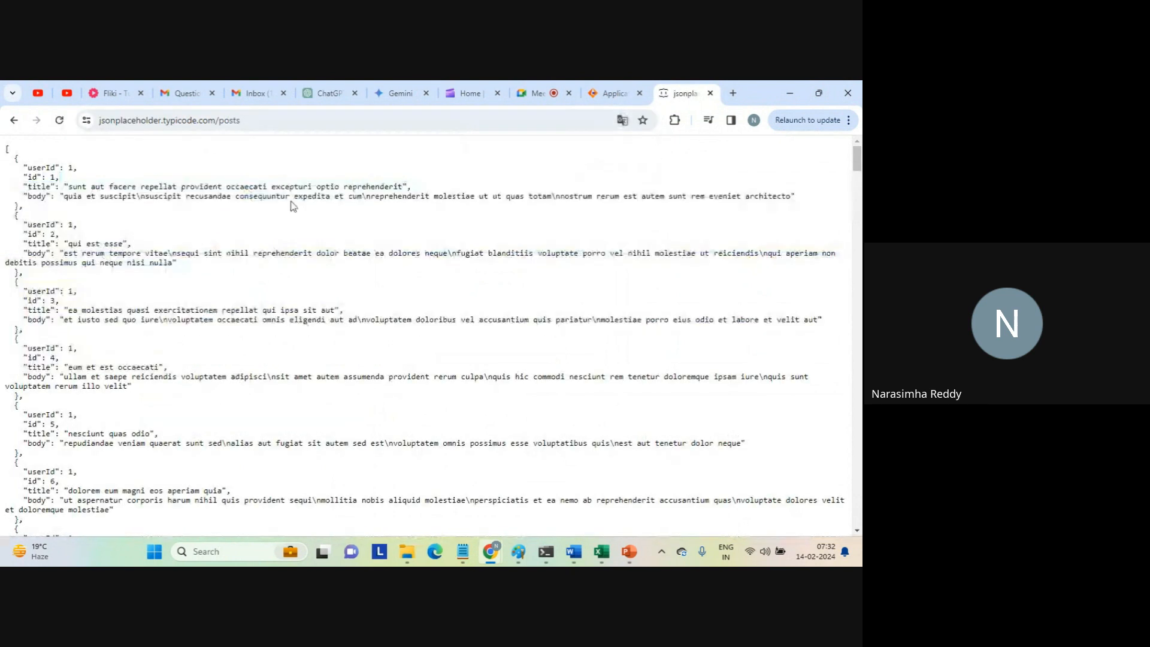
# Load only the first post by extending the address to jsonplaceholder.typicode.com/posts/1.
pyautogui.click(283, 125)
pyautogui.click(282, 124)
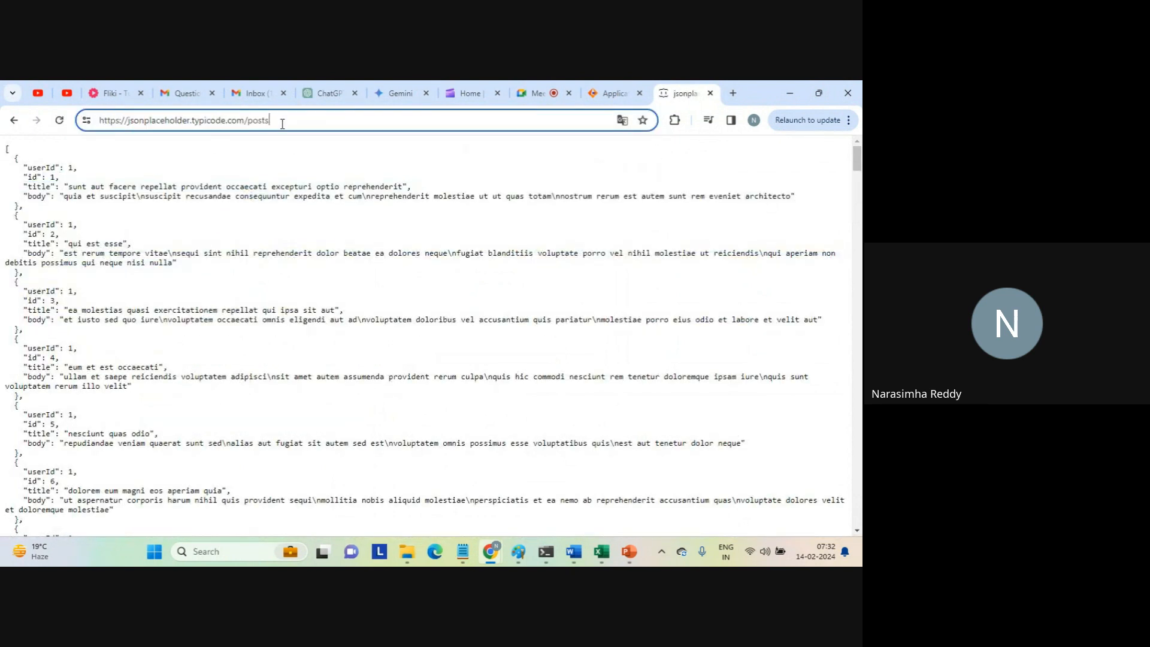
pyautogui.write('/1')
pyautogui.press('Return')
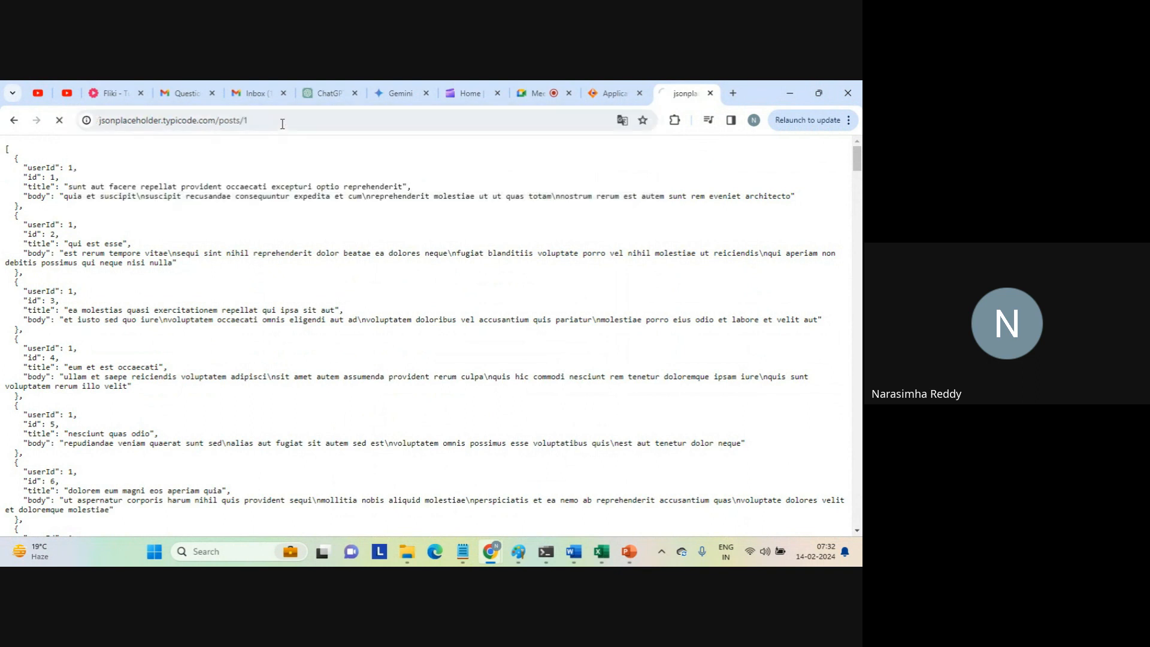
# Examine the first post's JSON structure, including its userId, title and body fields.
pyautogui.hotkey('ctrl', 'a')
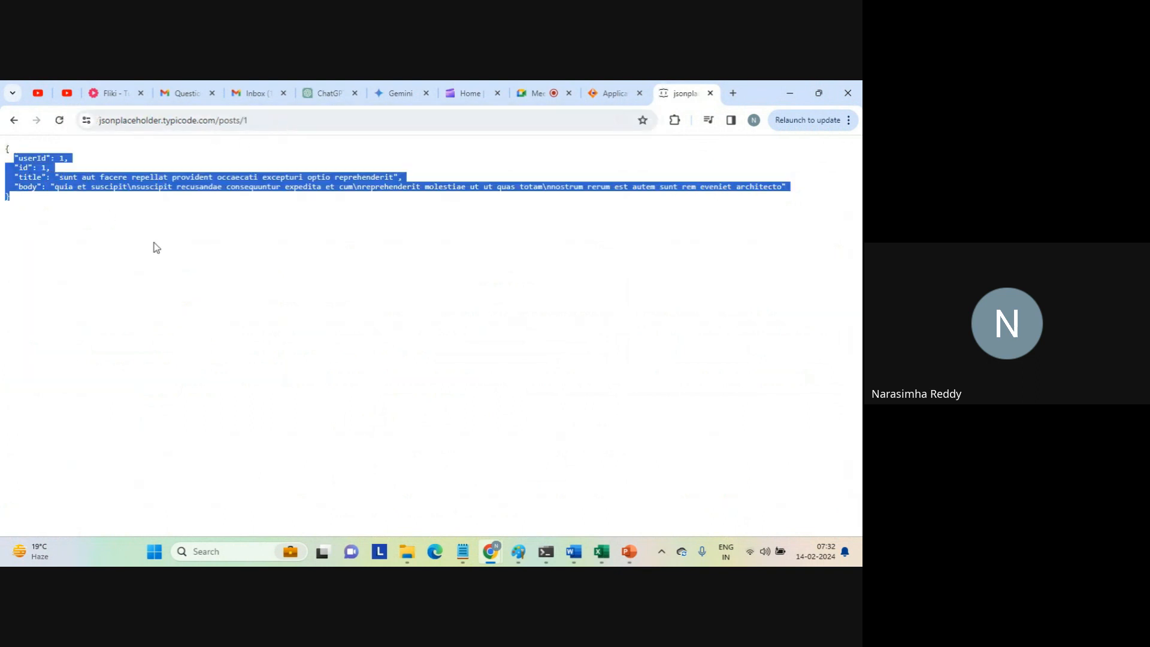
pyautogui.click(155, 248)
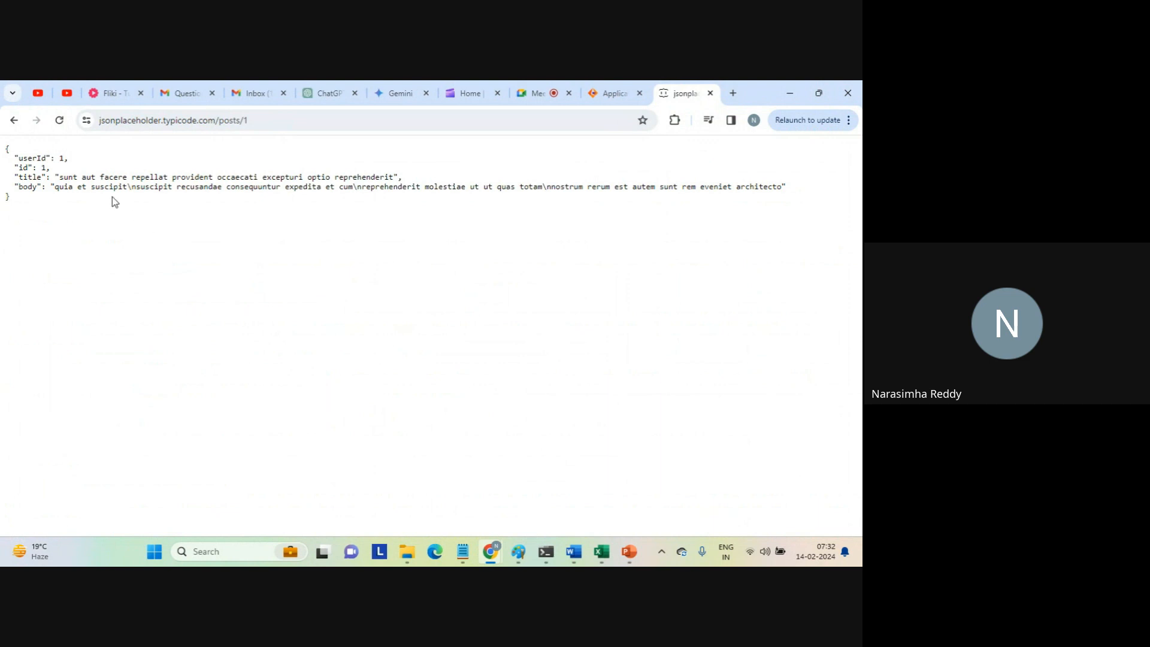
pyautogui.moveTo(6, 148); pyautogui.dragTo(82, 220)
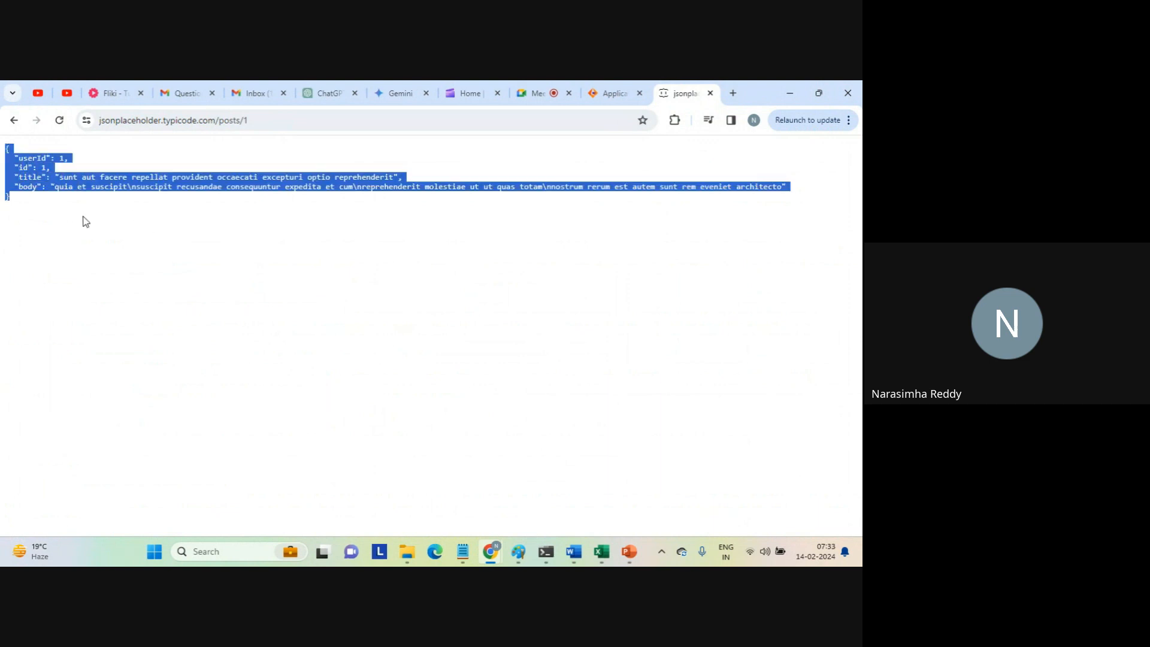
pyautogui.click(85, 222)
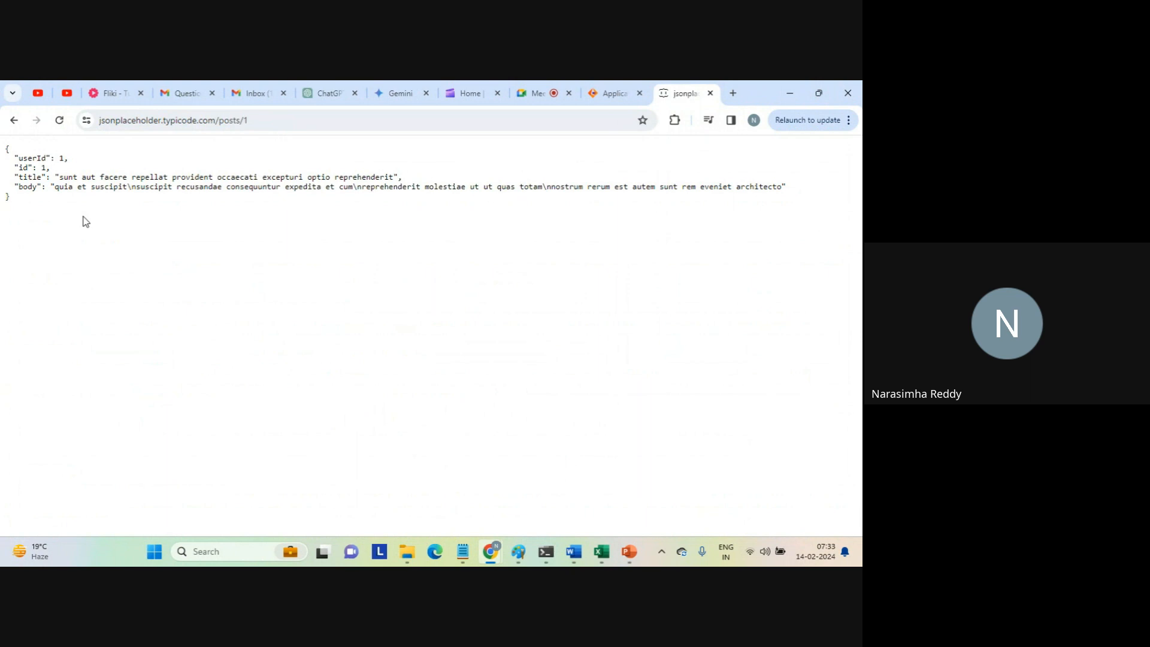
pyautogui.moveTo(13, 157); pyautogui.dragTo(76, 188)
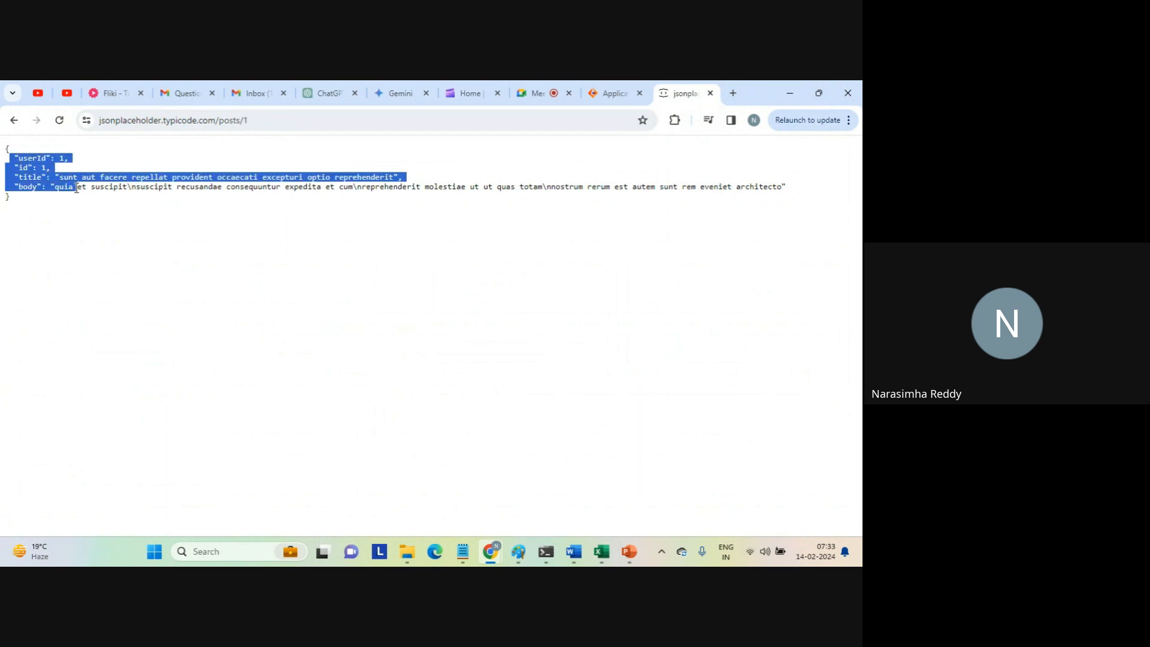
pyautogui.click(77, 189)
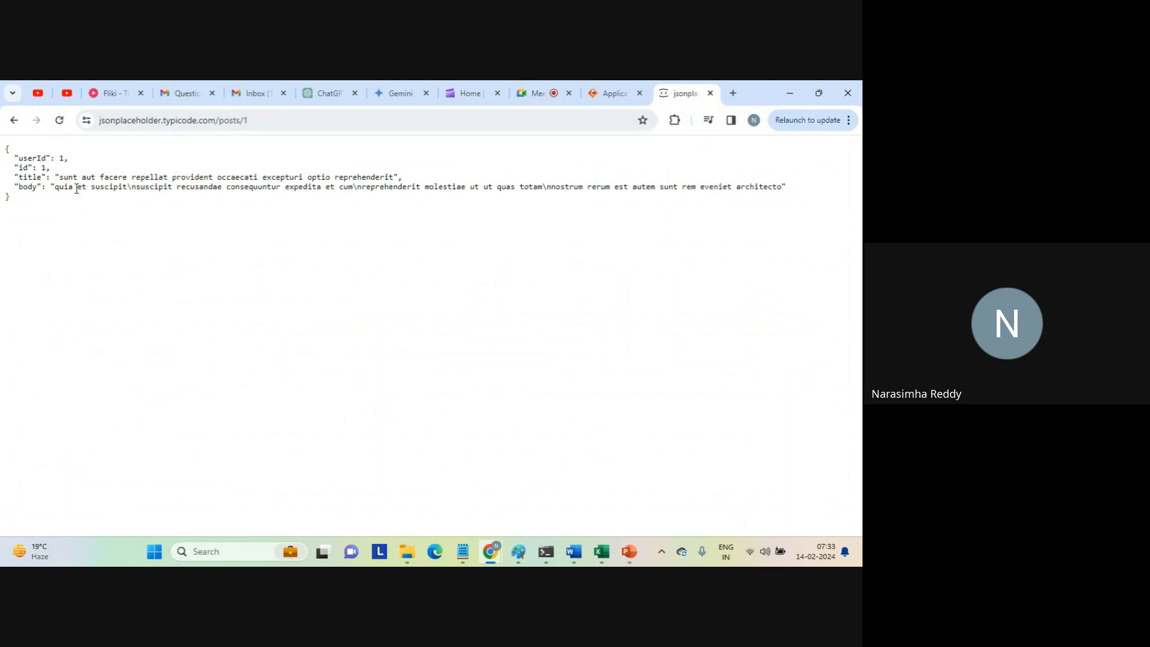
pyautogui.doubleClick(33, 158)
pyautogui.click(29, 163)
pyautogui.doubleClick(30, 177)
pyautogui.click(30, 180)
pyautogui.doubleClick(27, 187)
pyautogui.click(103, 232)
# Select the full address of the first post, jsonplaceholder.typicode.com/posts/1.
pyautogui.moveTo(490, 550)
pyautogui.click(436, 493)
pyautogui.click(278, 120)
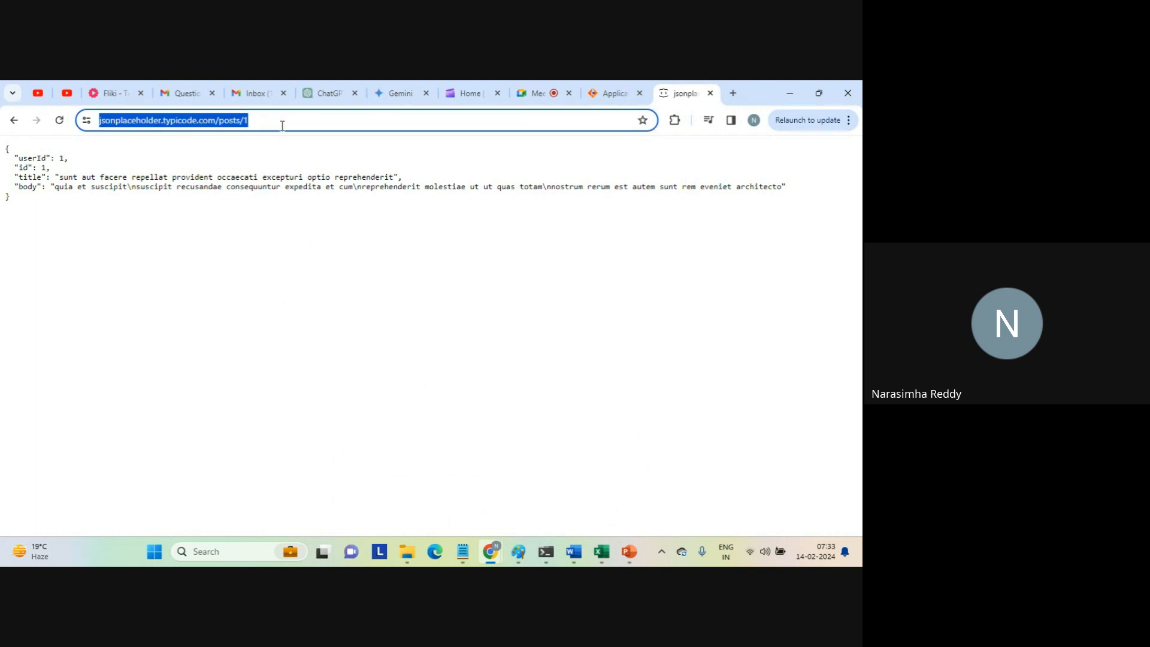
pyautogui.moveTo(490, 560)
# Return to Informatica, switch to the Administrator service and open the Swagger Files page.
pyautogui.click(608, 93)
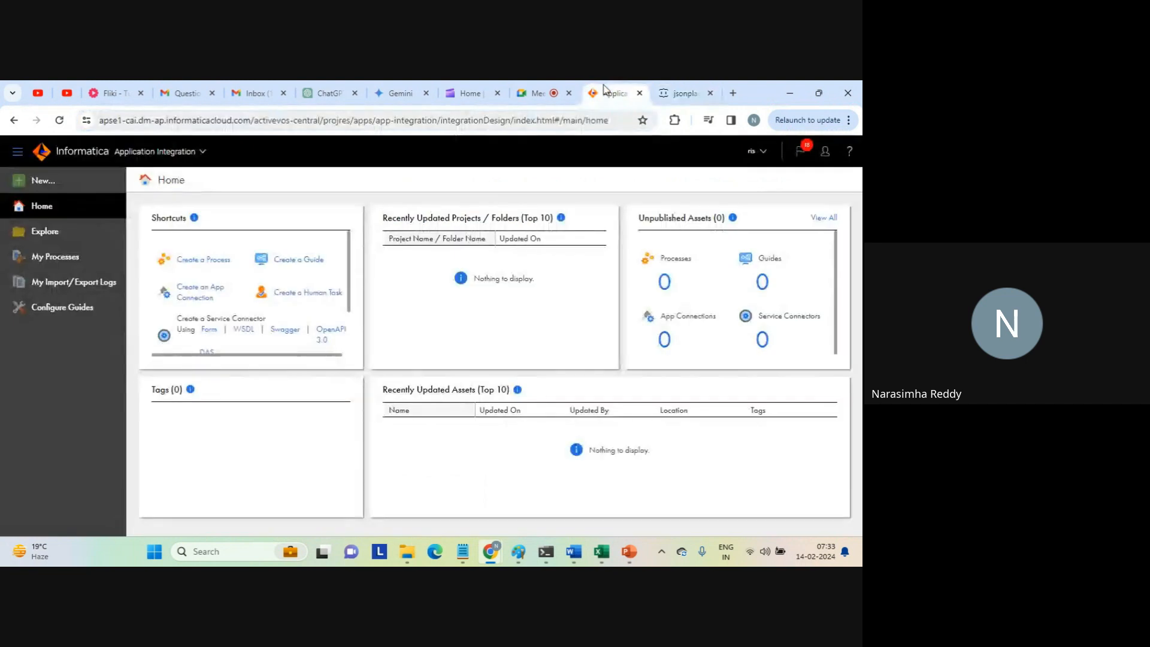
pyautogui.click(203, 151)
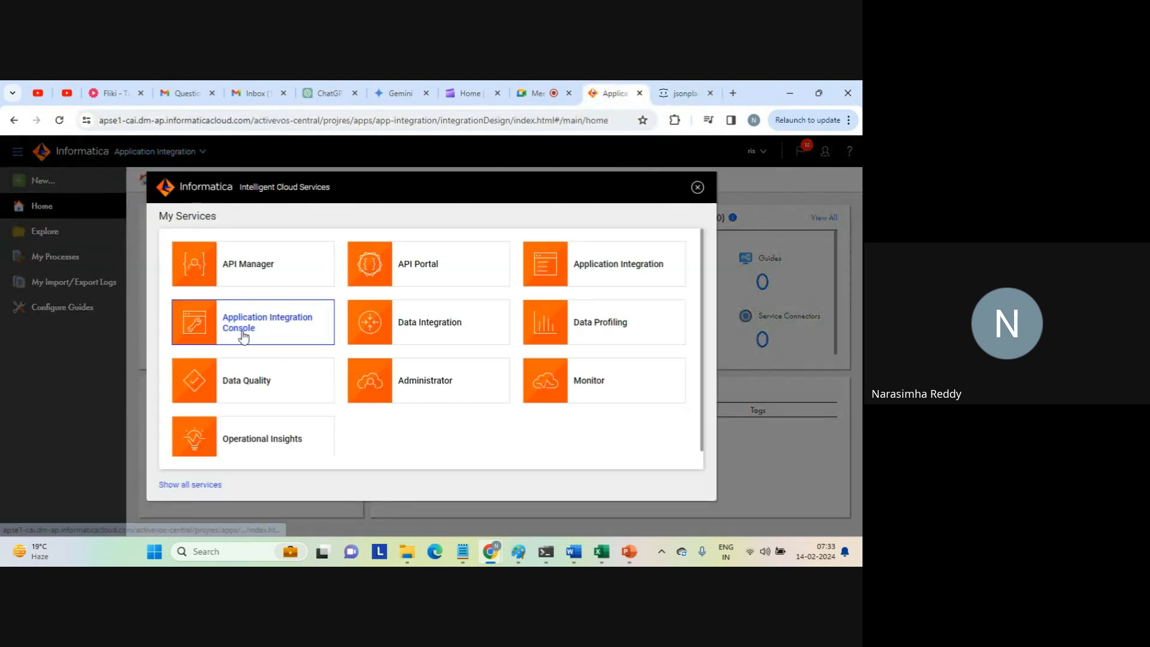
pyautogui.click(421, 385)
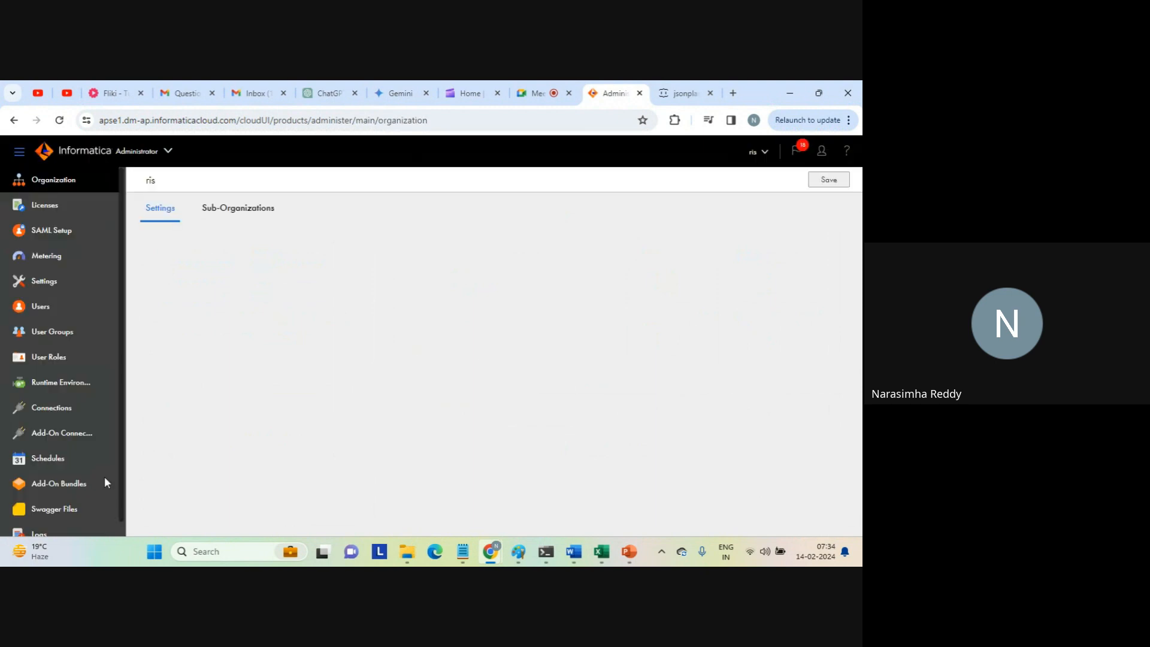
pyautogui.click(42, 509)
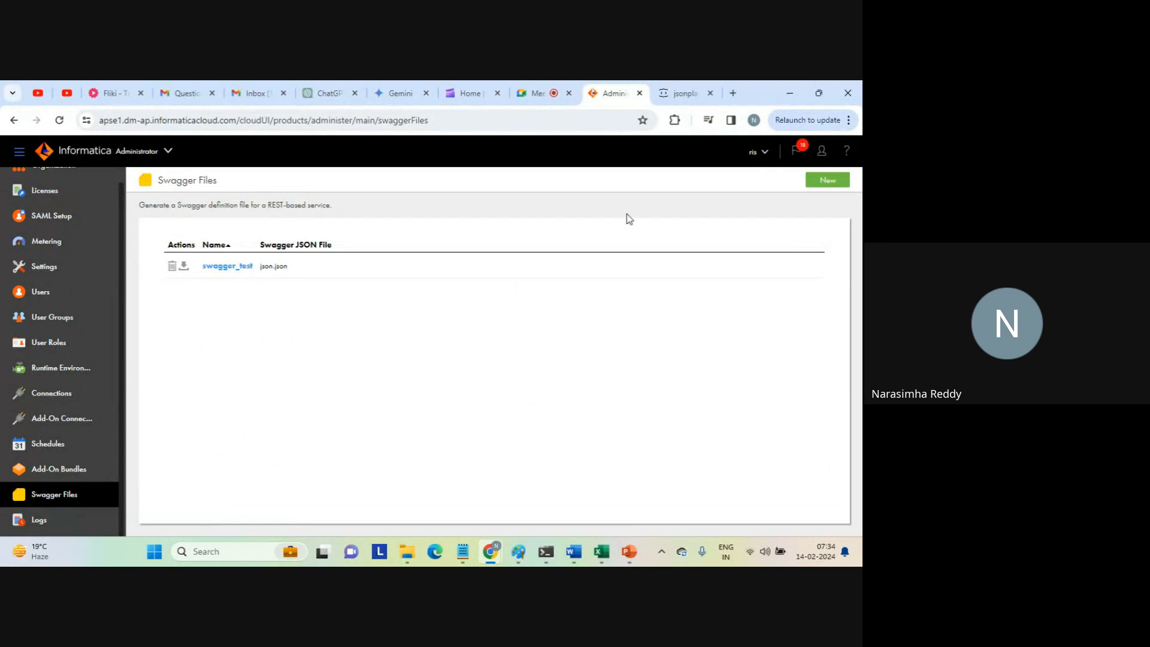
pyautogui.click(832, 181)
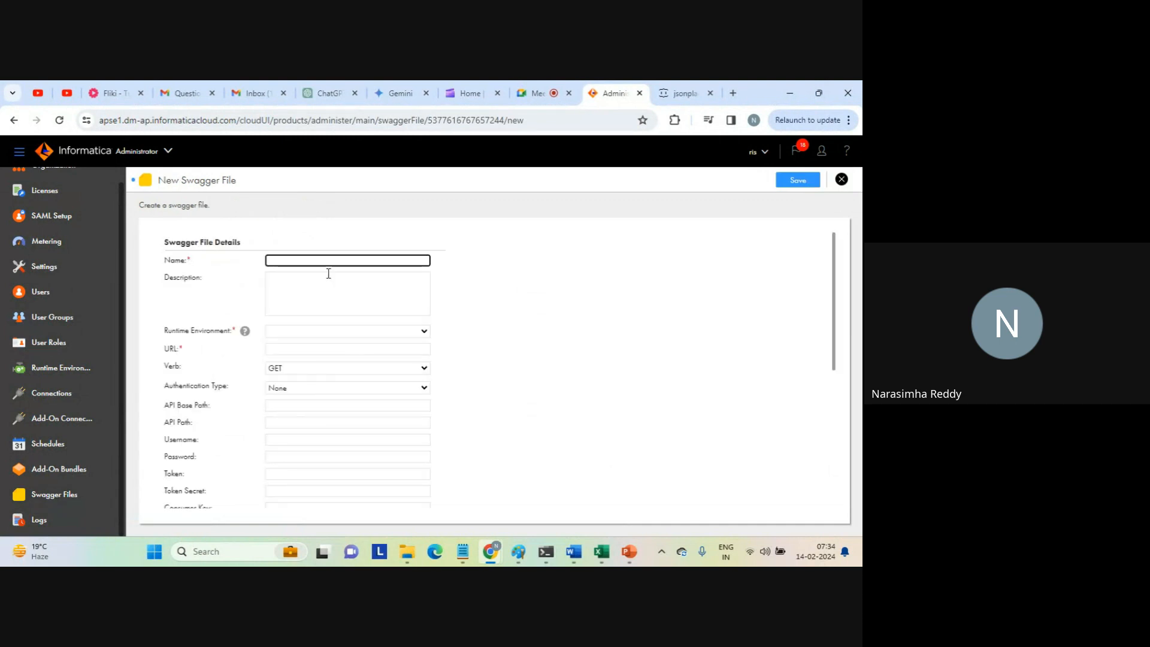
pyautogui.click(307, 335)
pyautogui.click(328, 333)
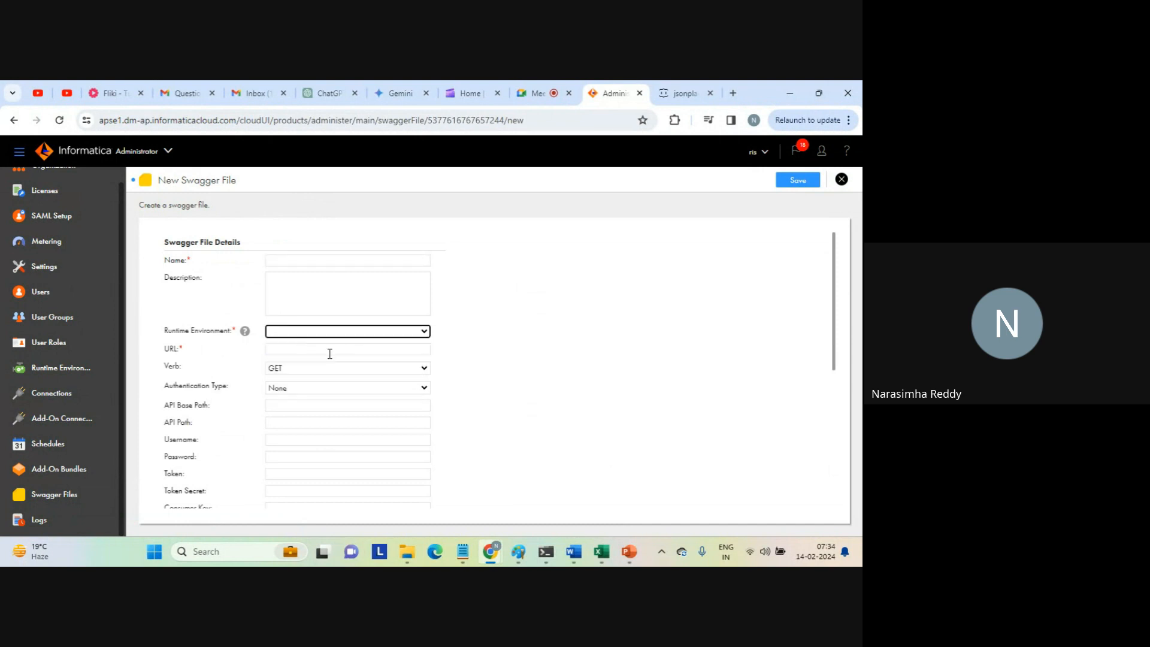
pyautogui.click(292, 368)
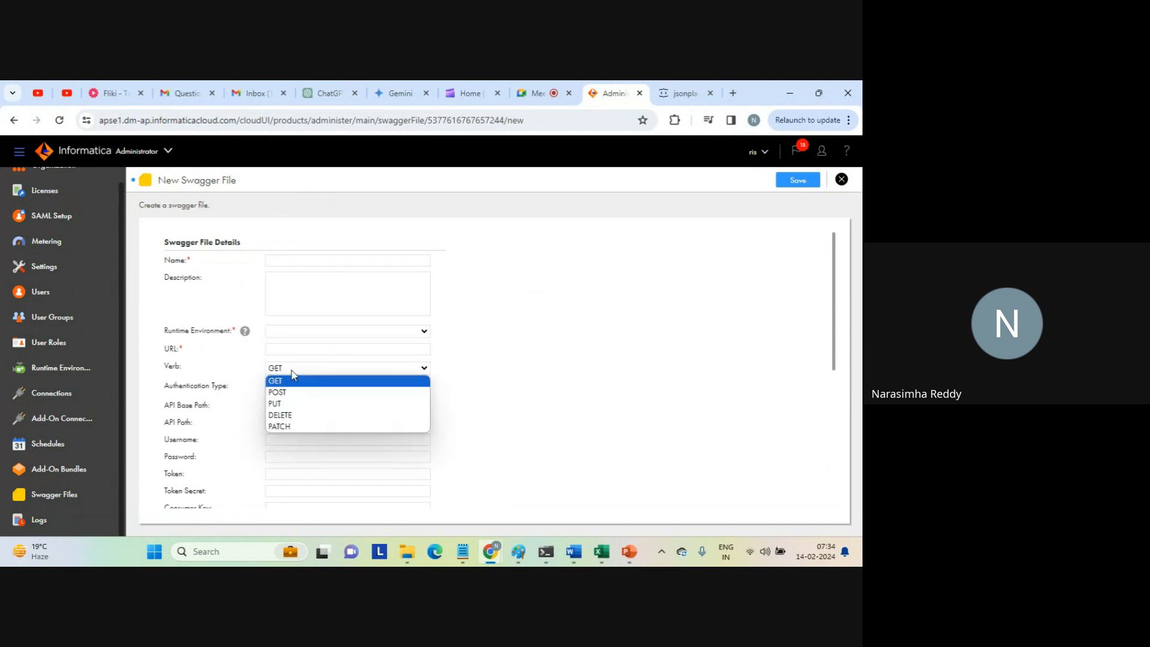
pyautogui.click(292, 377)
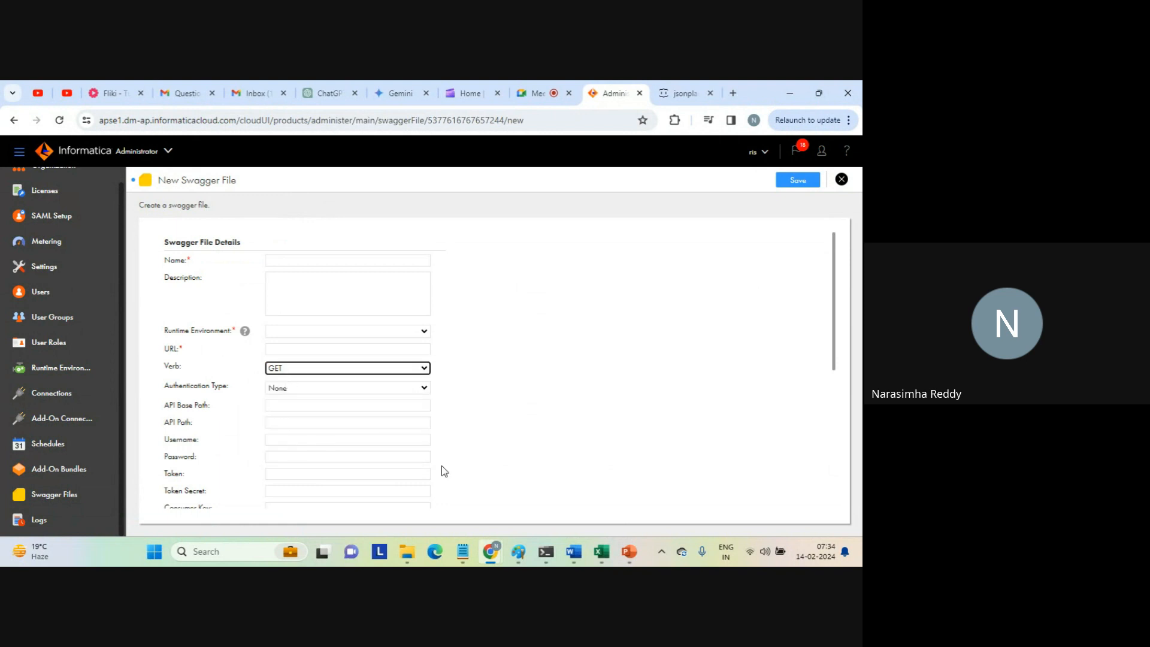
pyautogui.click(840, 181)
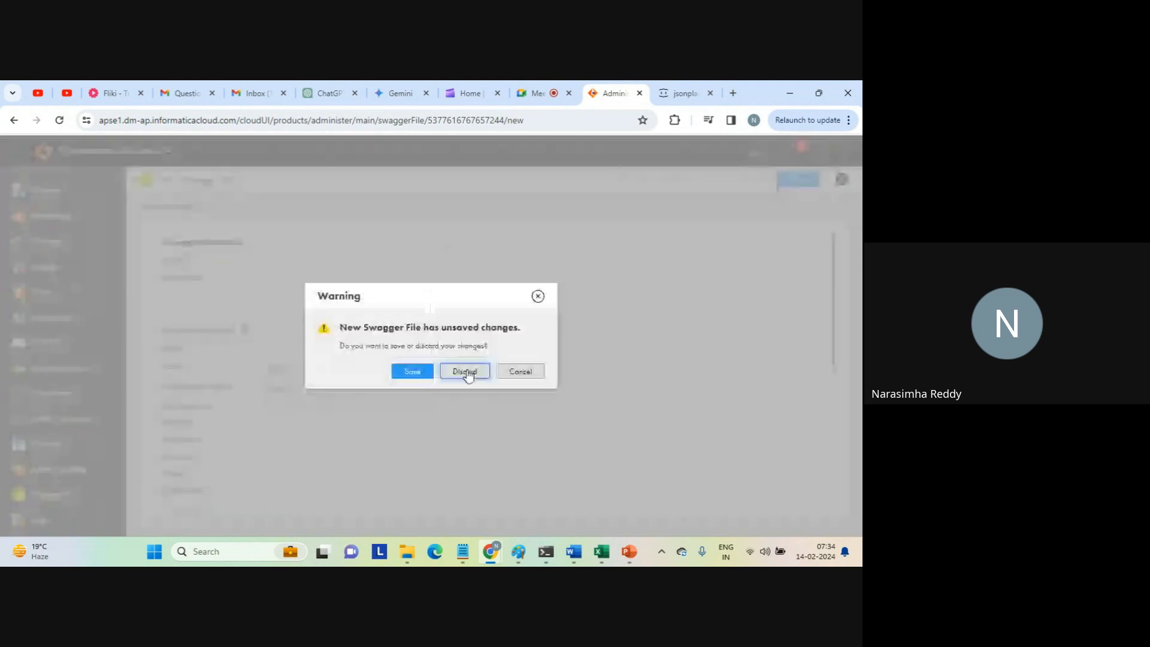
pyautogui.click(466, 370)
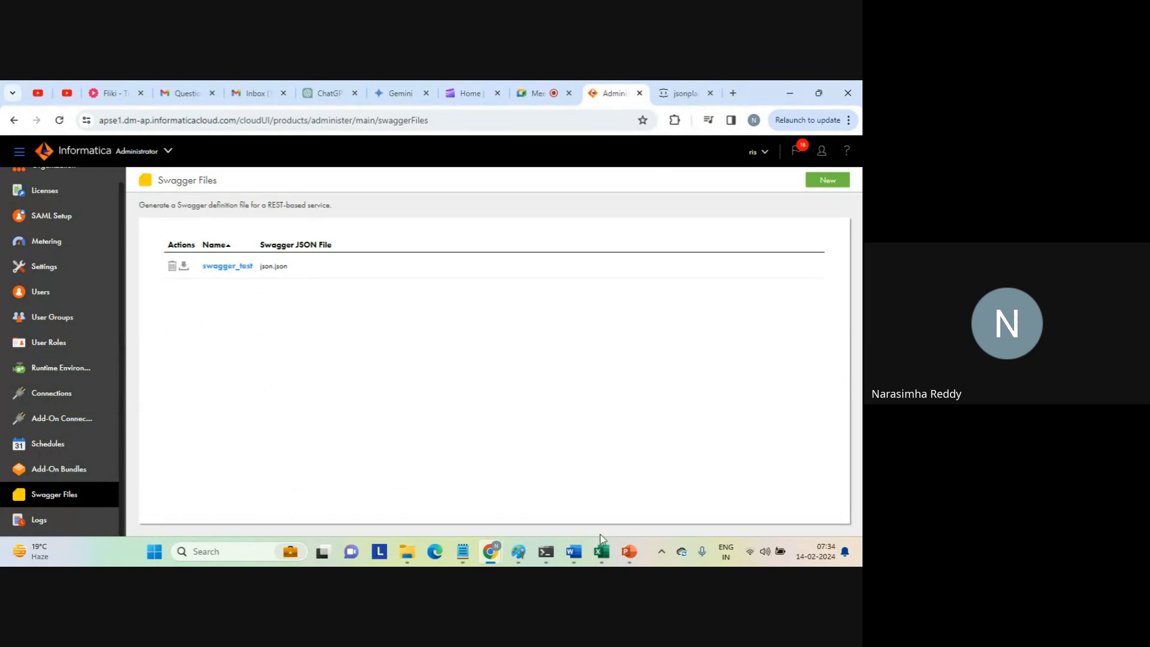
# Open the json (1) Swagger file in Notepad and review its host, base path, /1 path and get method.
pyautogui.moveTo(575, 562)
pyautogui.click(657, 497)
pyautogui.hotkey('alt', 'Tab')
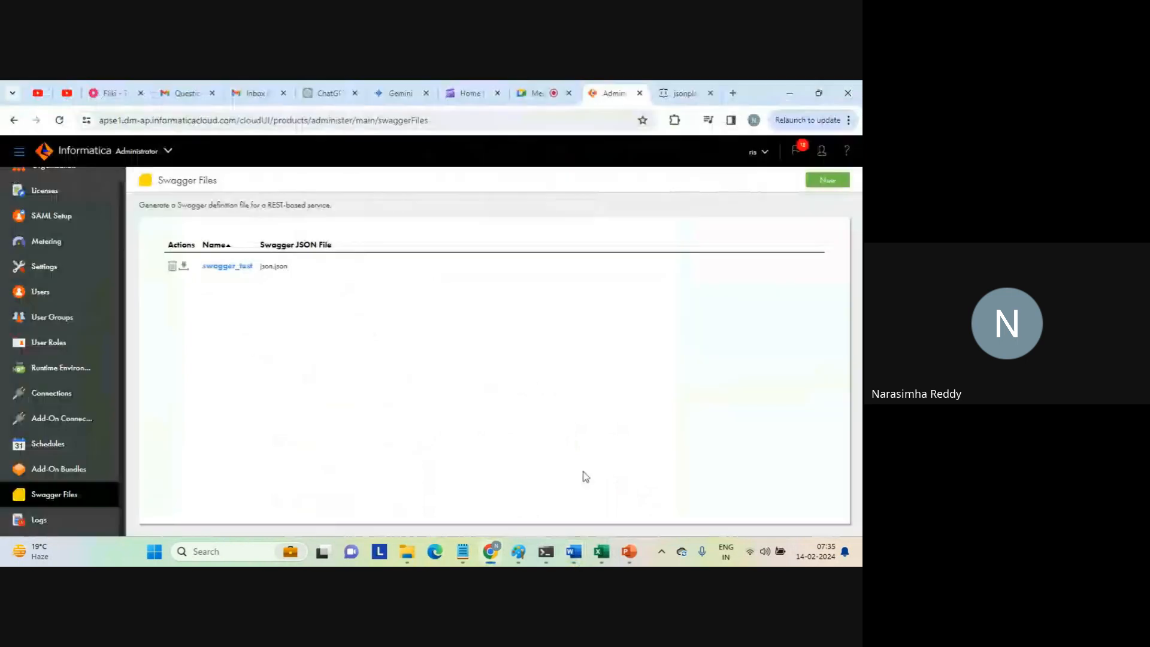
pyautogui.moveTo(462, 552)
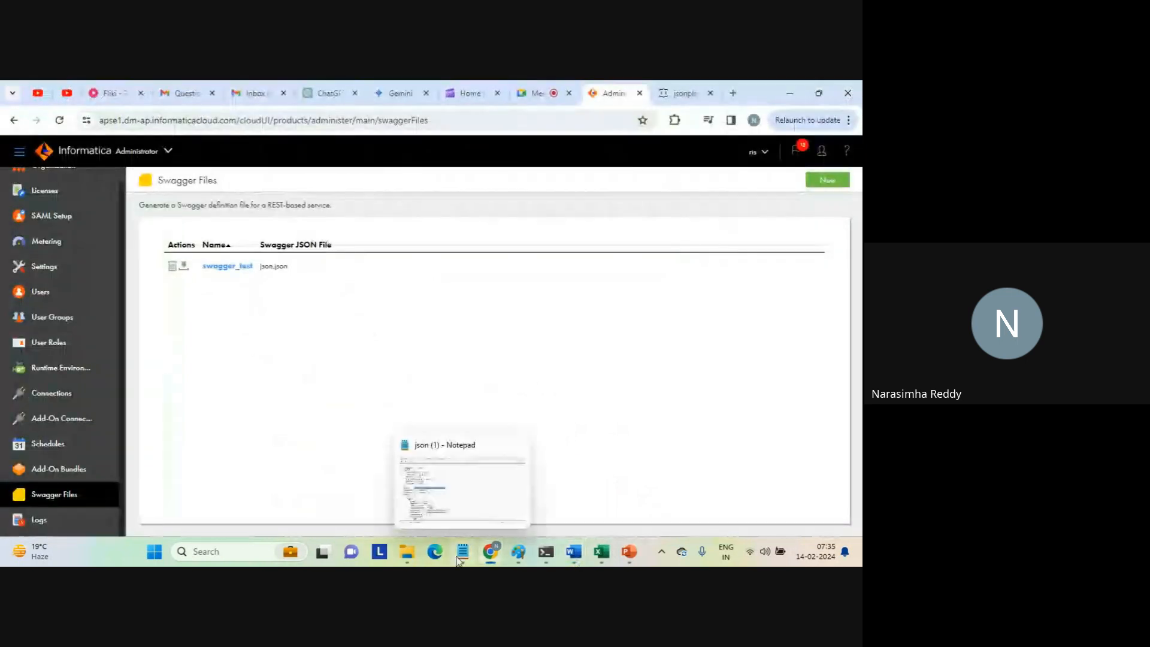
pyautogui.click(472, 498)
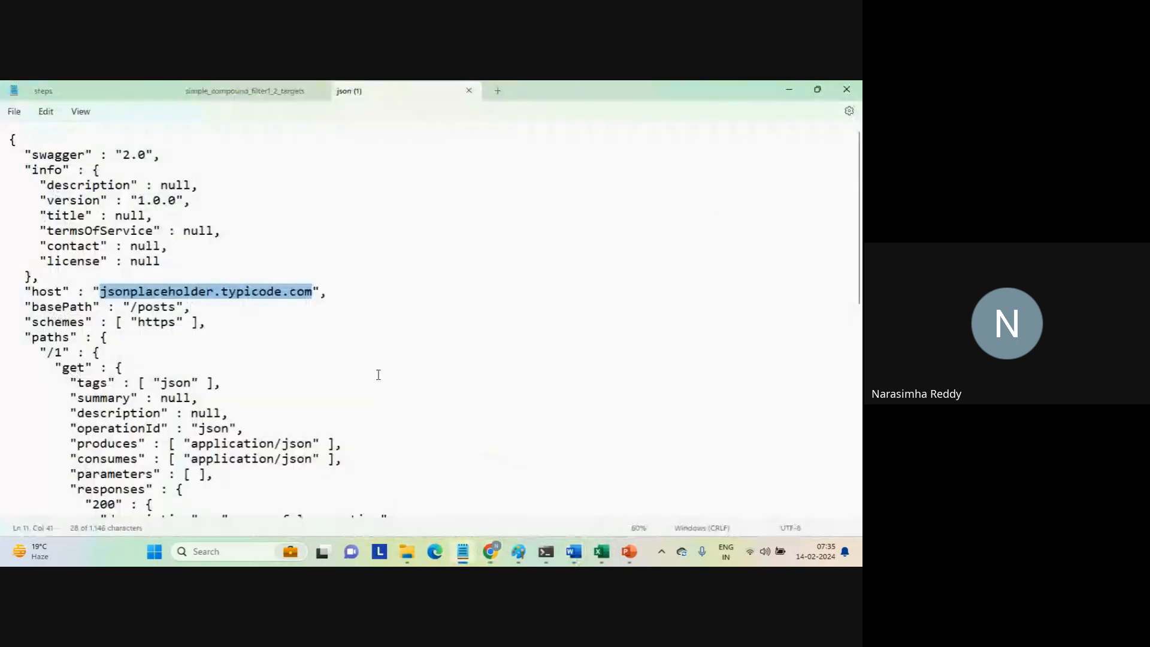
pyautogui.tripleClick(238, 300)
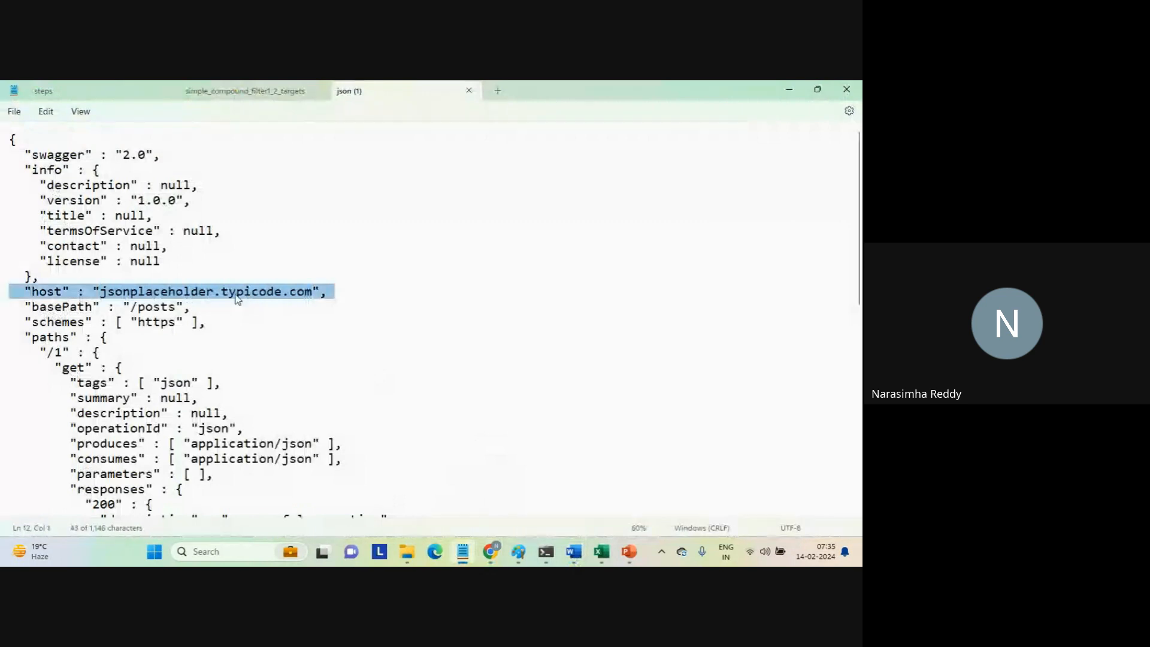
pyautogui.click(152, 307)
pyautogui.doubleClick(151, 307)
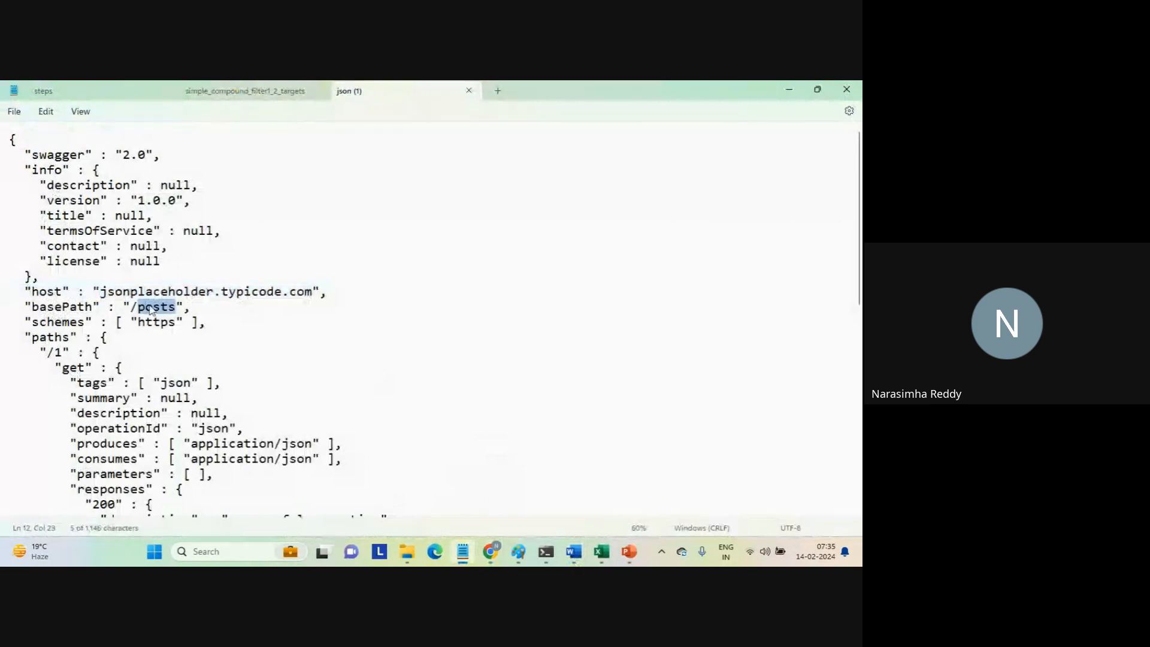
pyautogui.moveTo(48, 352); pyautogui.dragTo(99, 368)
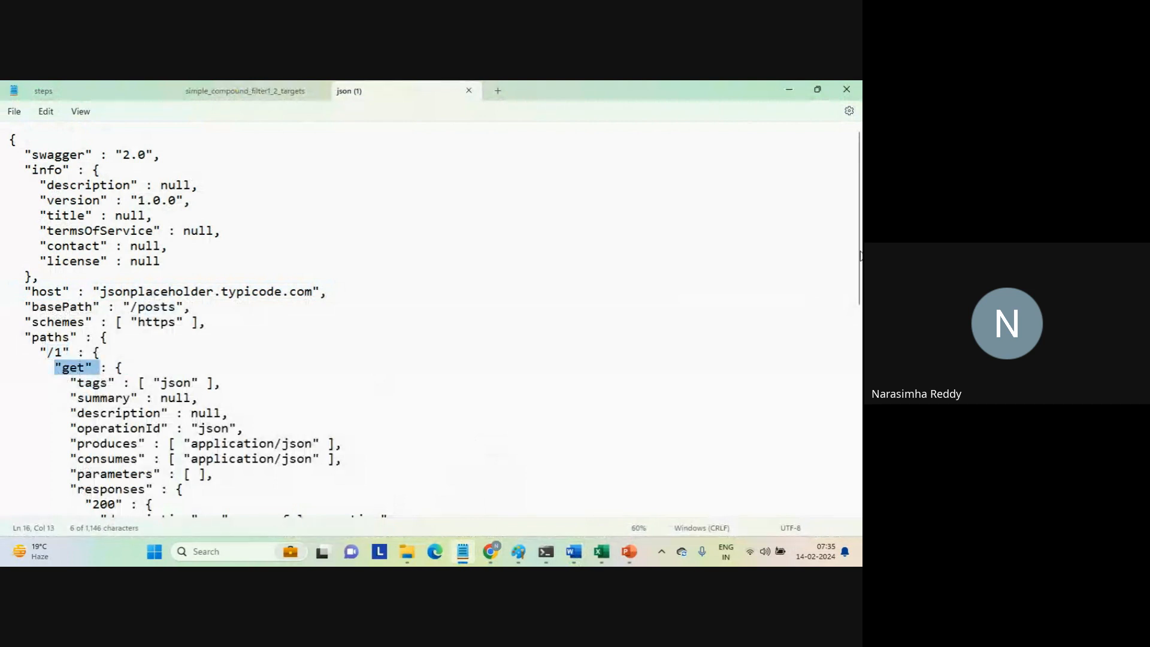
# Examine the definitions section of the Swagger file, checking the userId, id, title and body properties.
pyautogui.moveTo(860, 255); pyautogui.dragTo(851, 369)
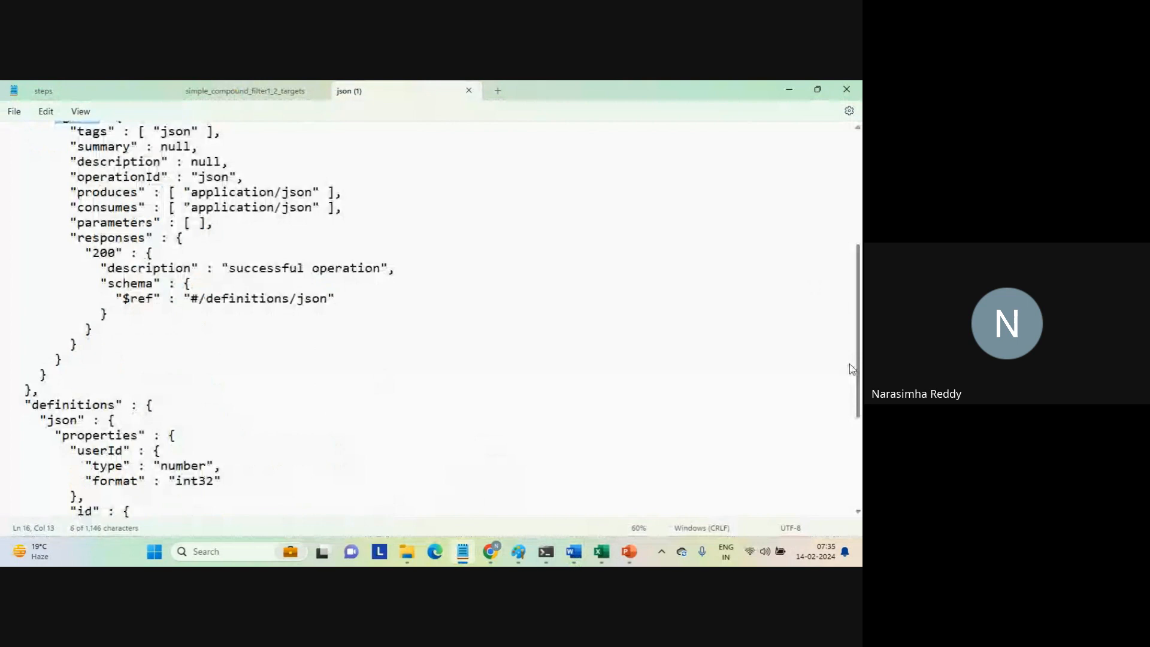
pyautogui.moveTo(849, 364); pyautogui.dragTo(849, 428)
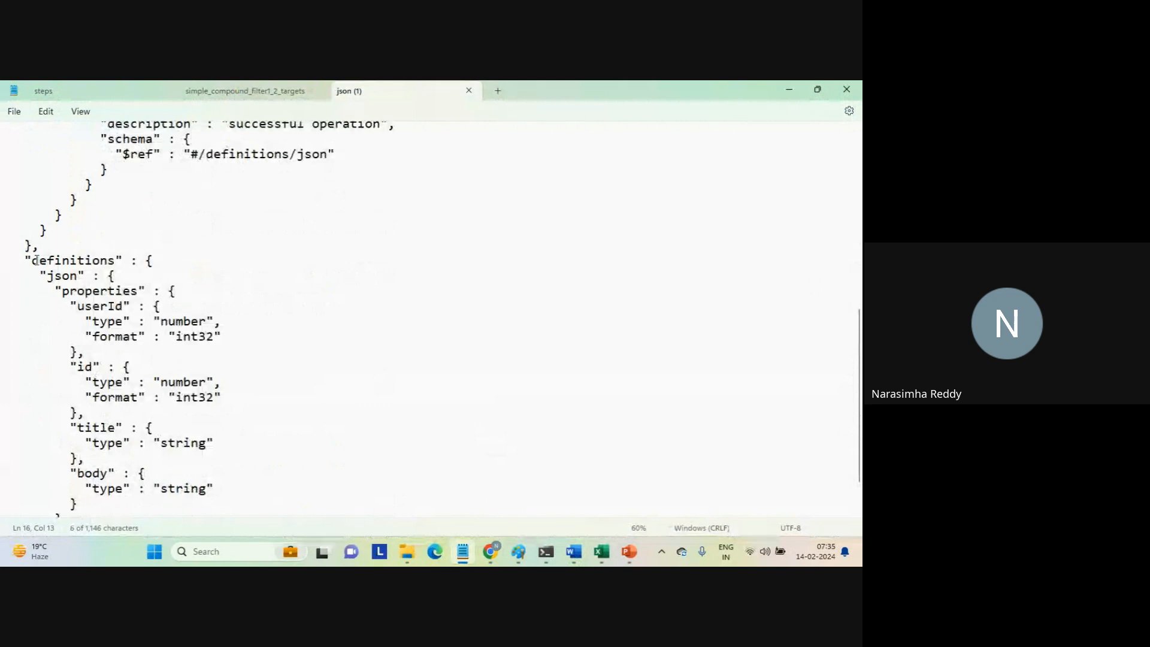
pyautogui.moveTo(32, 260); pyautogui.dragTo(256, 496)
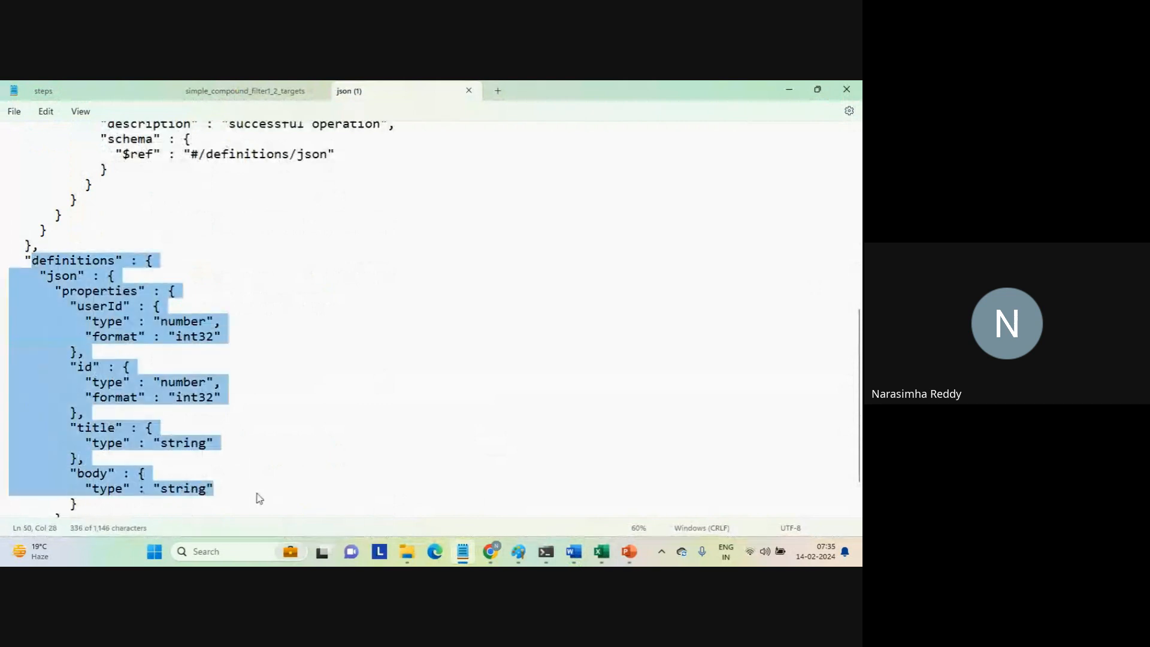
pyautogui.click(256, 492)
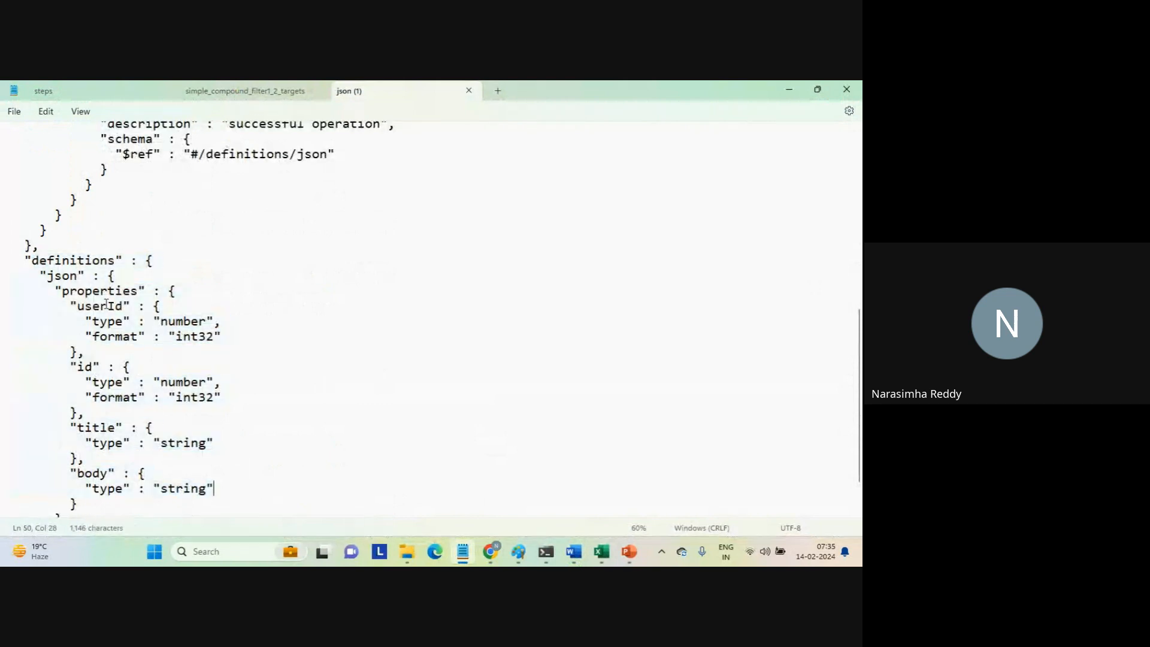
pyautogui.click(101, 307)
pyautogui.doubleClick(101, 307)
pyautogui.doubleClick(84, 366)
pyautogui.doubleClick(94, 428)
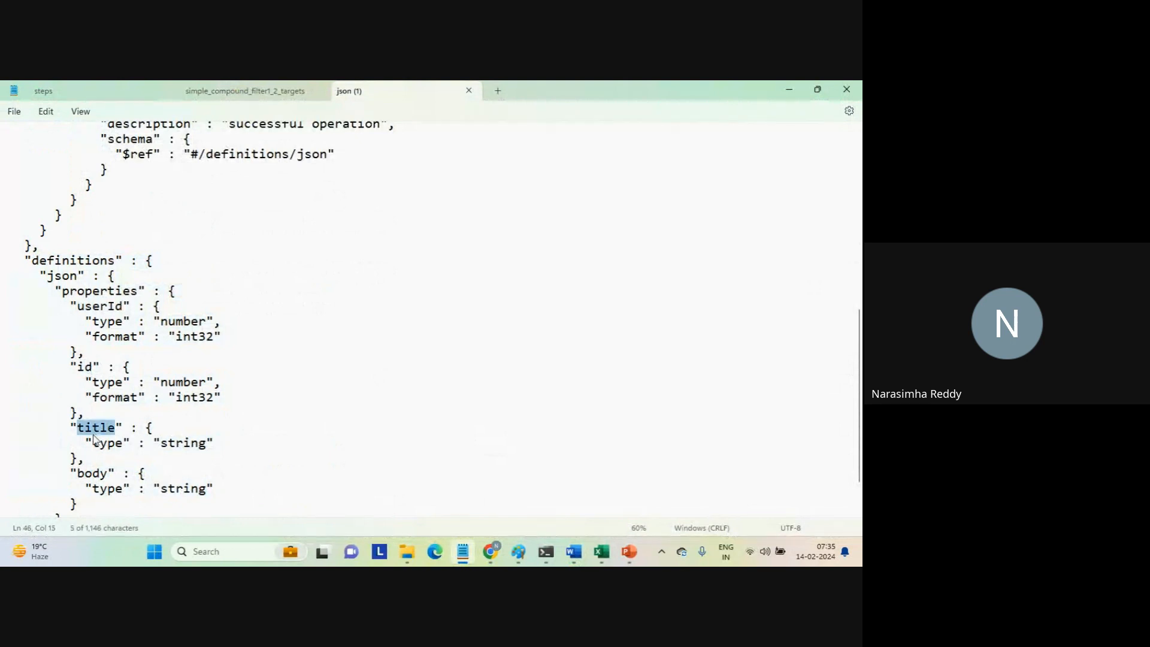
pyautogui.doubleClick(91, 474)
# Switch back to the jsonplaceholder.typicode.com/posts/1 page in Chrome and review its response fields and address against the Swagger definition.
pyautogui.moveTo(491, 551)
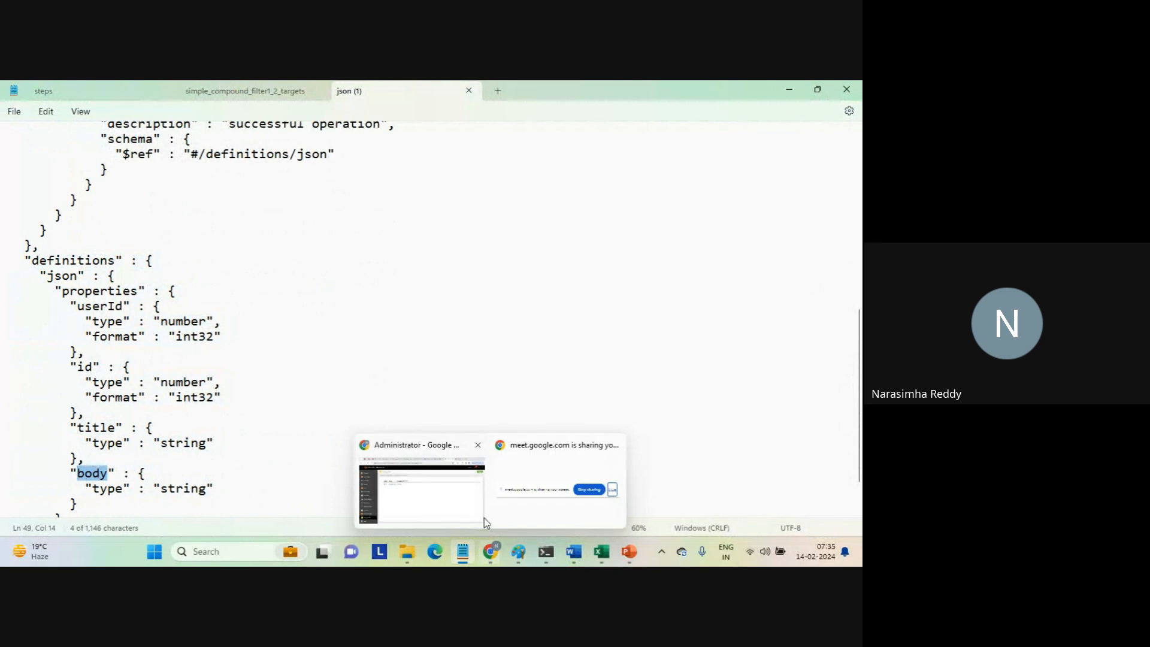
pyautogui.click(471, 503)
pyautogui.click(674, 95)
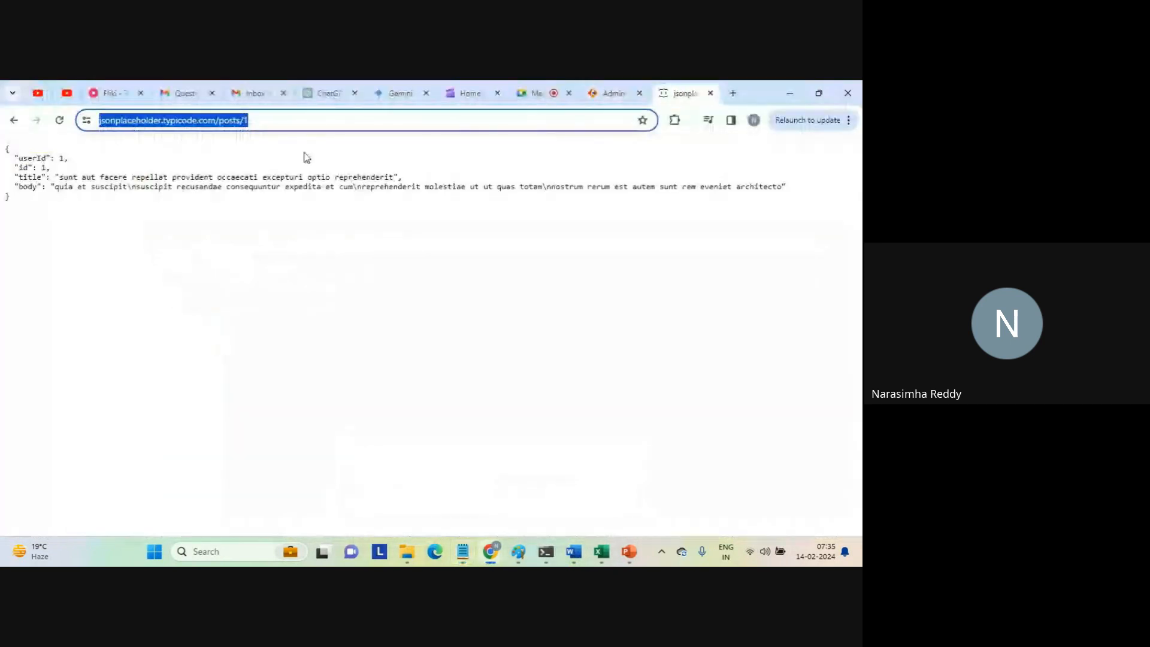
pyautogui.moveTo(13, 156); pyautogui.dragTo(74, 205)
pyautogui.click(75, 204)
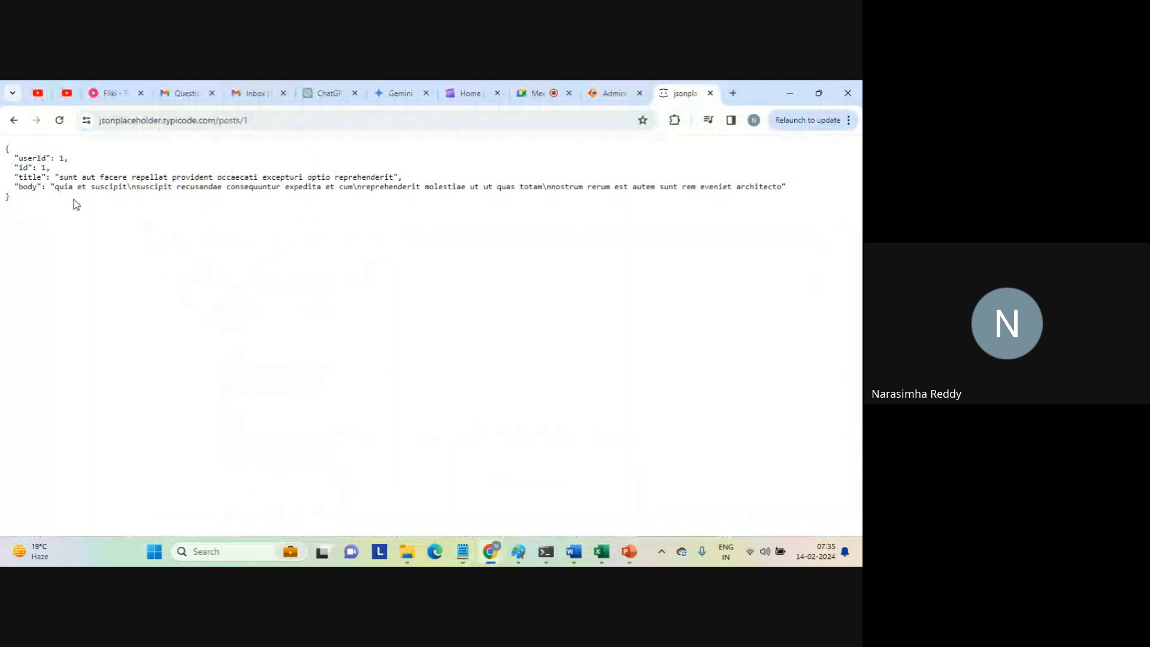
pyautogui.click(166, 120)
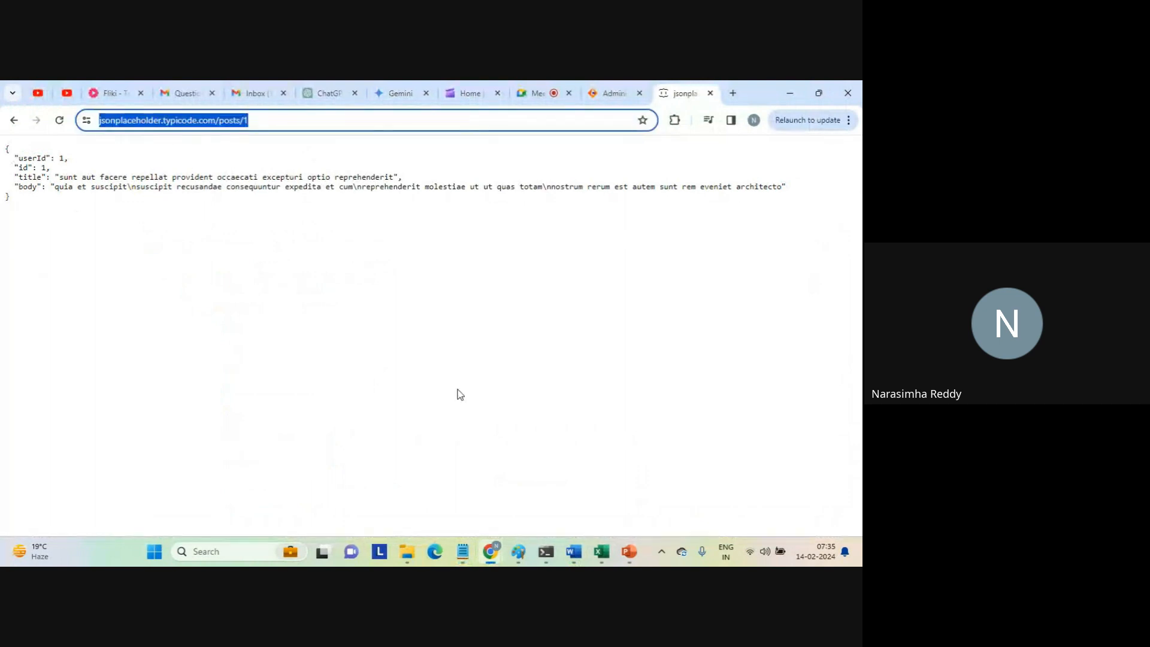
pyautogui.moveTo(491, 555)
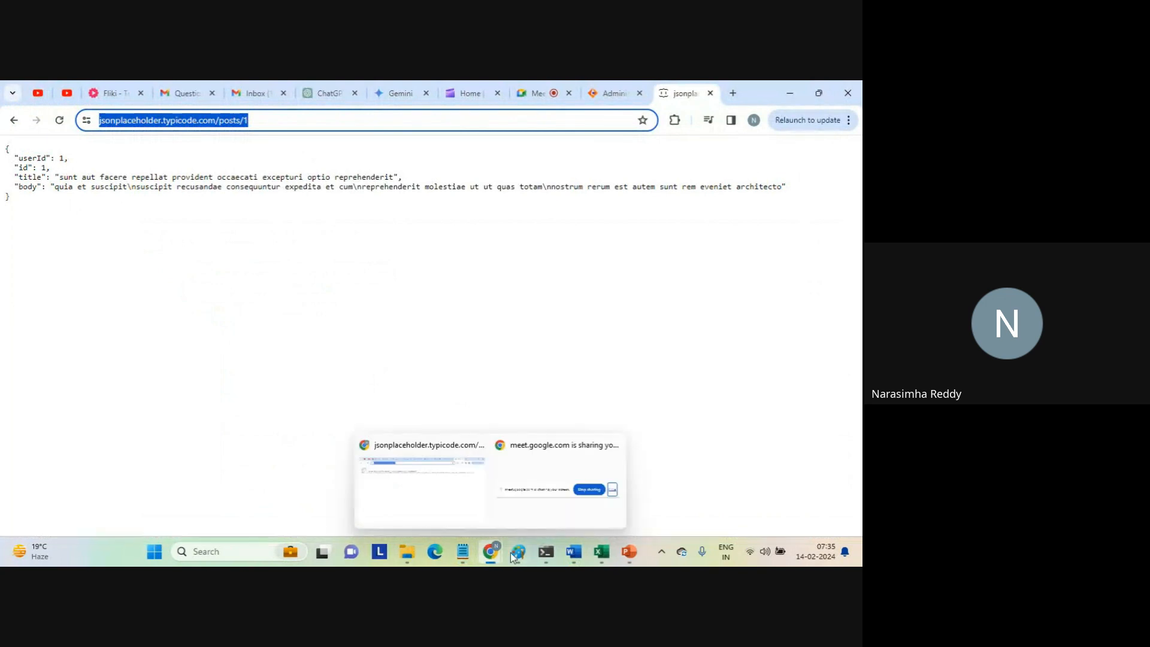
pyautogui.moveTo(564, 552)
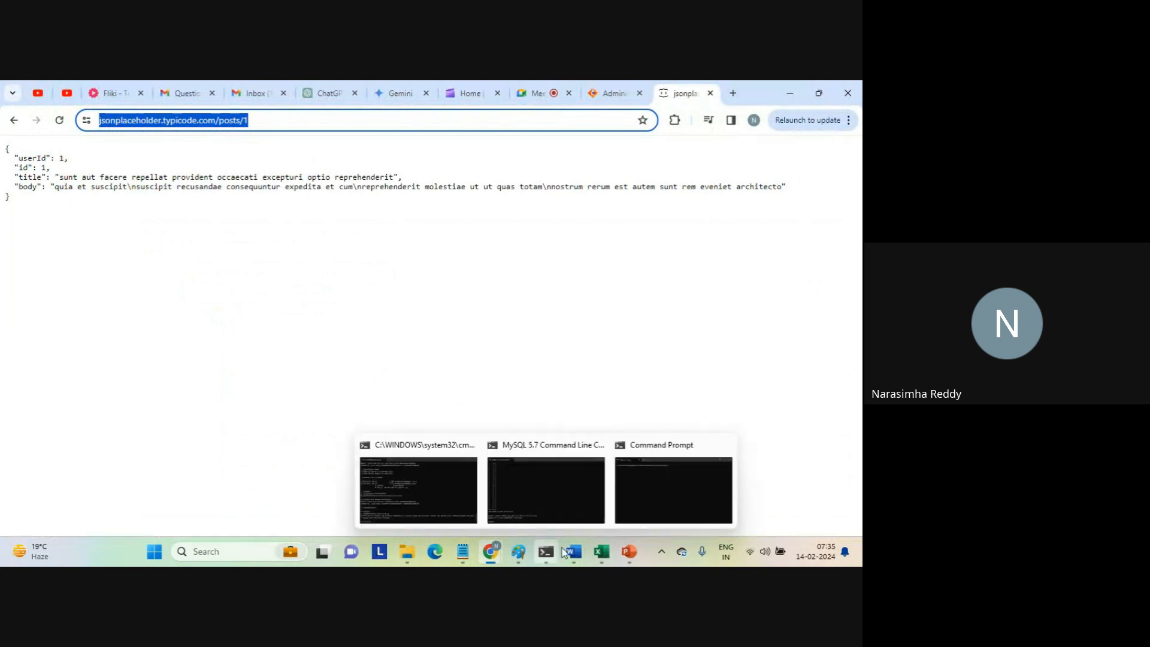
pyautogui.click(641, 488)
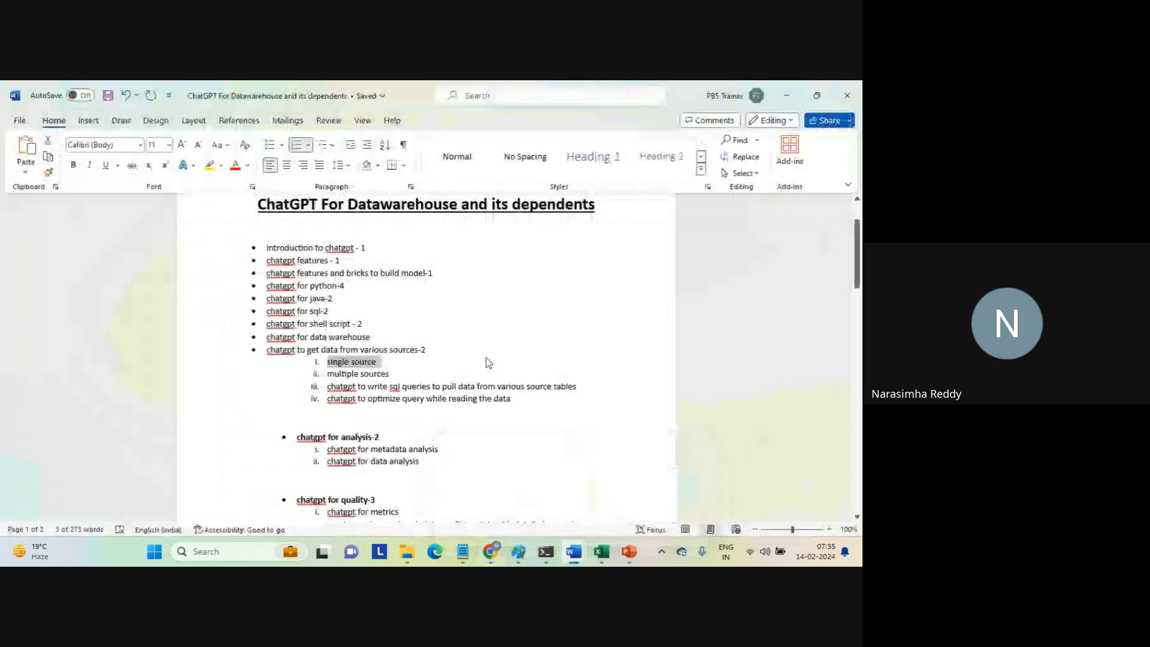
pyautogui.click(784, 97)
pyautogui.moveTo(573, 555)
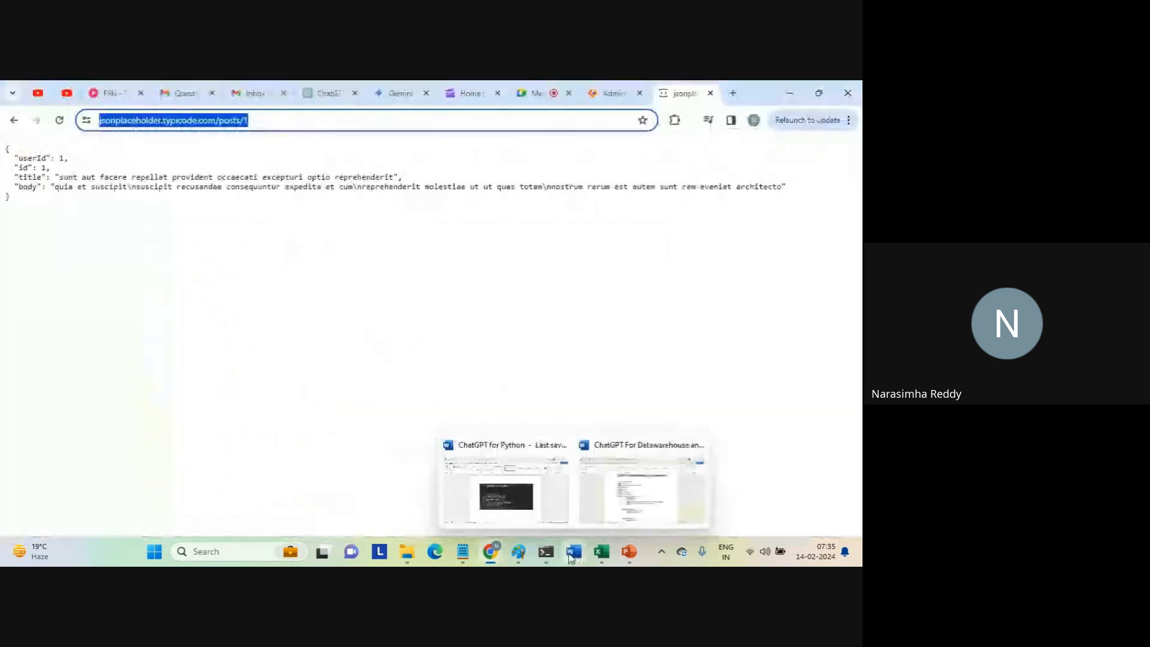
pyautogui.moveTo(462, 552)
pyautogui.click(486, 488)
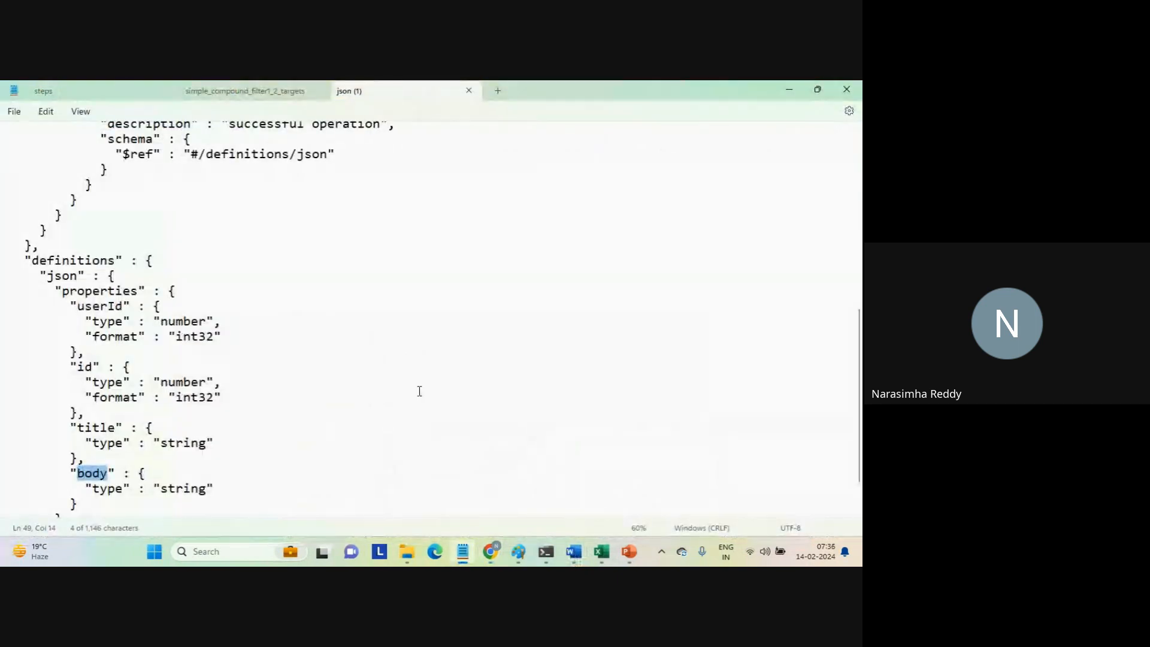
pyautogui.moveTo(495, 553)
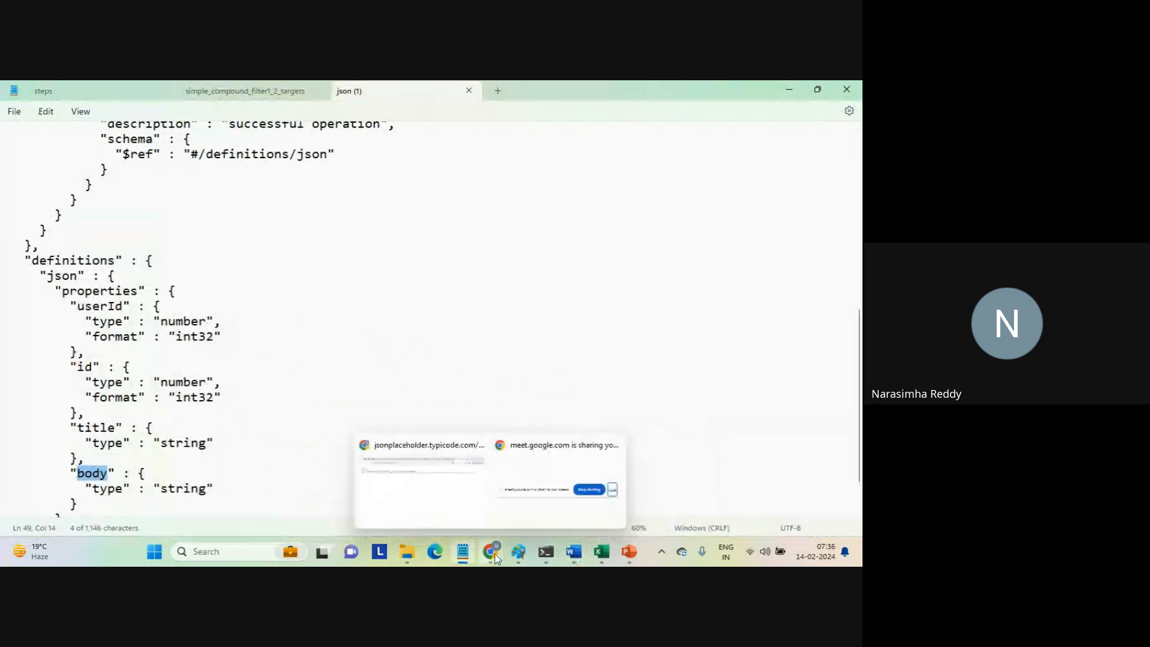
pyautogui.click(460, 503)
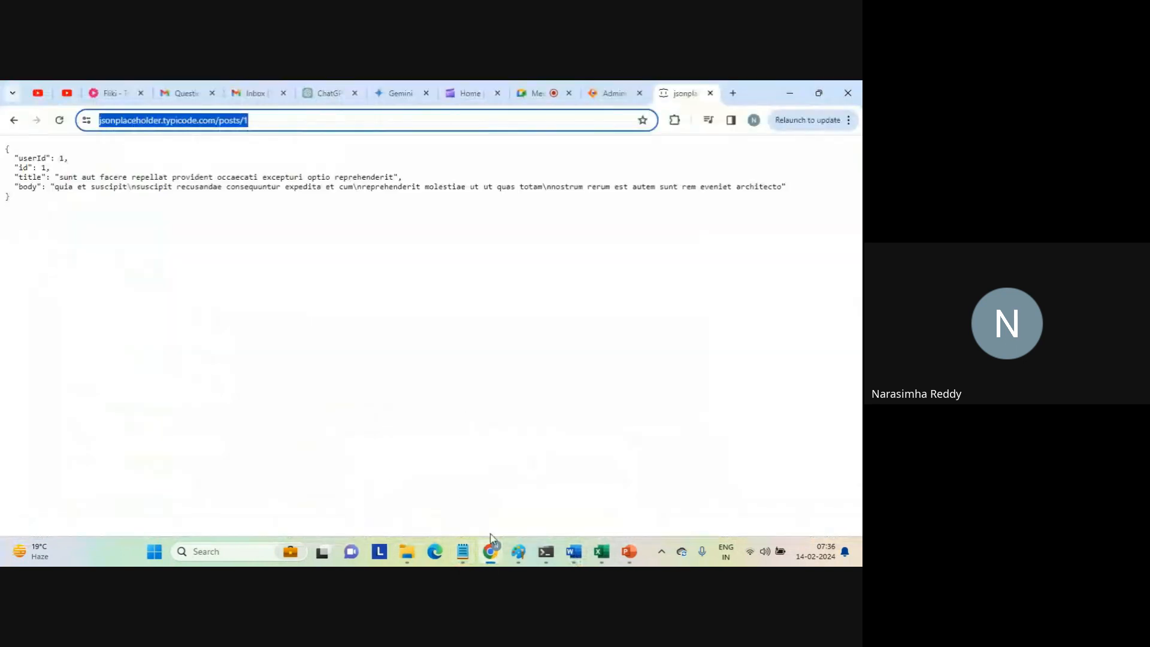
pyautogui.moveTo(492, 550)
pyautogui.click(456, 503)
# Return to Informatica Administrator and switch to the Application Integration service.
pyautogui.click(612, 93)
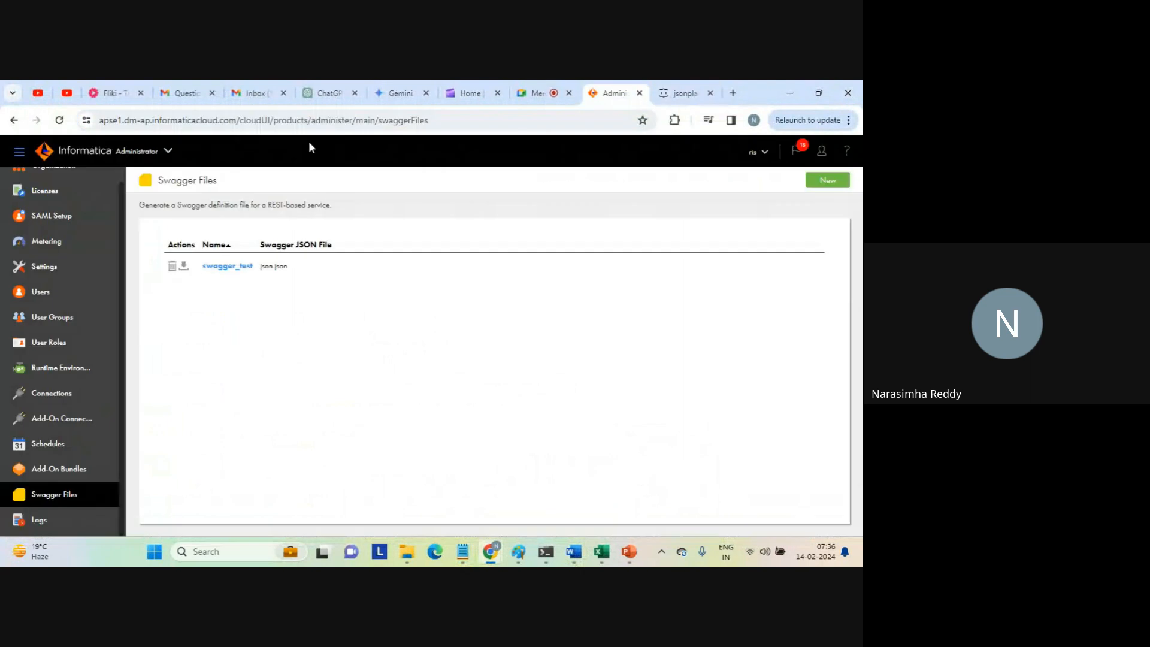
pyautogui.click(168, 152)
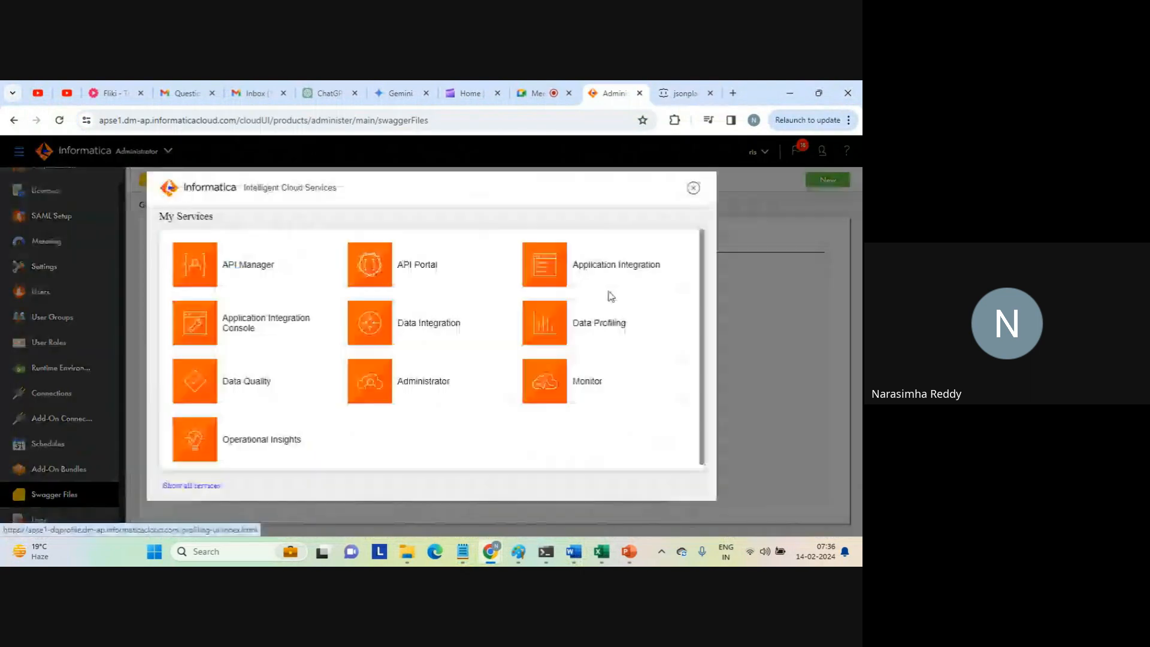
pyautogui.click(623, 277)
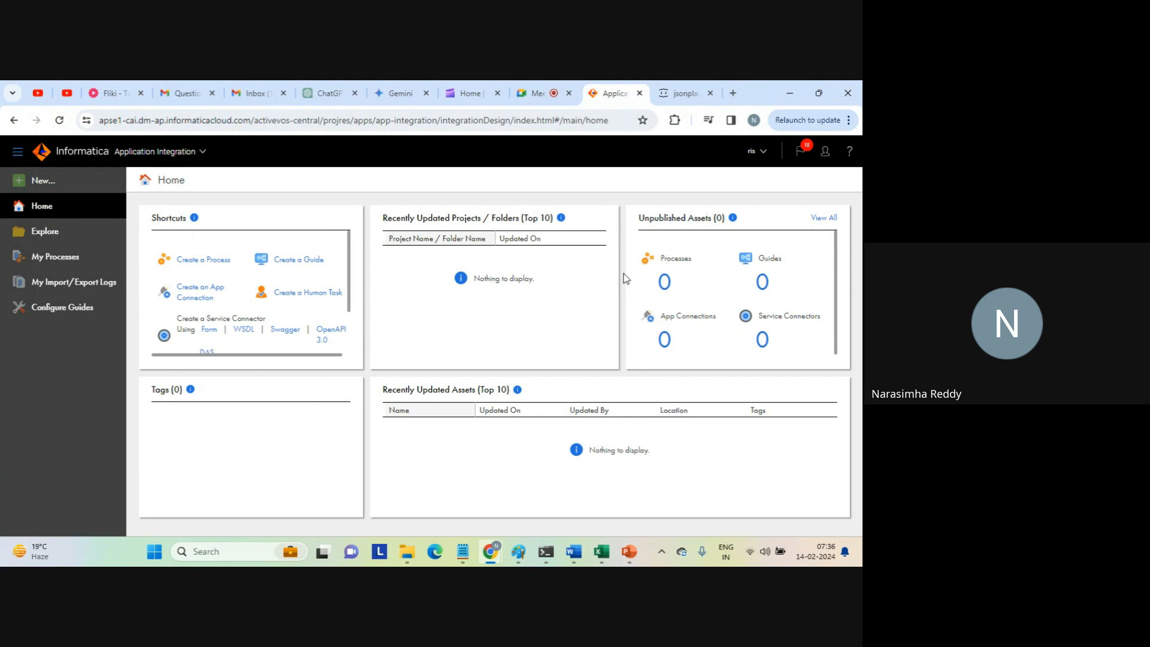
# Start creating a new service connector asset of the type Service Connector from Swagger.
pyautogui.click(37, 179)
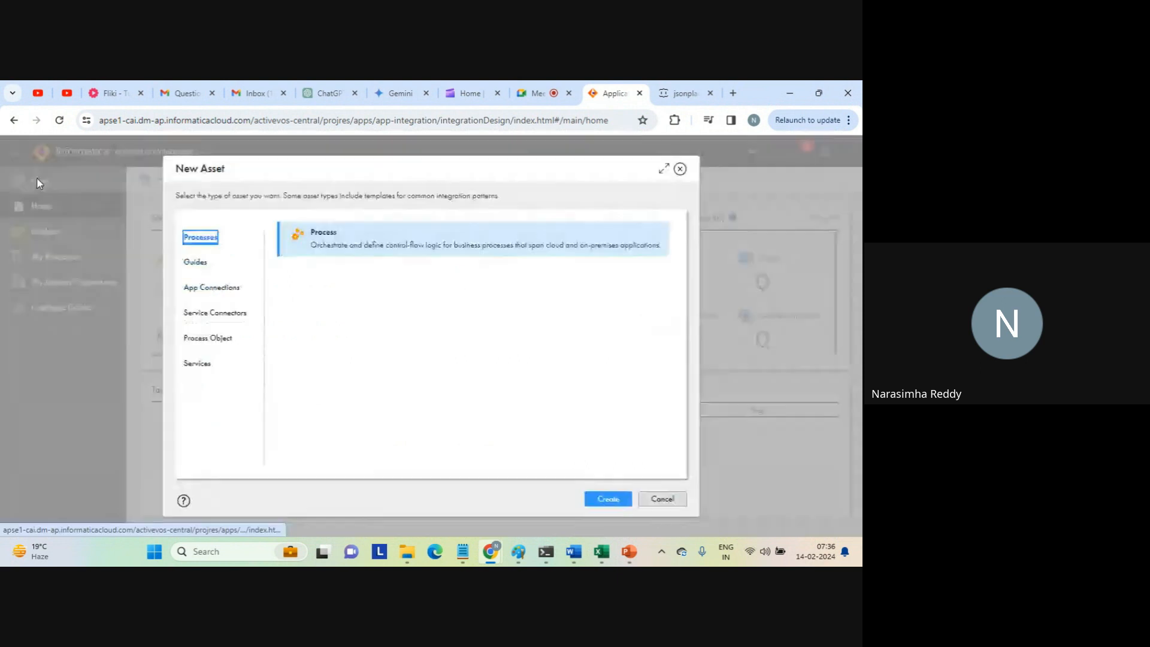
pyautogui.click(214, 312)
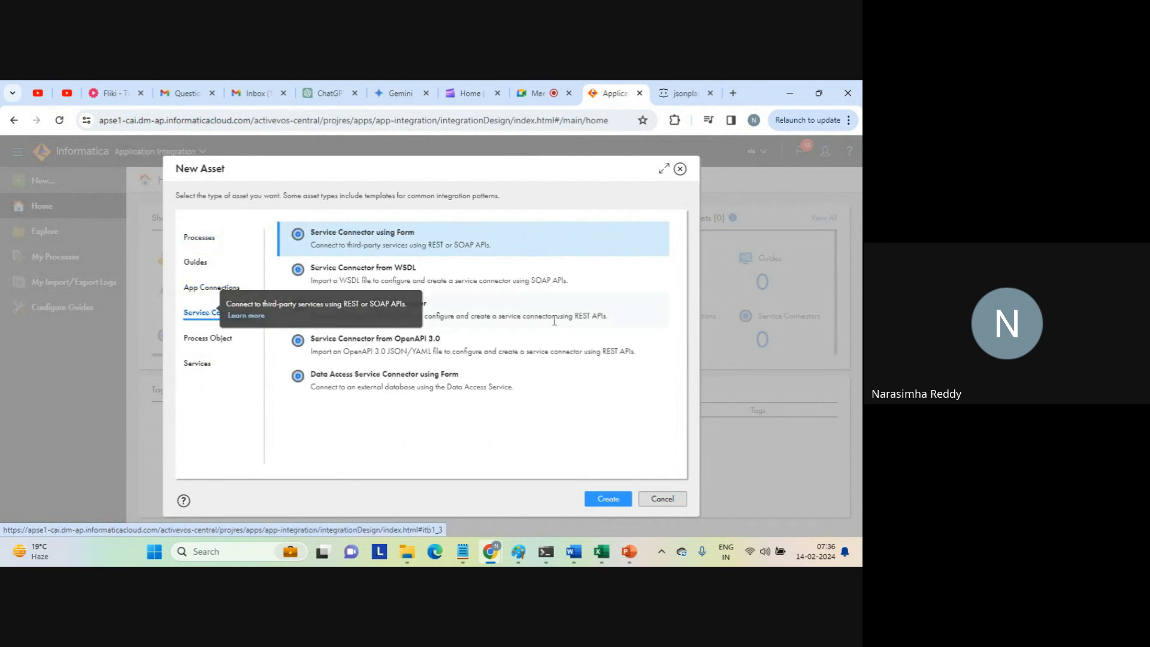
pyautogui.click(372, 307)
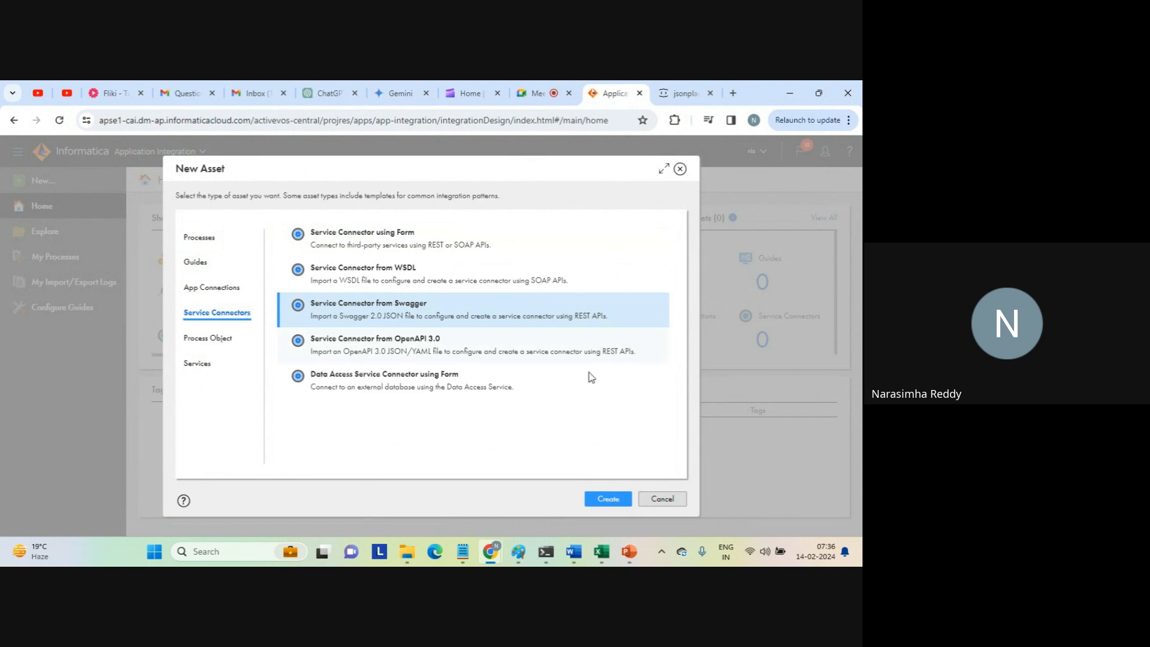
pyautogui.click(607, 499)
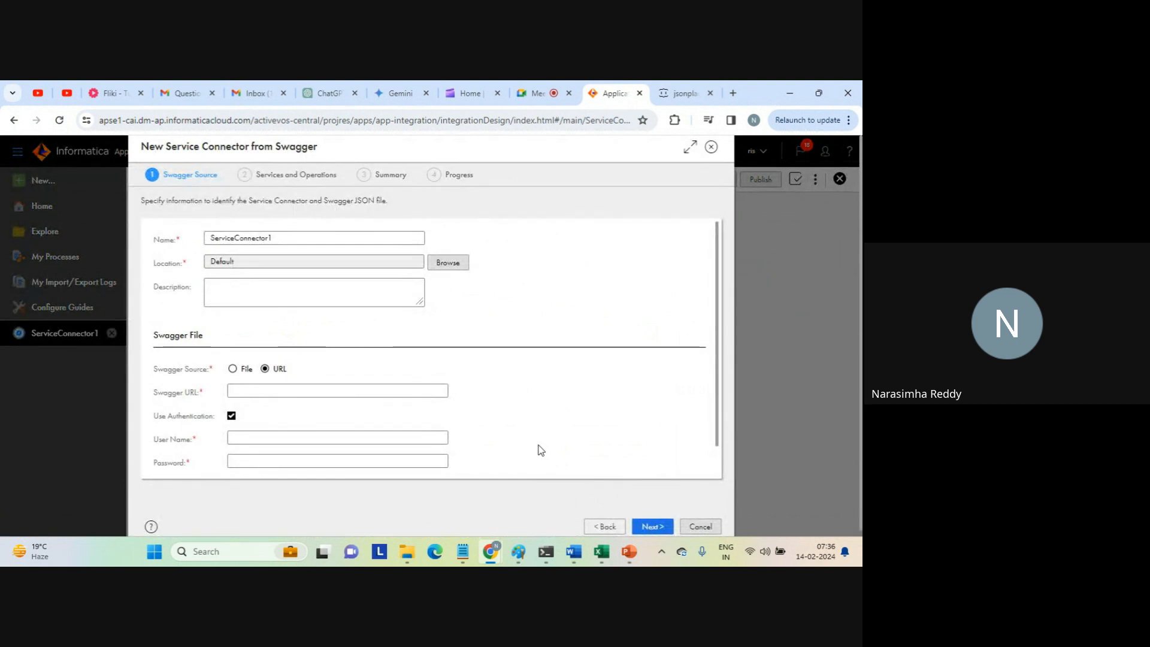
# Name the service connector ServiceConnector1_swagger and enter Default as its description.
pyautogui.click(287, 237)
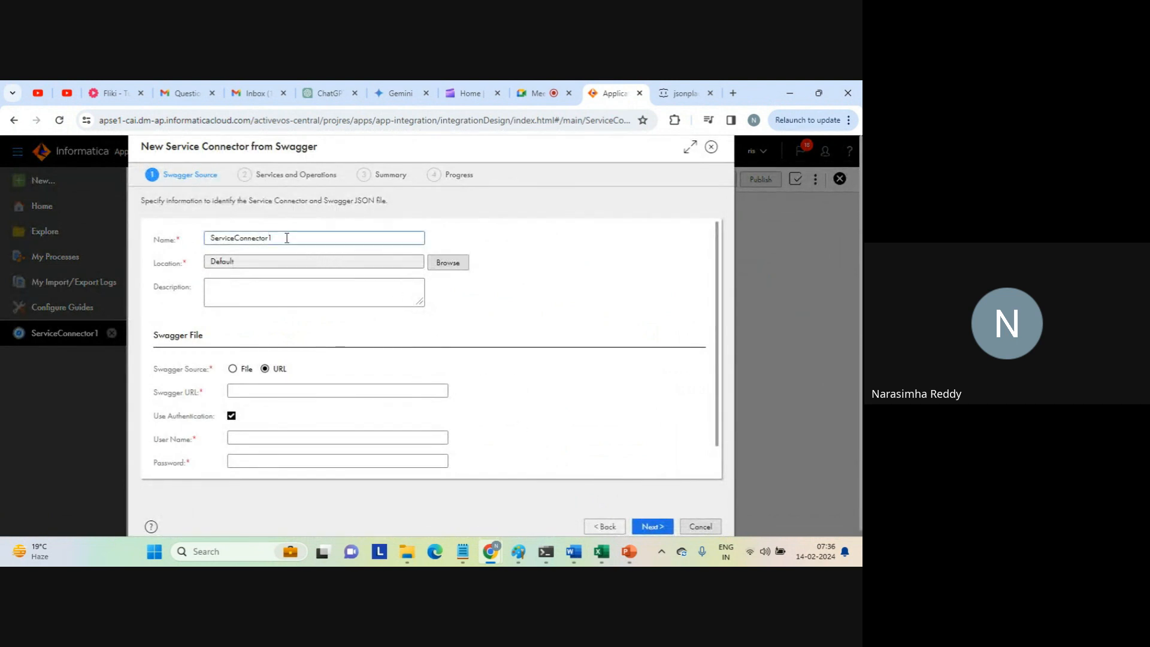
pyautogui.write('_swagger')
pyautogui.doubleClick(229, 262)
pyautogui.hotkey('ctrl', 'c')
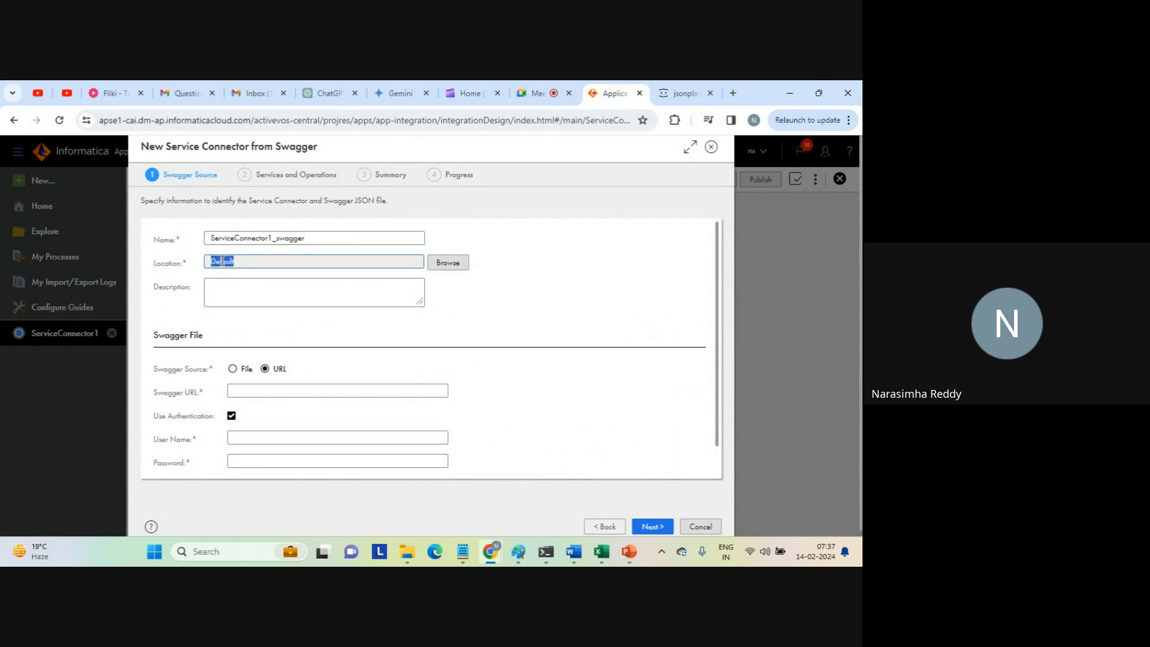
pyautogui.click(250, 291)
pyautogui.hotkey('ctrl', 'v')
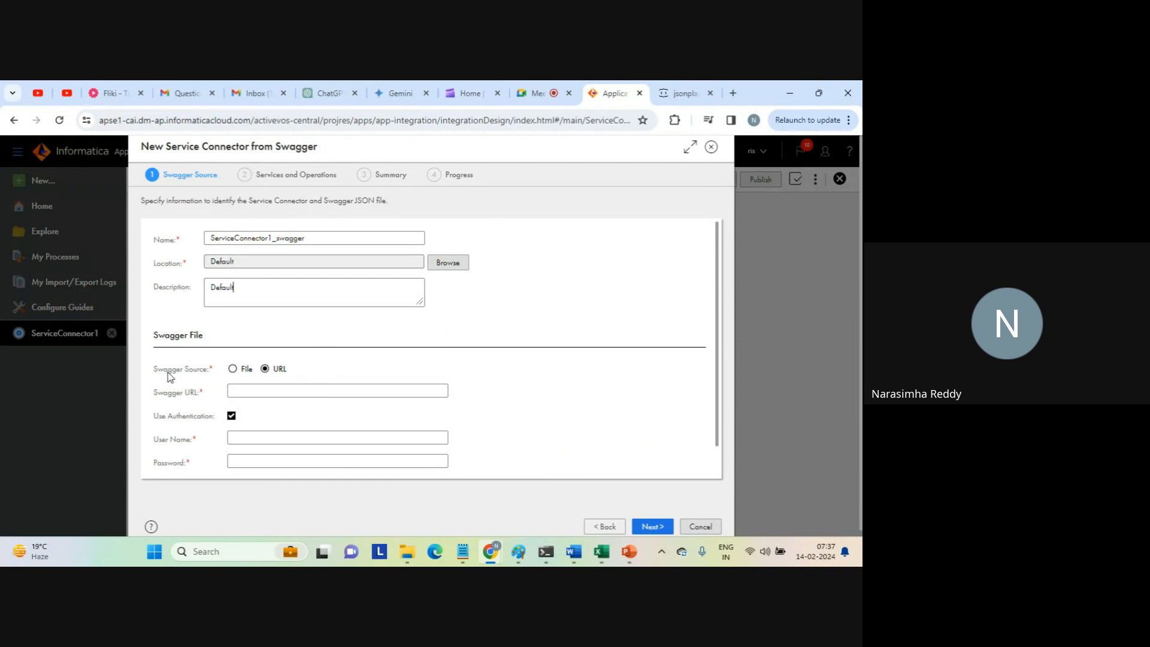
# Set the Swagger source to File, load json (1).json from the Downloads folder and proceed to the services and operations.
pyautogui.moveTo(168, 371); pyautogui.dragTo(209, 366)
pyautogui.click(233, 370)
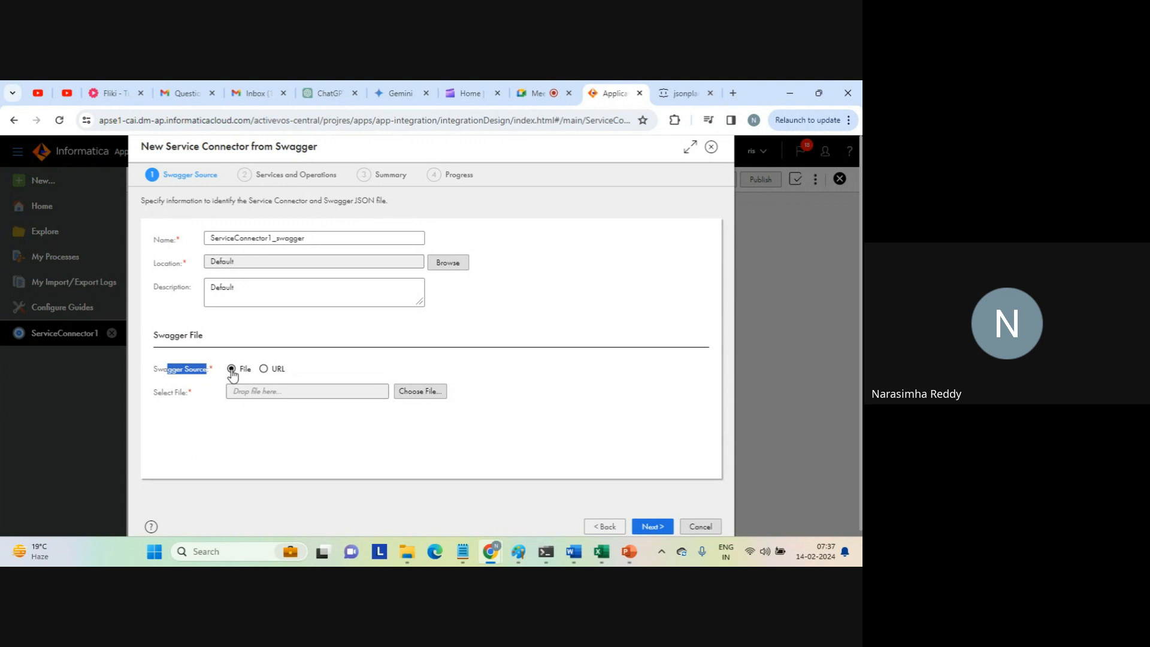
pyautogui.click(417, 396)
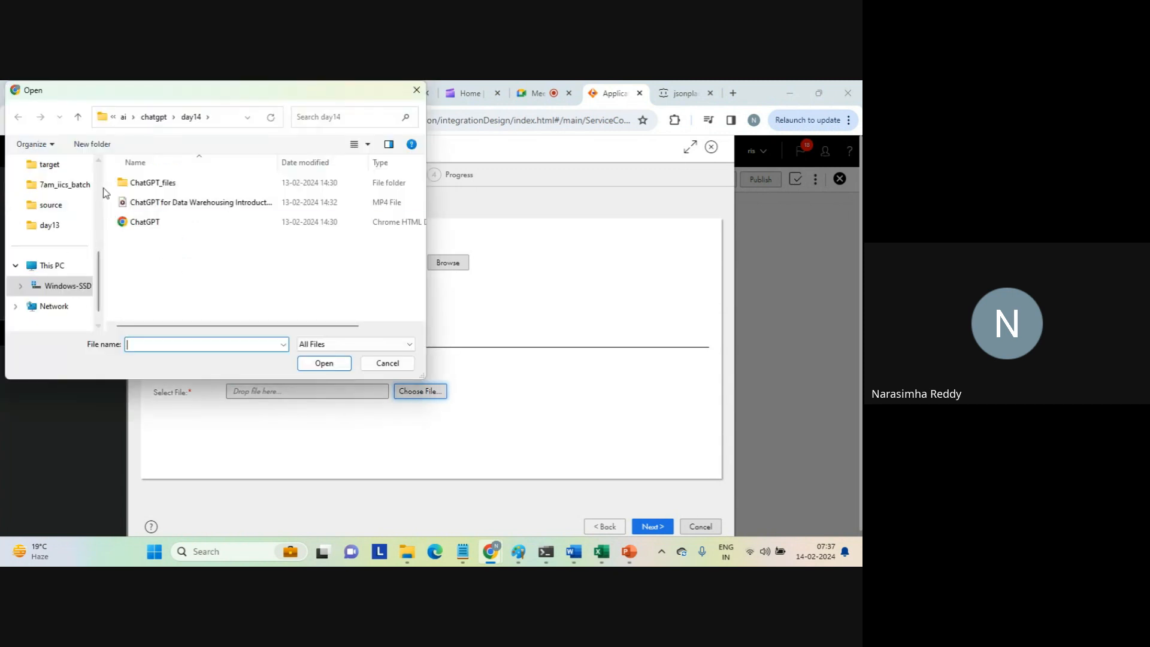
pyautogui.scroll(3, 66, 189)
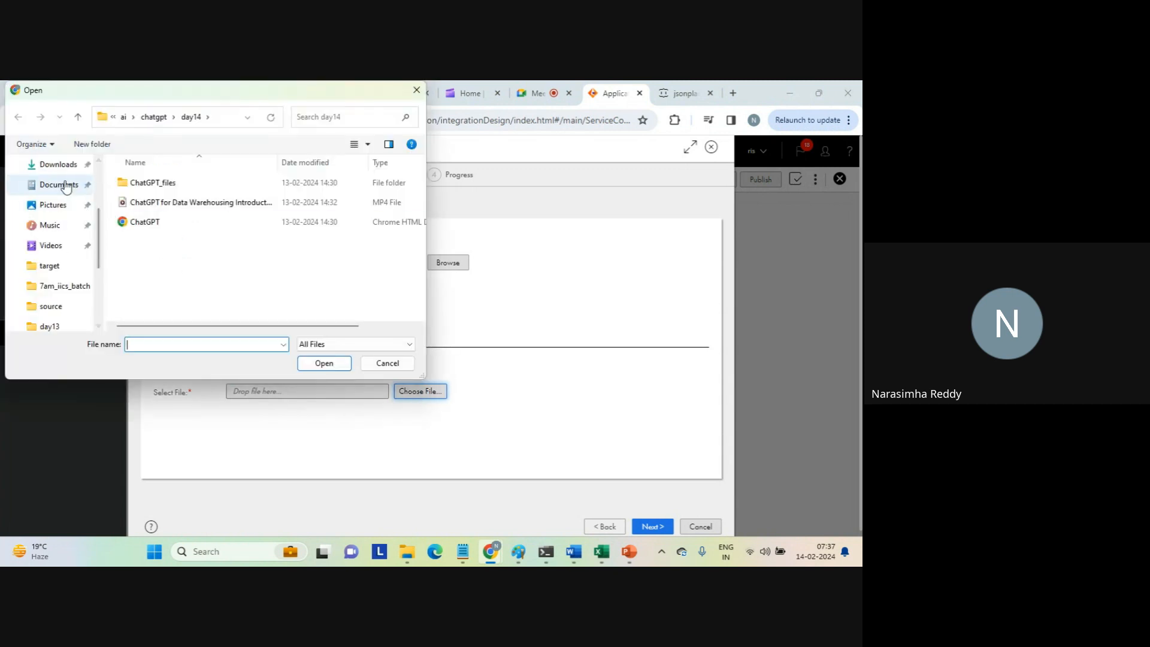
pyautogui.click(57, 164)
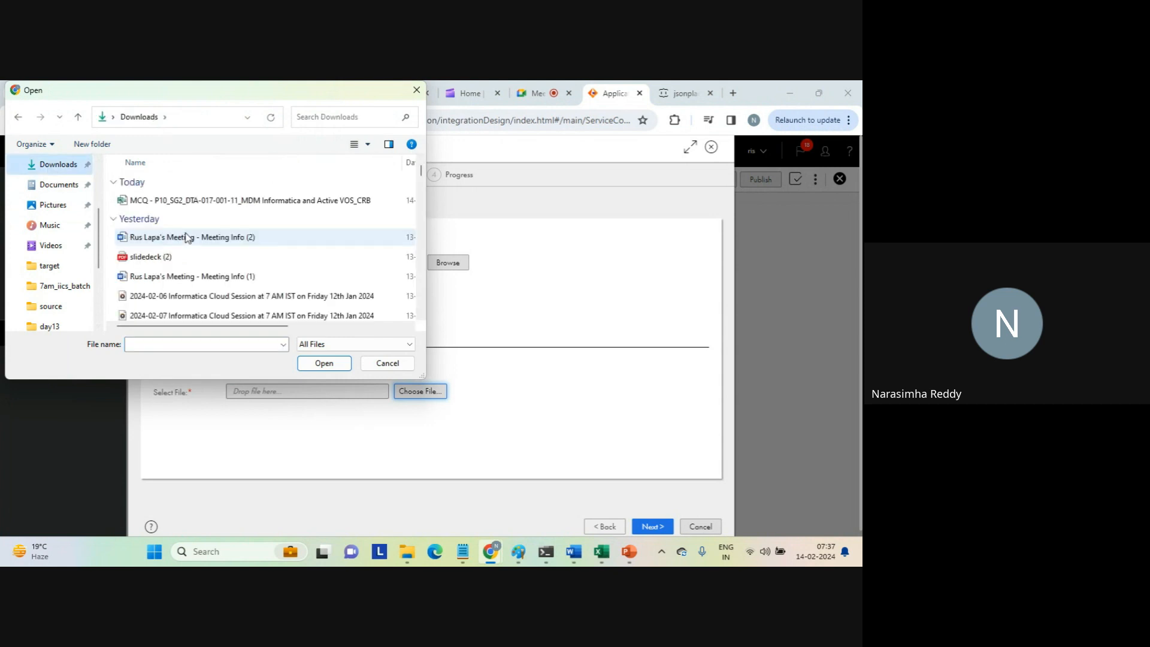
pyautogui.click(231, 276)
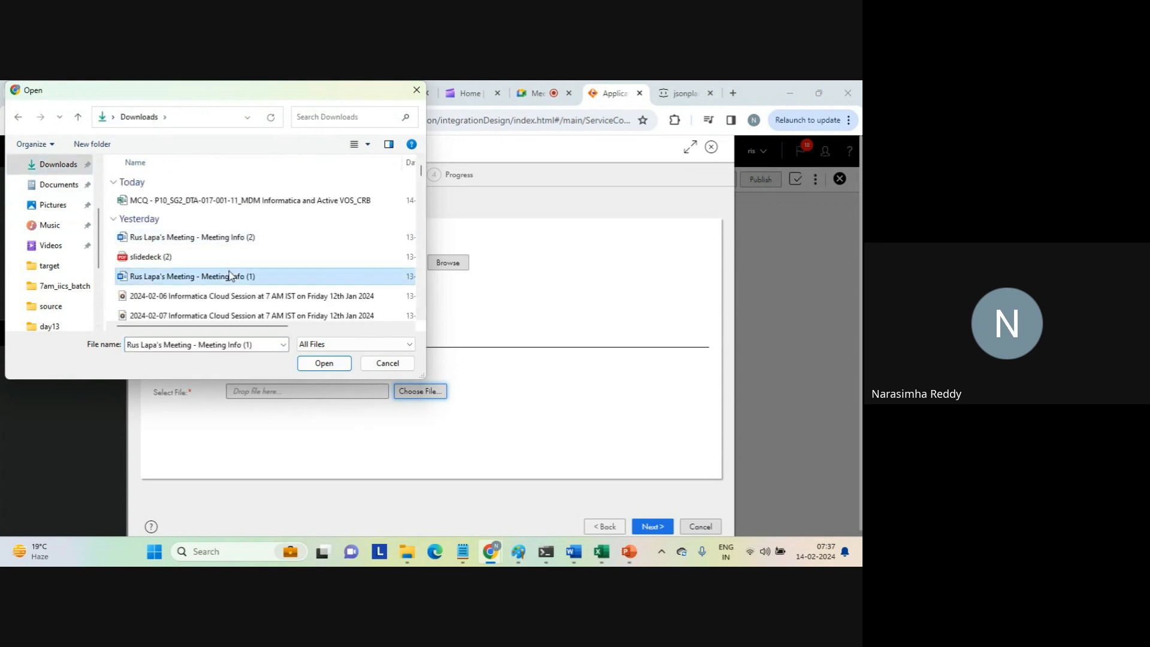
pyautogui.press('j')
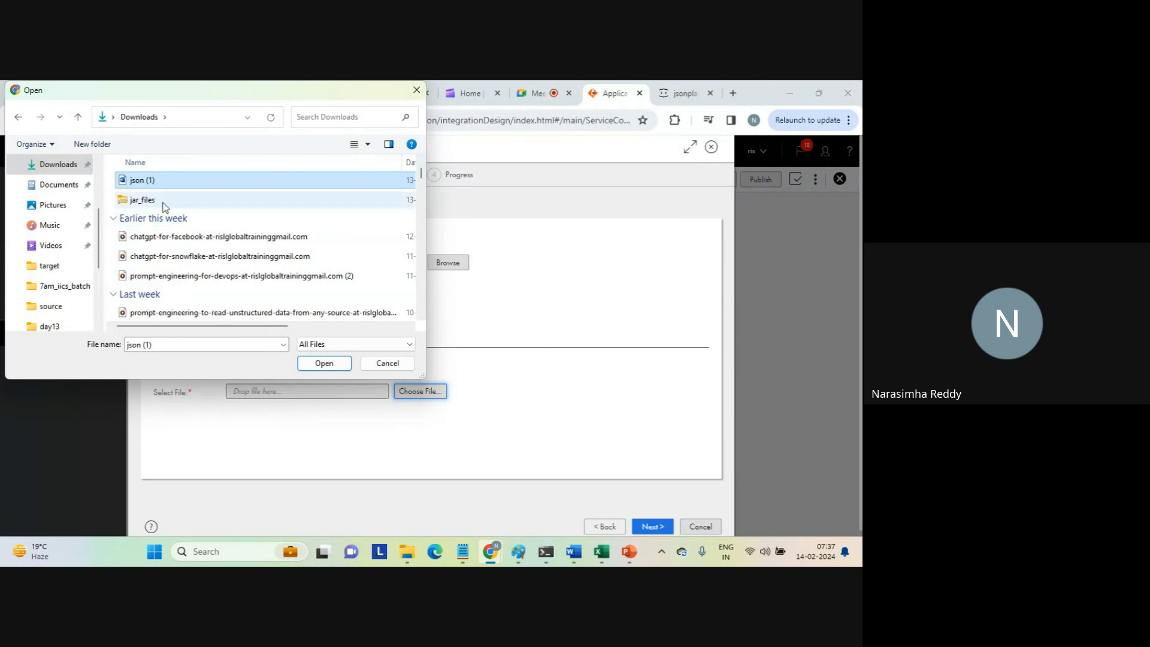
pyautogui.click(324, 363)
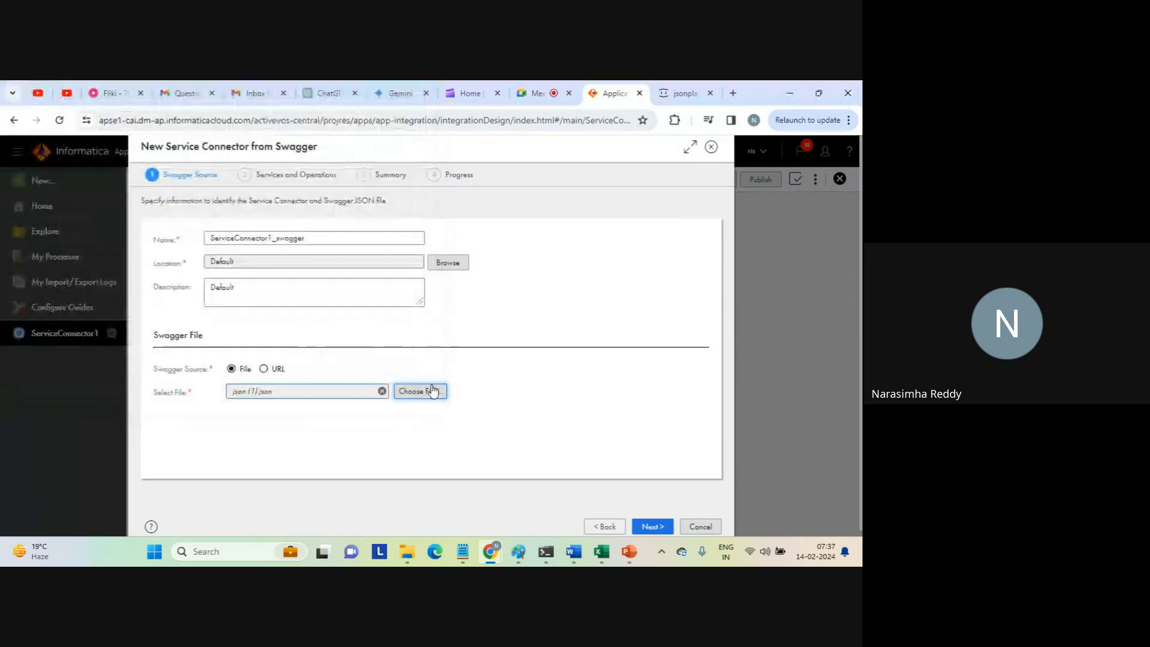
pyautogui.click(651, 527)
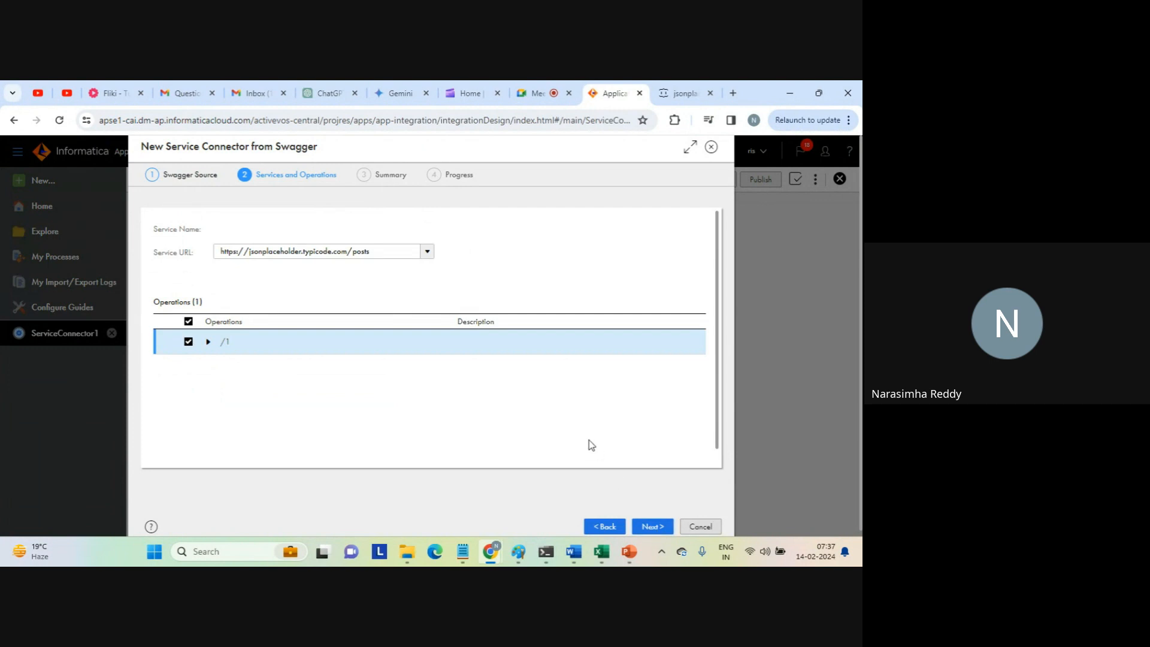
pyautogui.click(382, 253)
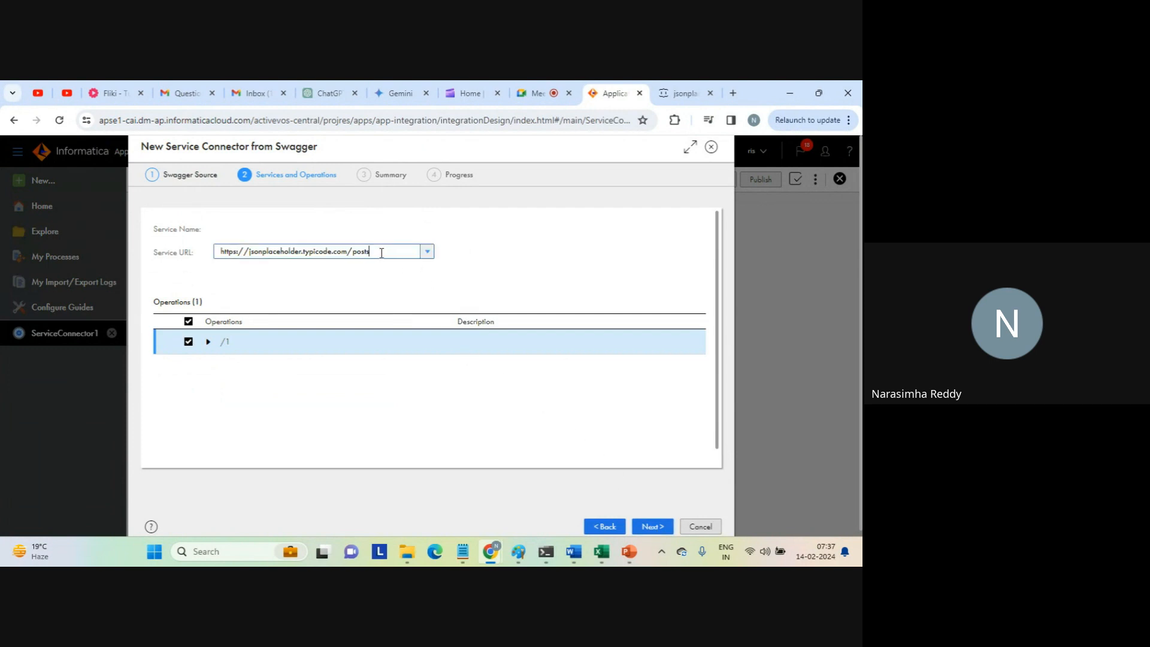
pyautogui.tripleClick(381, 253)
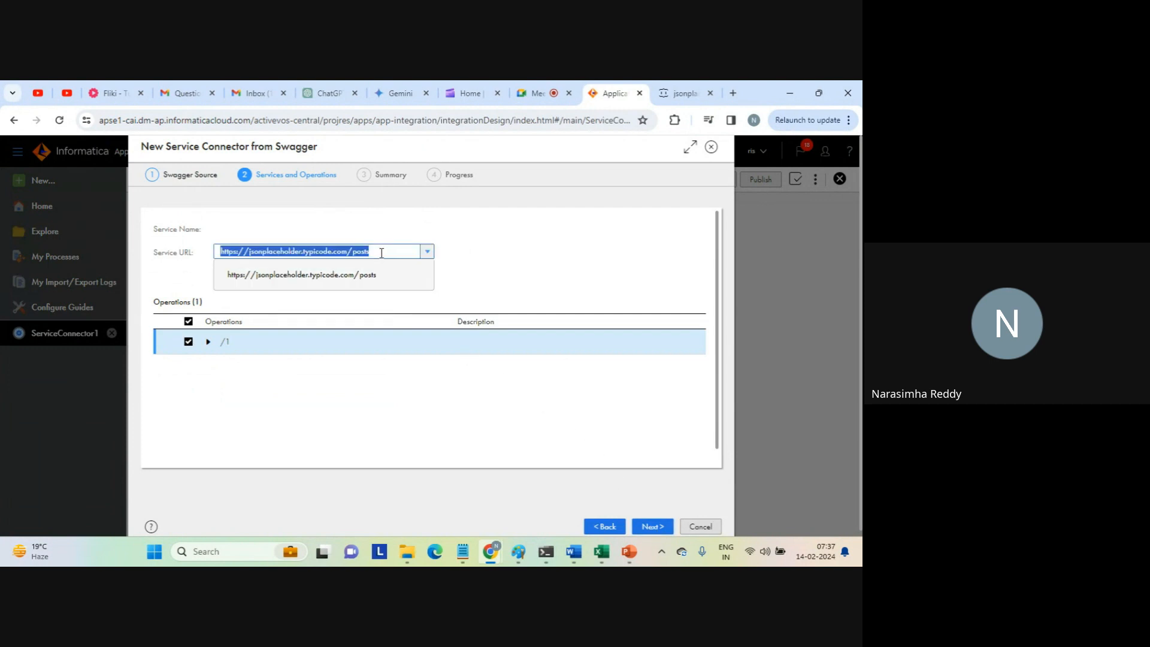
pyautogui.click(327, 251)
pyautogui.doubleClick(361, 253)
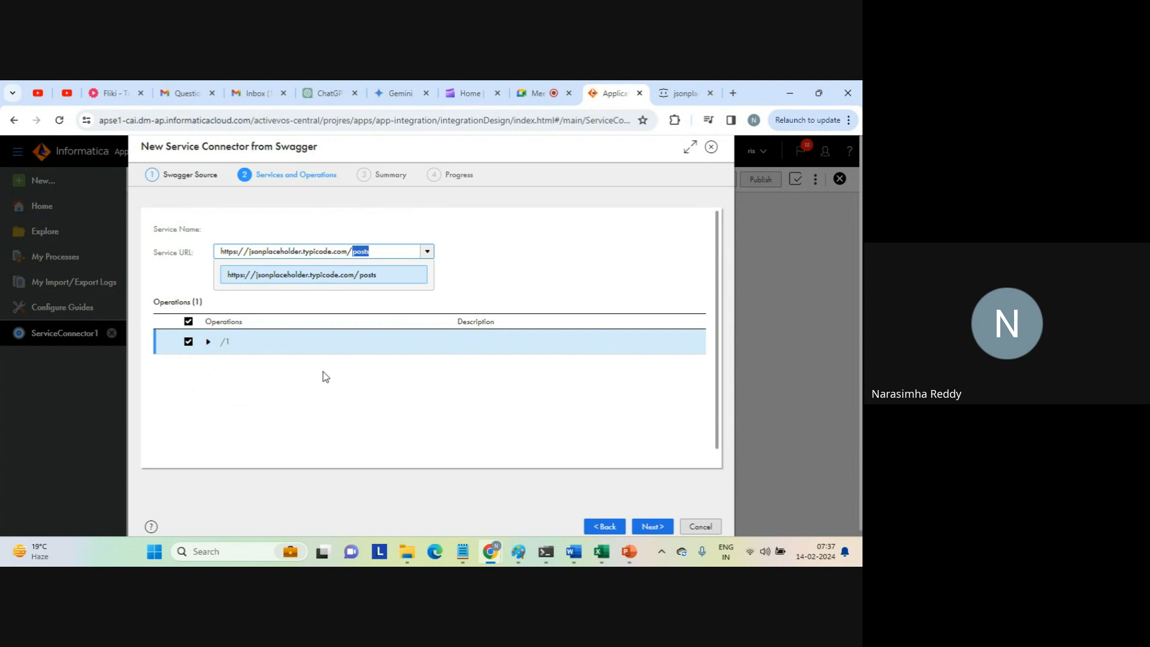
pyautogui.click(652, 526)
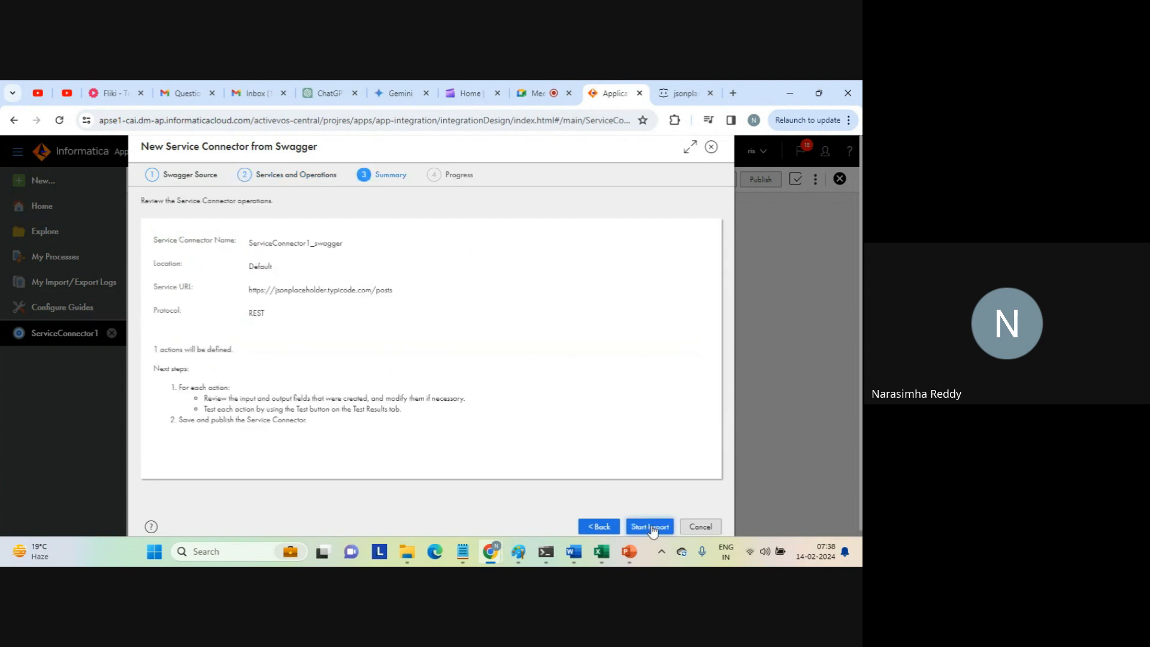
pyautogui.click(652, 526)
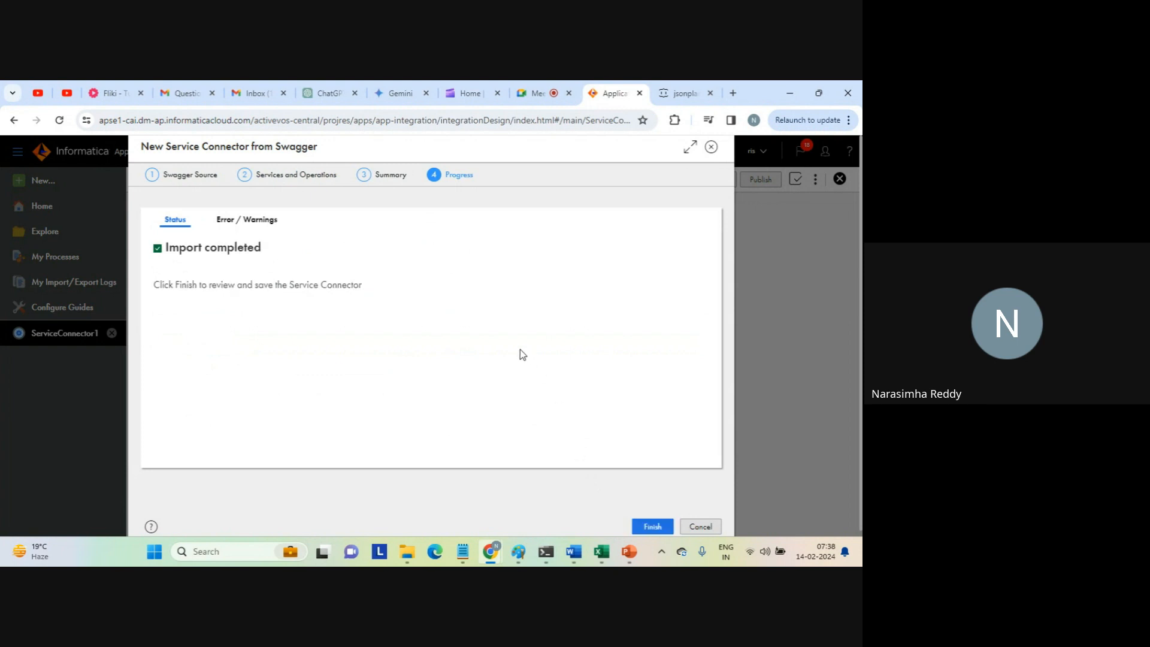
pyautogui.moveTo(170, 247); pyautogui.dragTo(333, 276)
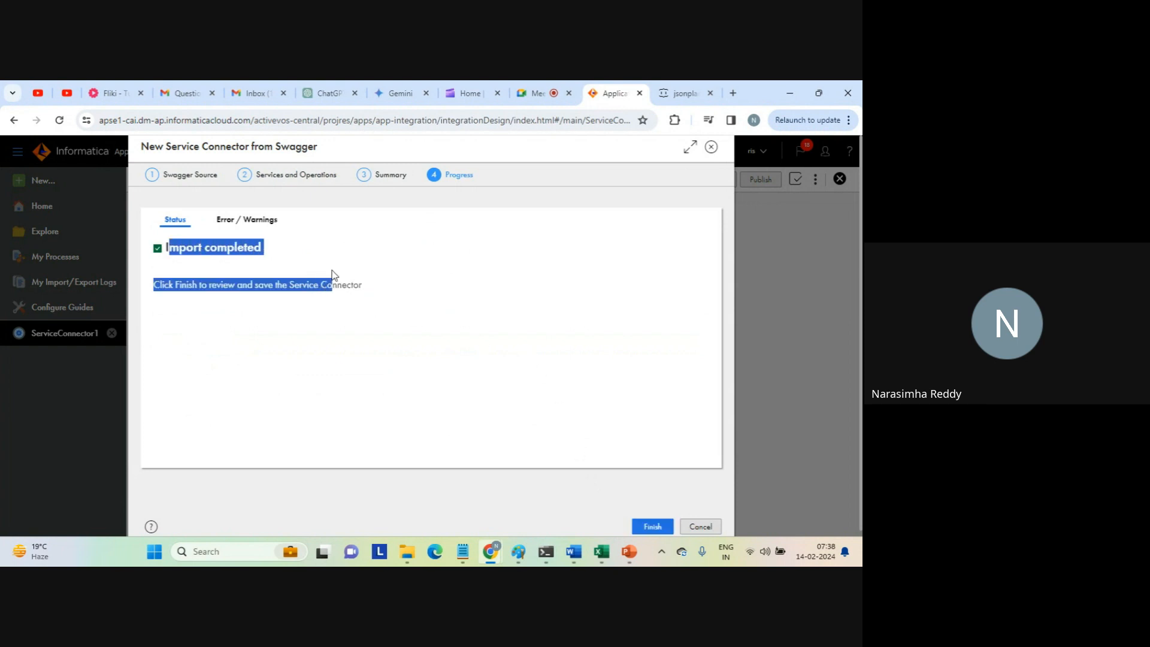
pyautogui.click(335, 274)
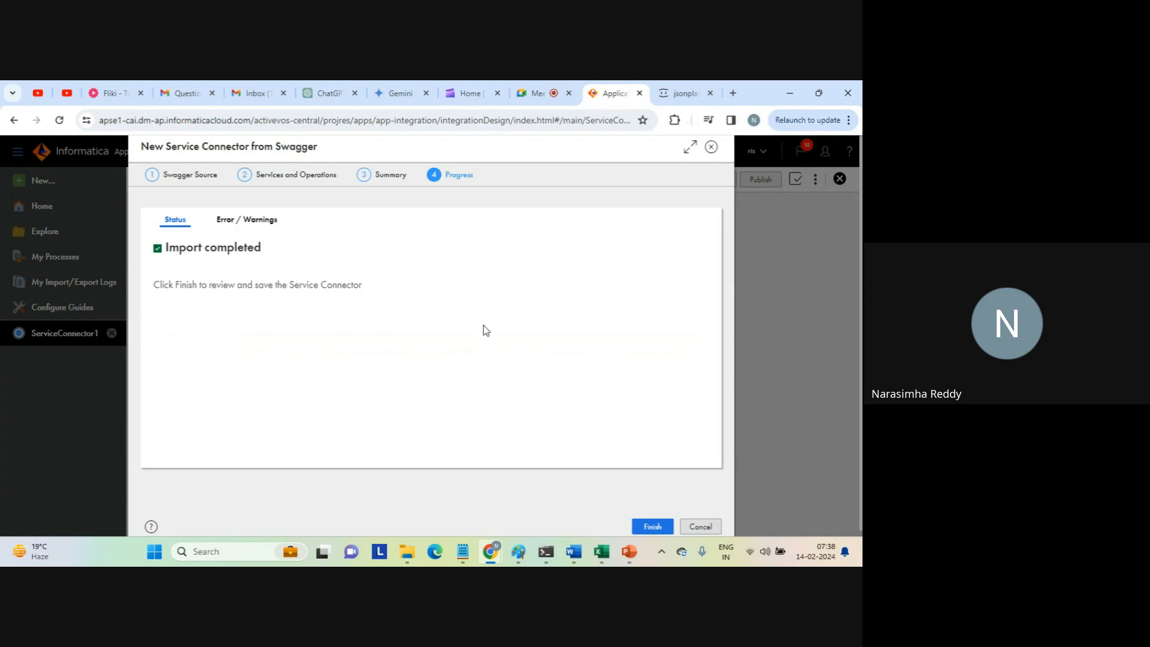
pyautogui.click(651, 527)
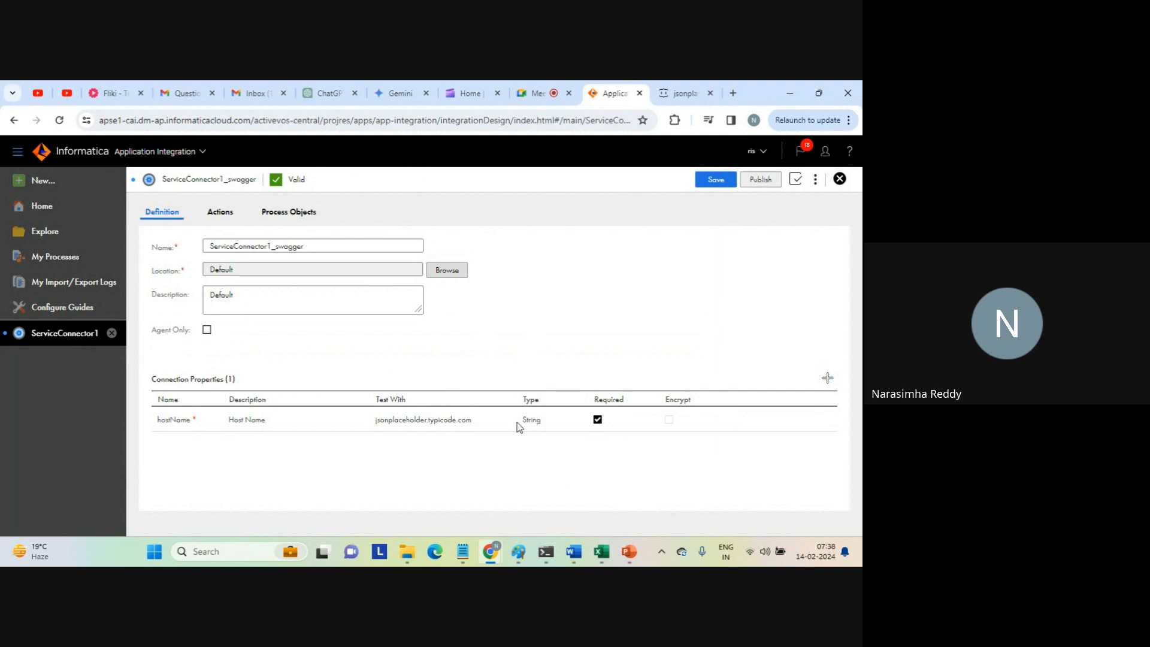
# Compare the connector's hostName connection property and its test value with the address of the jsonplaceholder page in Chrome.
pyautogui.click(683, 93)
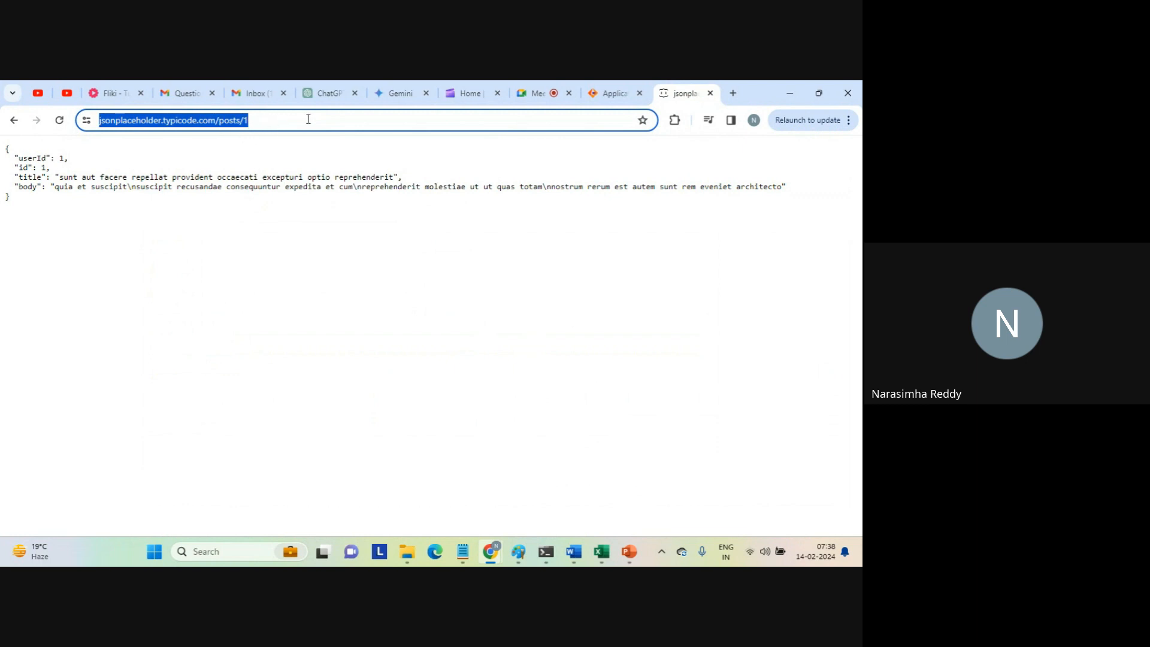
pyautogui.click(611, 93)
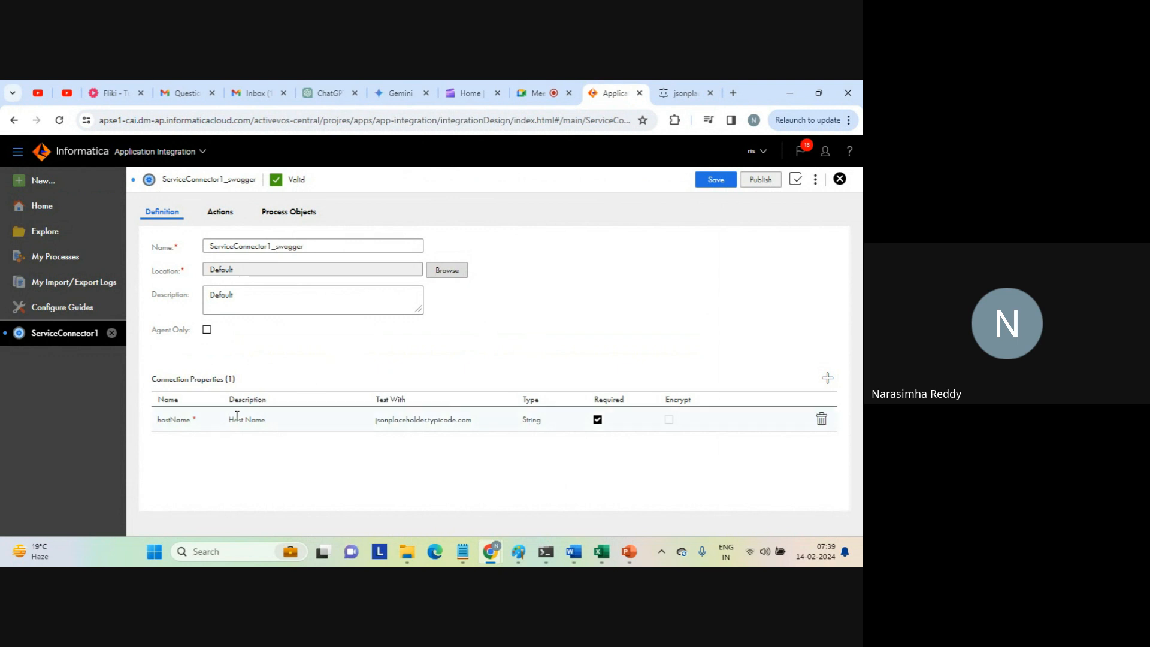
pyautogui.click(181, 415)
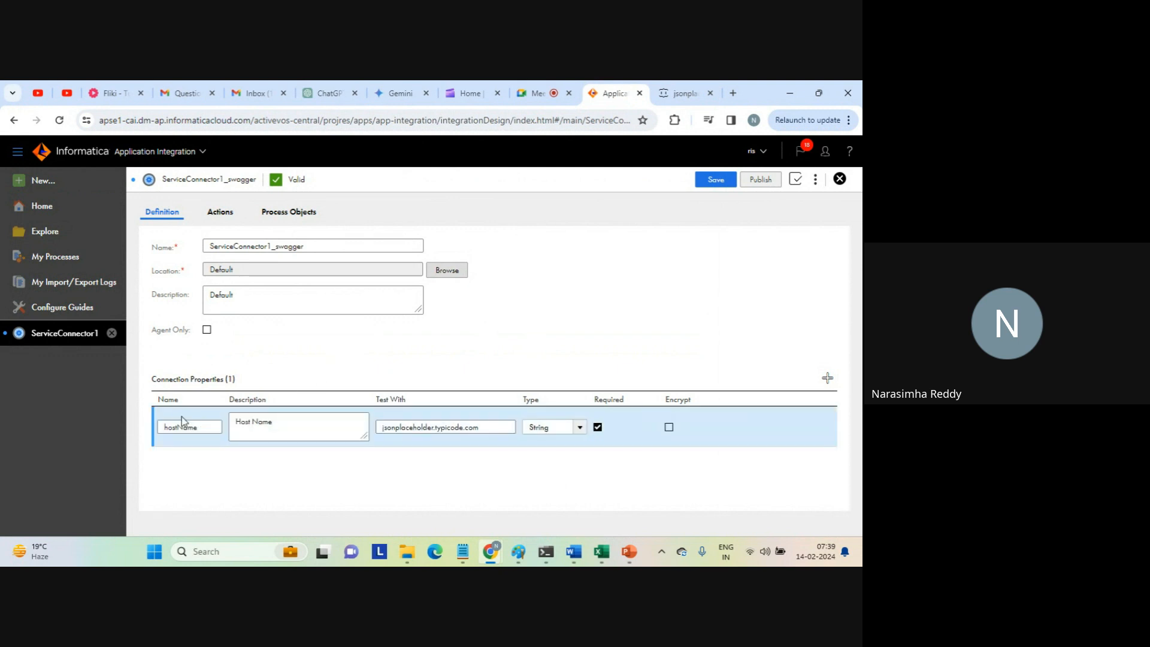
pyautogui.doubleClick(179, 429)
pyautogui.tripleClick(257, 421)
pyautogui.tripleClick(408, 430)
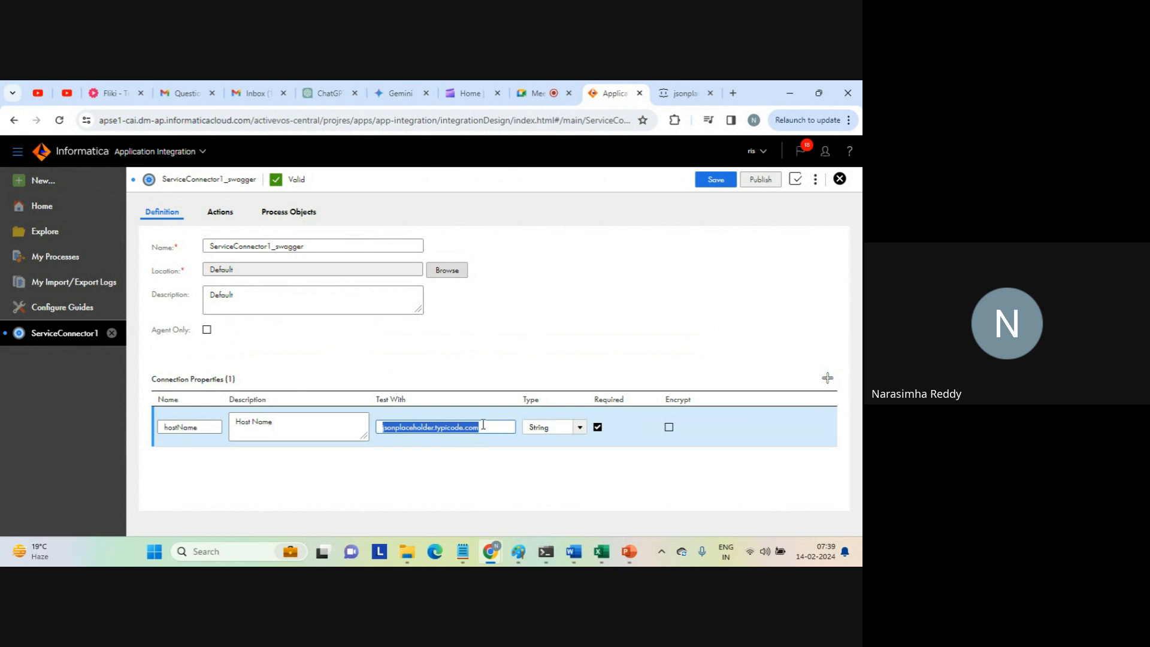
pyautogui.click(345, 361)
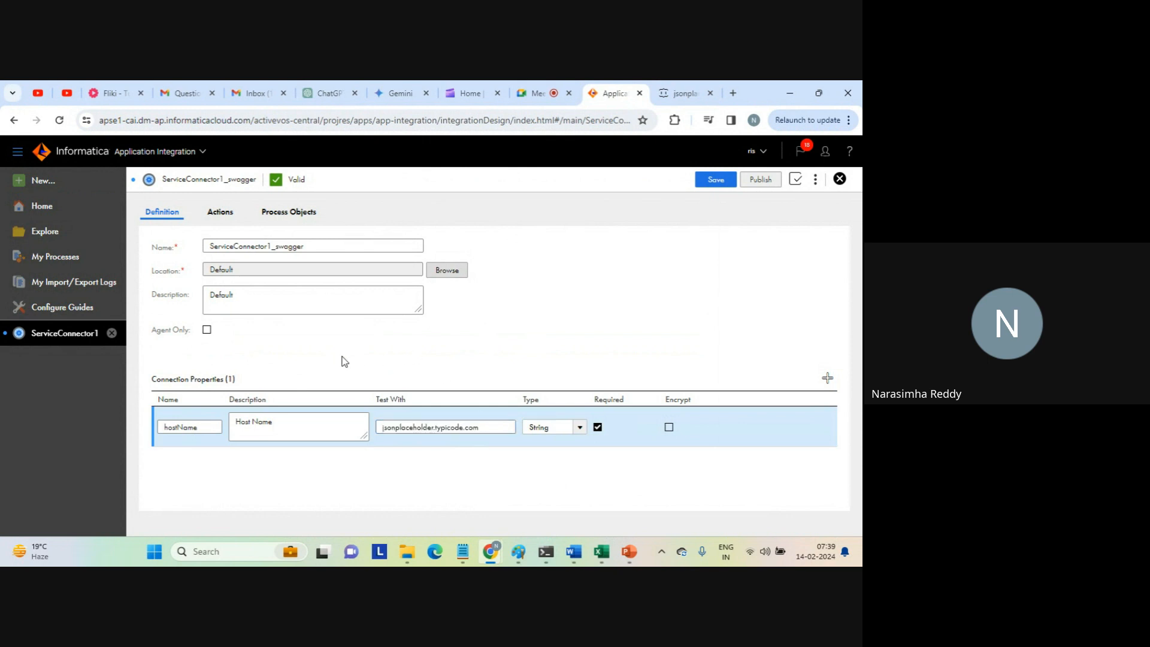
# Examine the json action's settings and the {$hostName} variable in its binding URL.
pyautogui.click(221, 213)
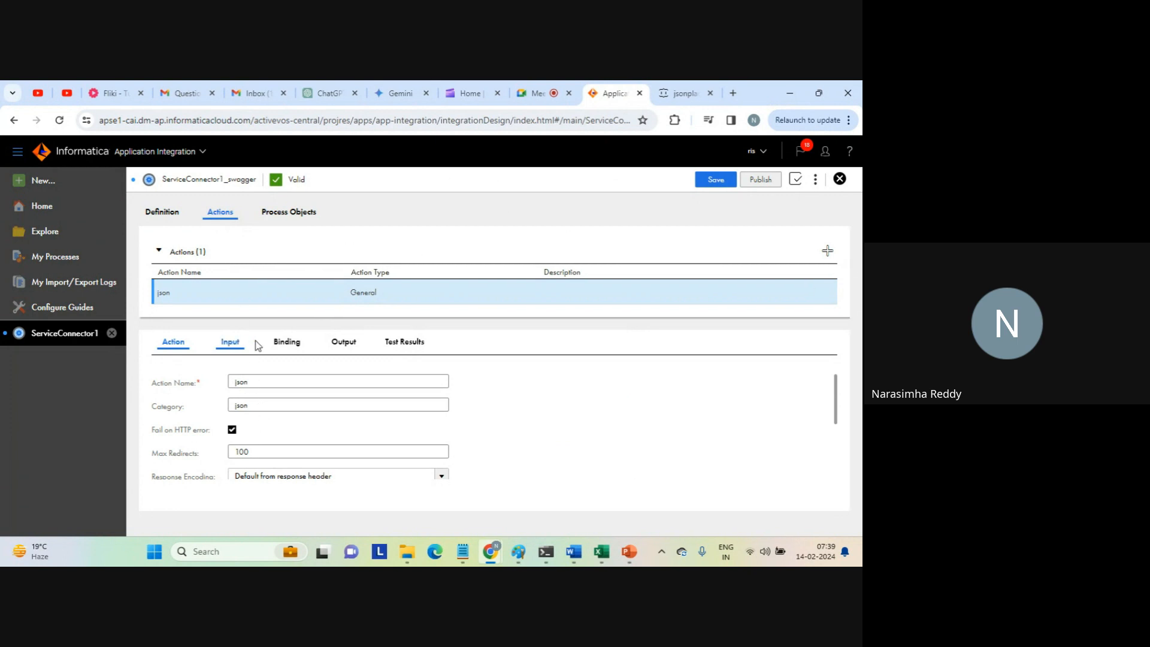
pyautogui.click(283, 345)
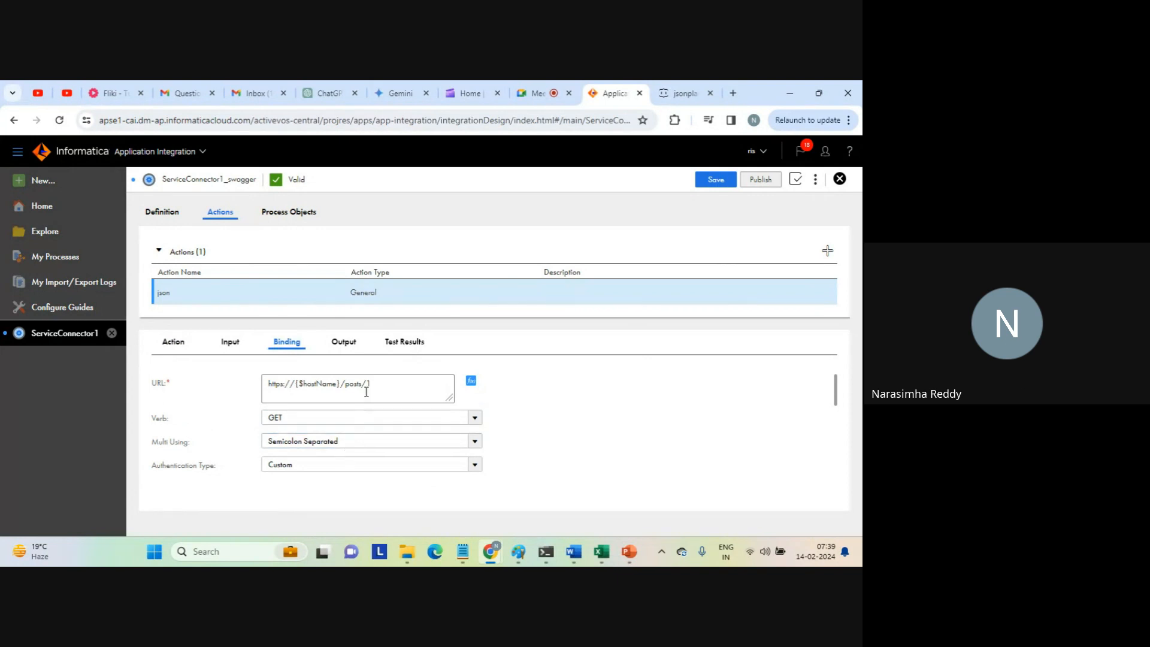
pyautogui.moveTo(300, 383); pyautogui.dragTo(339, 385)
pyautogui.click(303, 386)
pyautogui.moveTo(299, 383); pyautogui.dragTo(338, 382)
pyautogui.click(175, 344)
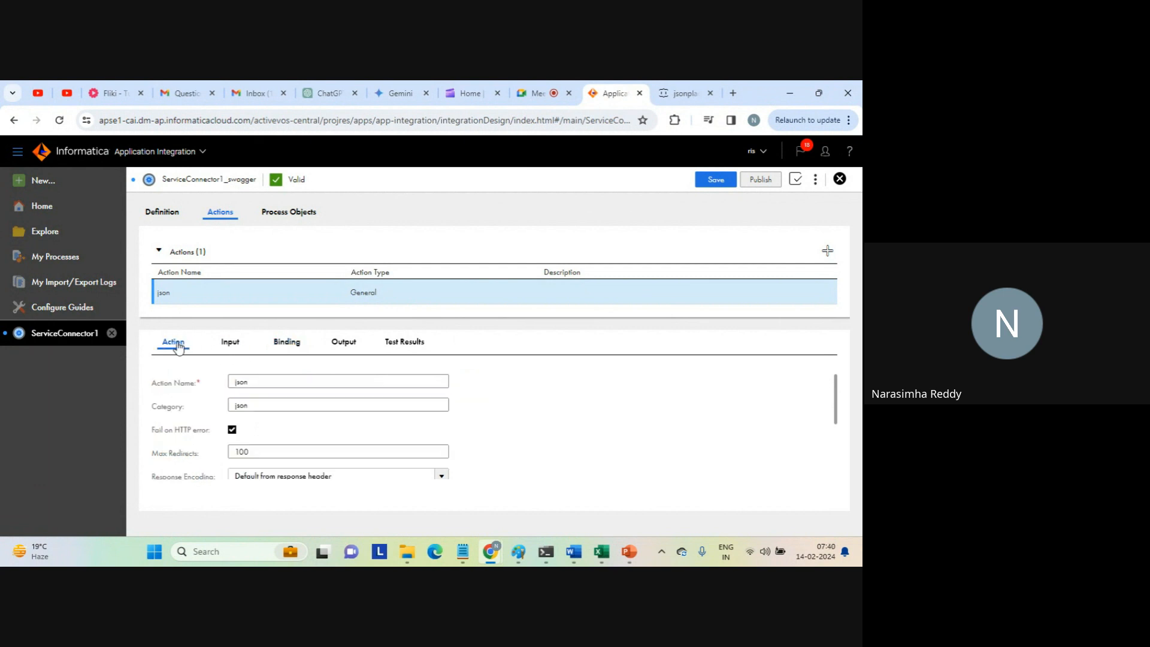
# Trace how the hostName property from the definition fills the json action's binding URL, including the /posts/1 path.
pyautogui.click(162, 212)
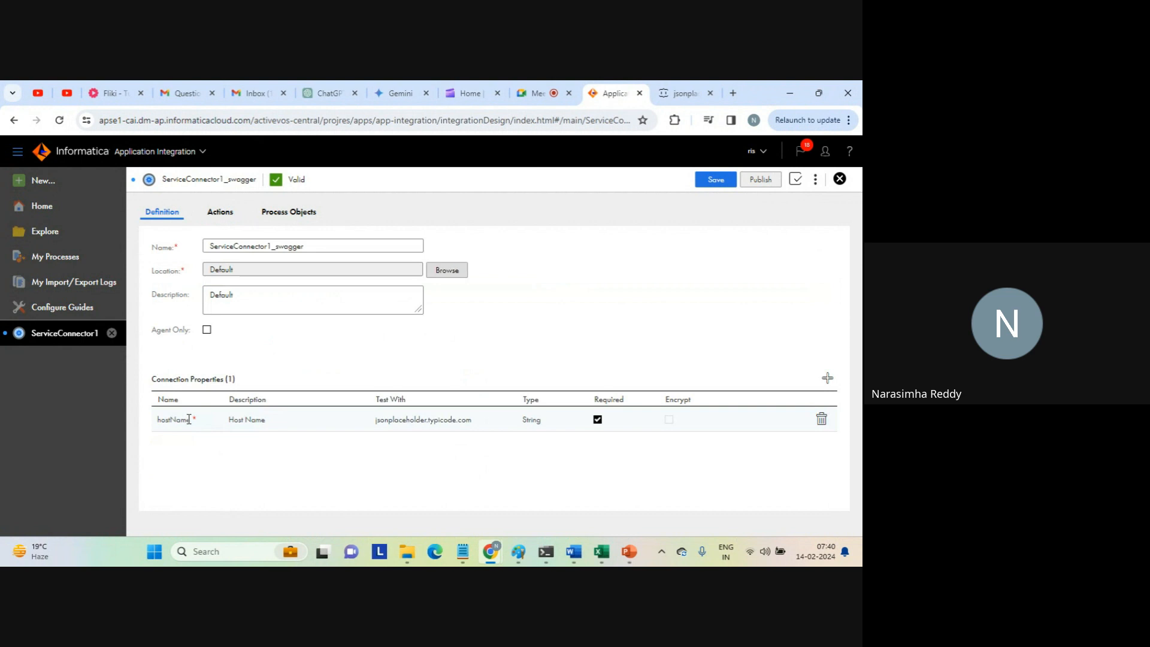
pyautogui.click(402, 422)
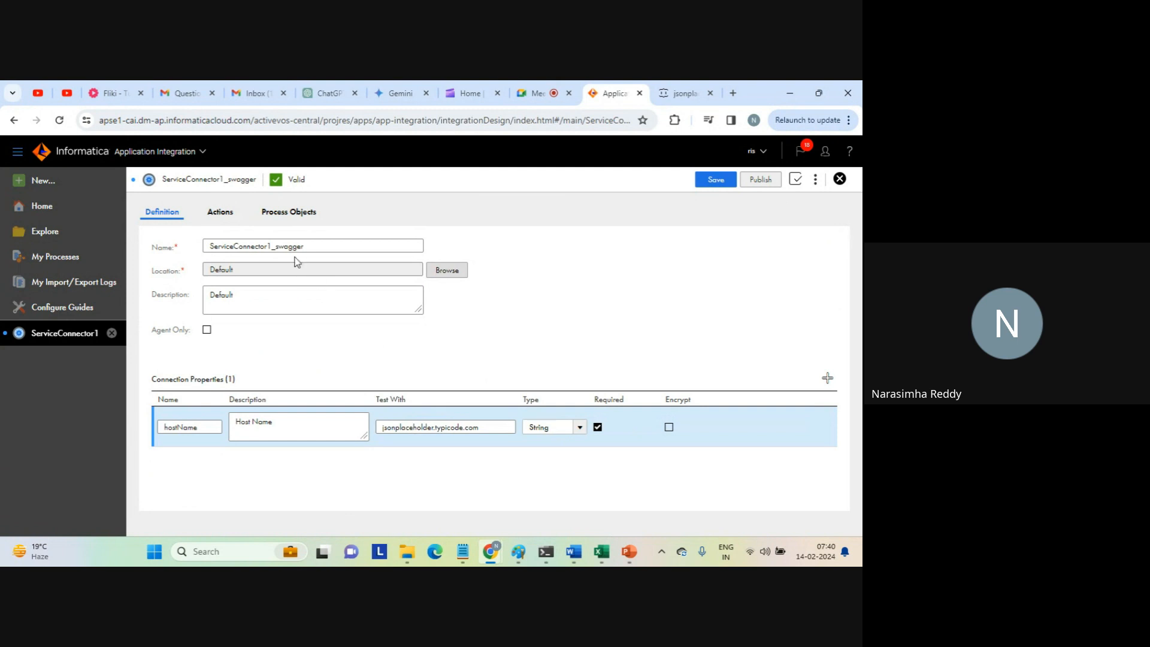
pyautogui.click(222, 218)
pyautogui.click(287, 341)
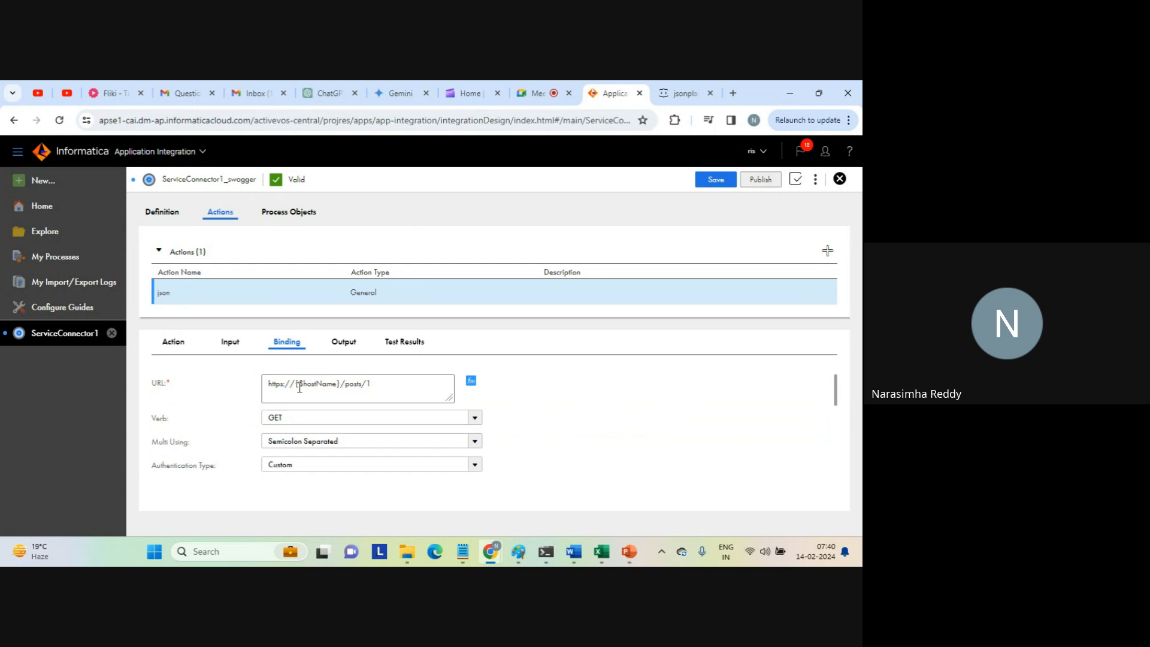
pyautogui.moveTo(297, 384)
pyautogui.mouseDown()
pyautogui.moveTo(338, 384)
pyautogui.moveTo(295, 383)
pyautogui.mouseUp()
pyautogui.click(339, 384)
pyautogui.click(302, 386)
pyautogui.moveTo(299, 384); pyautogui.dragTo(336, 381)
pyautogui.click(330, 384)
pyautogui.moveTo(349, 384); pyautogui.dragTo(392, 381)
pyautogui.click(391, 381)
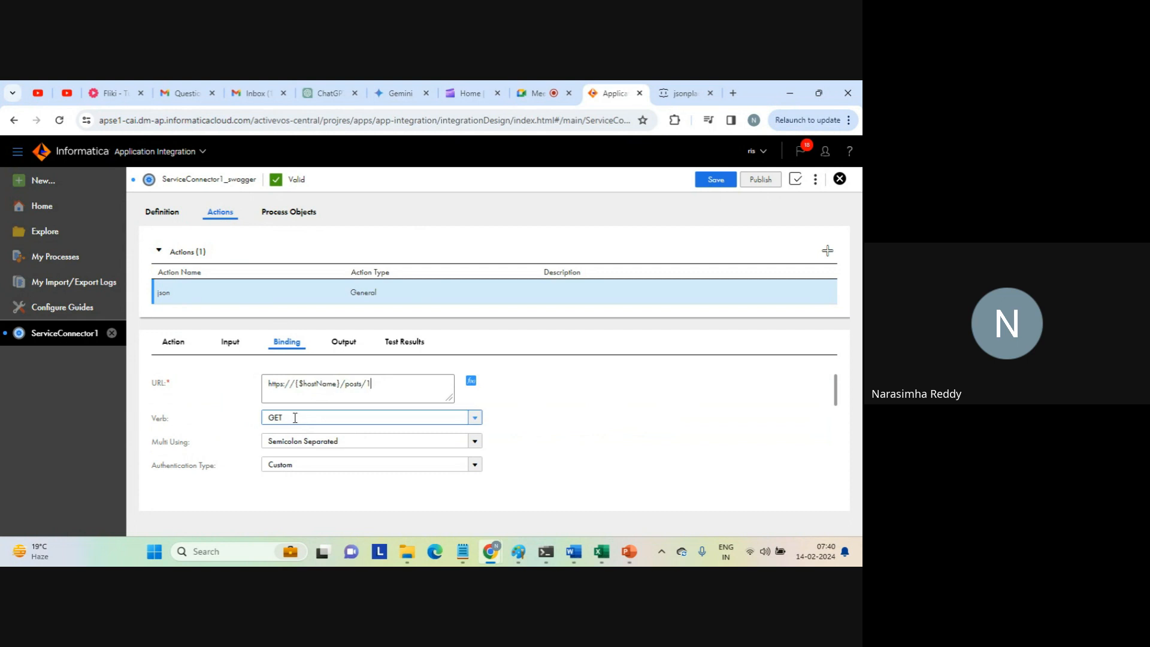
# Check the endpoint page again, then review the json action's available verbs, remaining binding settings and output fields.
pyautogui.click(682, 93)
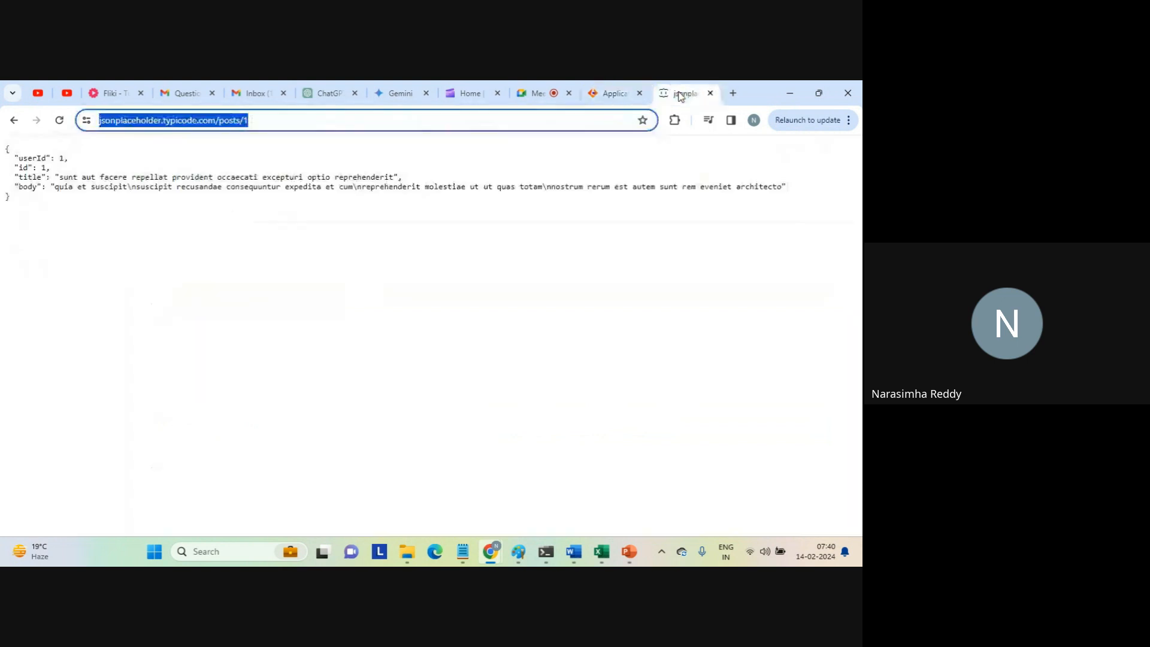
pyautogui.click(611, 92)
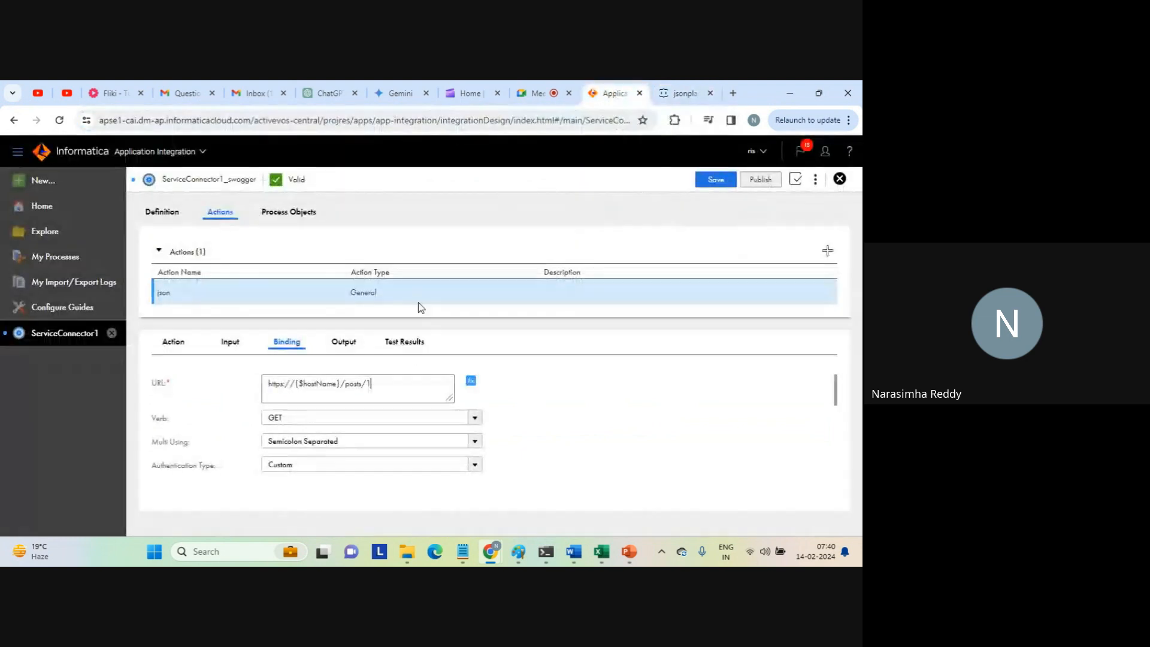
pyautogui.click(475, 419)
pyautogui.click(476, 419)
pyautogui.moveTo(836, 392); pyautogui.dragTo(815, 376)
pyautogui.click(344, 343)
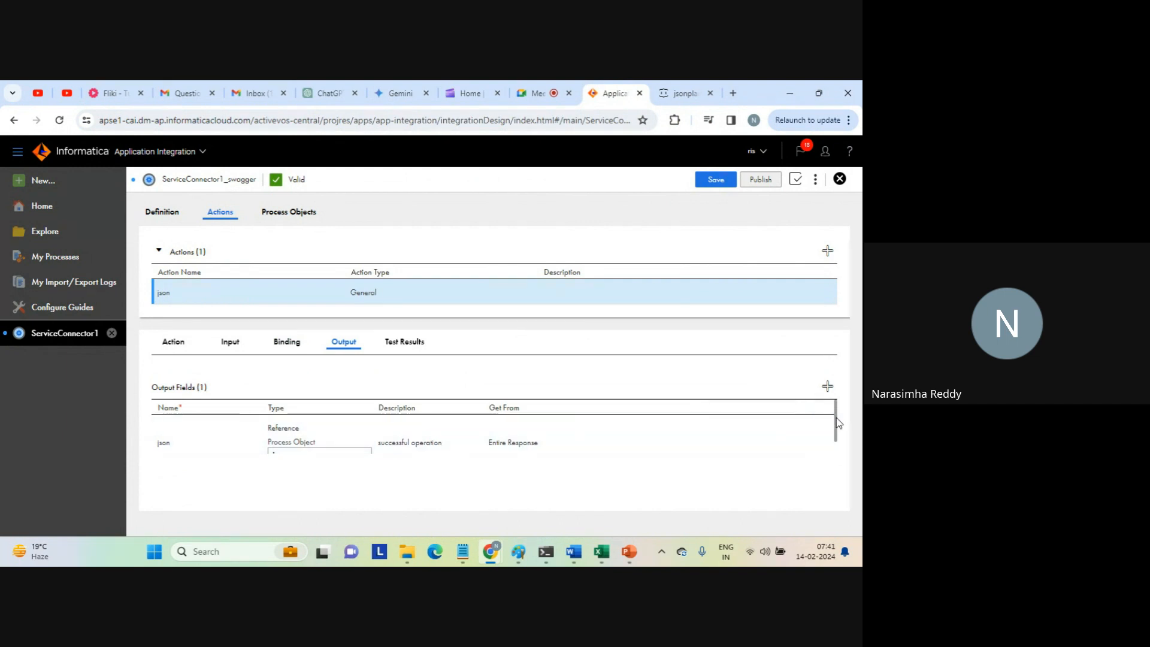
pyautogui.moveTo(836, 418); pyautogui.dragTo(836, 430)
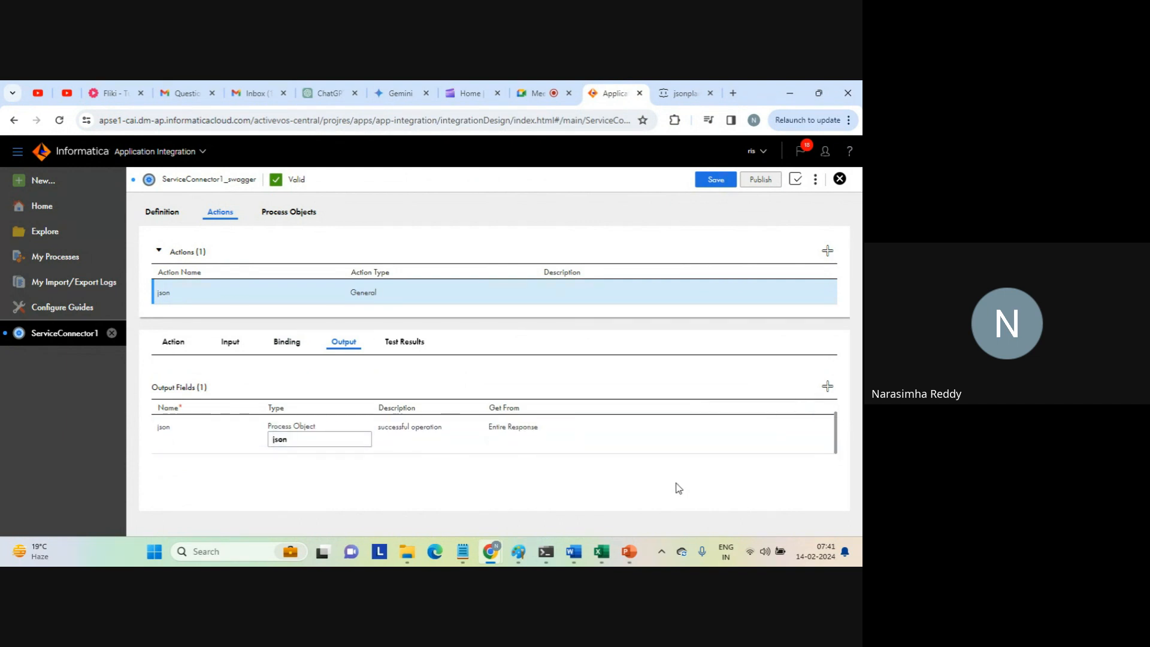
# Compare the 200 response in the Swagger file in Notepad with the json action's output field type and source in Chrome.
pyautogui.moveTo(464, 552)
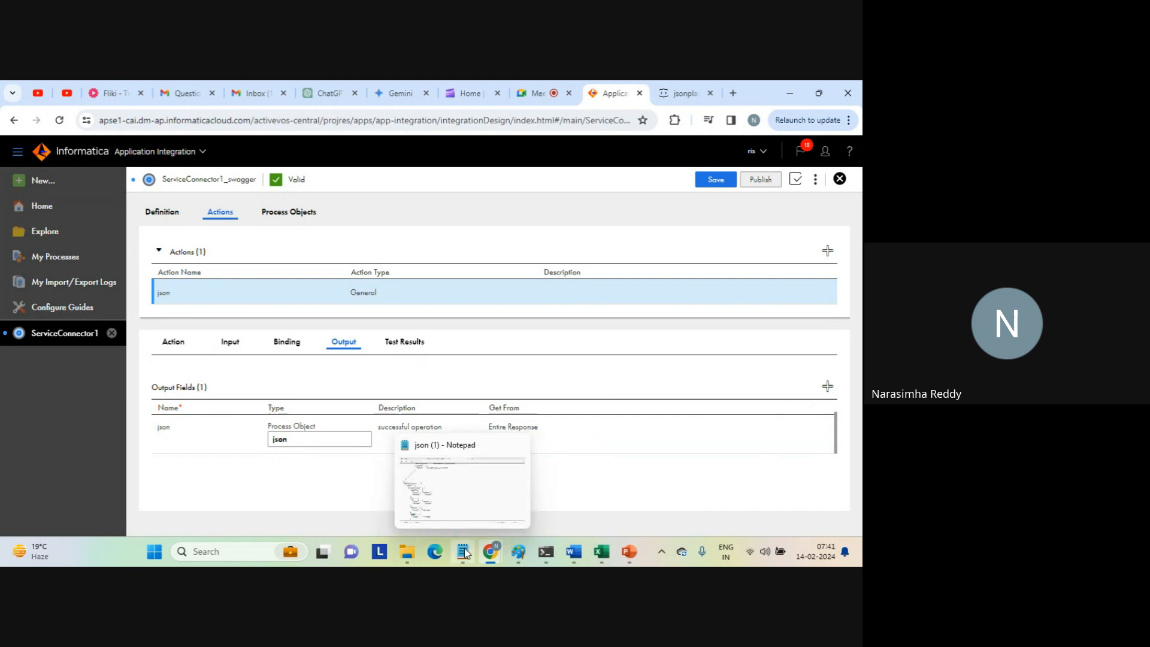
pyautogui.click(466, 506)
pyautogui.moveTo(312, 386); pyautogui.dragTo(266, 122)
pyautogui.click(269, 322)
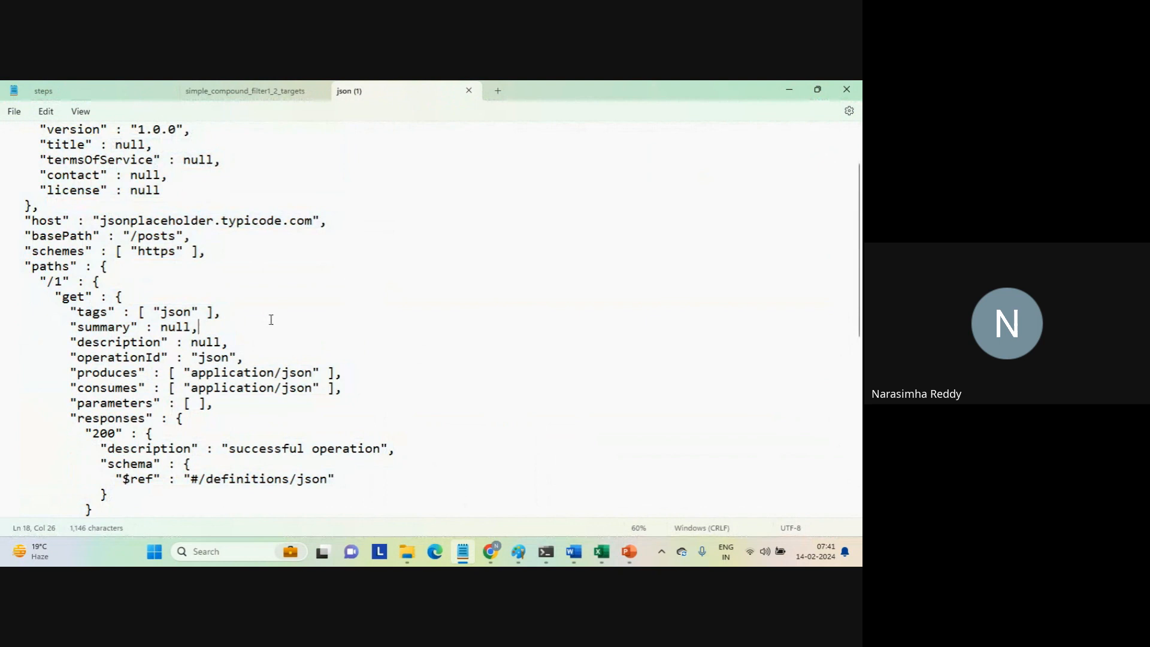
pyautogui.doubleClick(102, 433)
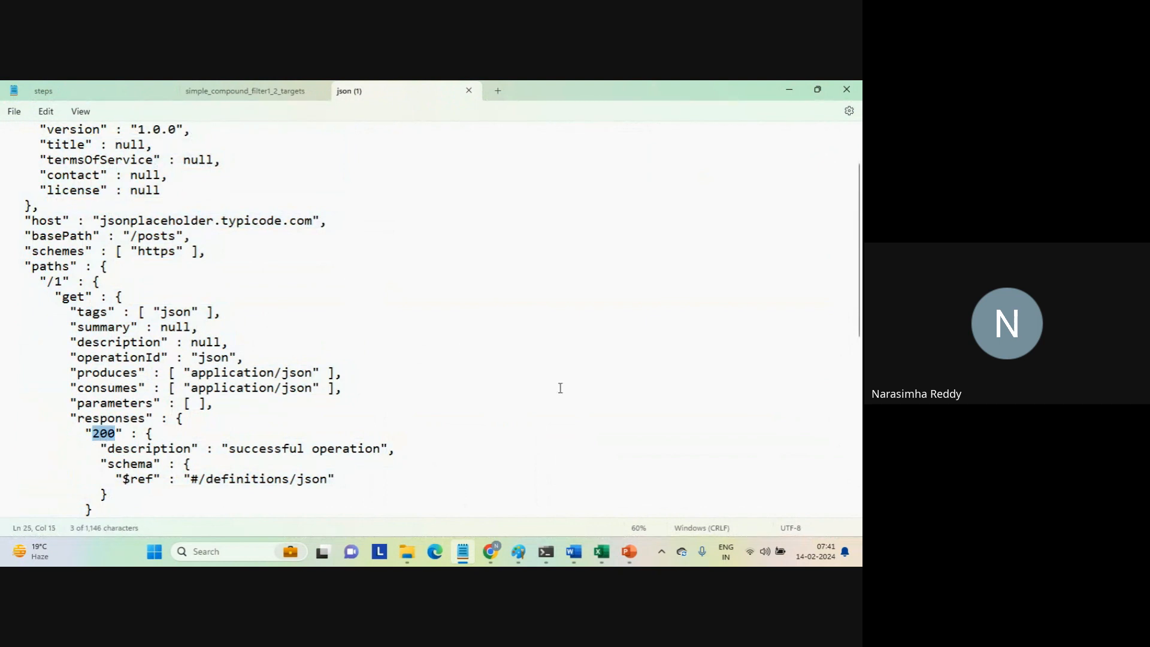
pyautogui.moveTo(490, 551)
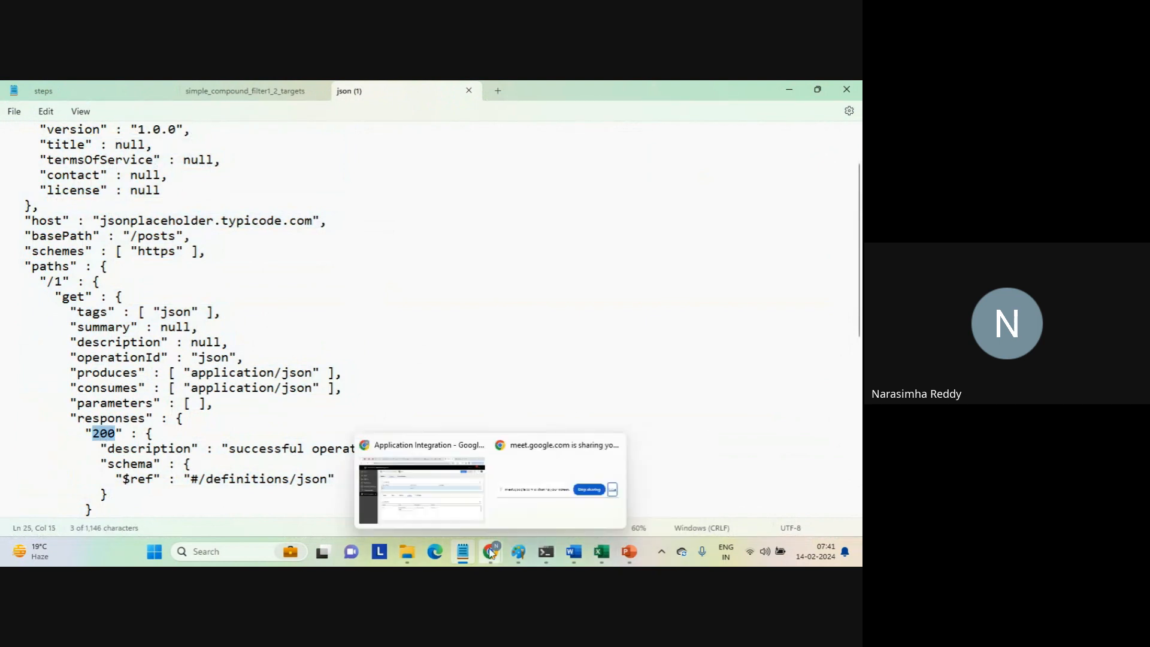
pyautogui.click(463, 507)
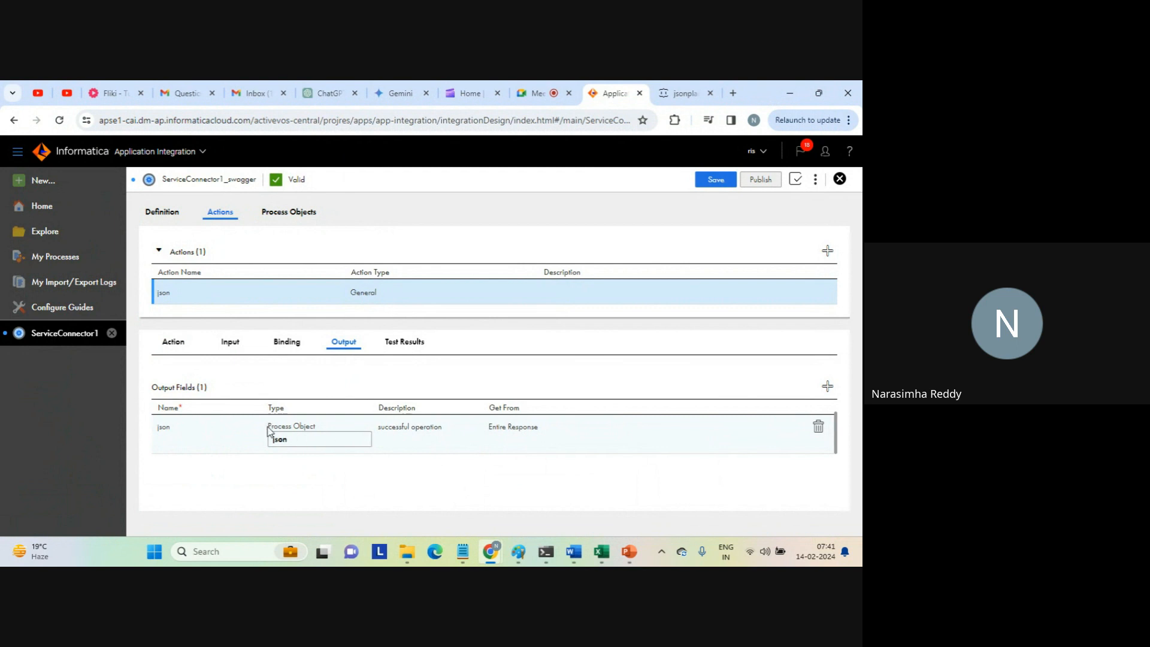
pyautogui.moveTo(267, 426); pyautogui.dragTo(331, 431)
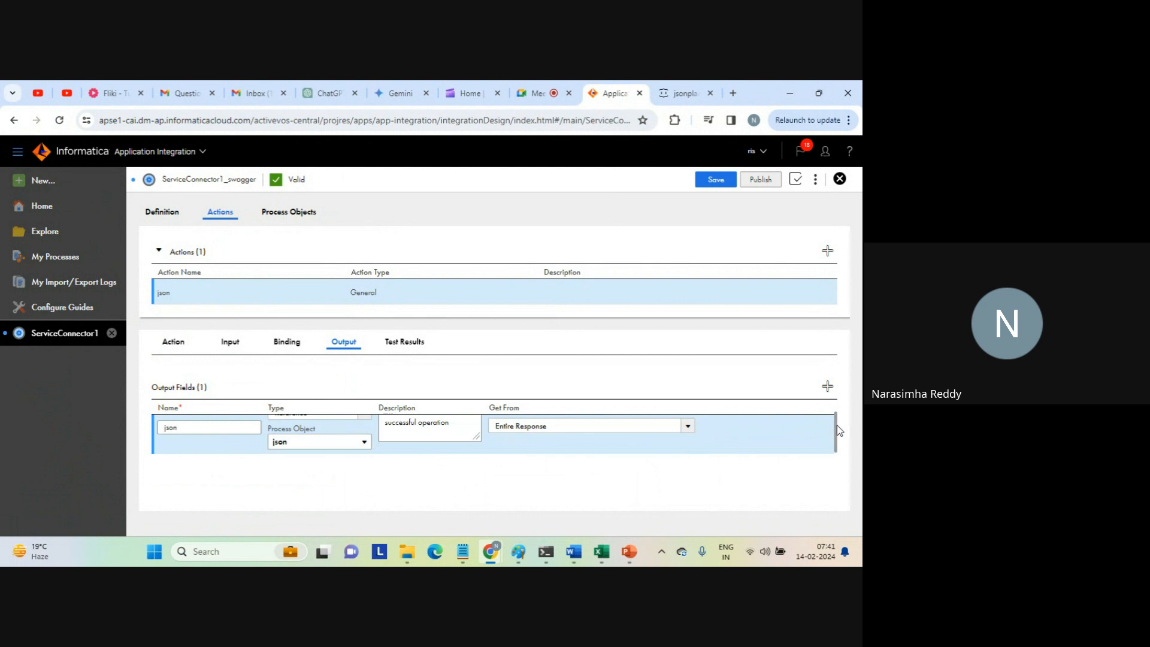
pyautogui.moveTo(839, 430); pyautogui.dragTo(834, 412)
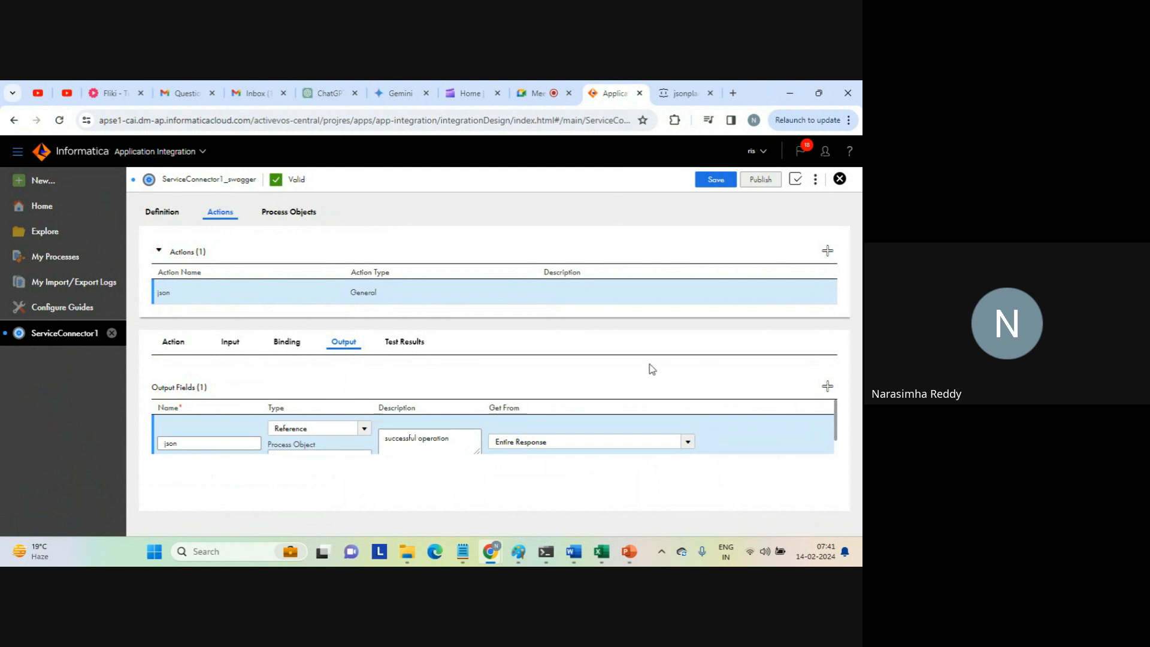
# Test the json action on the Cloud Server and check the HTTP status of the result.
pyautogui.click(403, 345)
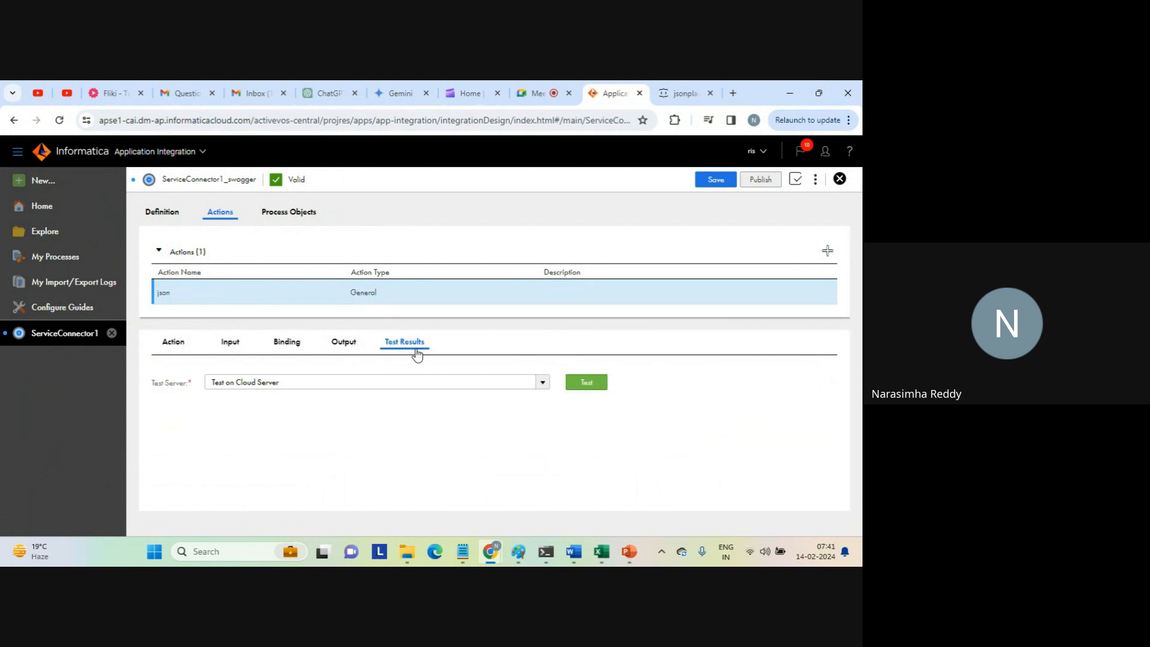
pyautogui.click(587, 385)
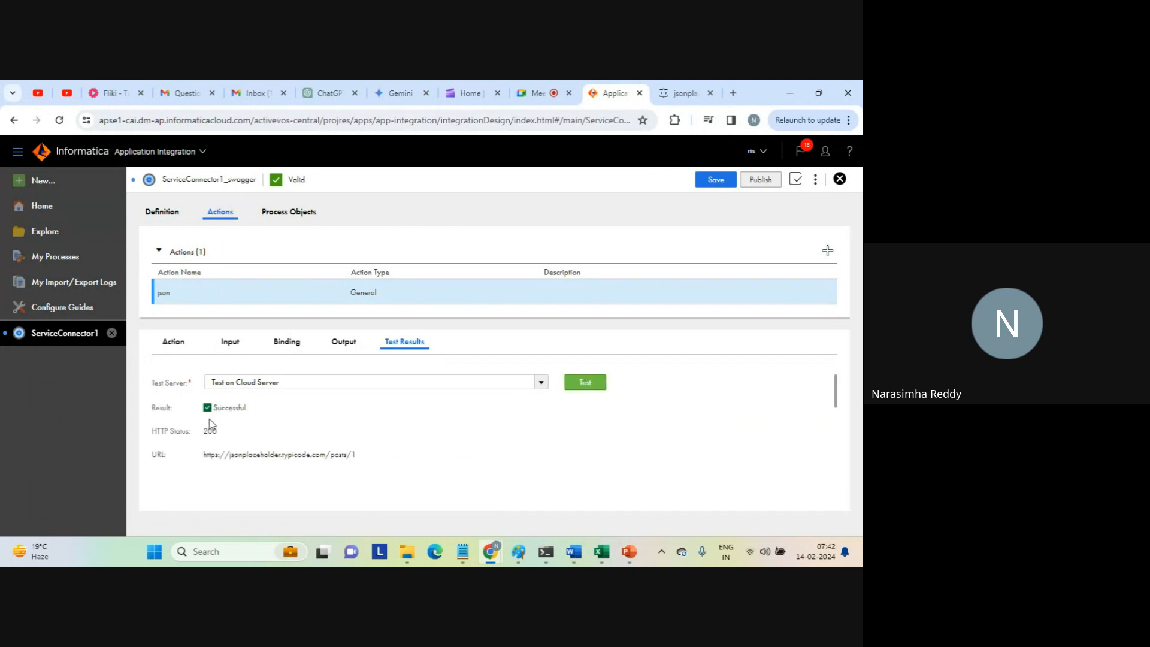
pyautogui.moveTo(204, 432); pyautogui.dragTo(244, 435)
# Compare the test's HTTP status with the response code and description in the Notepad Swagger file, and return to Chrome.
pyautogui.moveTo(462, 553)
pyautogui.click(458, 512)
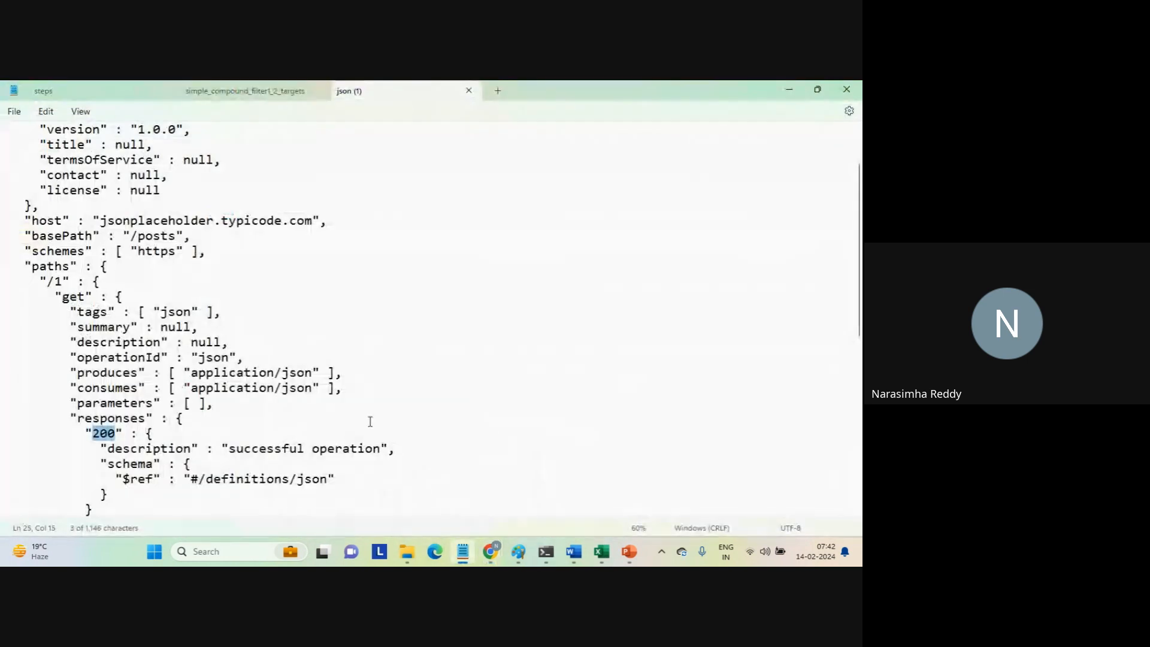
pyautogui.moveTo(238, 449); pyautogui.dragTo(388, 450)
pyautogui.doubleClick(106, 431)
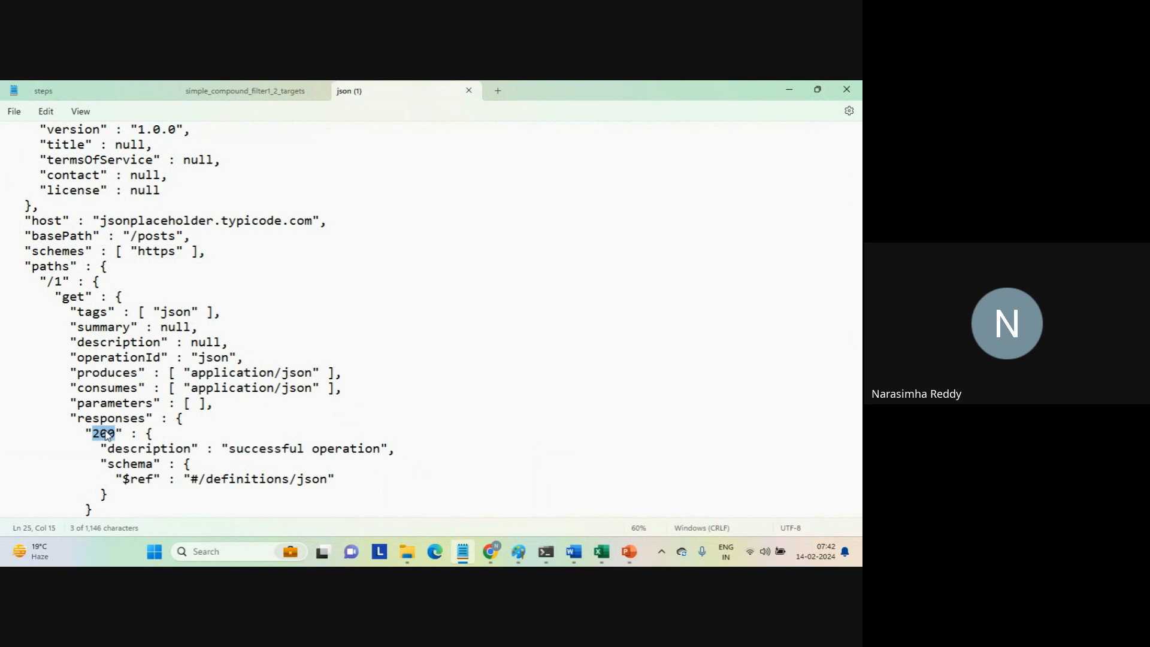
pyautogui.click(159, 449)
pyautogui.doubleClick(279, 449)
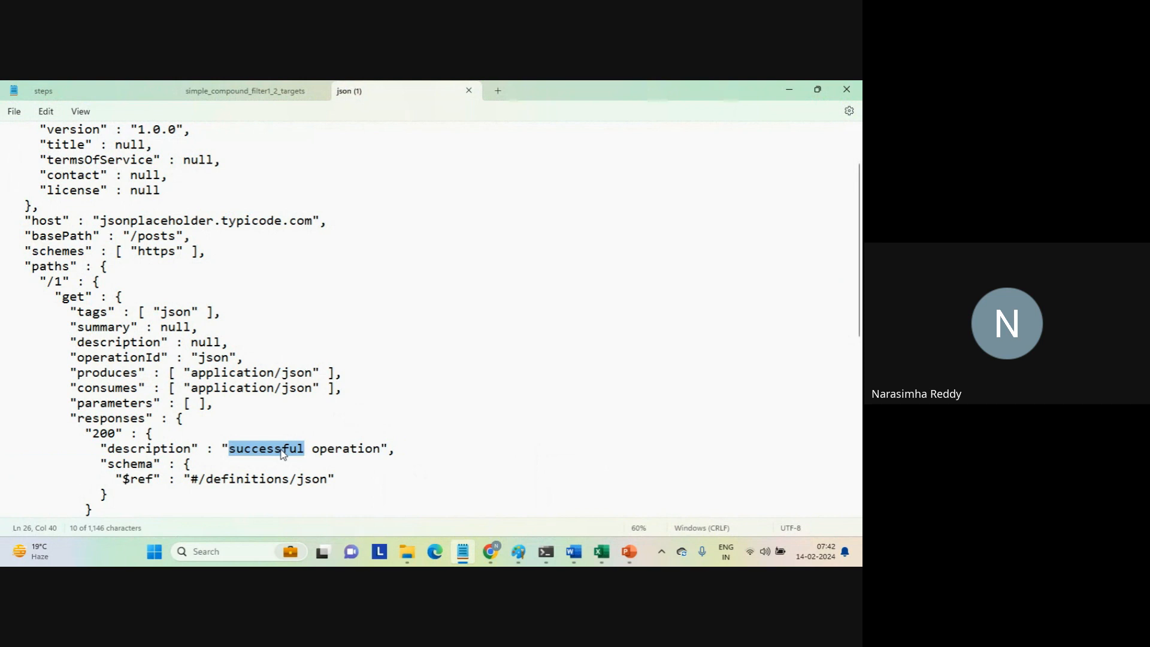
pyautogui.moveTo(491, 551)
pyautogui.click(439, 497)
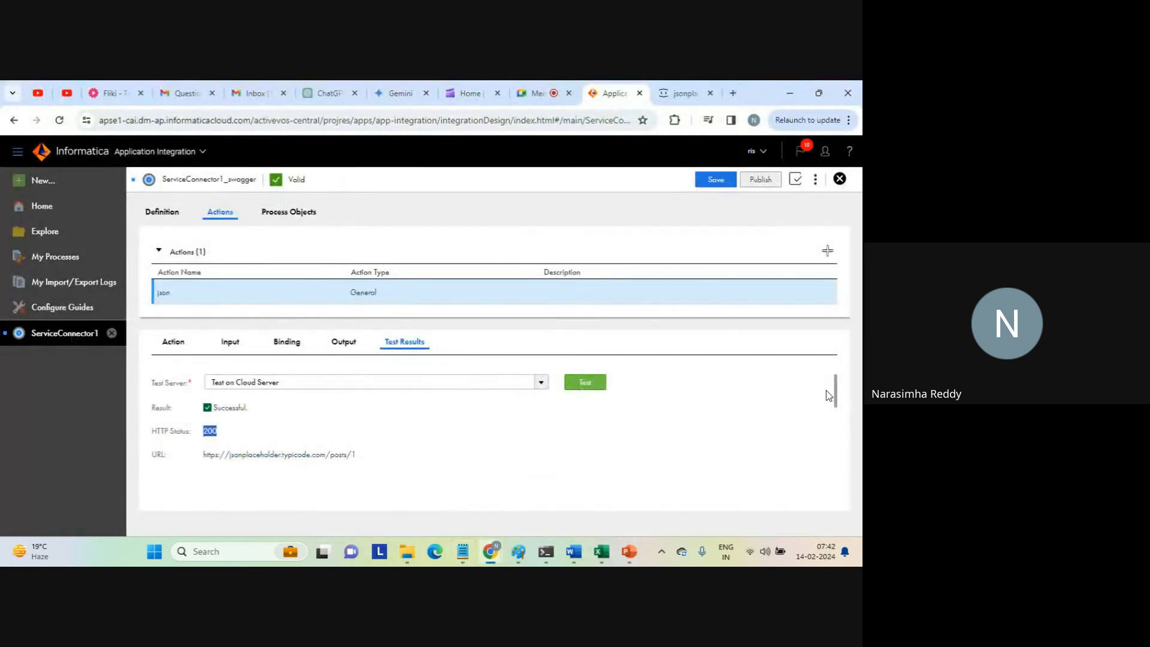
# Copy the whole value of the json output field from the test results.
pyautogui.click(838, 412)
pyautogui.moveTo(836, 384); pyautogui.dragTo(835, 419)
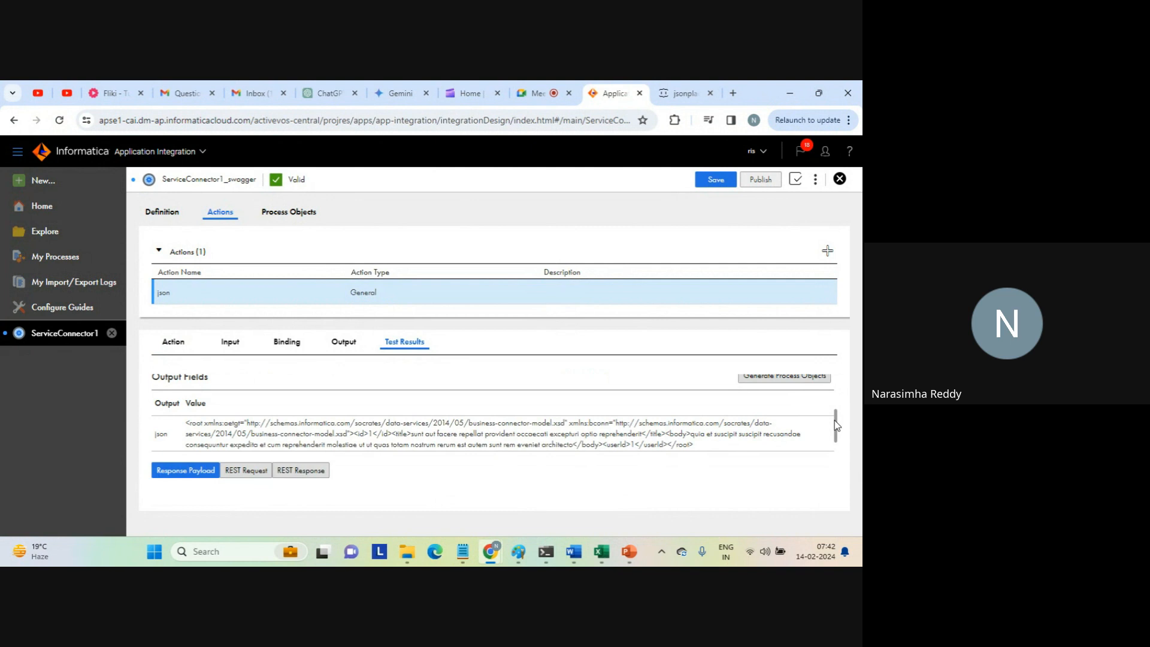
pyautogui.hotkey('ctrl', 'a')
pyautogui.click(556, 434)
pyautogui.moveTo(704, 445); pyautogui.dragTo(188, 426)
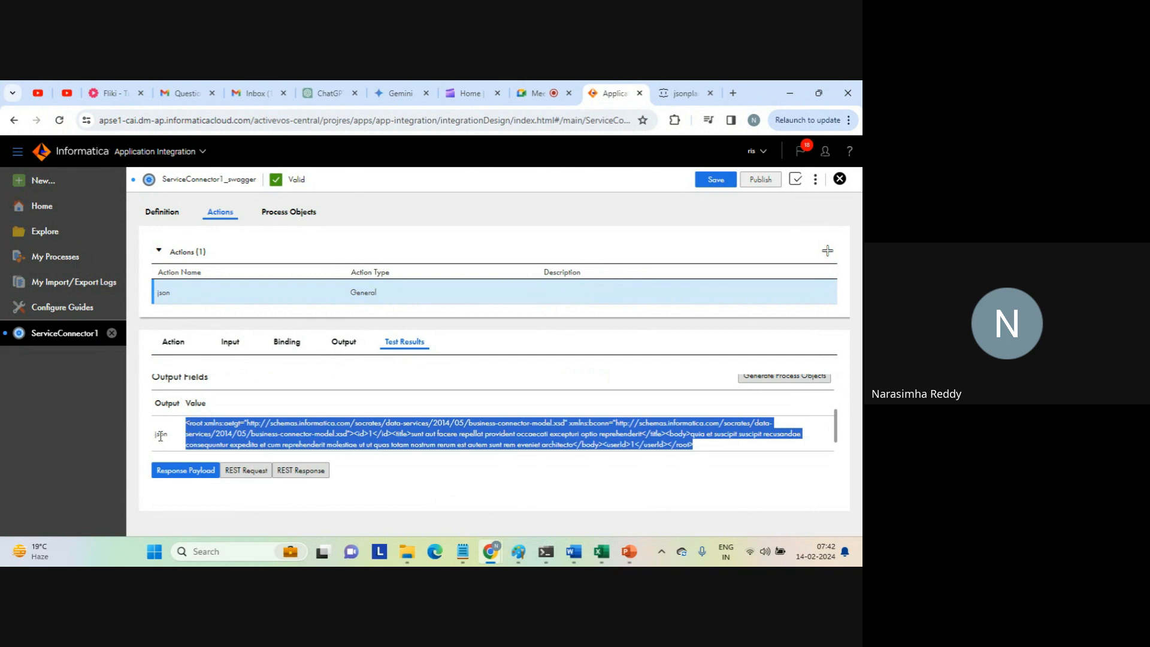
# Compare the json action's defined output field with the json output in its test results and the endpoint page.
pyautogui.click(336, 347)
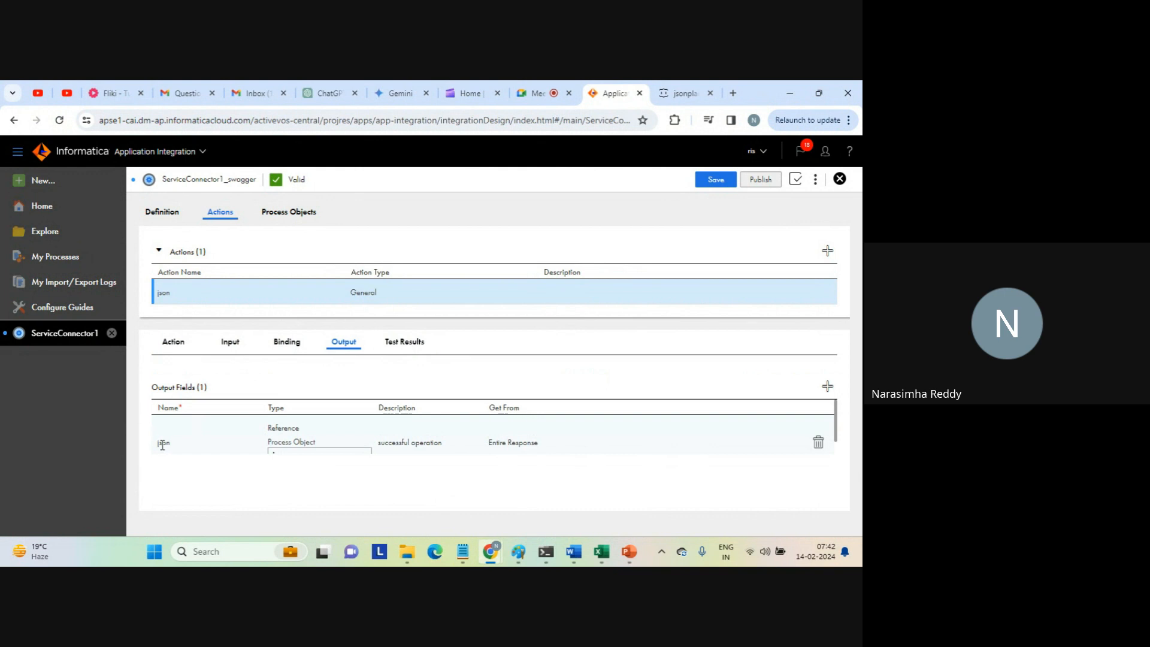
pyautogui.click(404, 342)
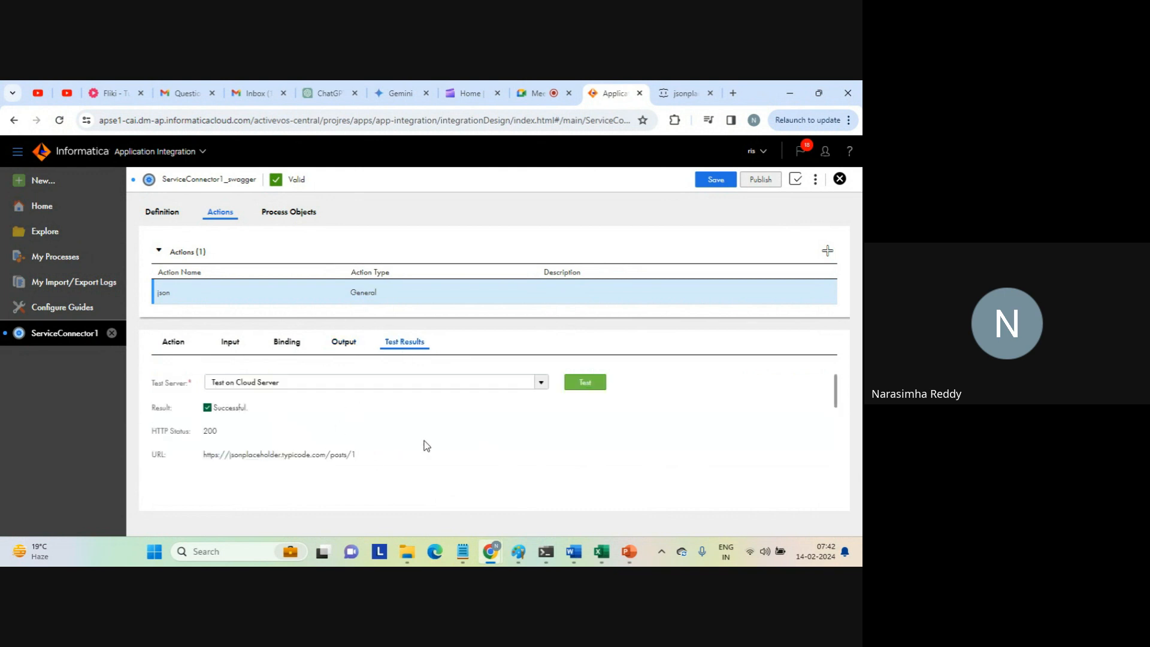
pyautogui.moveTo(836, 386); pyautogui.dragTo(837, 417)
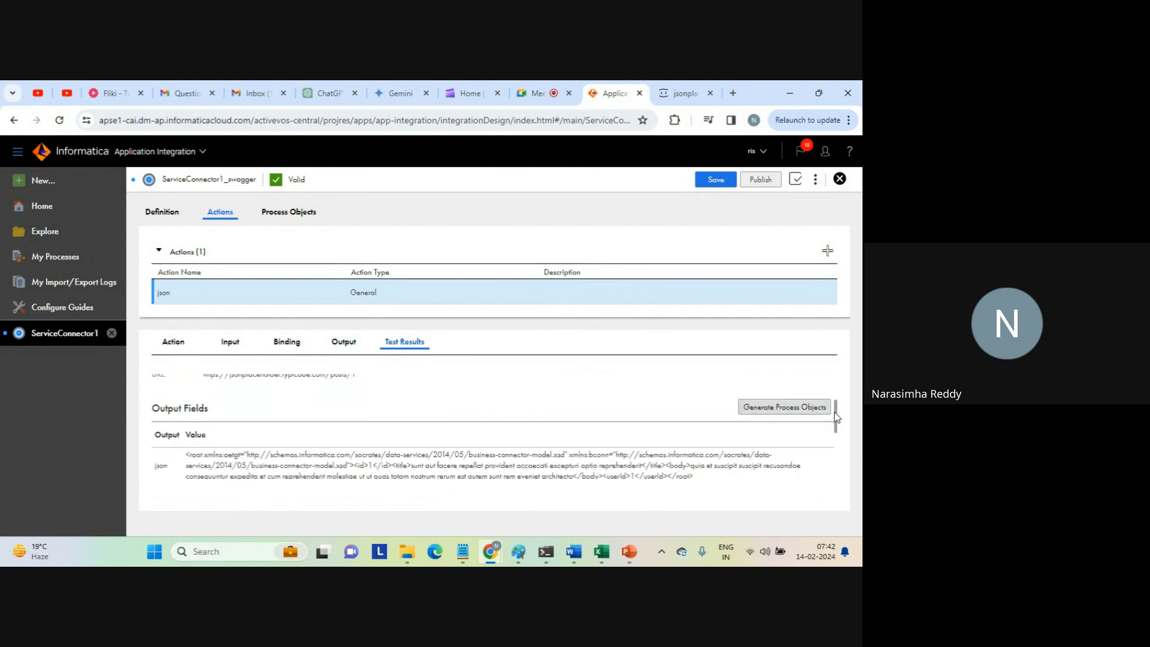
pyautogui.scroll(-2, 835, 417)
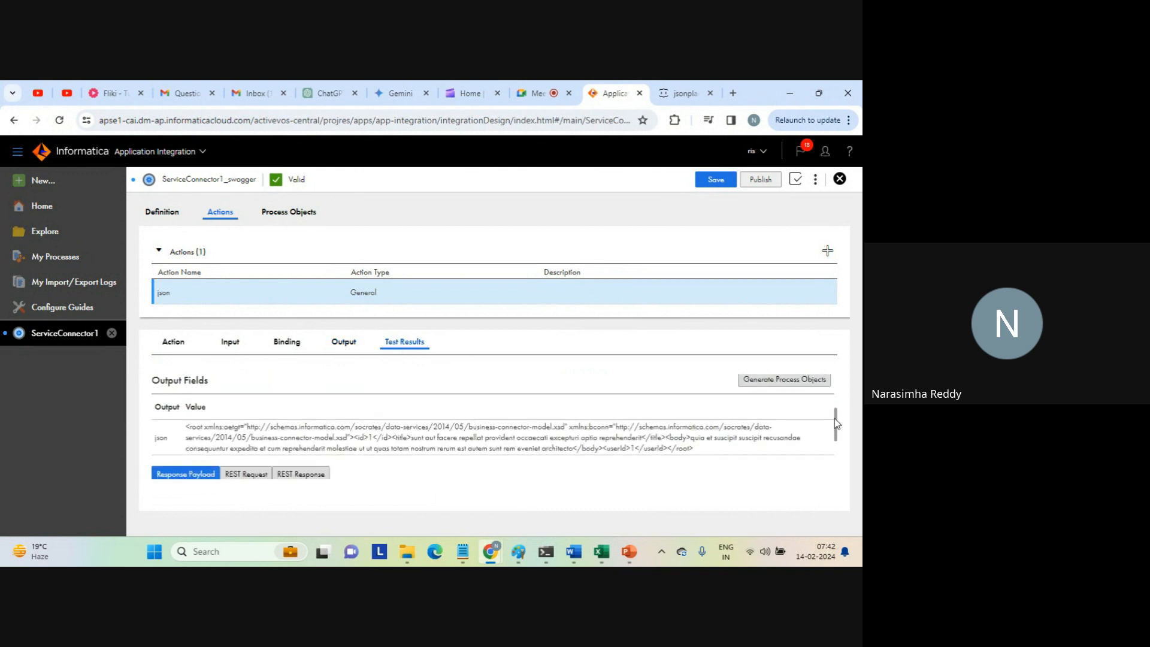
pyautogui.click(680, 93)
pyautogui.click(613, 93)
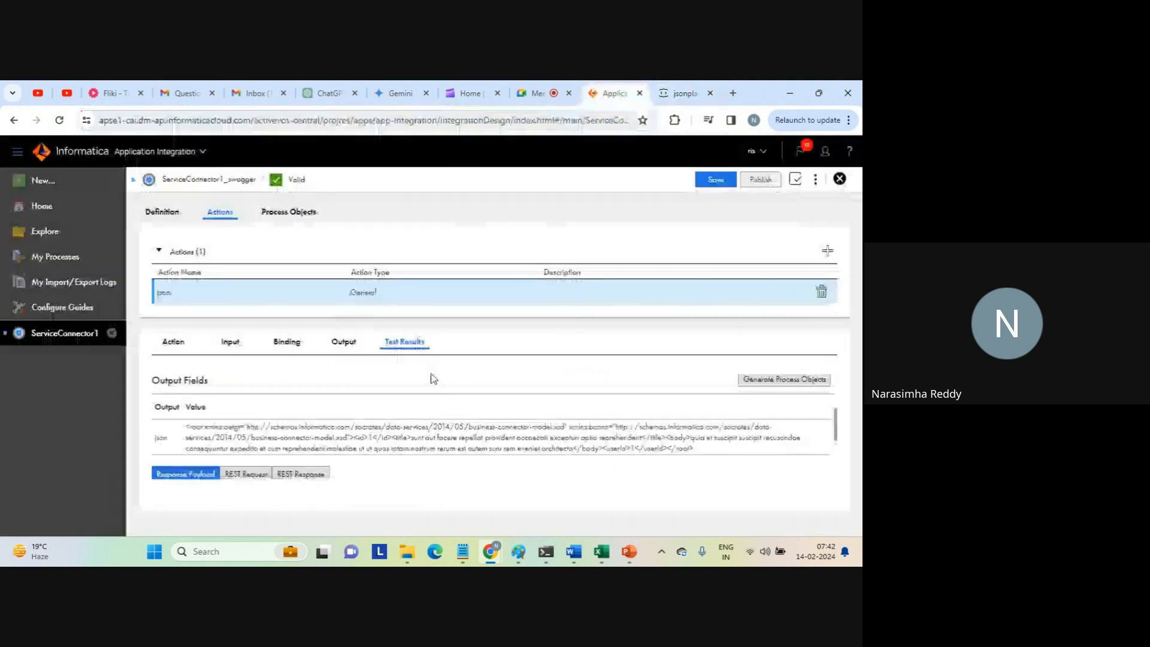
pyautogui.doubleClick(161, 438)
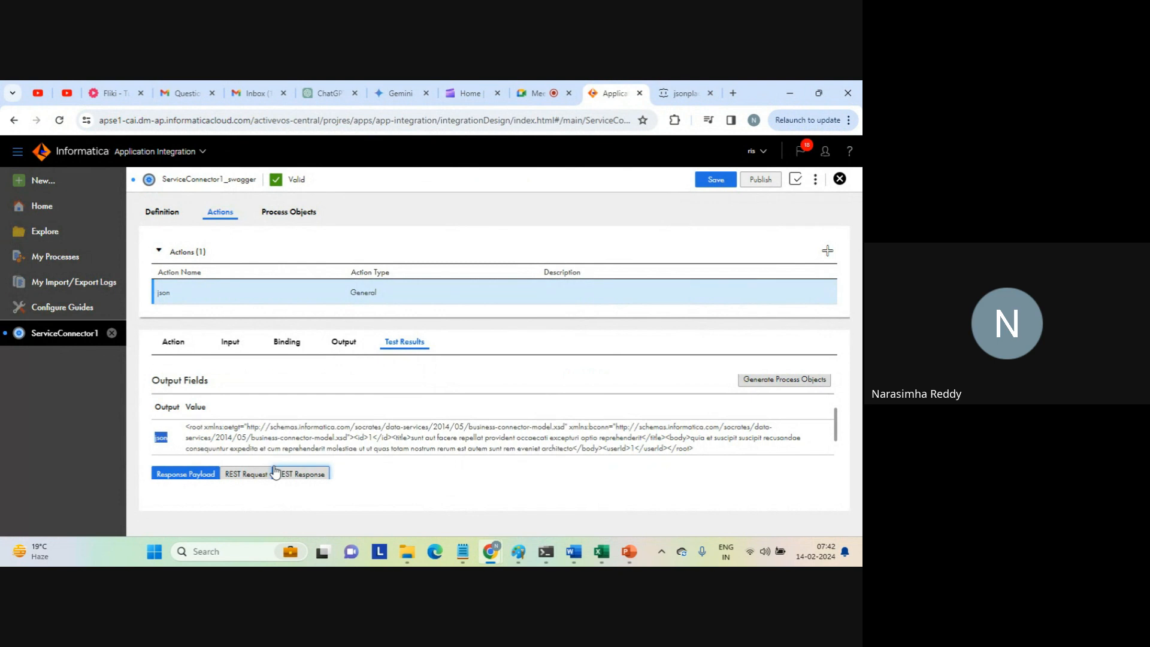
# Paste the copied XML response into a new, empty Notepad document.
pyautogui.moveTo(457, 556)
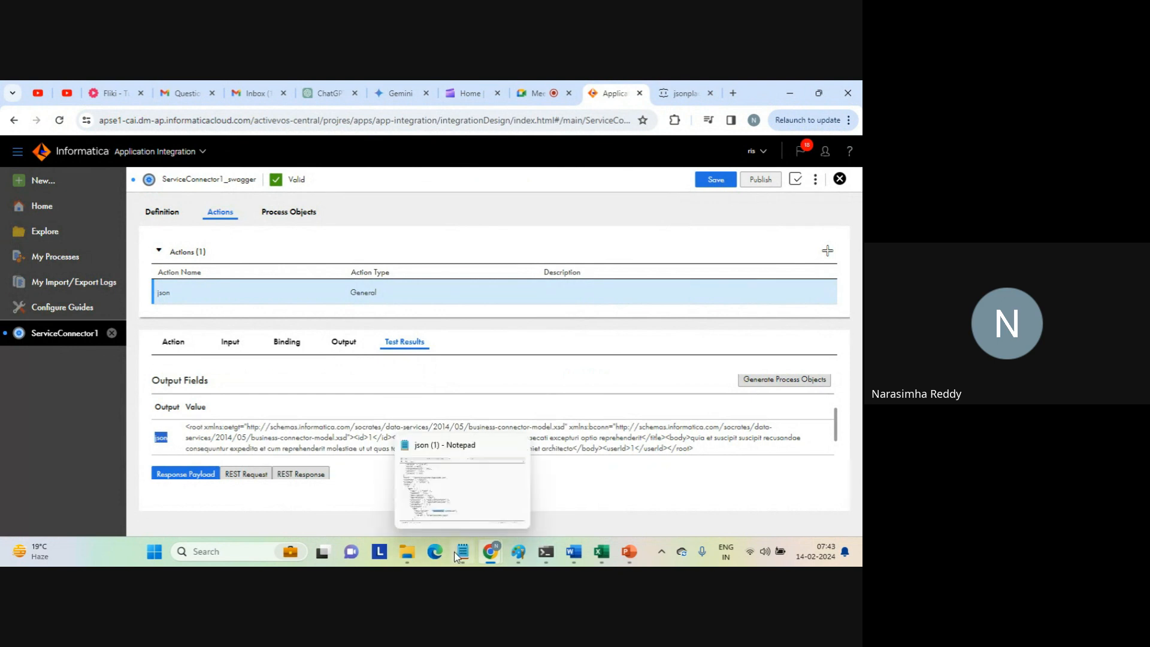
pyautogui.click(494, 470)
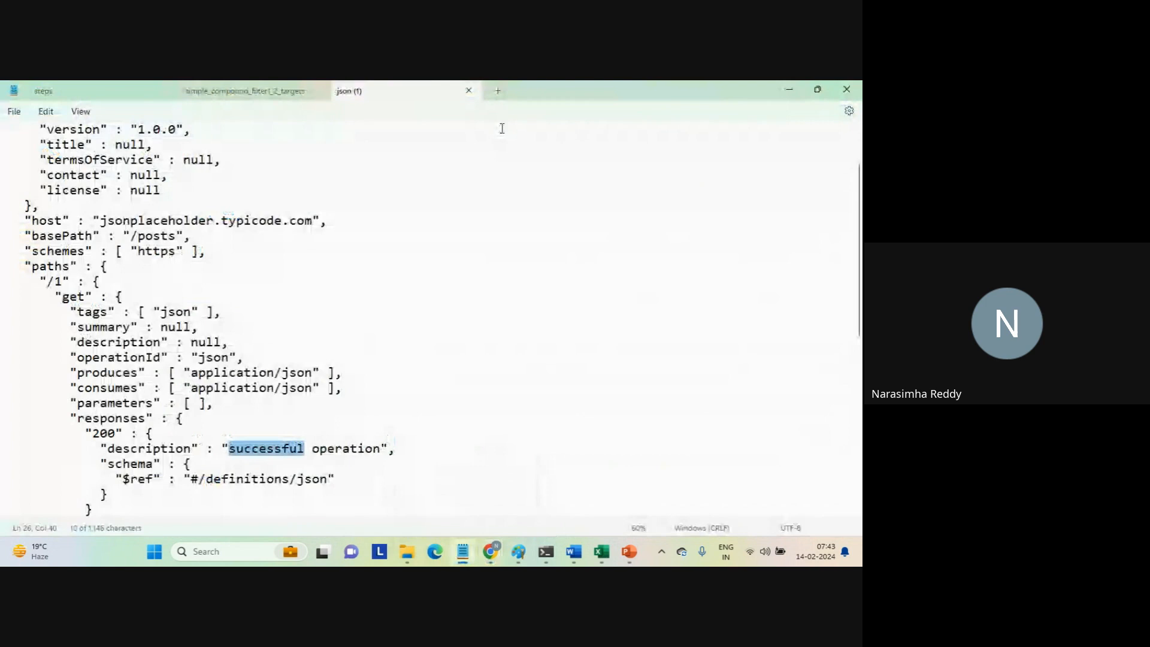
pyautogui.click(495, 92)
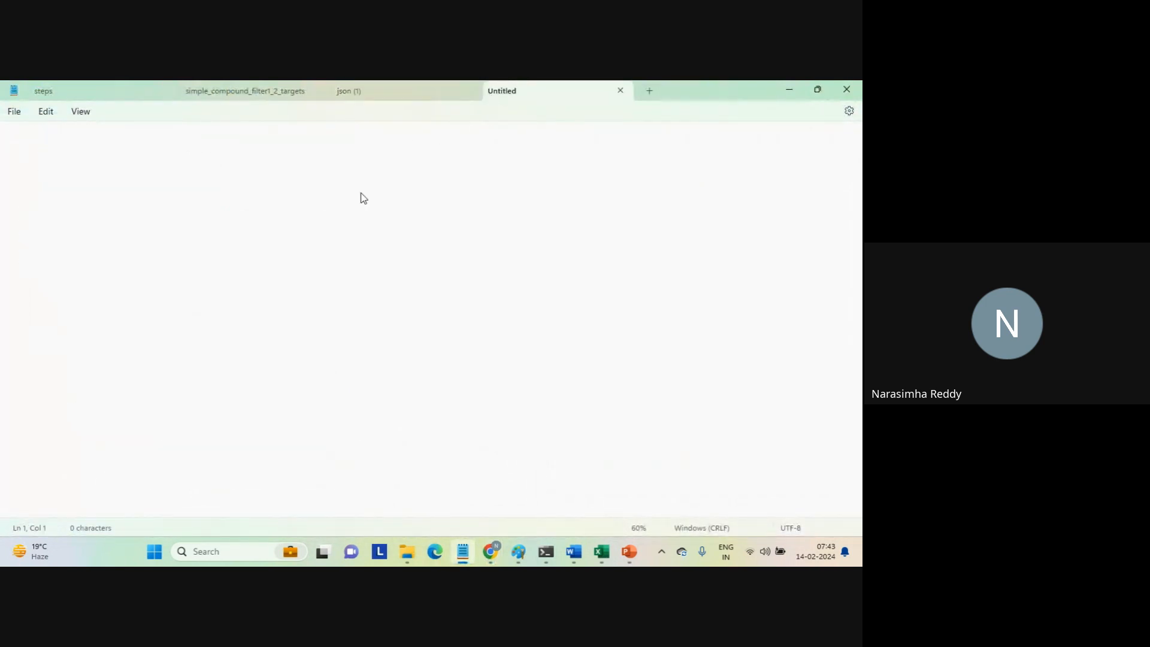
pyautogui.write('<root xmlns:aetgt="http://schemas.informatica.com/socrates/data-services/2014/05/business-connector-model.xsd" xmlns:bconn="http://schemas.informatica.com/socrates/data-services/2014/05/business-connector-model.xsd"><id>1</id><title>sunt aut facere repellat provident occaecati excepturi optio reprehenderit</title><body>quia et suscipit suscipit recusandae consequuntur expedita et cum reprehenderit molestiae ut ut quas totam nostrum rerum est autem sunt rem eveniet architecto</body><userId>1</userId></root>')
pyautogui.click(342, 264)
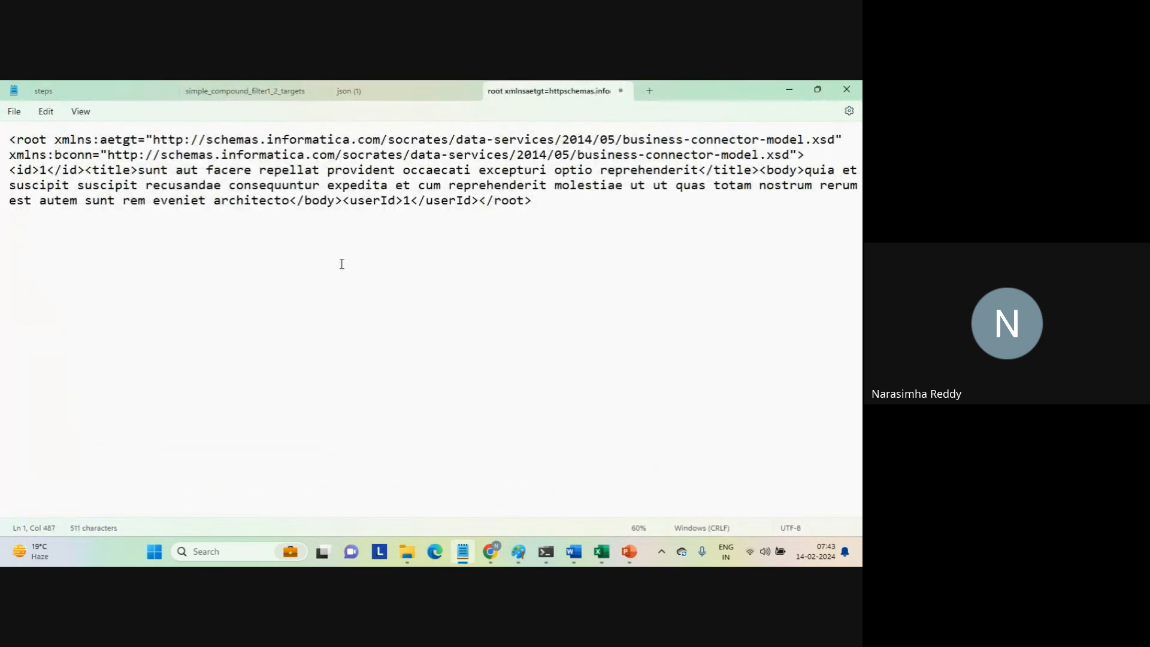
pyautogui.click(459, 269)
# Compare the id value in the pasted XML with the id on the jsonplaceholder page in Chrome.
pyautogui.click(40, 173)
pyautogui.moveTo(42, 173); pyautogui.dragTo(54, 175)
pyautogui.moveTo(494, 550)
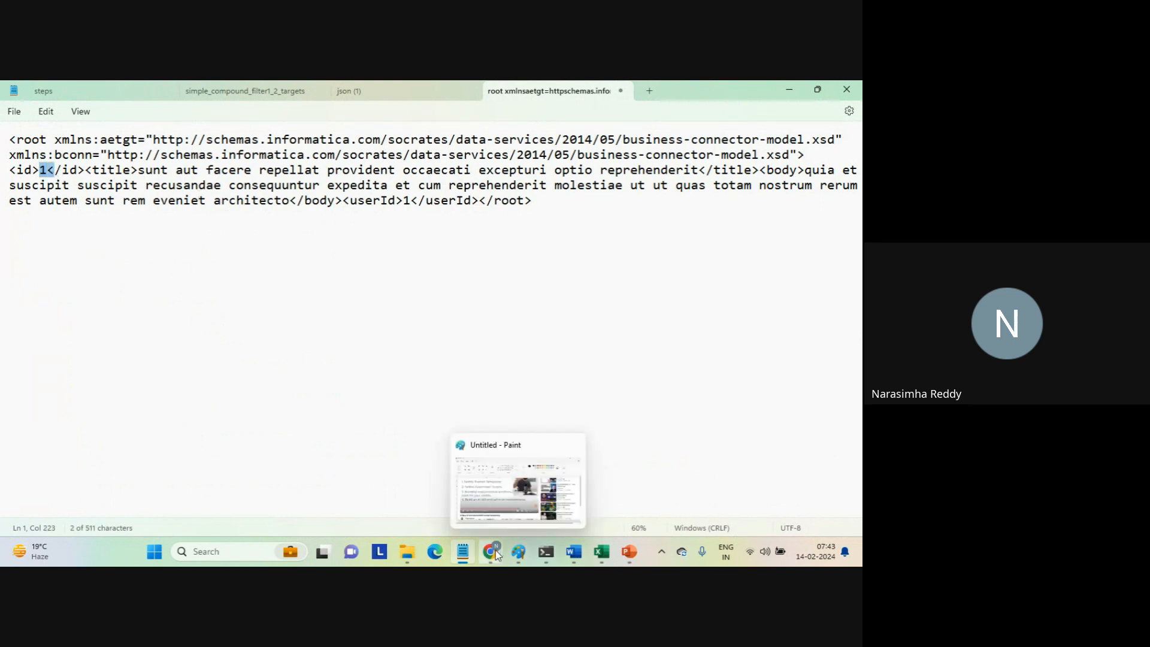
pyautogui.click(486, 497)
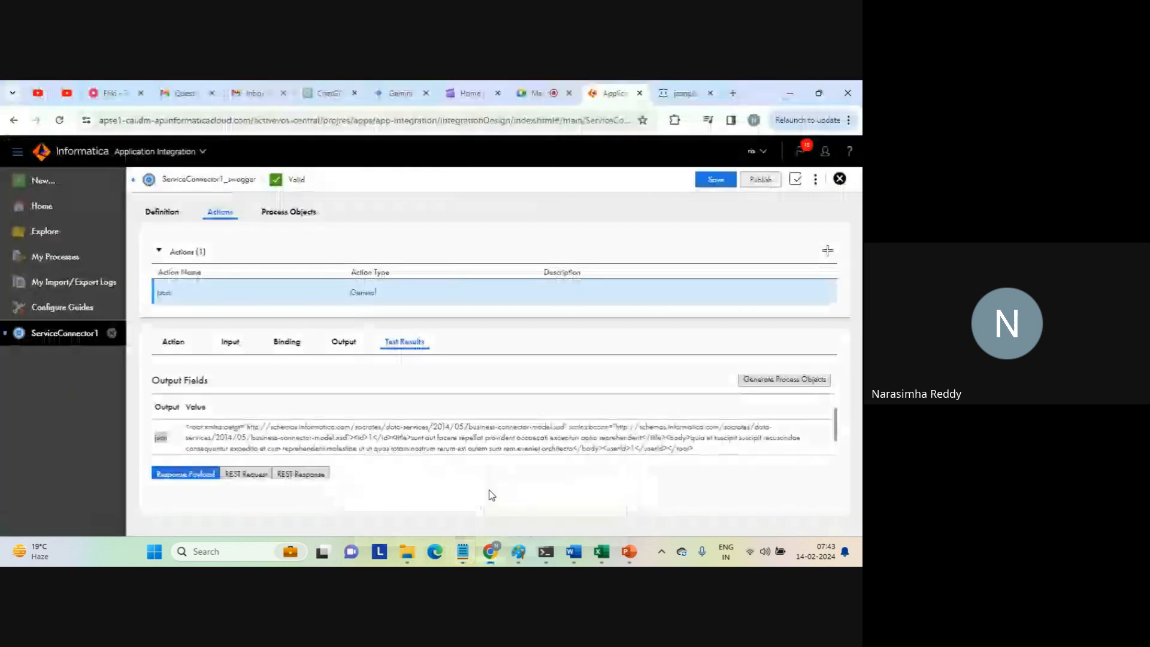
pyautogui.click(682, 93)
pyautogui.moveTo(19, 167); pyautogui.dragTo(83, 170)
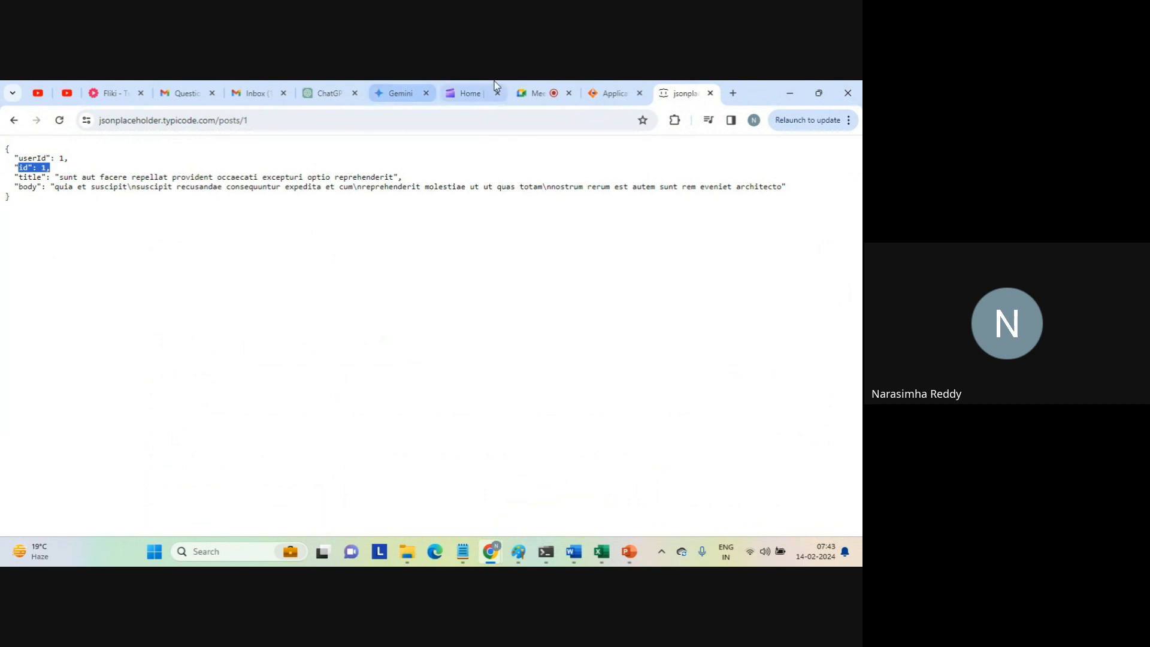
# Examine the title and body in the Notepad XML, and compare the title with the jsonplaceholder page in Chrome.
pyautogui.moveTo(463, 551)
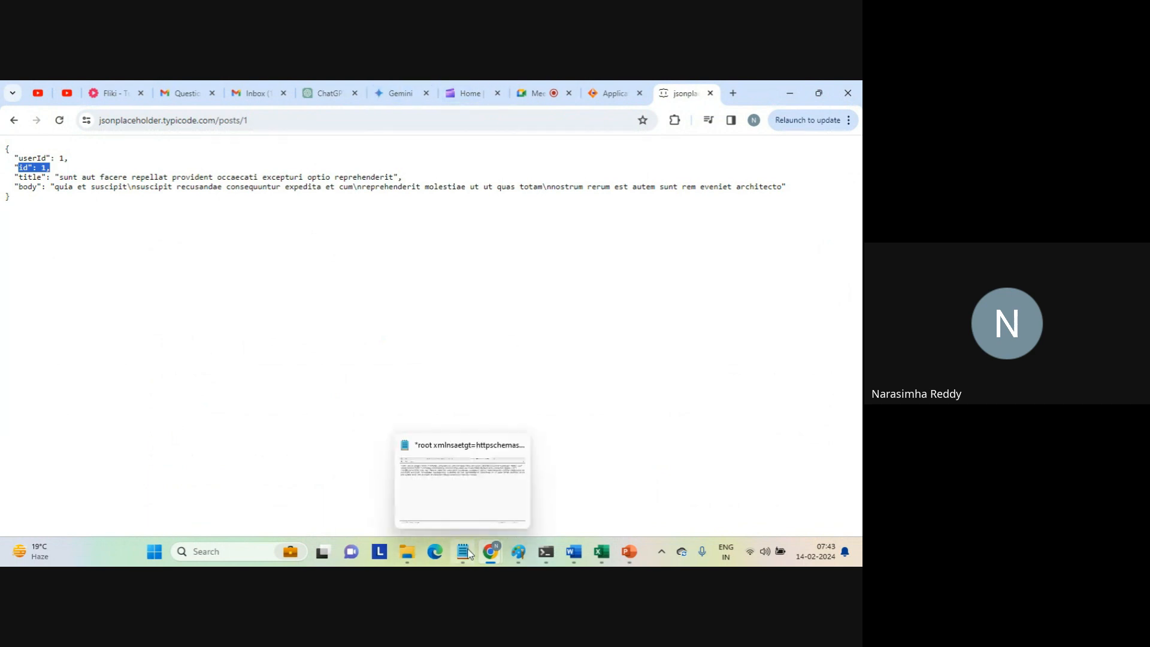
pyautogui.click(497, 501)
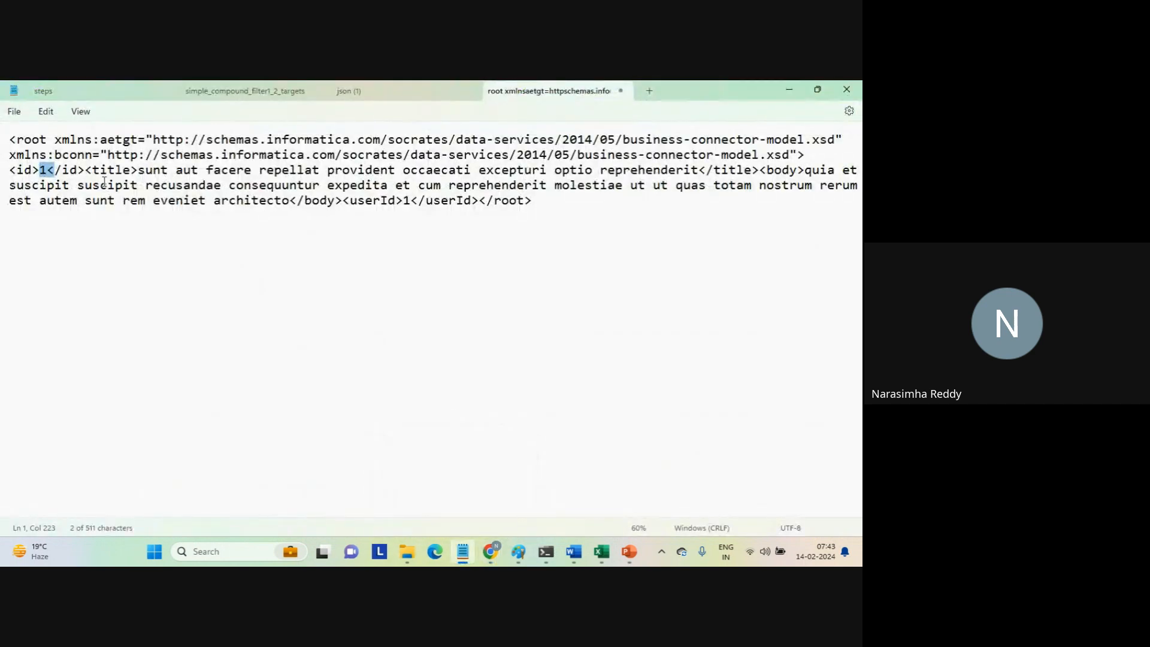
pyautogui.moveTo(92, 170); pyautogui.dragTo(292, 205)
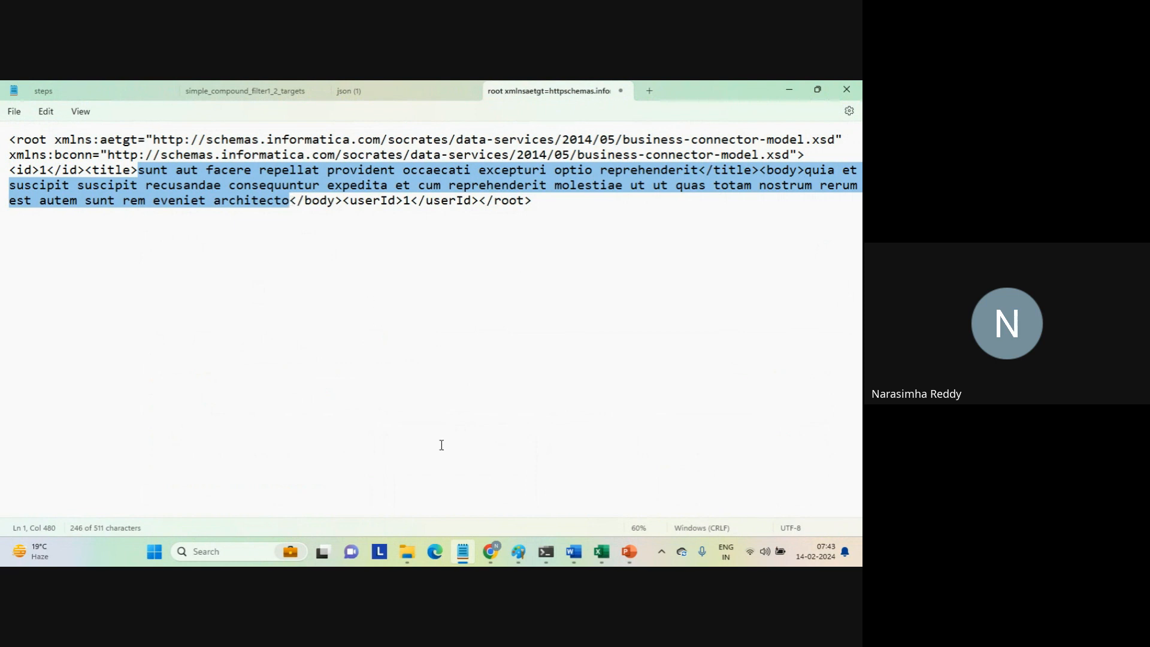
pyautogui.keyDown('shift'); pyautogui.click(699, 173); pyautogui.keyUp('shift')
pyautogui.moveTo(699, 173); pyautogui.dragTo(705, 173)
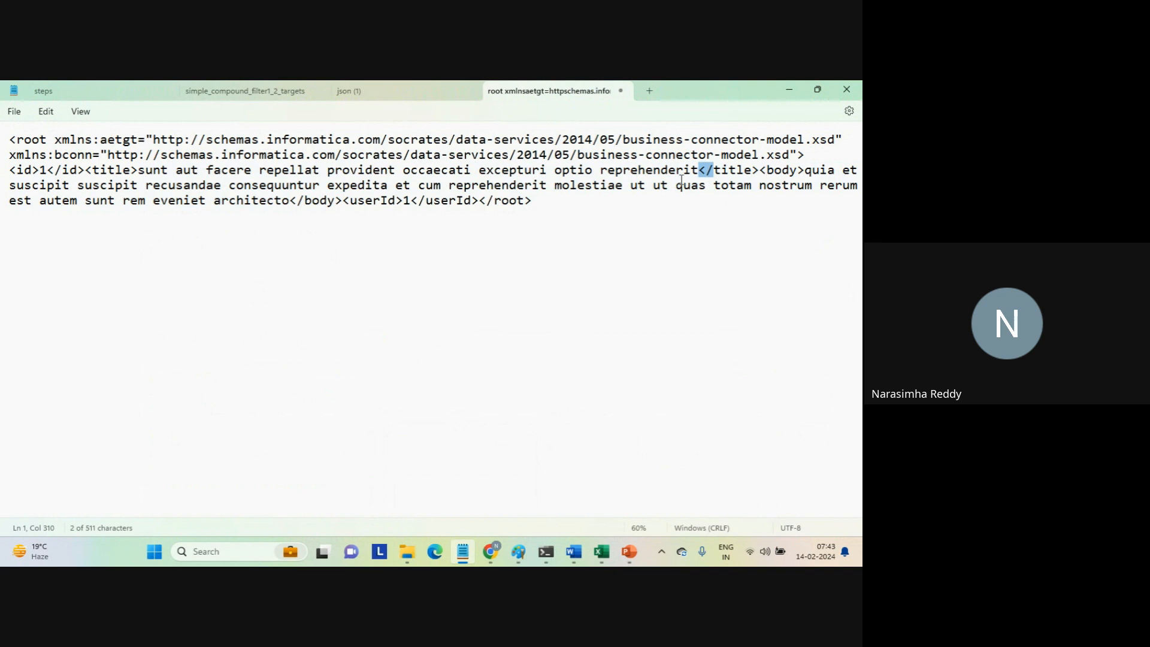
pyautogui.click(693, 172)
pyautogui.click(139, 171)
pyautogui.keyDown('shift'); pyautogui.click(206, 174); pyautogui.keyUp('shift')
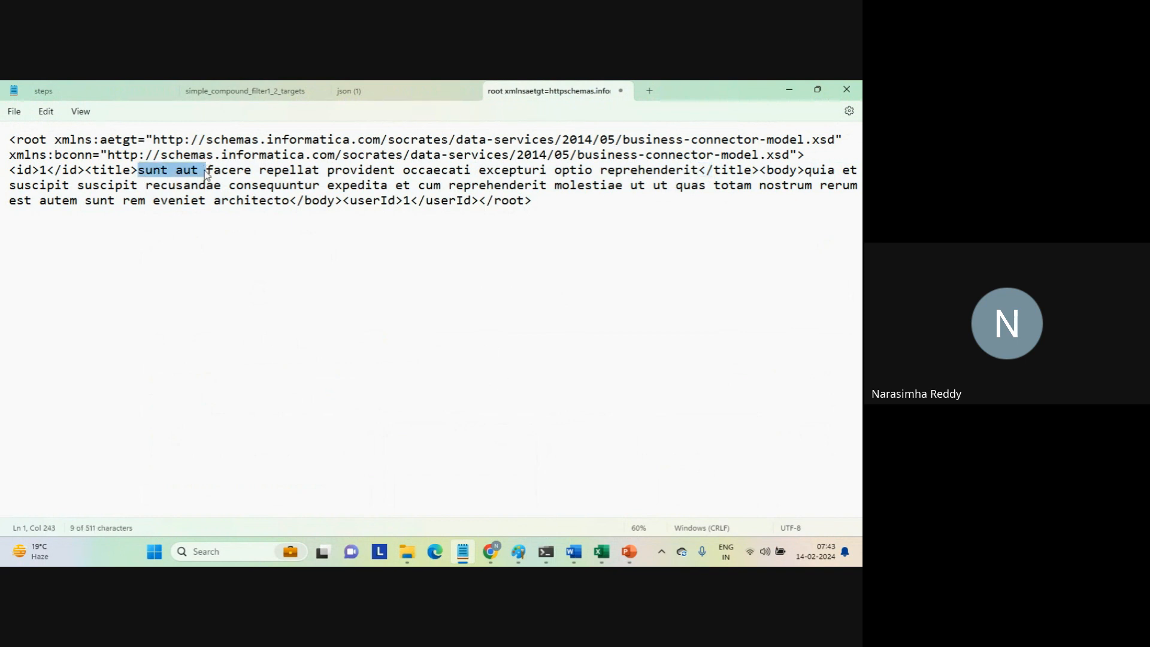
pyautogui.moveTo(490, 551)
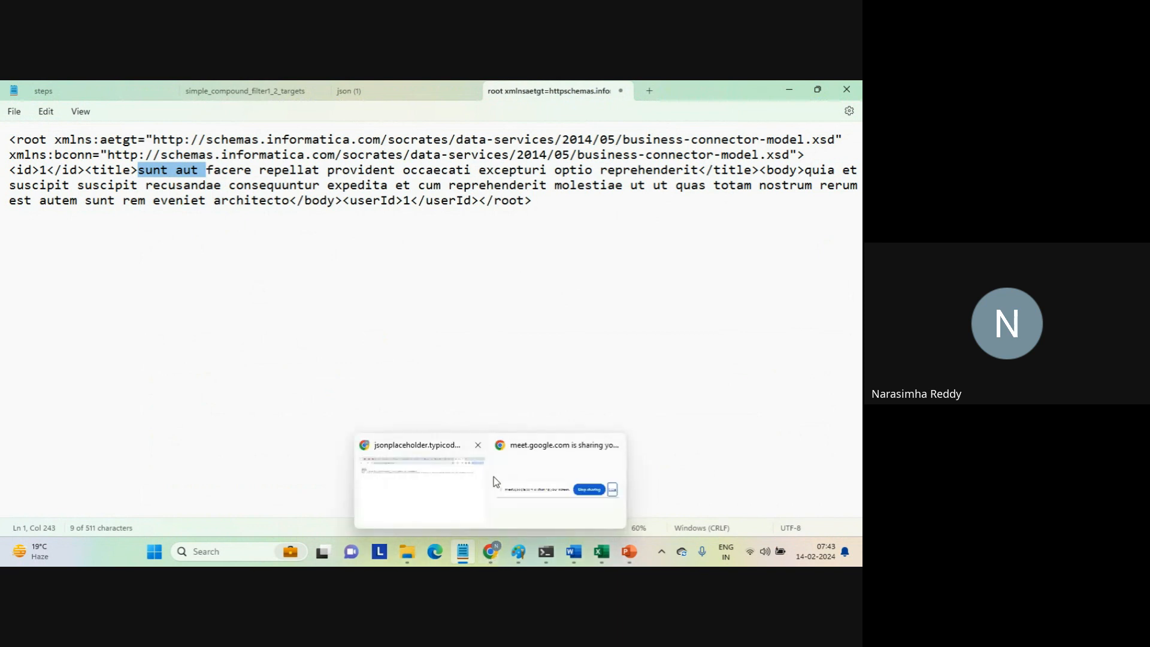
pyautogui.click(473, 479)
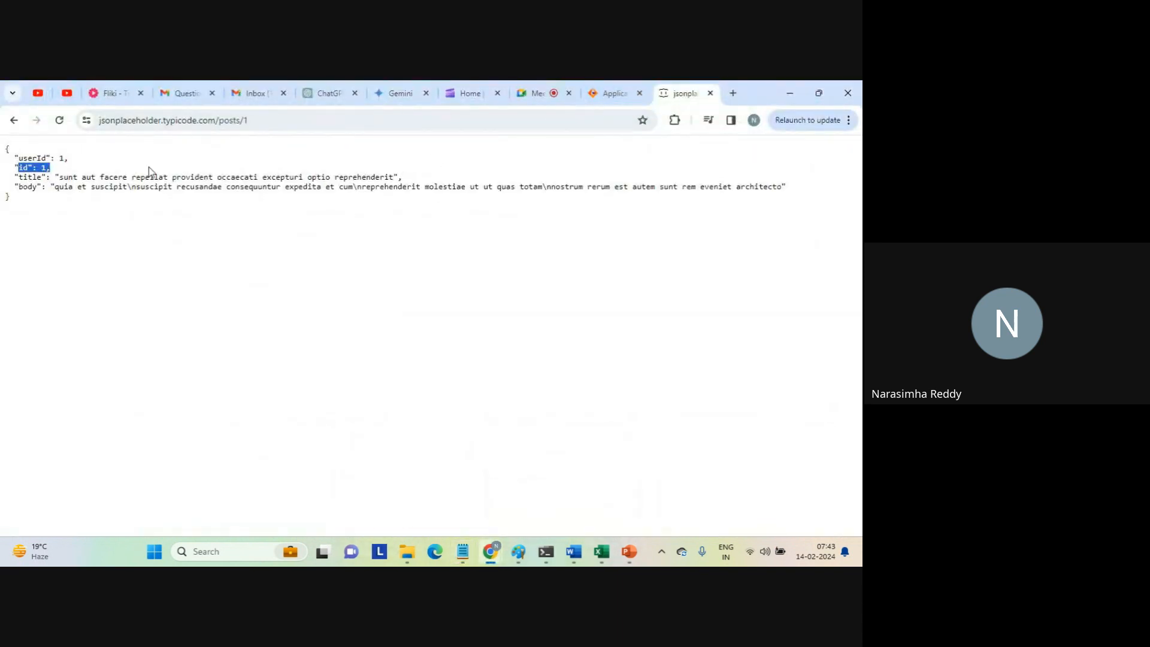
pyautogui.tripleClick(75, 174)
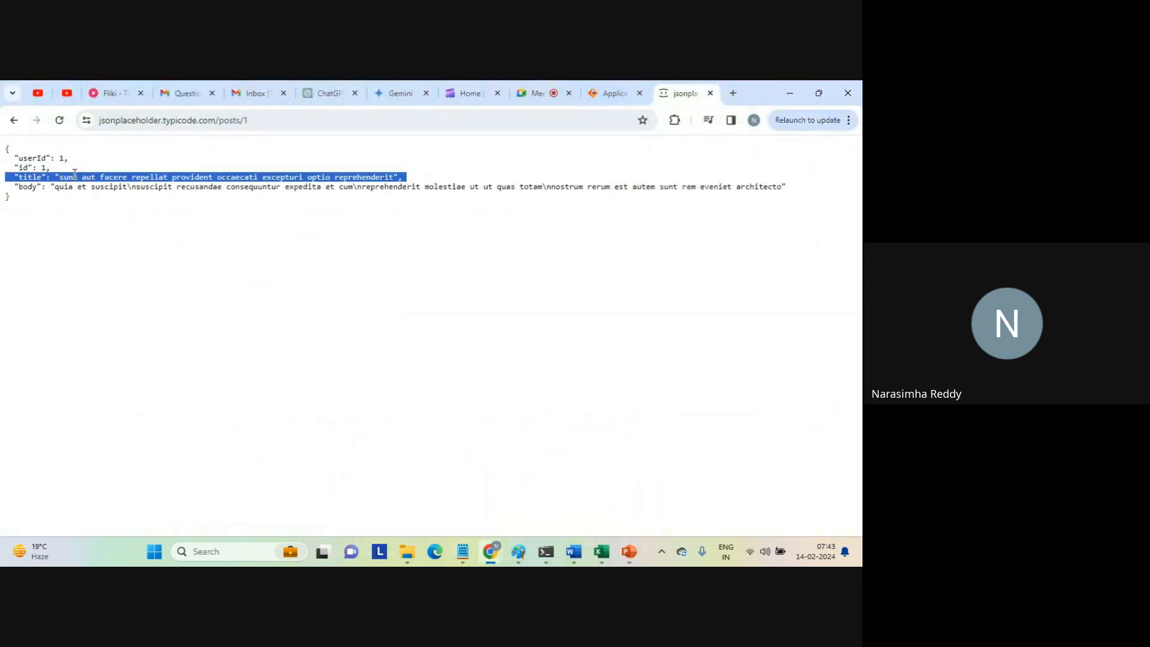
# Compare the body text on the jsonplaceholder page with the body in the Informatica test results and in the Notepad XML.
pyautogui.tripleClick(69, 187)
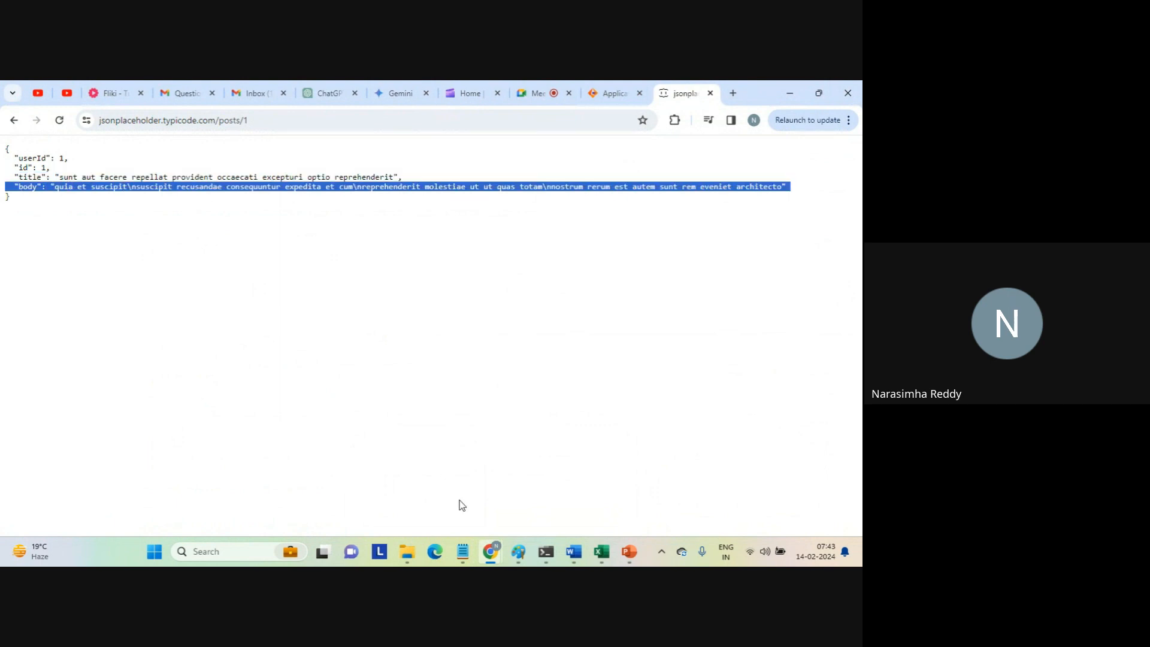
pyautogui.moveTo(491, 553)
pyautogui.click(439, 485)
pyautogui.click(614, 93)
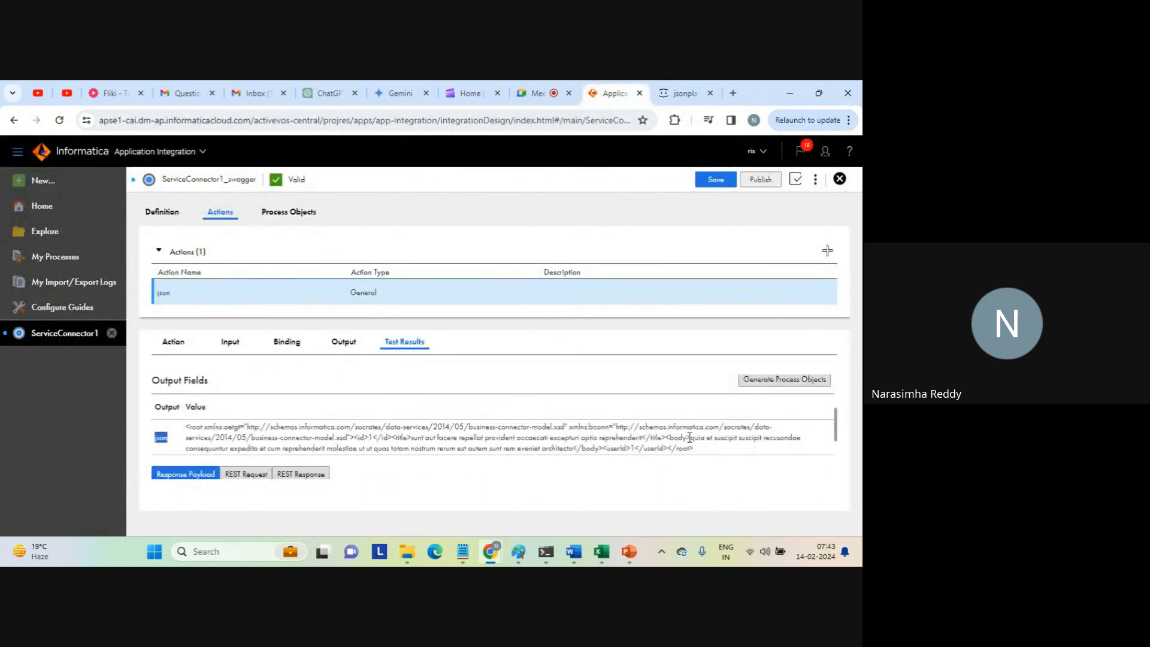
pyautogui.moveTo(690, 437)
pyautogui.mouseDown()
pyautogui.moveTo(680, 450)
pyautogui.moveTo(694, 449)
pyautogui.mouseUp()
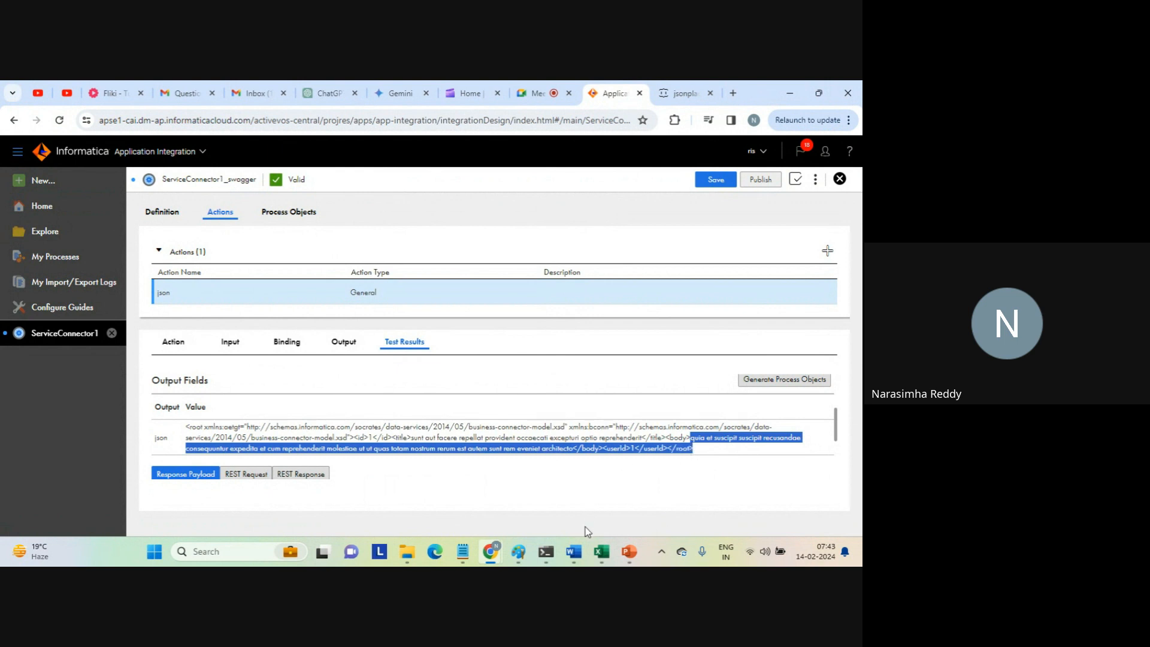
pyautogui.moveTo(457, 555)
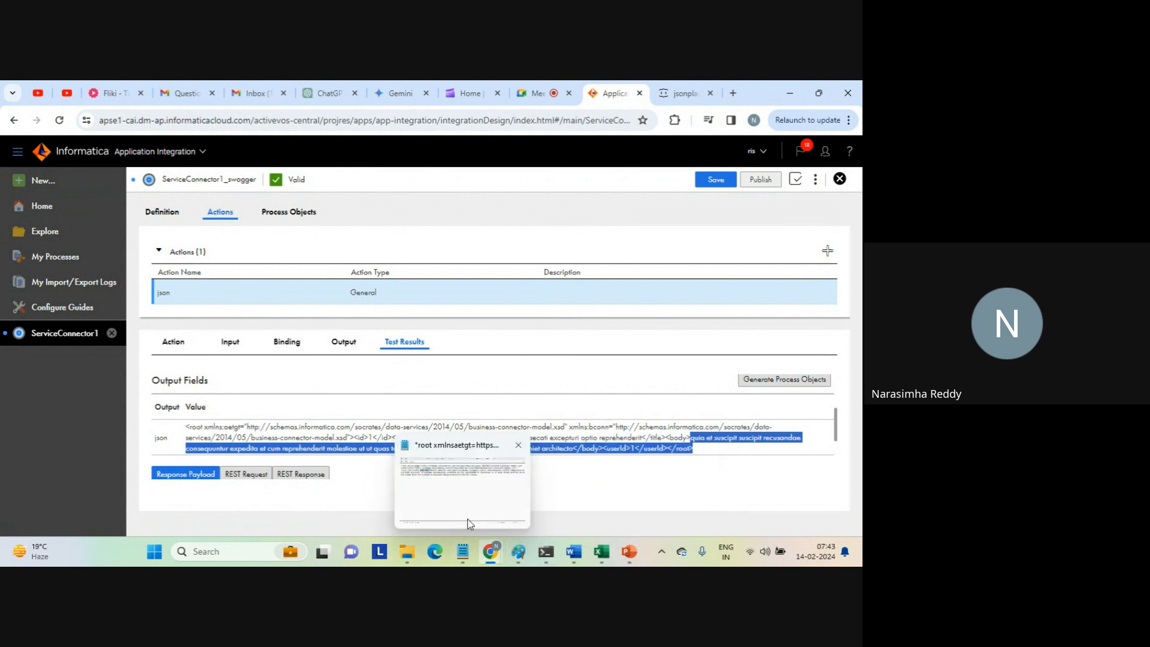
pyautogui.click(462, 491)
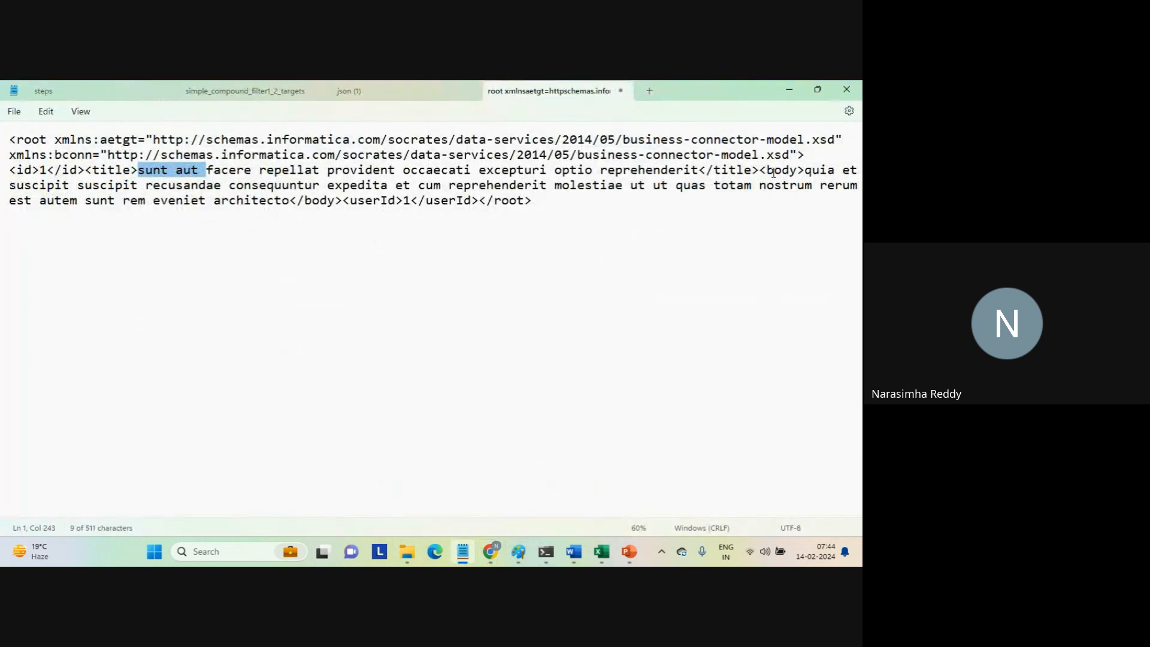
pyautogui.click(799, 171)
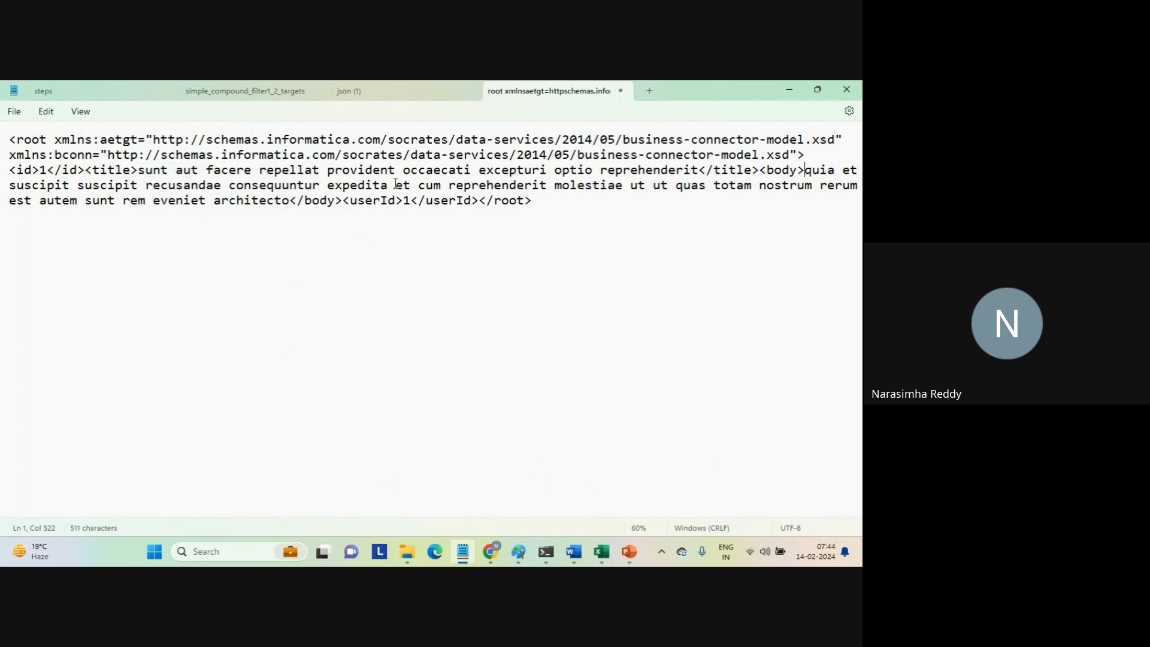
pyautogui.keyDown('shift'); pyautogui.click(341, 201); pyautogui.keyUp('shift')
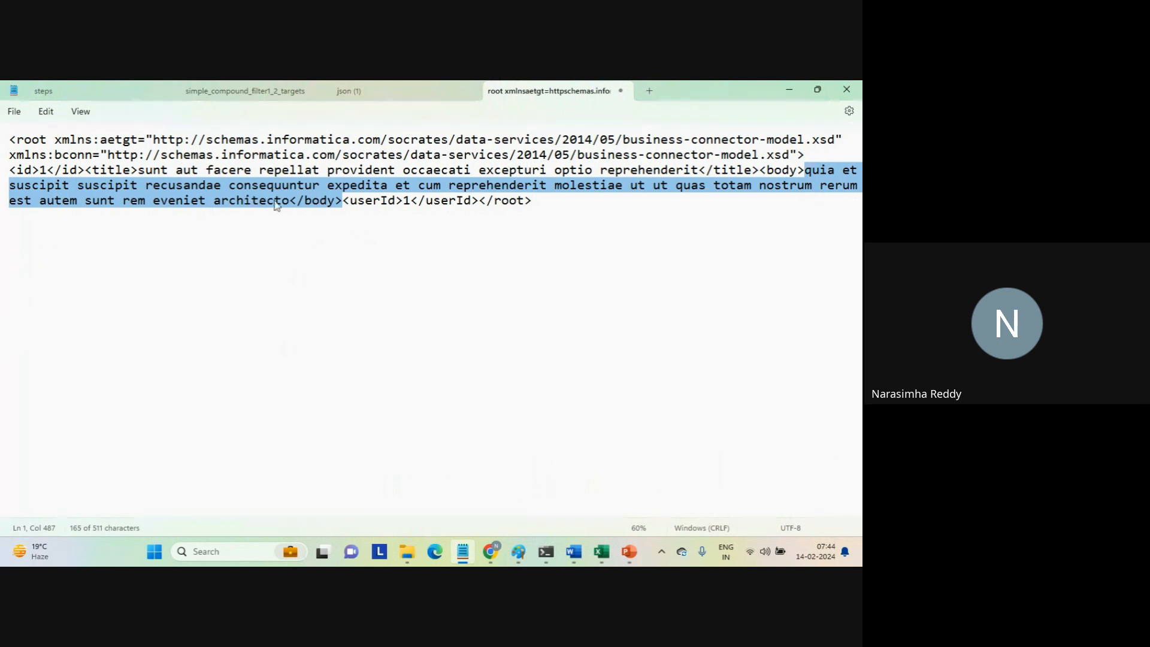
# Compare the userId element in the Notepad XML with the userId on the jsonplaceholder page in Chrome.
pyautogui.moveTo(358, 201); pyautogui.dragTo(487, 202)
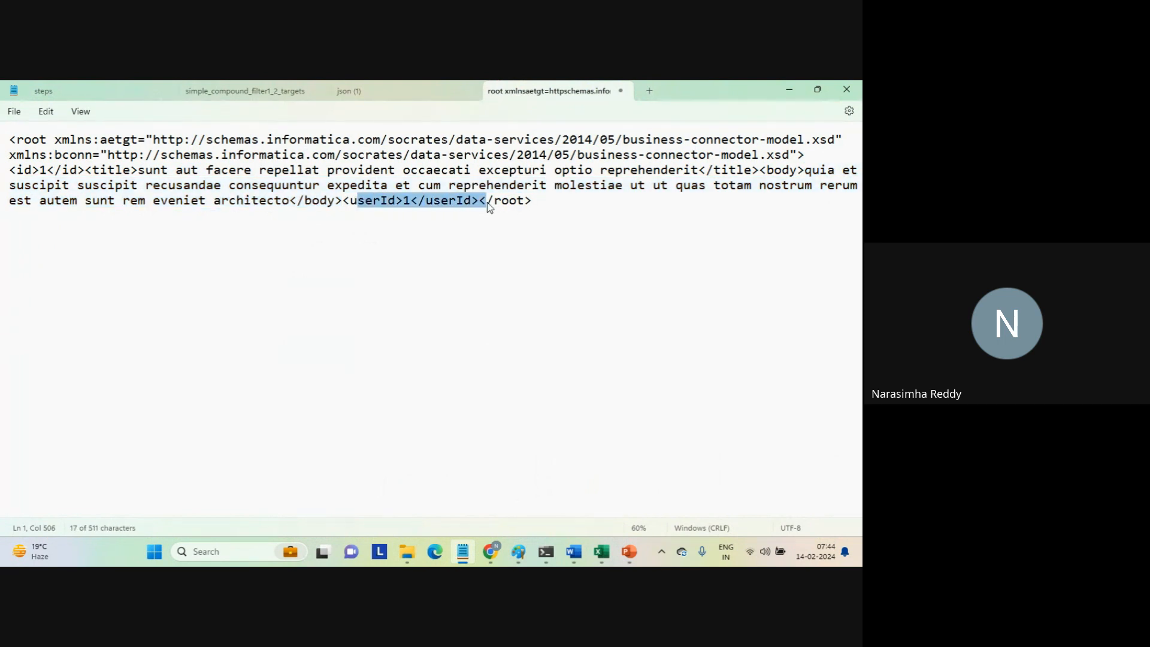
pyautogui.moveTo(497, 552)
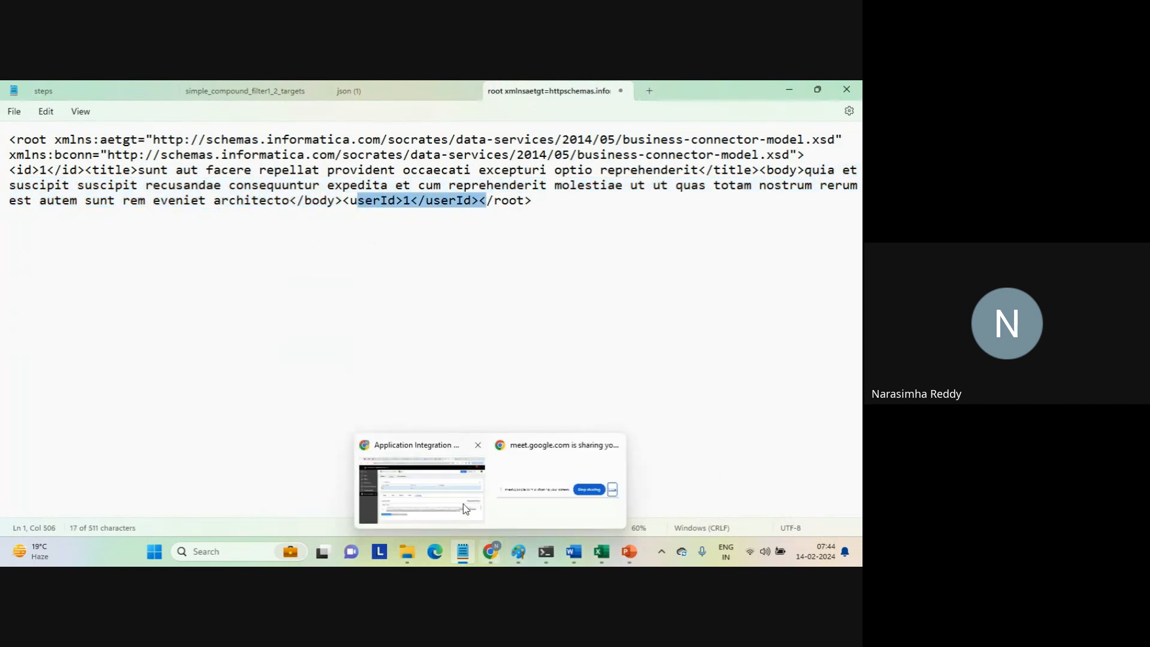
pyautogui.click(452, 493)
pyautogui.click(676, 95)
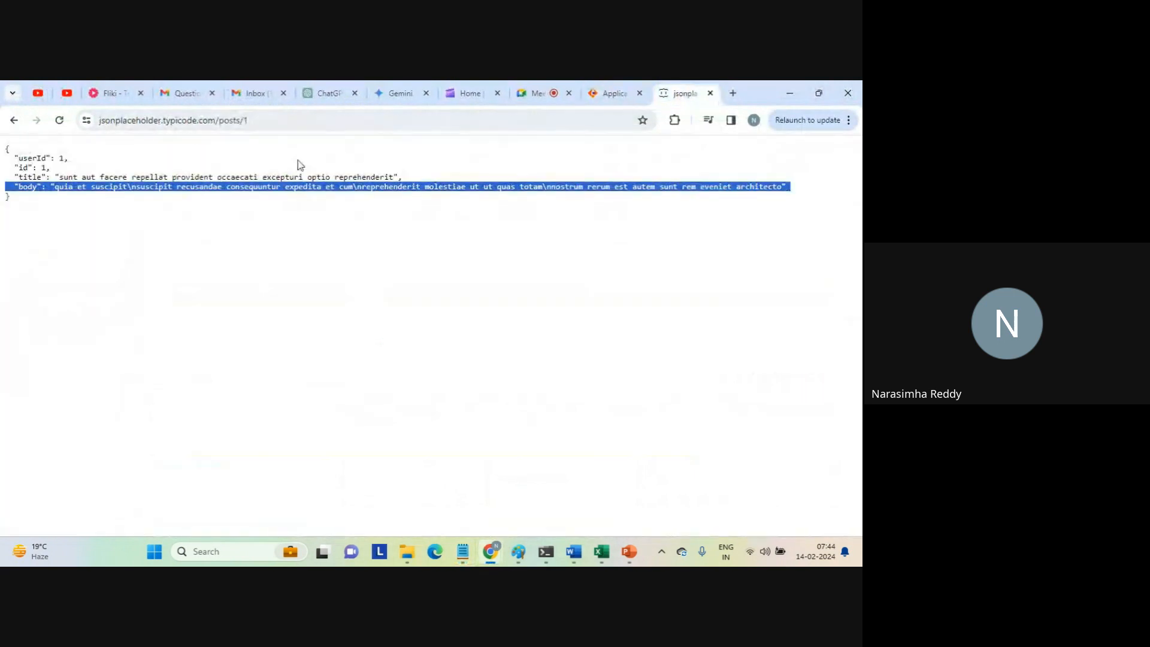
pyautogui.click(28, 159)
pyautogui.tripleClick(28, 159)
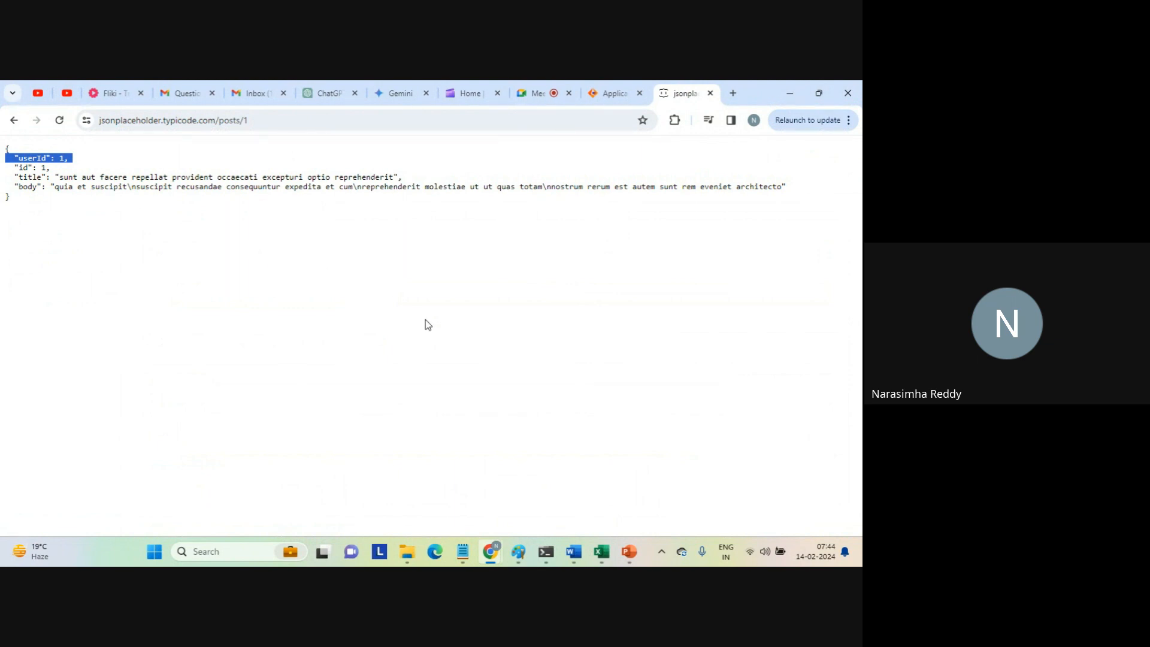
# Copy the entire XML response payload from the json action's test results in Informatica.
pyautogui.moveTo(493, 542)
pyautogui.click(433, 479)
pyautogui.click(608, 95)
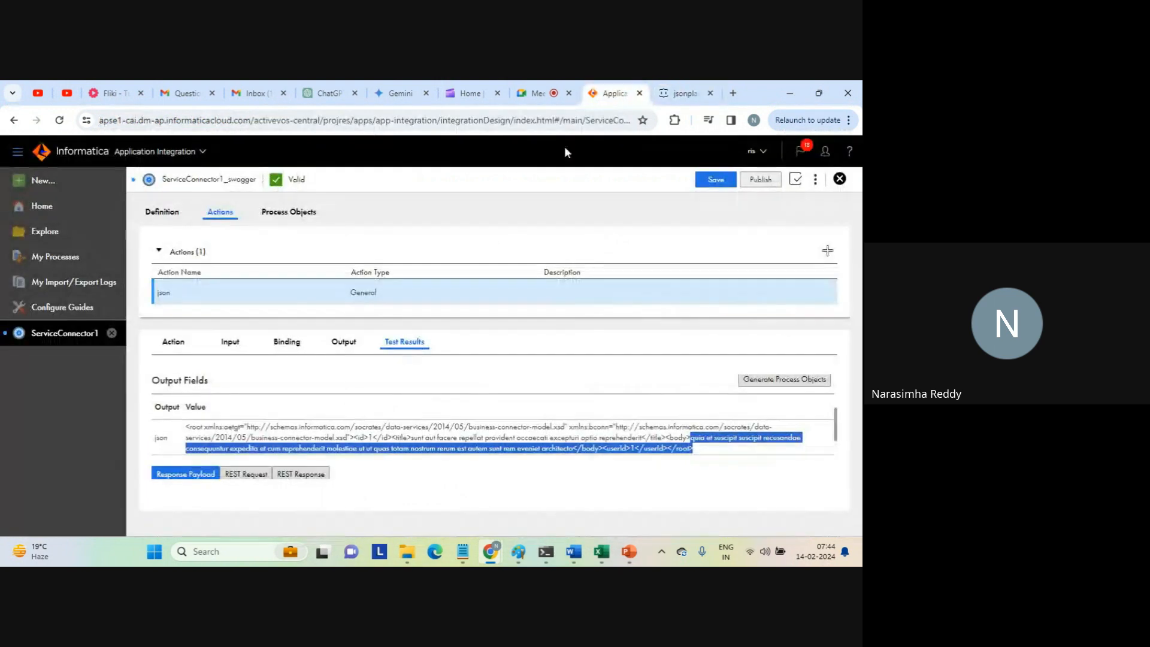
pyautogui.click(534, 430)
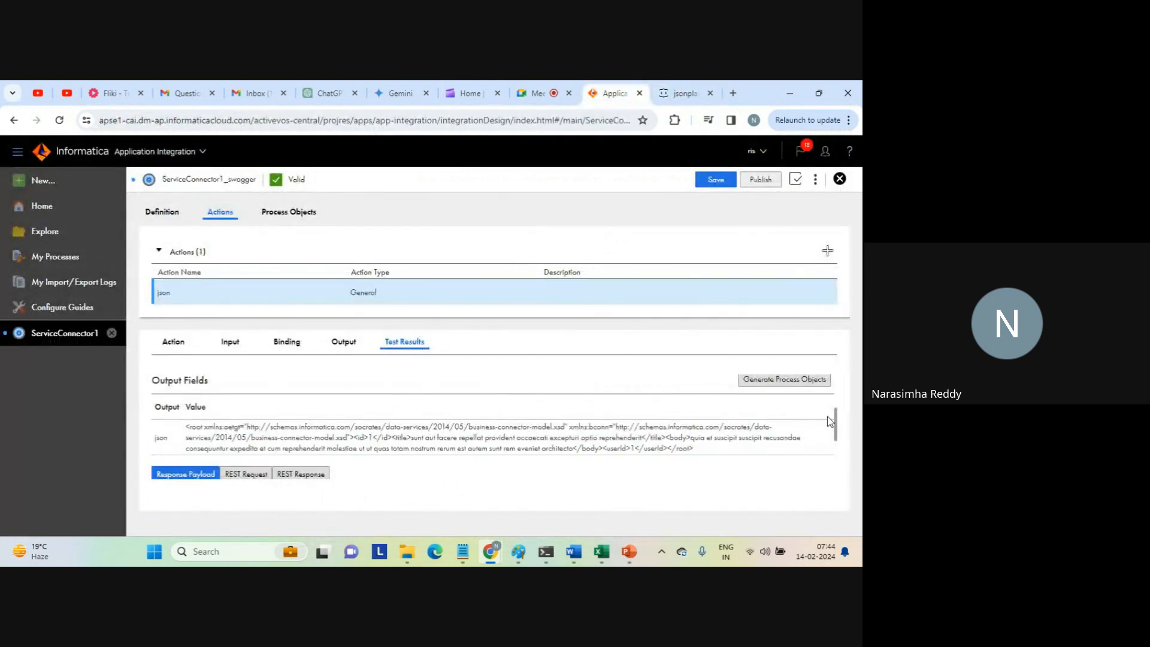
pyautogui.moveTo(836, 426); pyautogui.dragTo(838, 449)
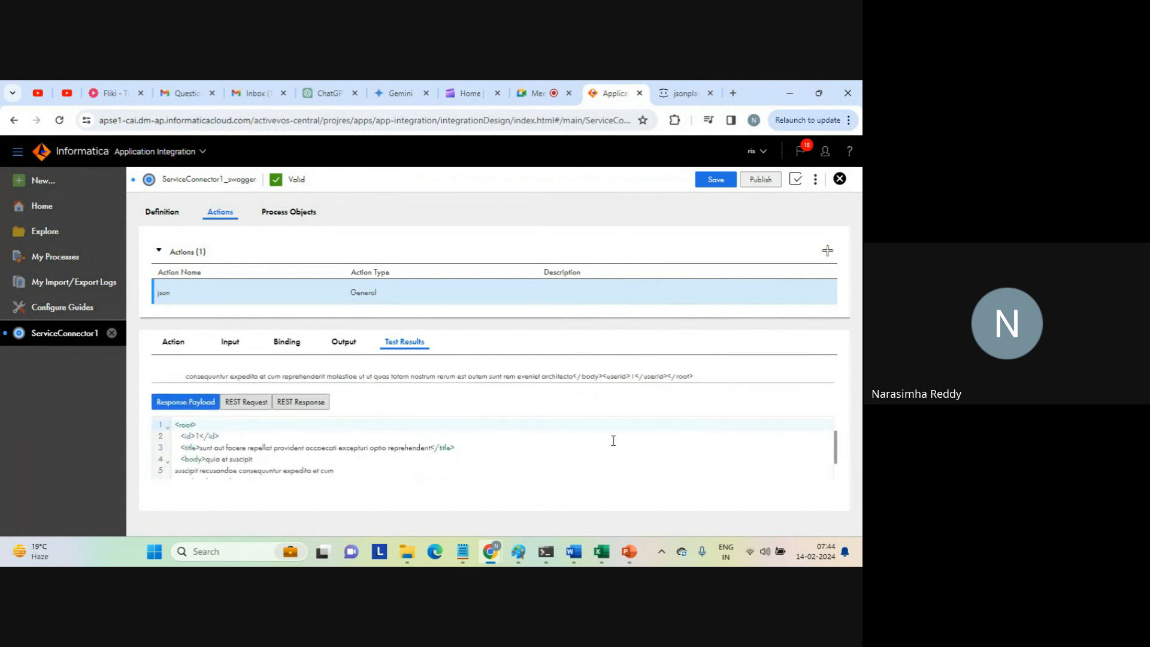
pyautogui.click(364, 449)
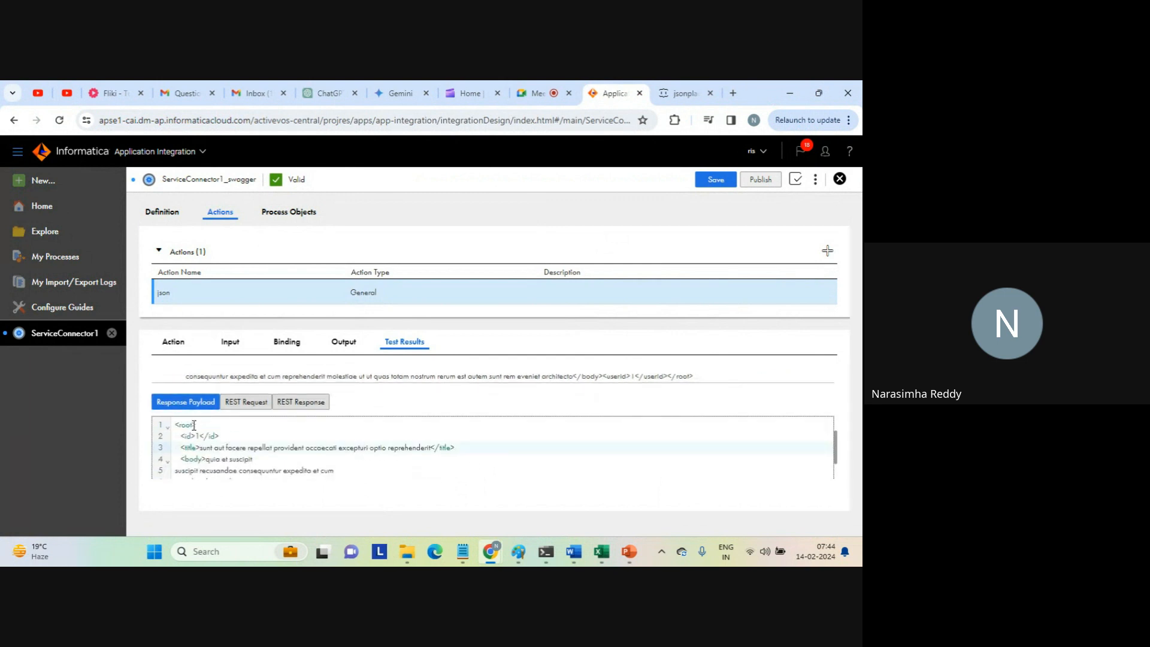
pyautogui.moveTo(177, 429); pyautogui.dragTo(334, 472)
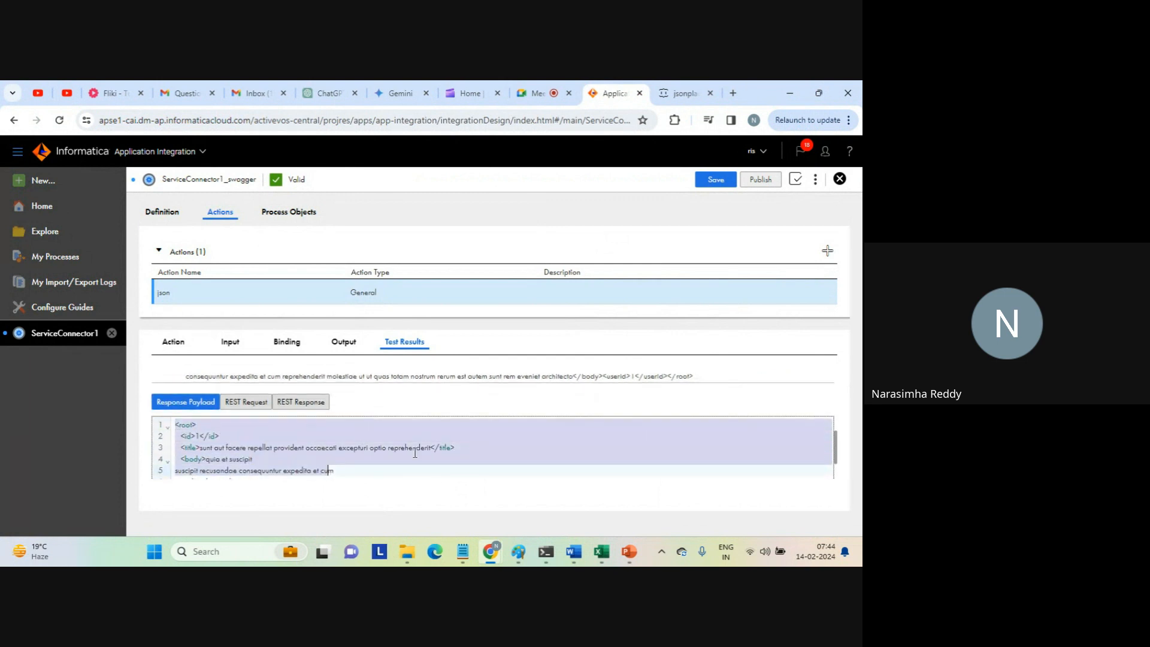
pyautogui.moveTo(837, 447); pyautogui.dragTo(836, 469)
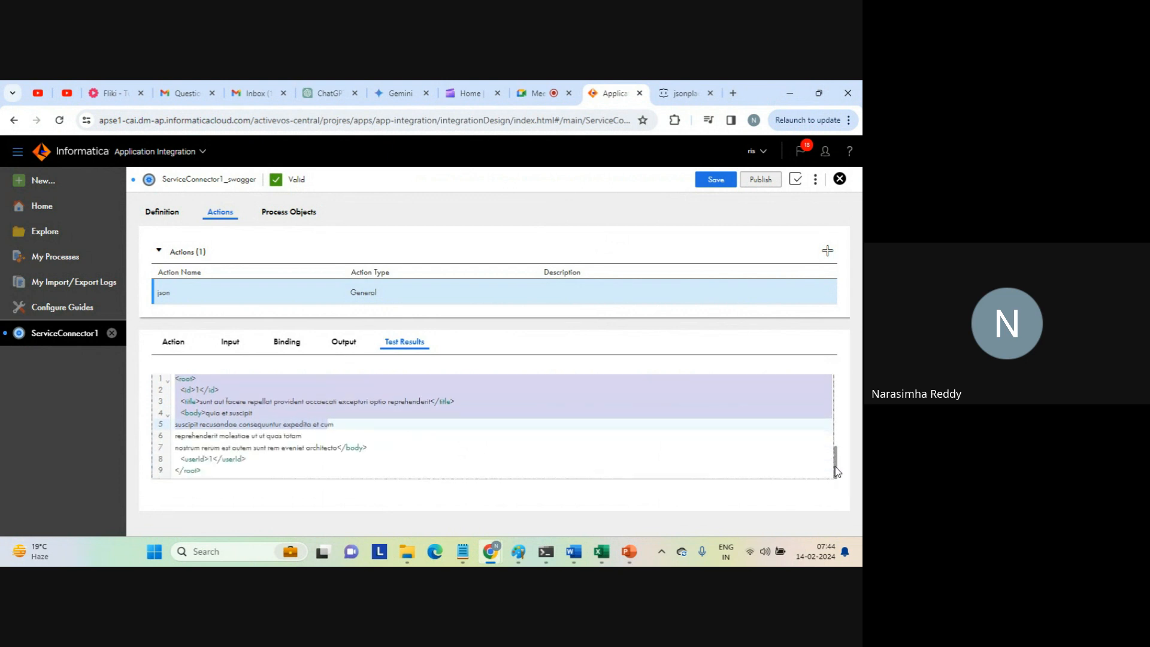
pyautogui.keyDown('shift'); pyautogui.click(253, 473); pyautogui.keyUp('shift')
pyautogui.hotkey('ctrl', 'c')
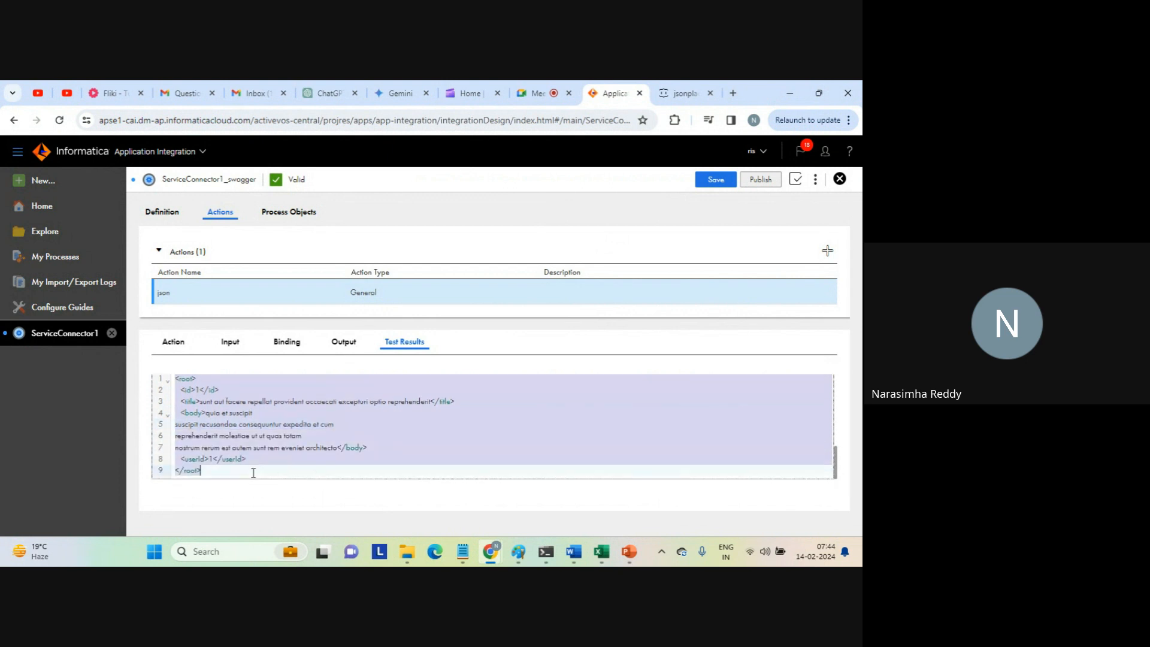
# Replace all the XML in the Notepad document with the copied response payload and add a new line at the end.
pyautogui.moveTo(467, 554)
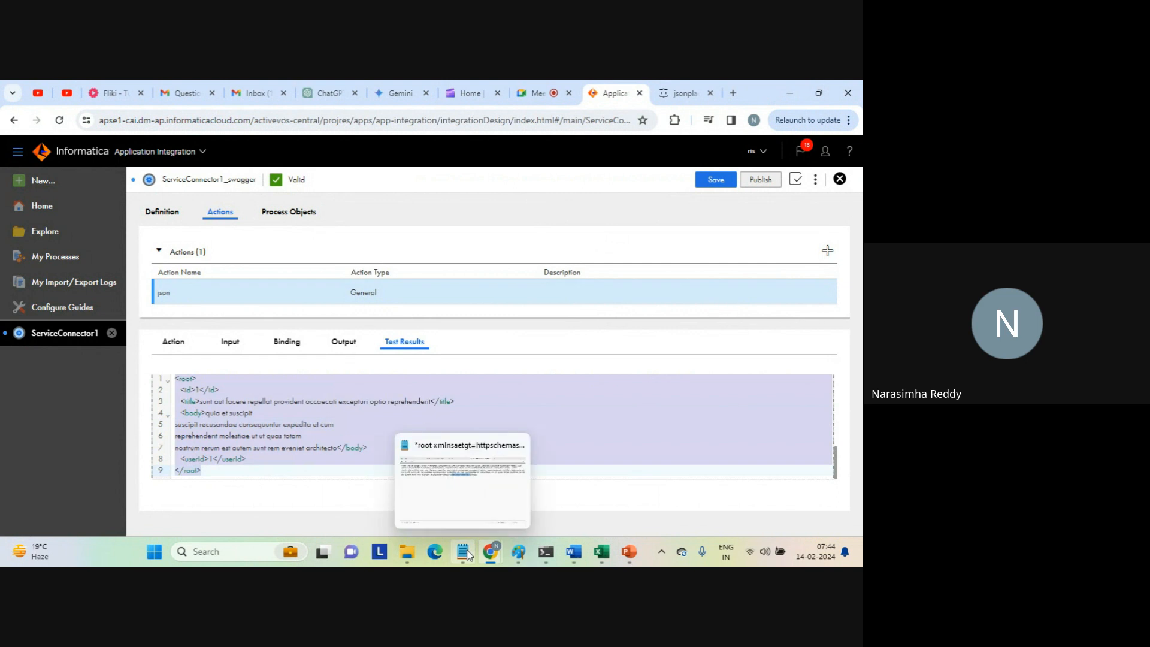
pyautogui.click(484, 504)
pyautogui.hotkey('ctrl', 'a')
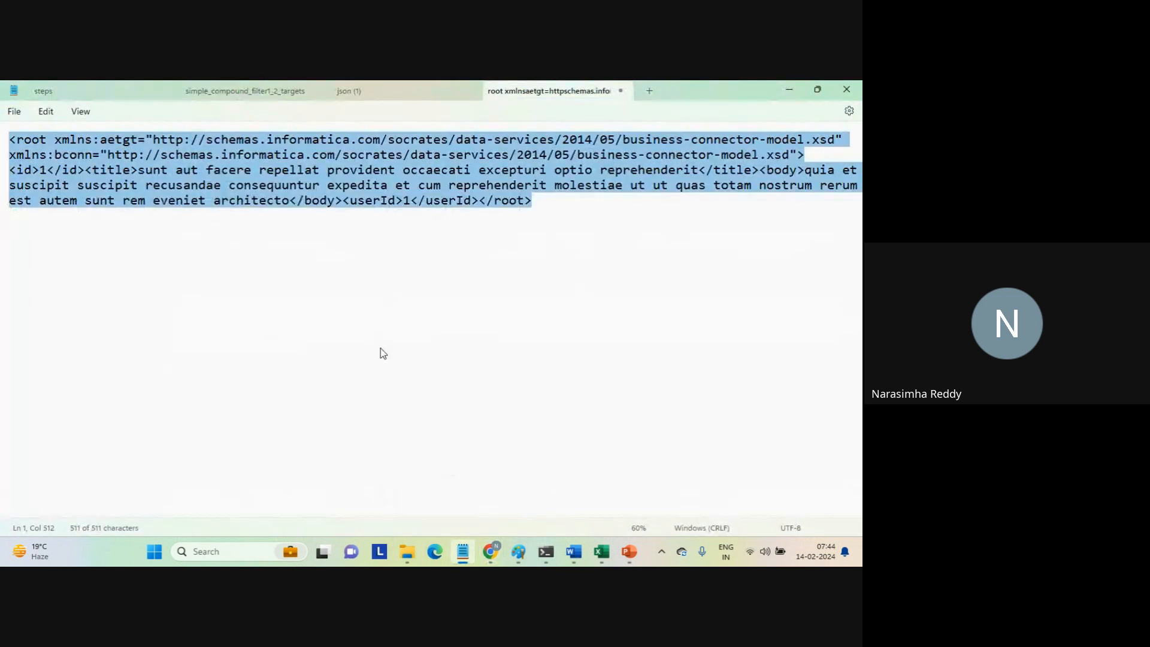
pyautogui.hotkey('ctrl', 'v')
pyautogui.press('Return')
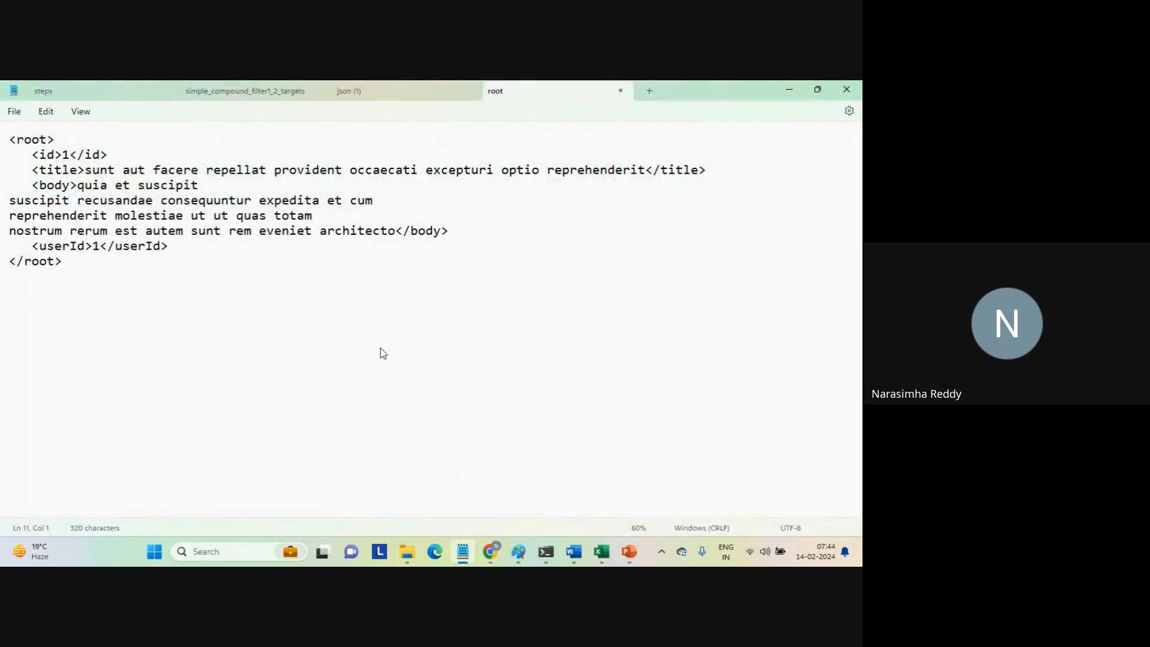
# Examine the root, id, title, body and userId elements of the formatted XML in Notepad.
pyautogui.doubleClick(29, 139)
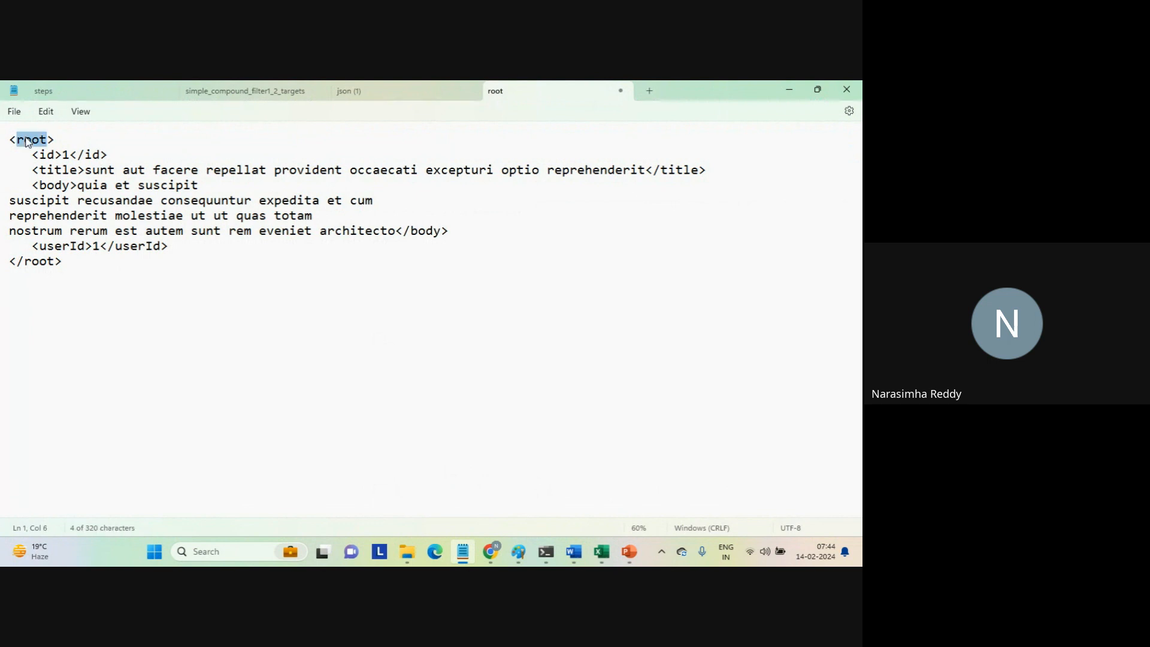
pyautogui.doubleClick(39, 261)
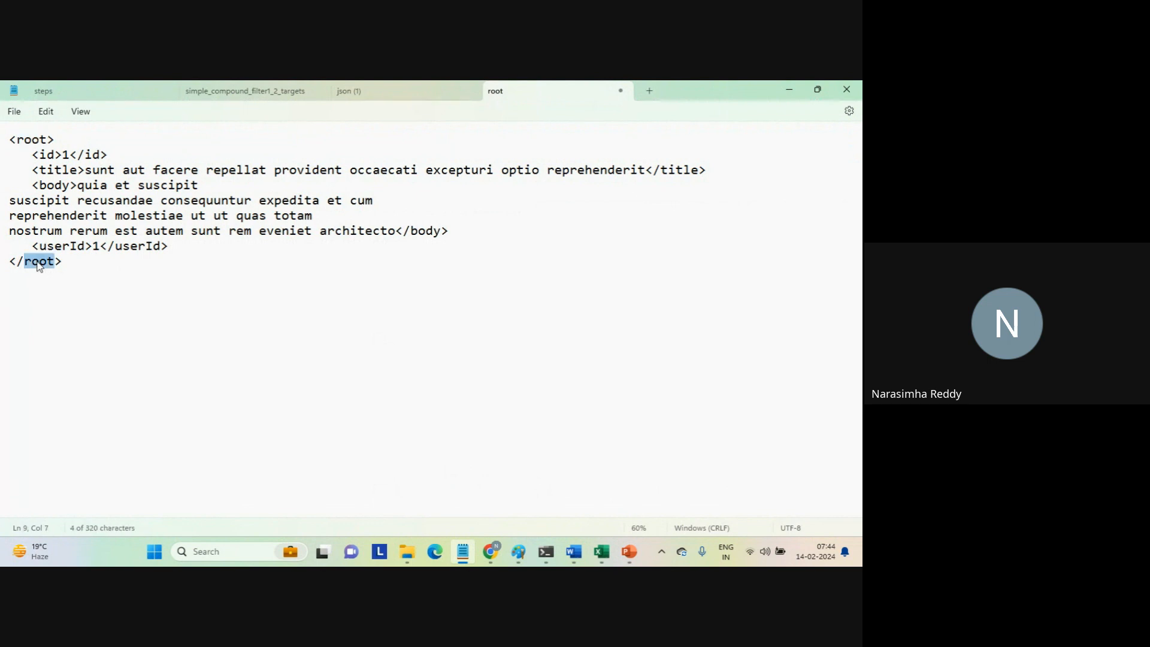
pyautogui.tripleClick(50, 156)
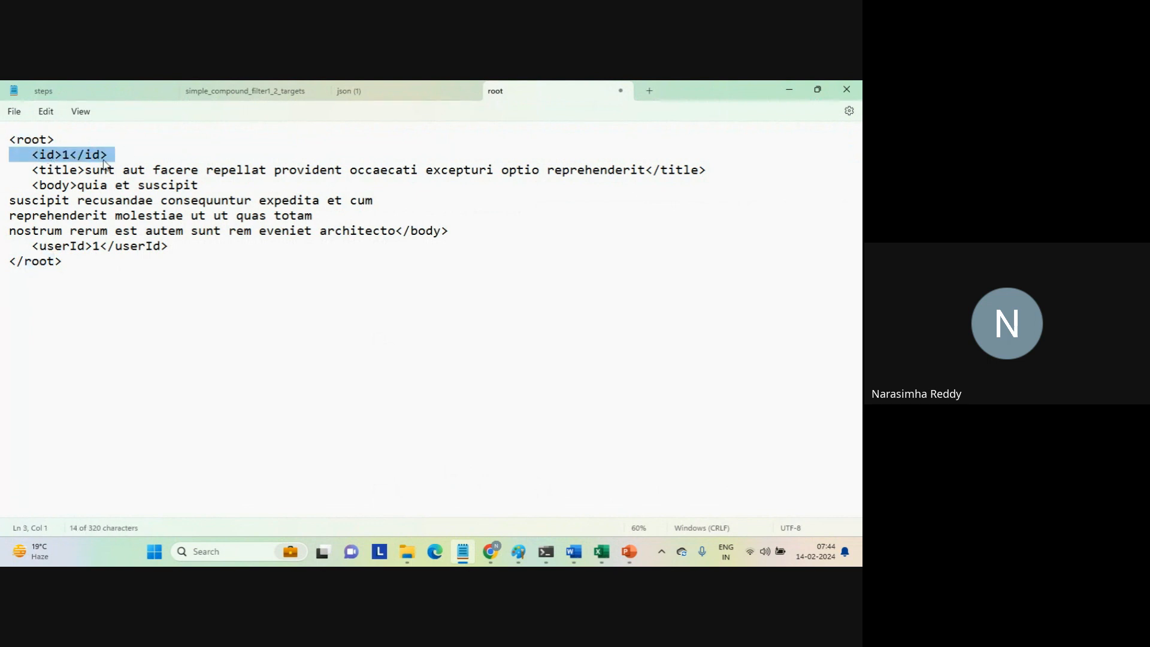
pyautogui.tripleClick(51, 170)
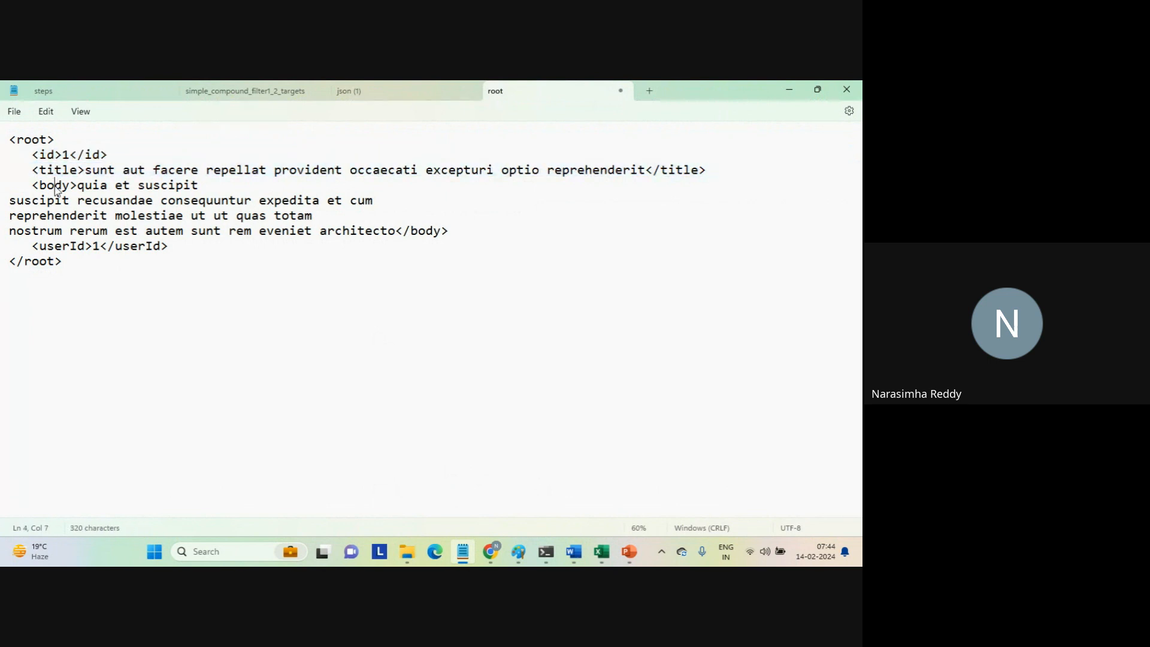
pyautogui.tripleClick(56, 187)
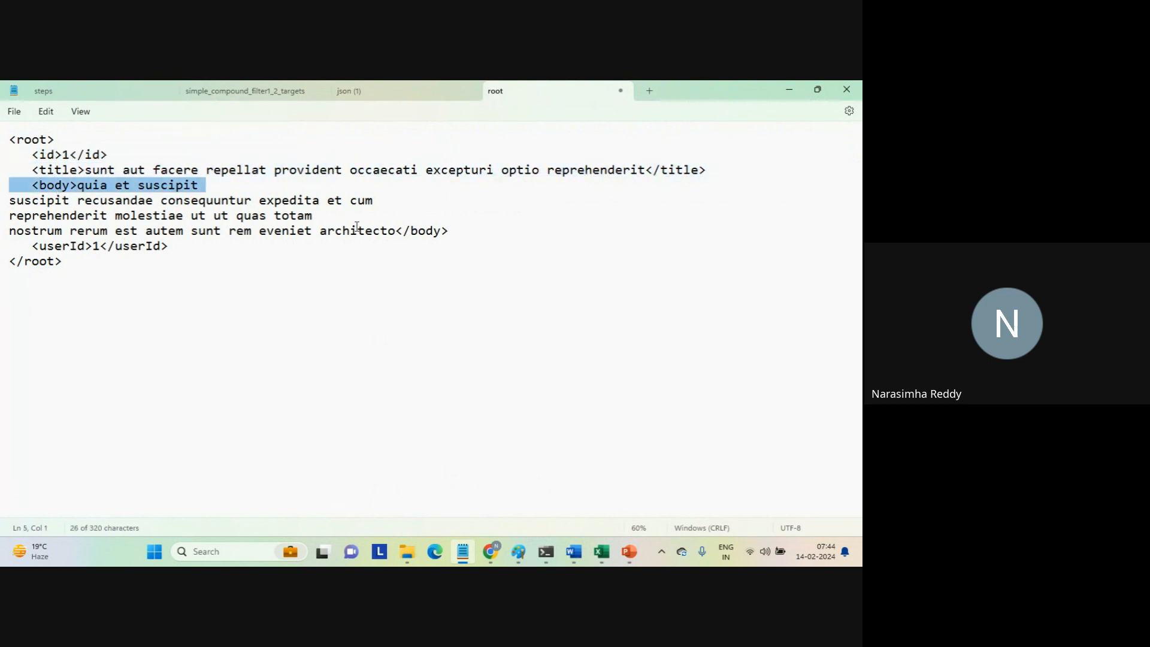
pyautogui.tripleClick(423, 233)
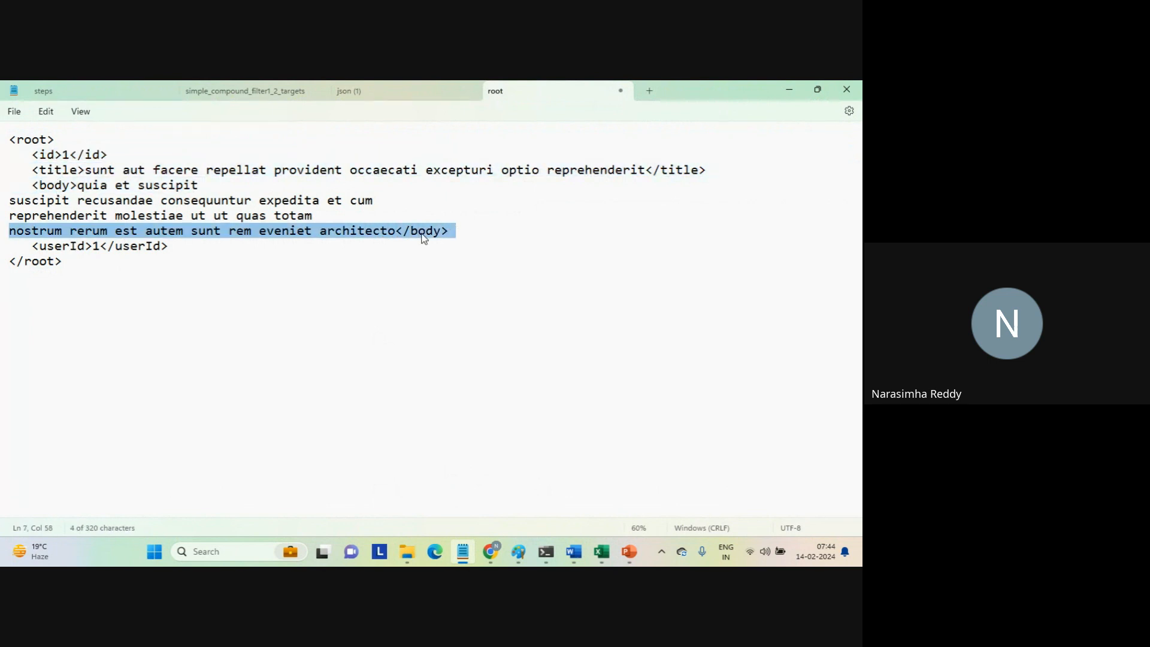
pyautogui.tripleClick(80, 247)
pyautogui.click(163, 267)
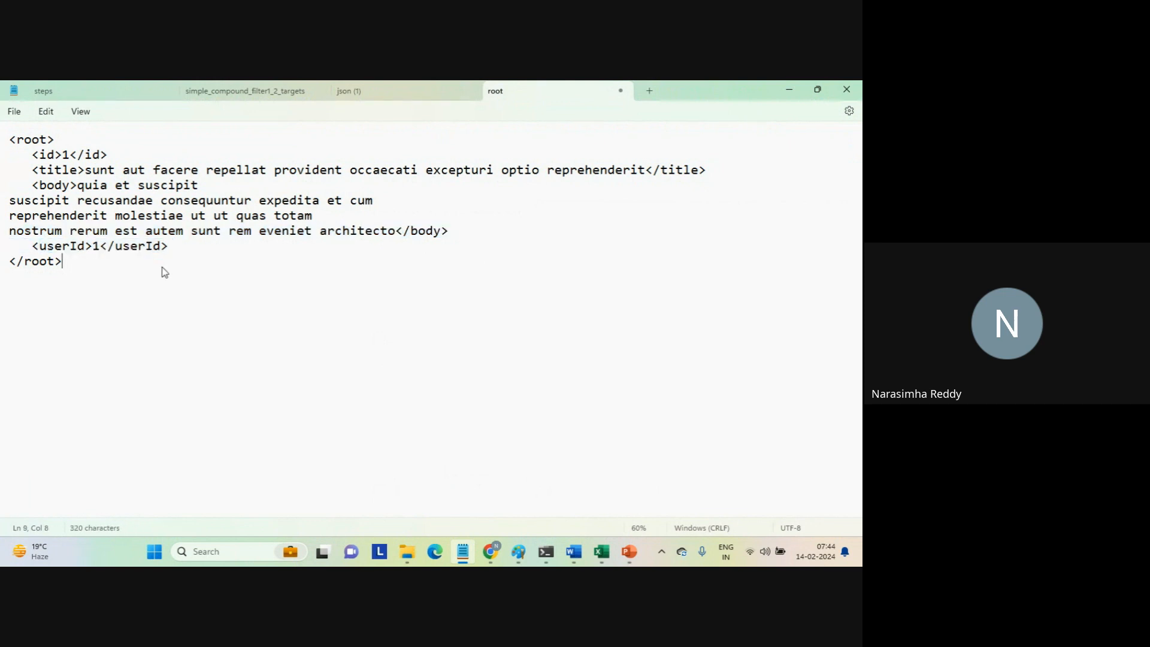
pyautogui.click(102, 288)
pyautogui.hotkey('ctrl', 'a')
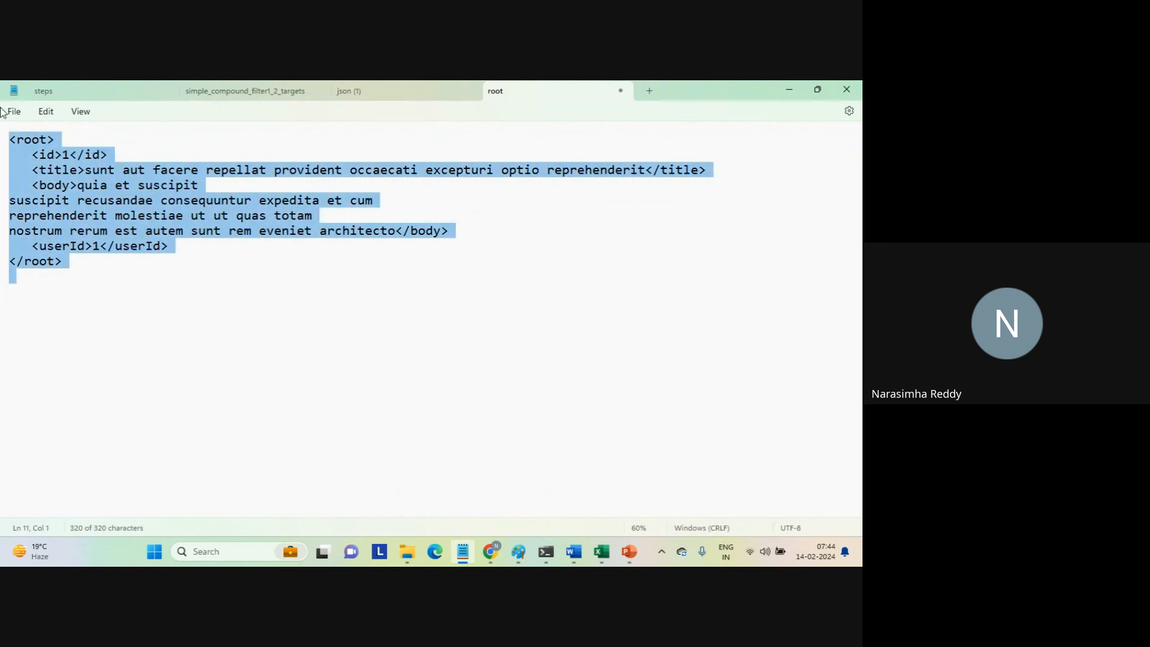
pyautogui.click(206, 331)
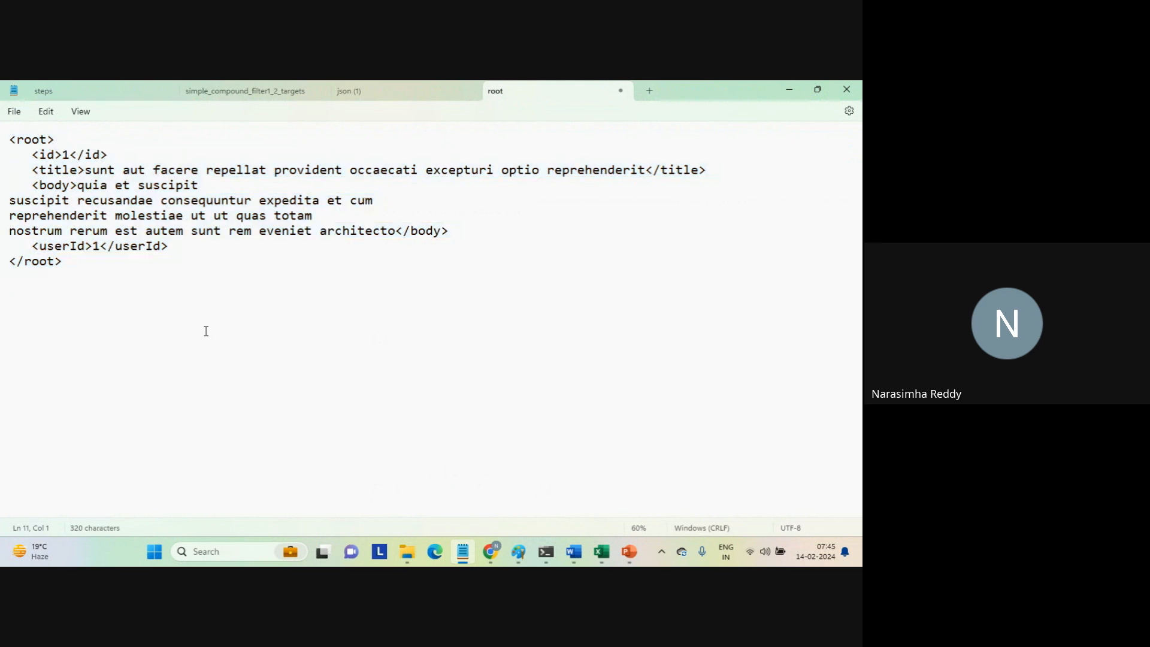
# View the page source of the jsonplaceholder posts/1 page in Chrome, and close the source view.
pyautogui.moveTo(490, 550)
pyautogui.click(441, 485)
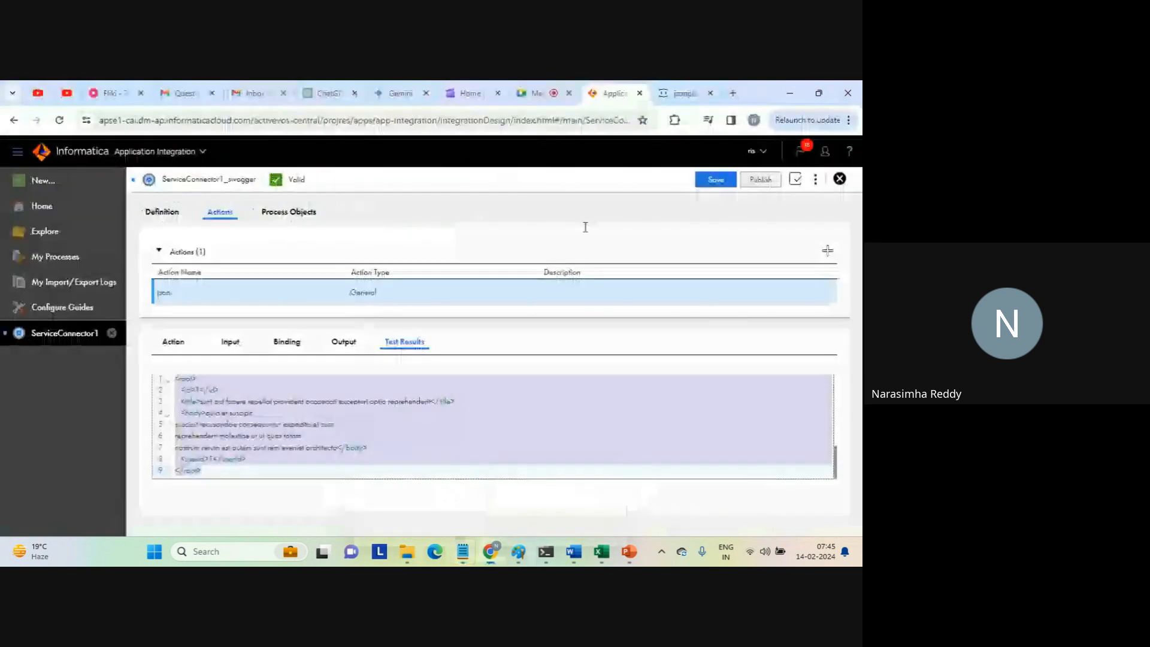
pyautogui.click(683, 93)
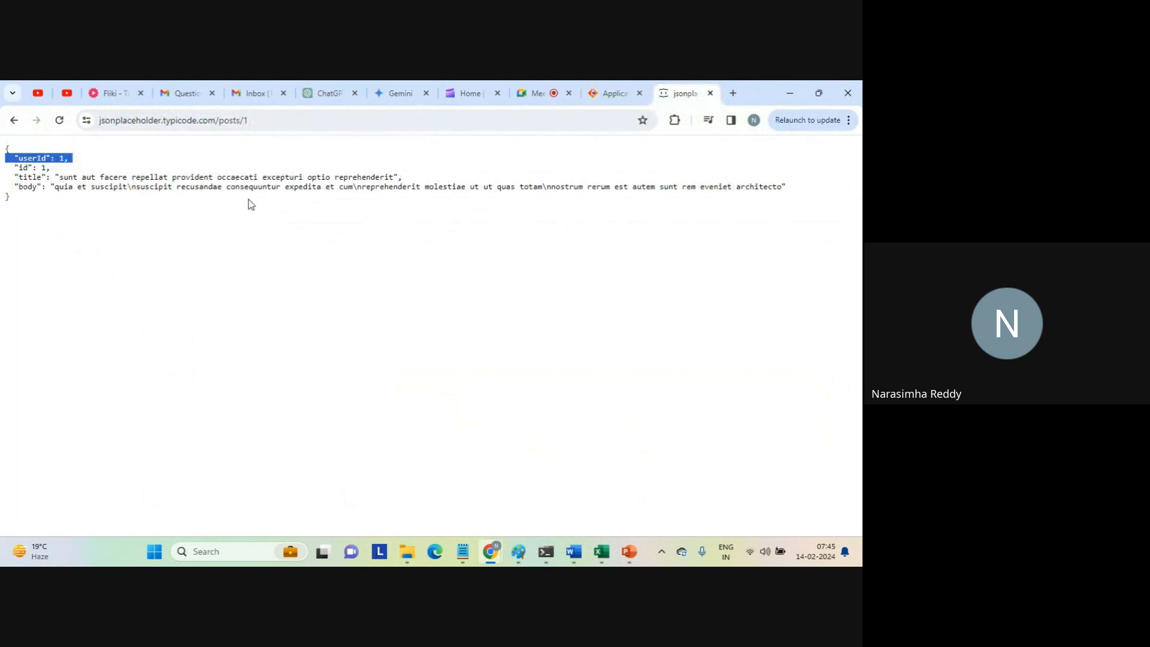
pyautogui.rightClick(274, 220)
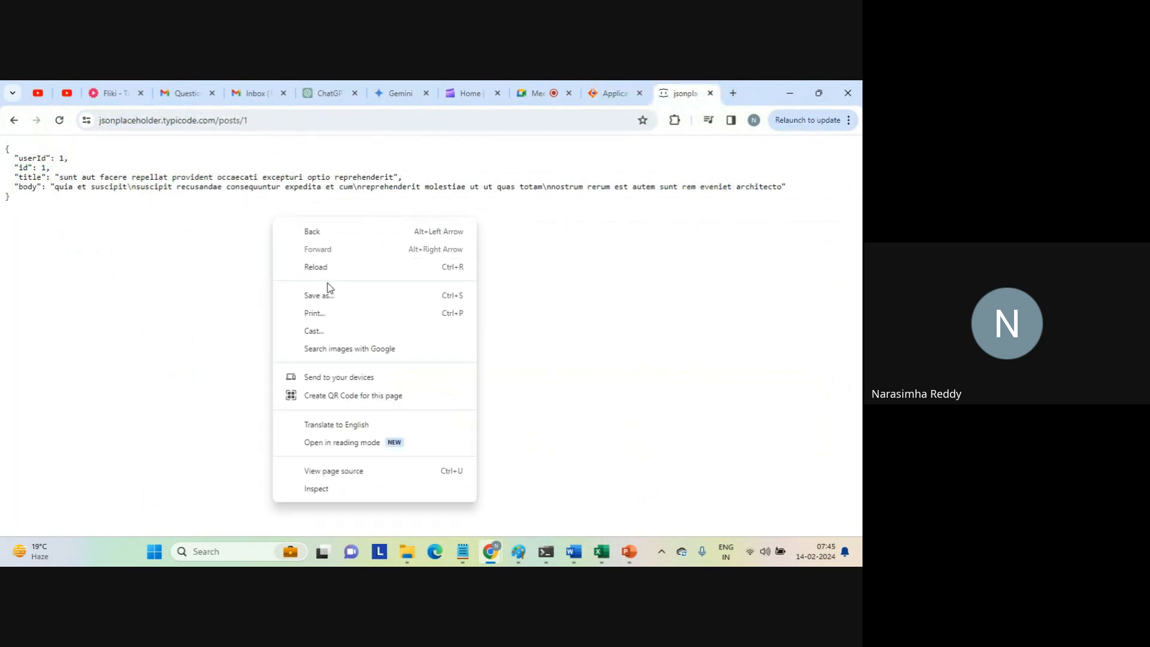
pyautogui.click(333, 472)
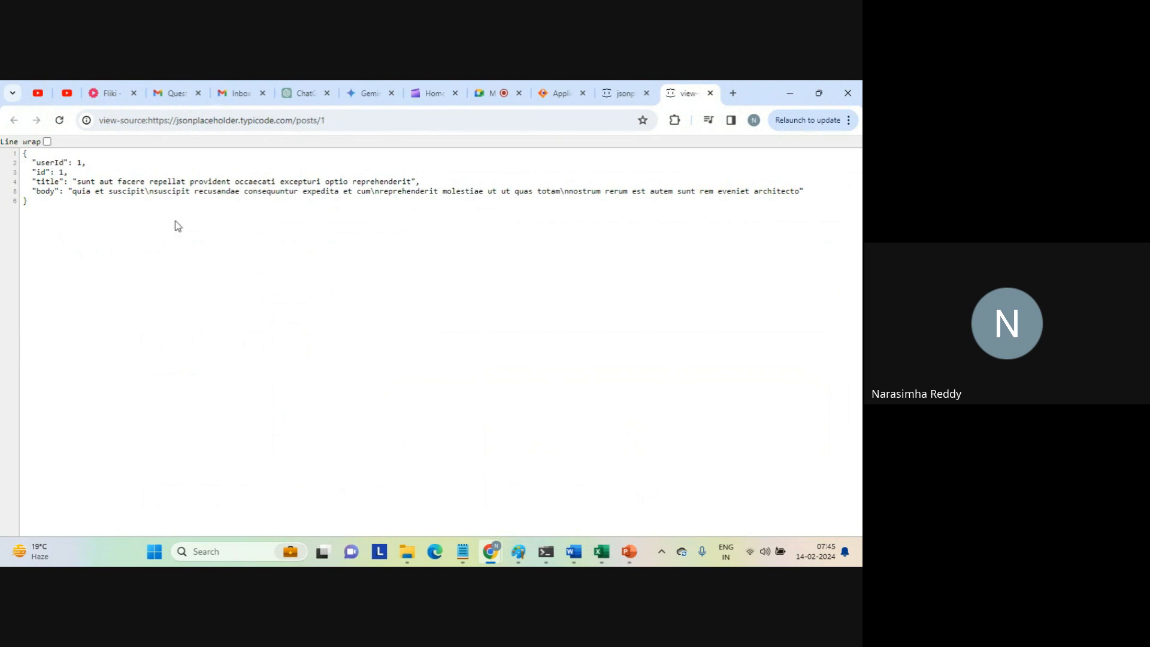
pyautogui.click(710, 92)
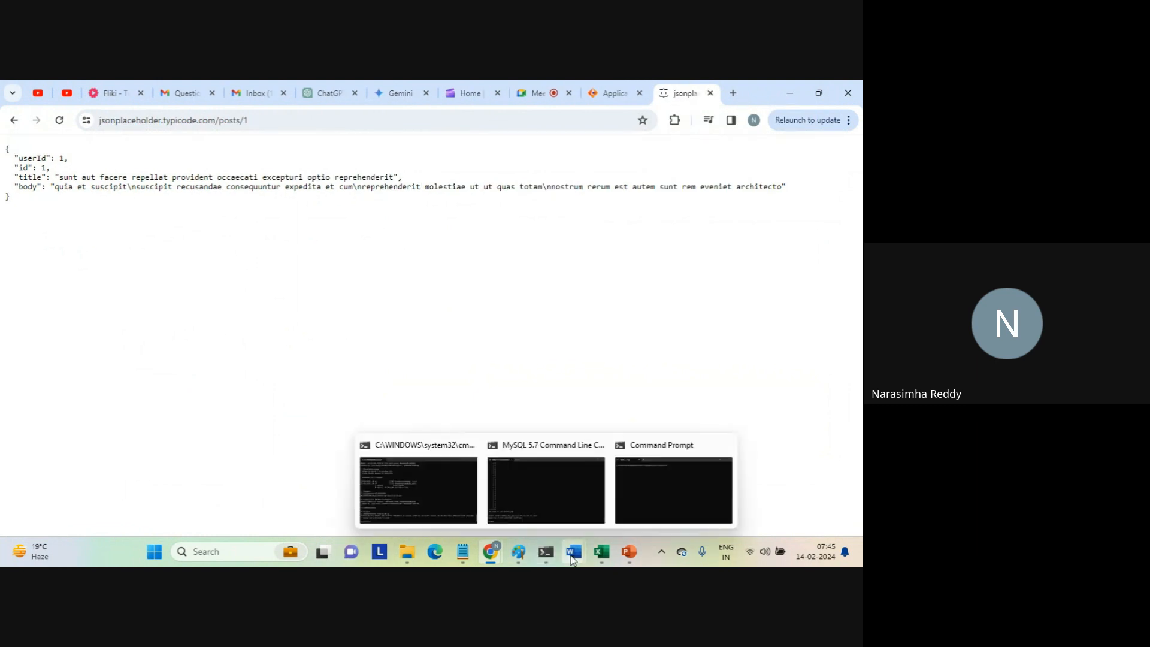
# Switch back to Informatica and copy the entire REST request XML from the json action's test results.
pyautogui.moveTo(473, 533)
pyautogui.click(494, 495)
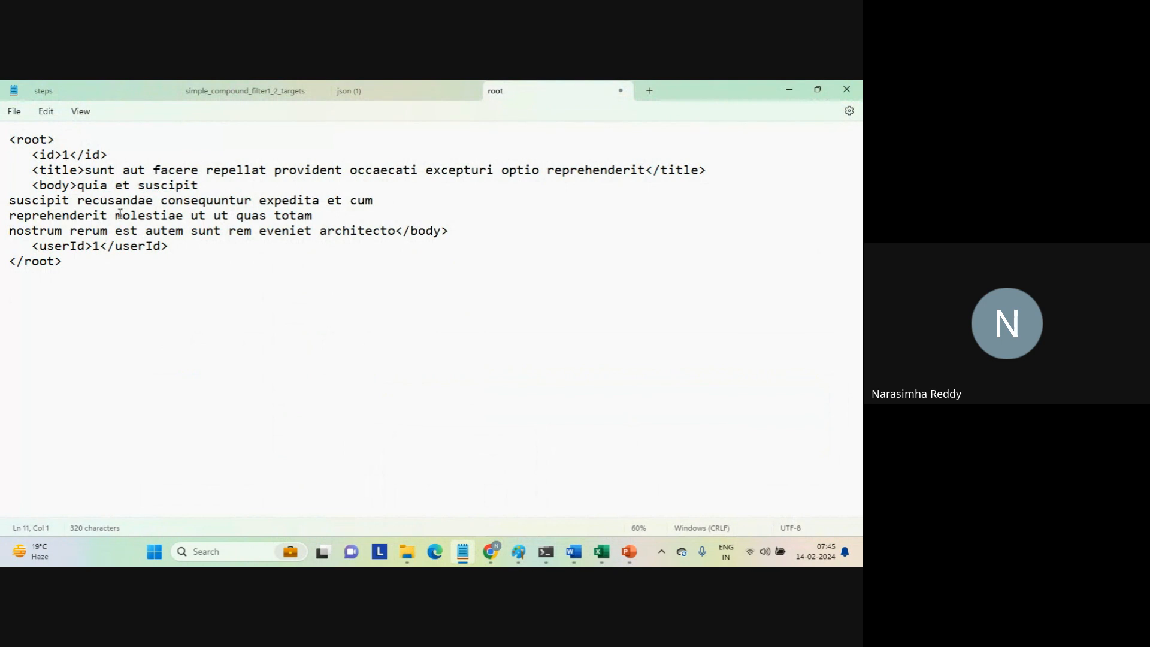
pyautogui.moveTo(492, 556)
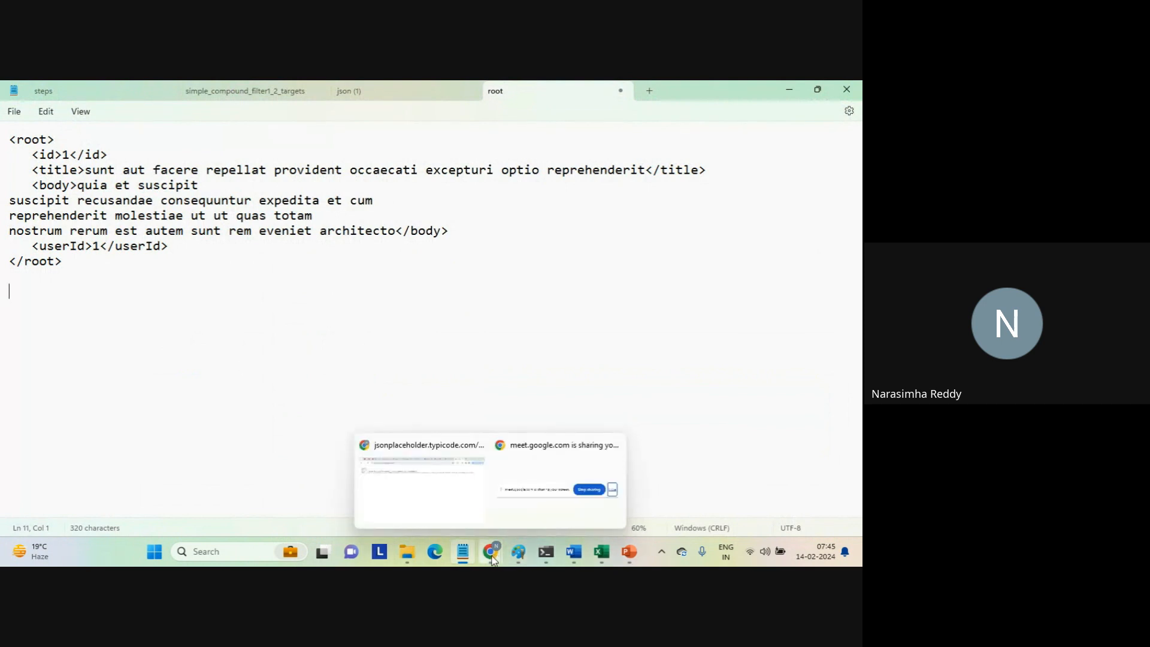
pyautogui.click(450, 508)
pyautogui.click(603, 96)
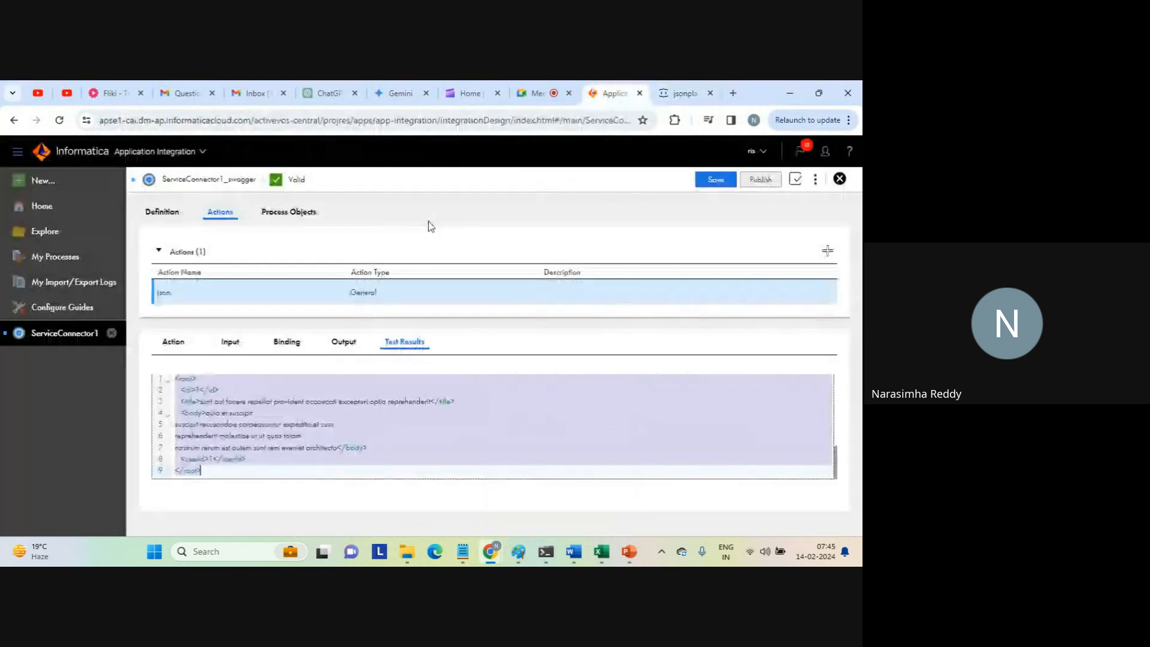
pyautogui.click(396, 422)
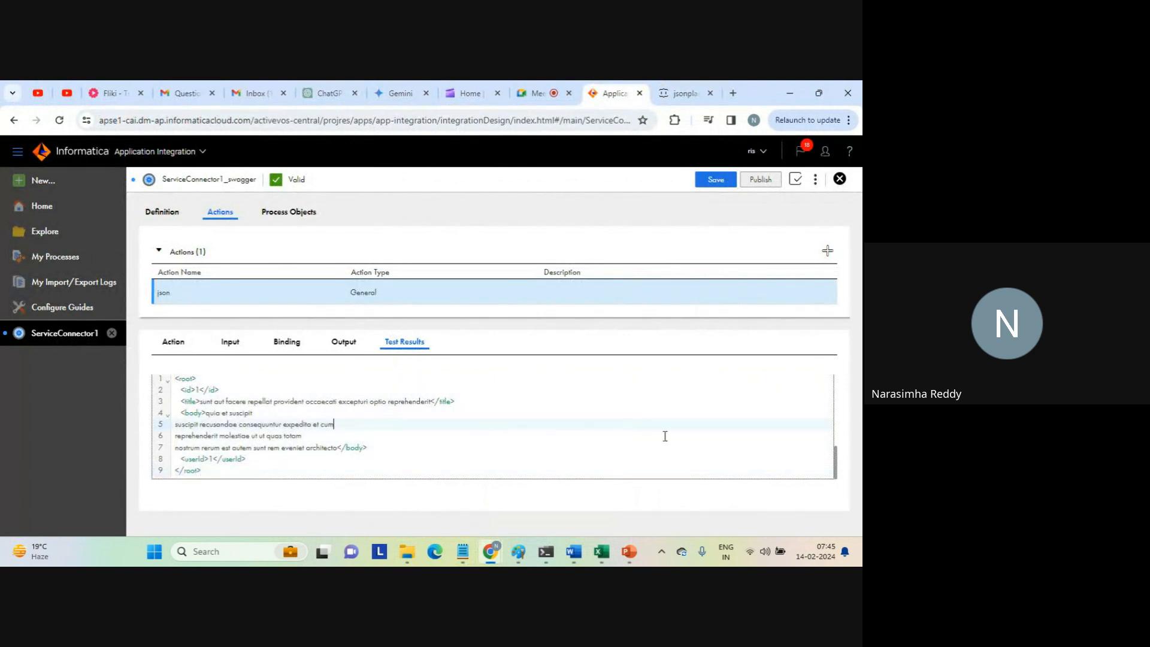
pyautogui.scroll(1, 428, 405)
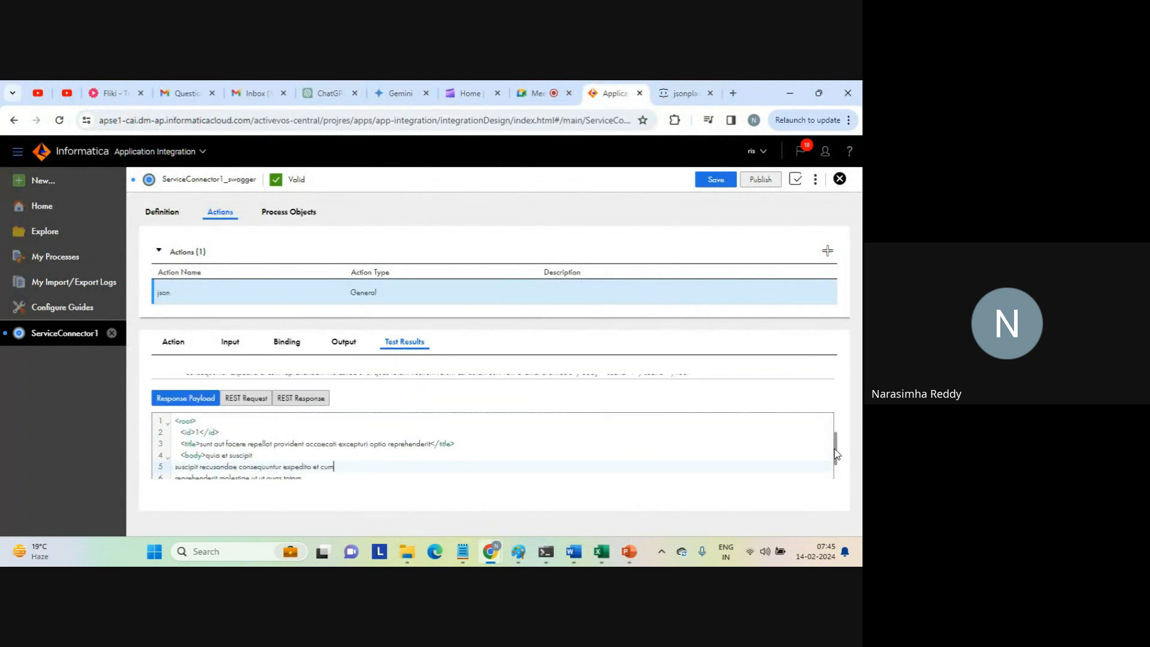
pyautogui.click(246, 401)
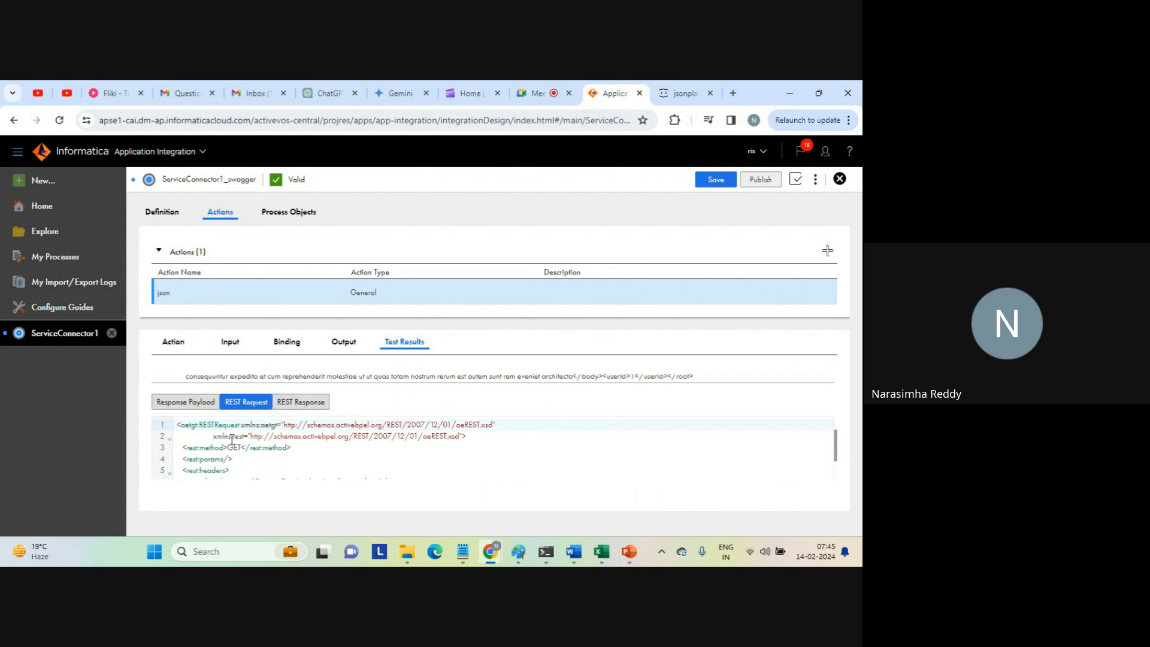
pyautogui.moveTo(180, 428); pyautogui.dragTo(251, 462)
pyautogui.hotkey('ctrl', 'c')
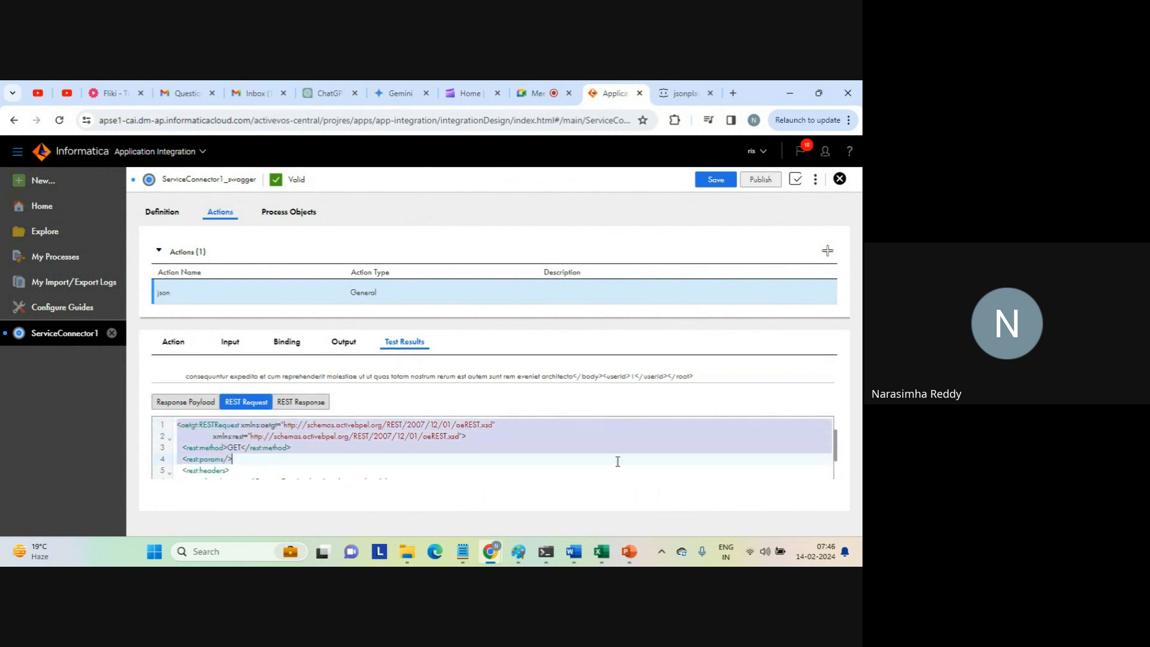
pyautogui.moveTo(836, 443); pyautogui.dragTo(836, 473)
pyautogui.keyDown('shift'); pyautogui.click(253, 472); pyautogui.keyUp('shift')
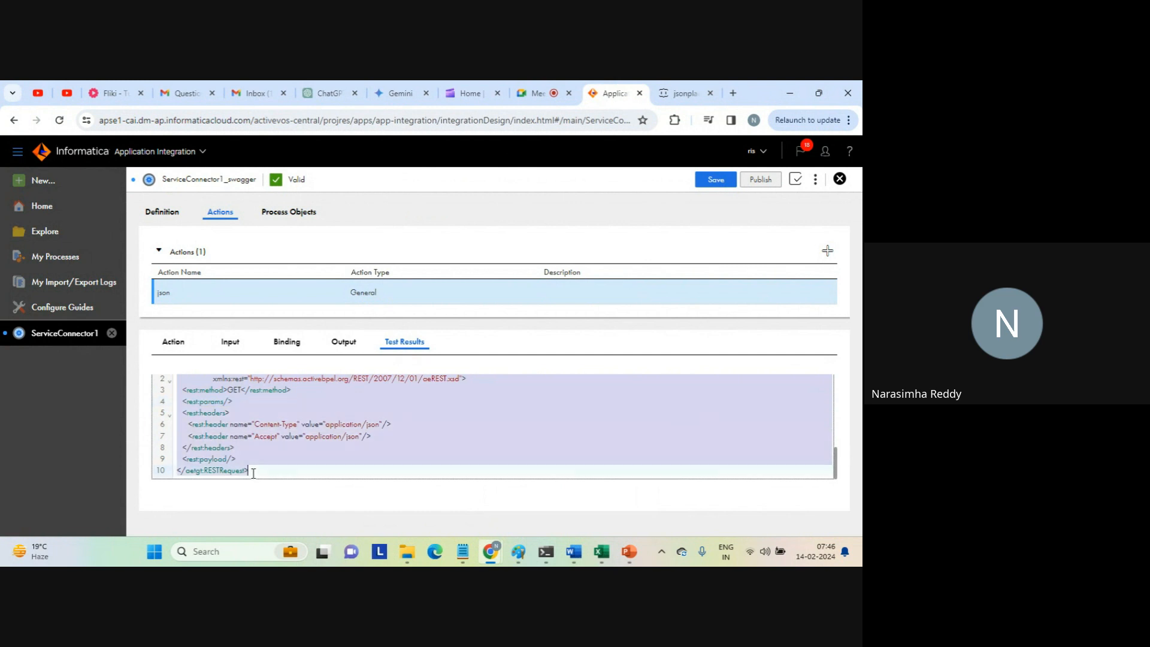
# Paste the copied REST request below the root XML in Notepad, with blank lines before and after it.
pyautogui.moveTo(463, 551)
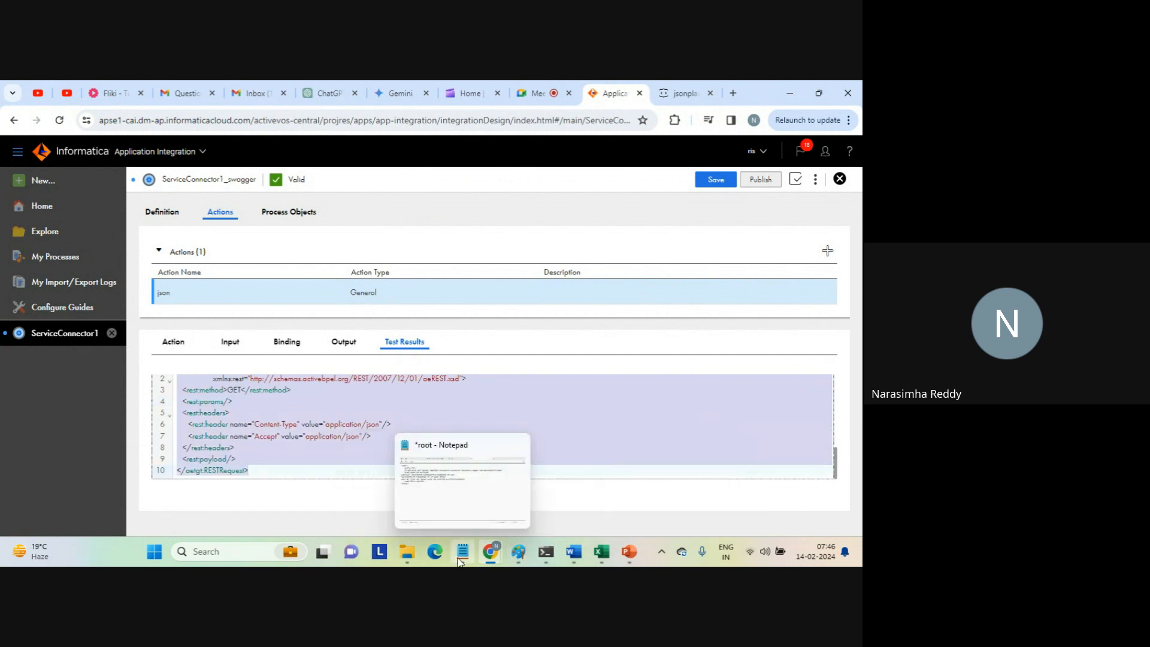
pyautogui.click(491, 504)
pyautogui.press('Return')
pyautogui.press('Return')
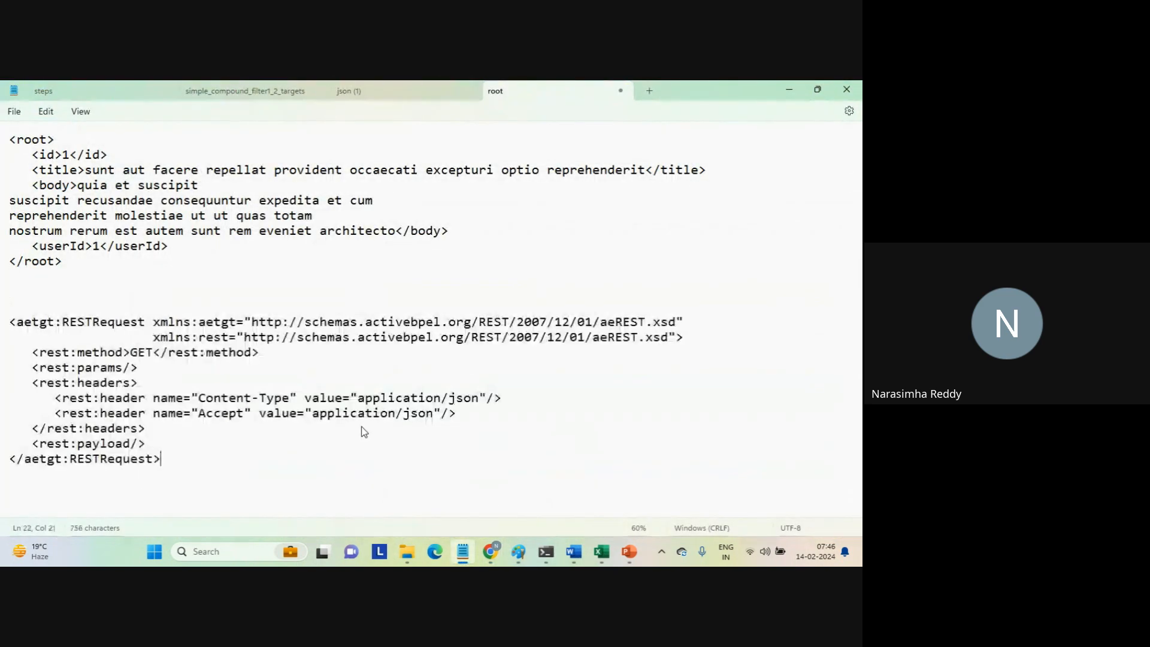
pyautogui.hotkey('ctrl', 'v')
pyautogui.press('Return')
pyautogui.press('Return')
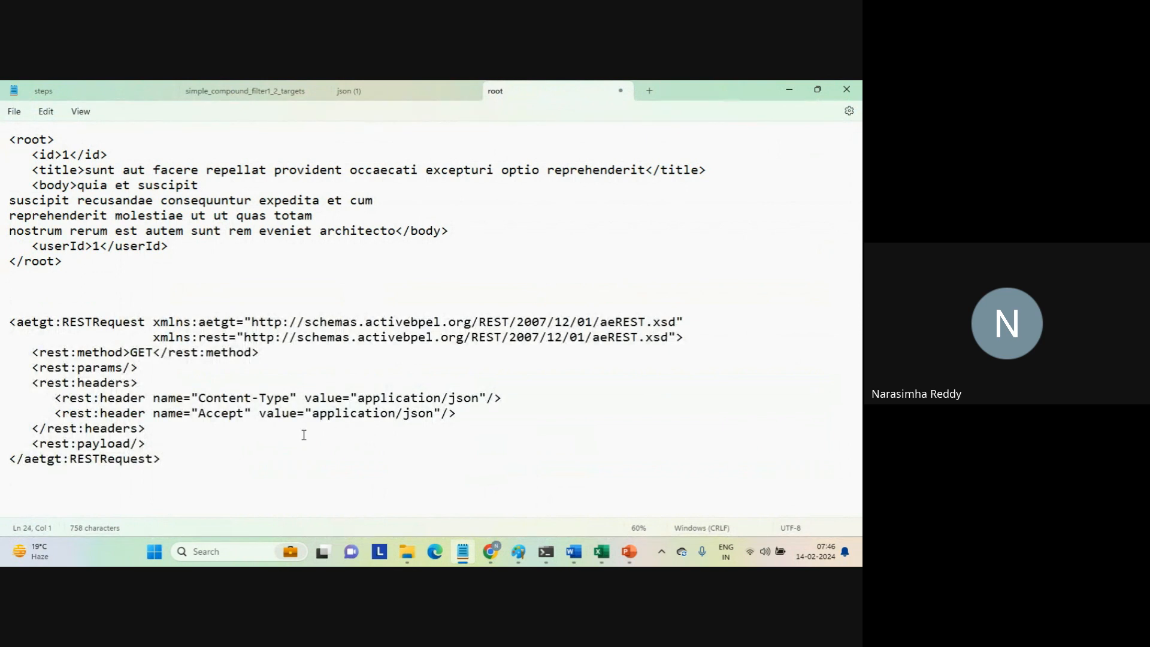
# Examine the GET method, the Content-Type header and the activebpel schema URL of the REST request in Notepad.
pyautogui.moveTo(131, 353); pyautogui.dragTo(162, 362)
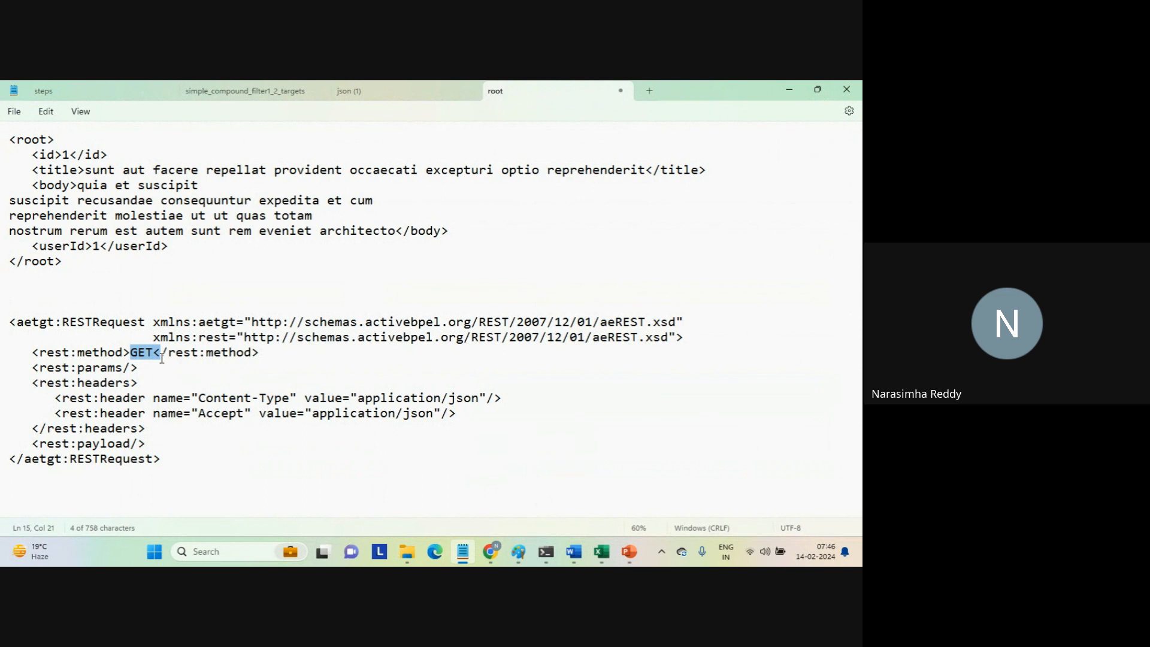
pyautogui.doubleClick(464, 401)
pyautogui.click(461, 400)
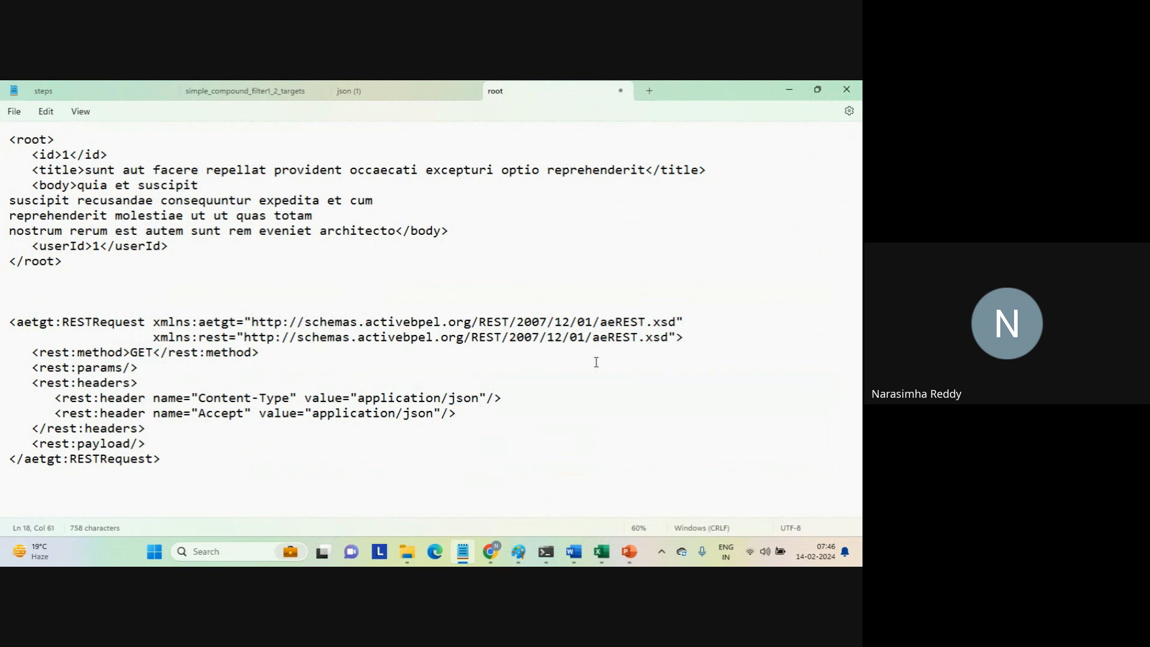
pyautogui.moveTo(600, 323); pyautogui.dragTo(677, 325)
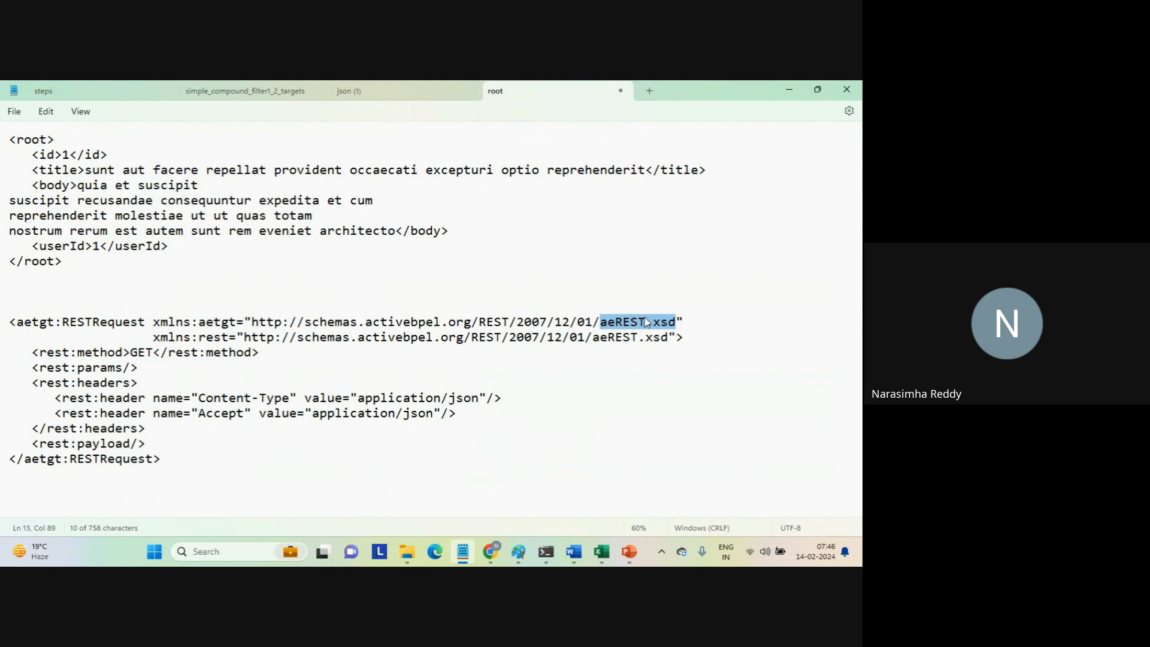
pyautogui.doubleClick(398, 328)
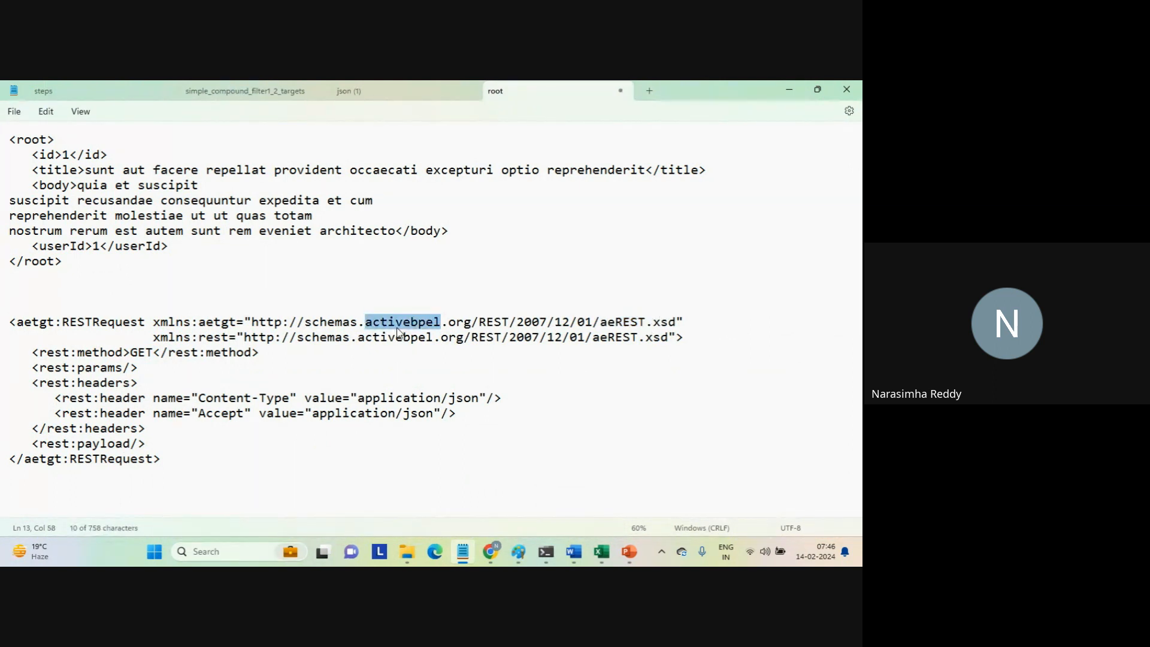
pyautogui.click(440, 324)
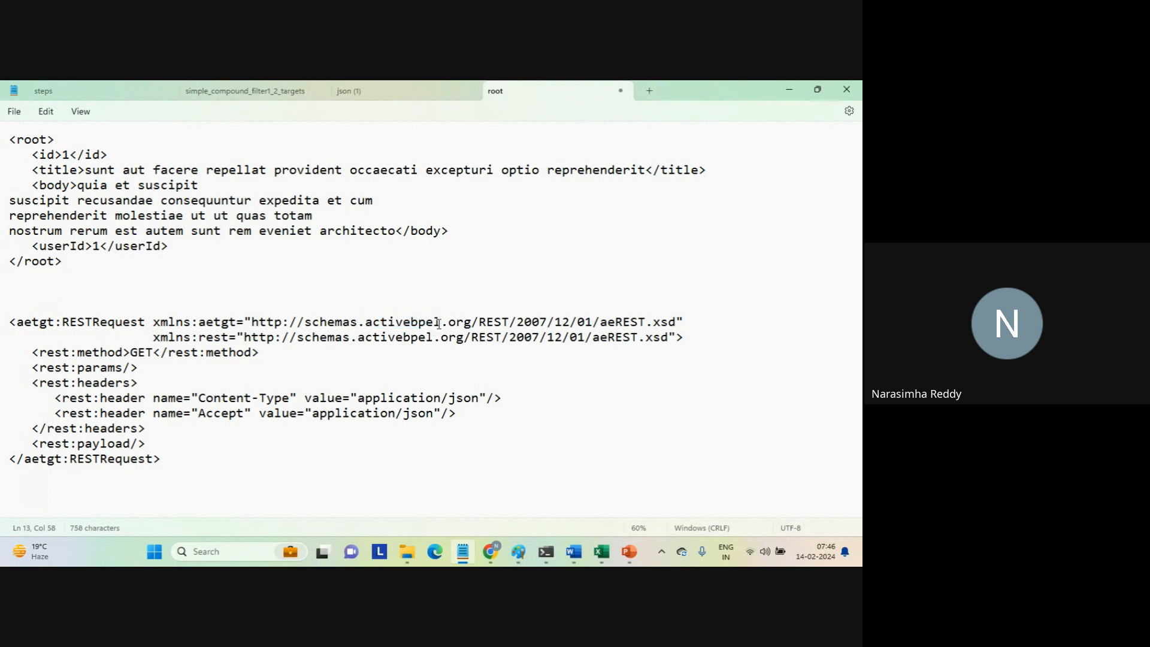
pyautogui.moveTo(241, 303); pyautogui.dragTo(302, 499)
pyautogui.click(302, 499)
pyautogui.doubleClick(401, 324)
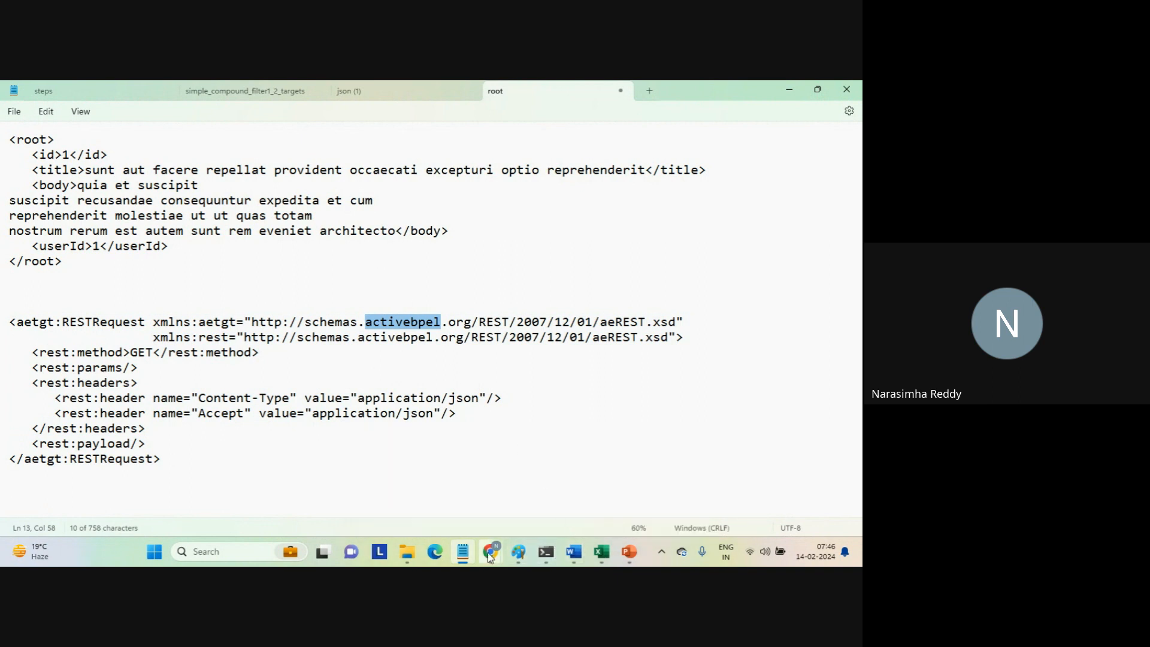
# Display the REST response in the json action's test results in Informatica and copy its contents.
pyautogui.moveTo(487, 552)
pyautogui.click(446, 491)
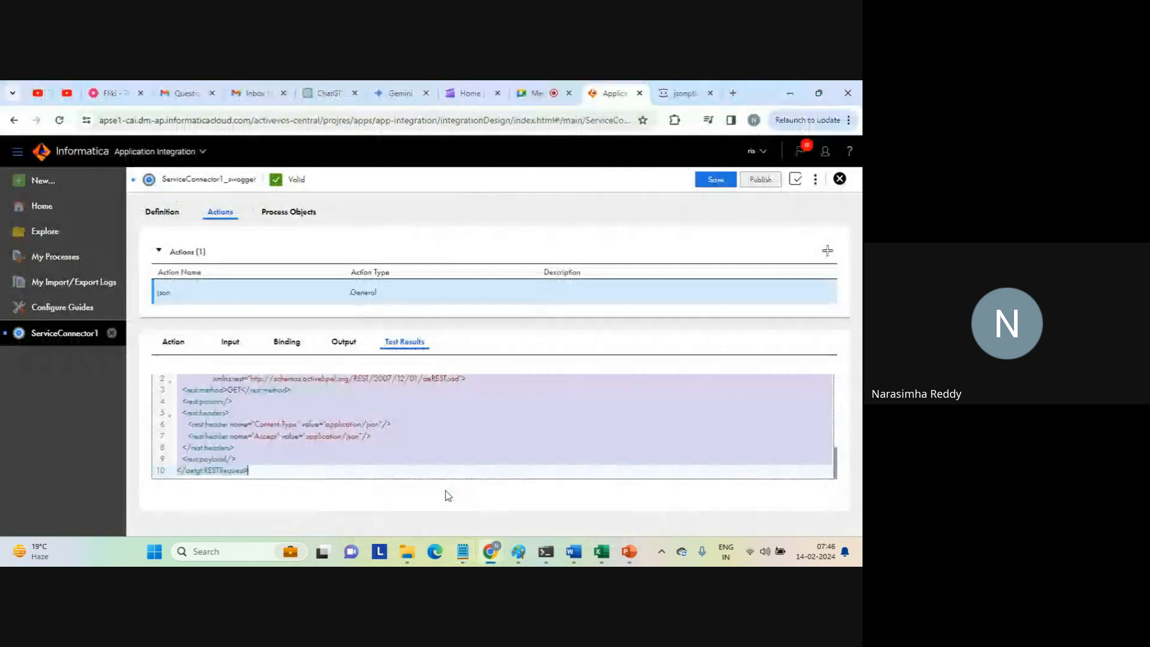
pyautogui.click(555, 427)
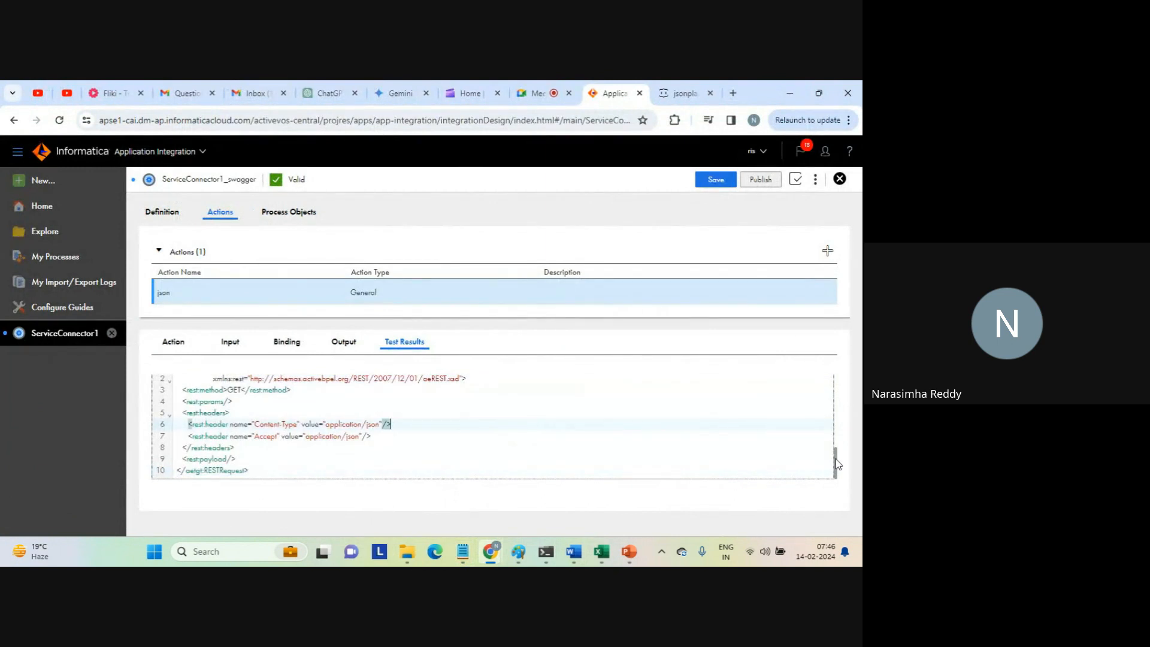
pyautogui.scroll(3, 837, 464)
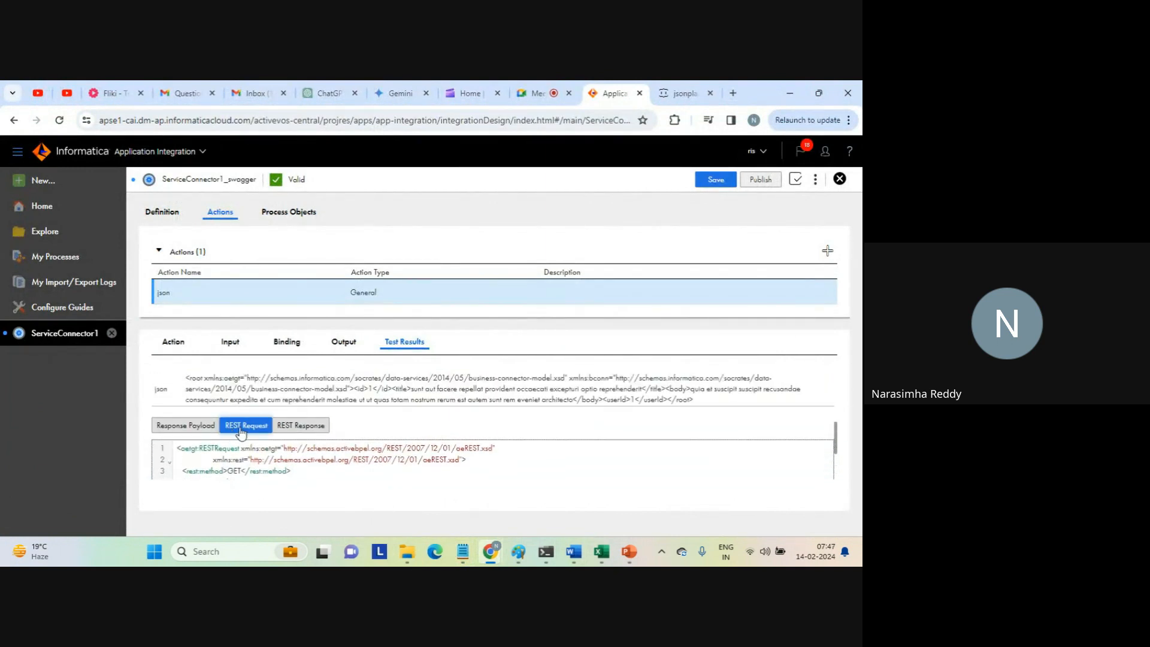
pyautogui.click(301, 425)
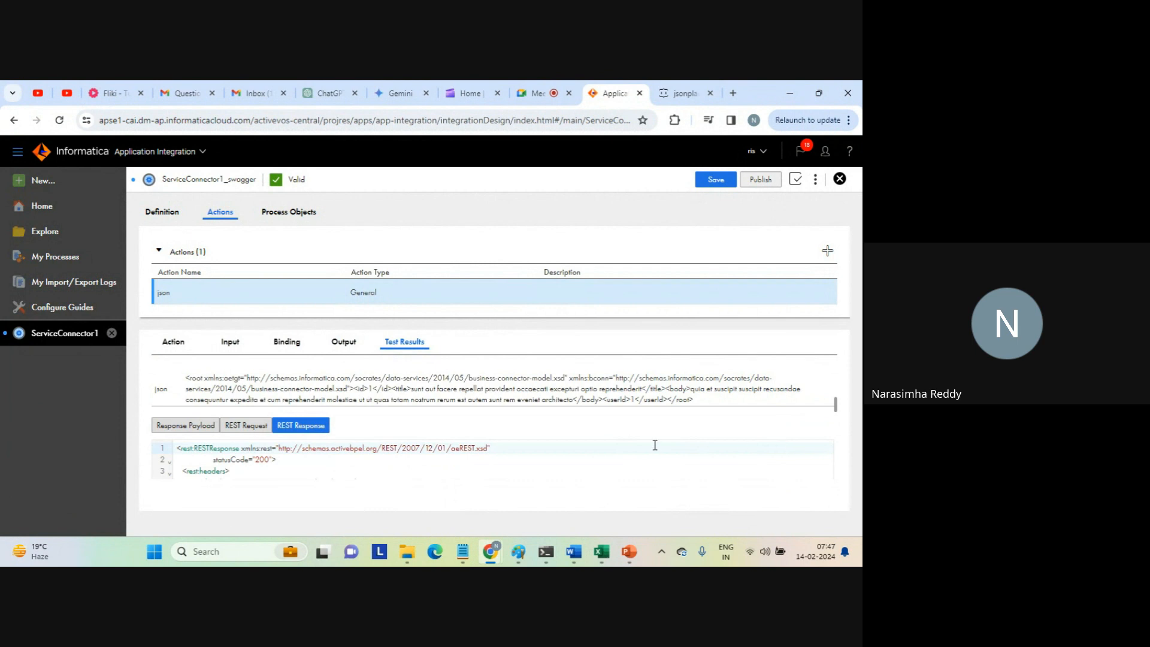
pyautogui.click(240, 478)
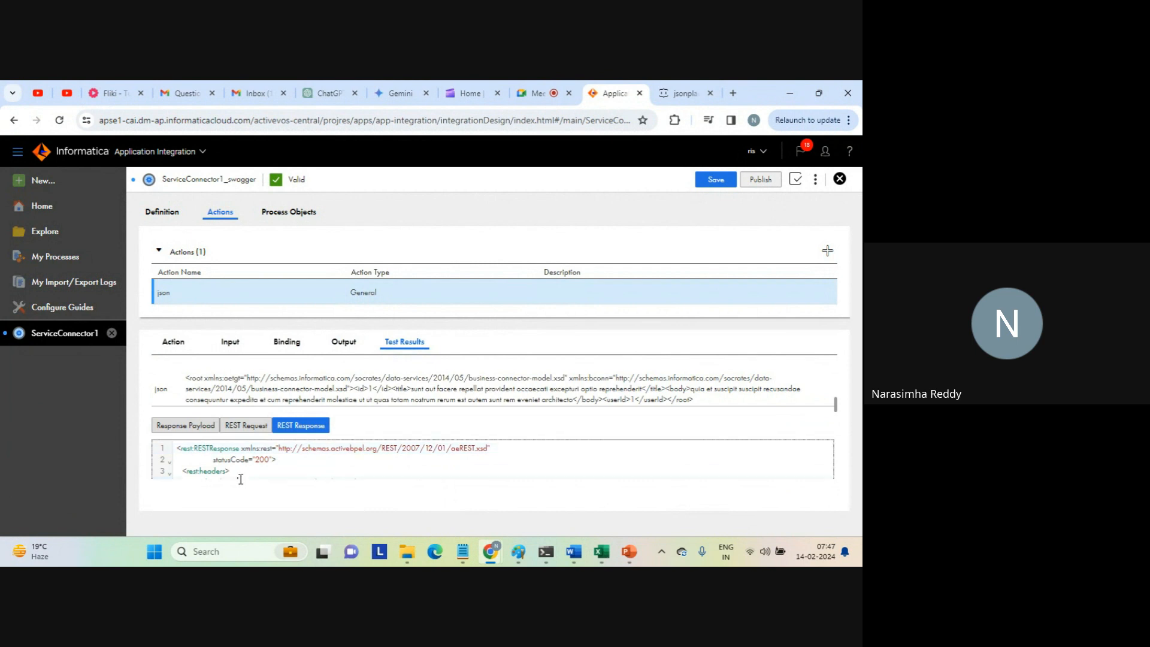
pyautogui.hotkey('ctrl', 'a')
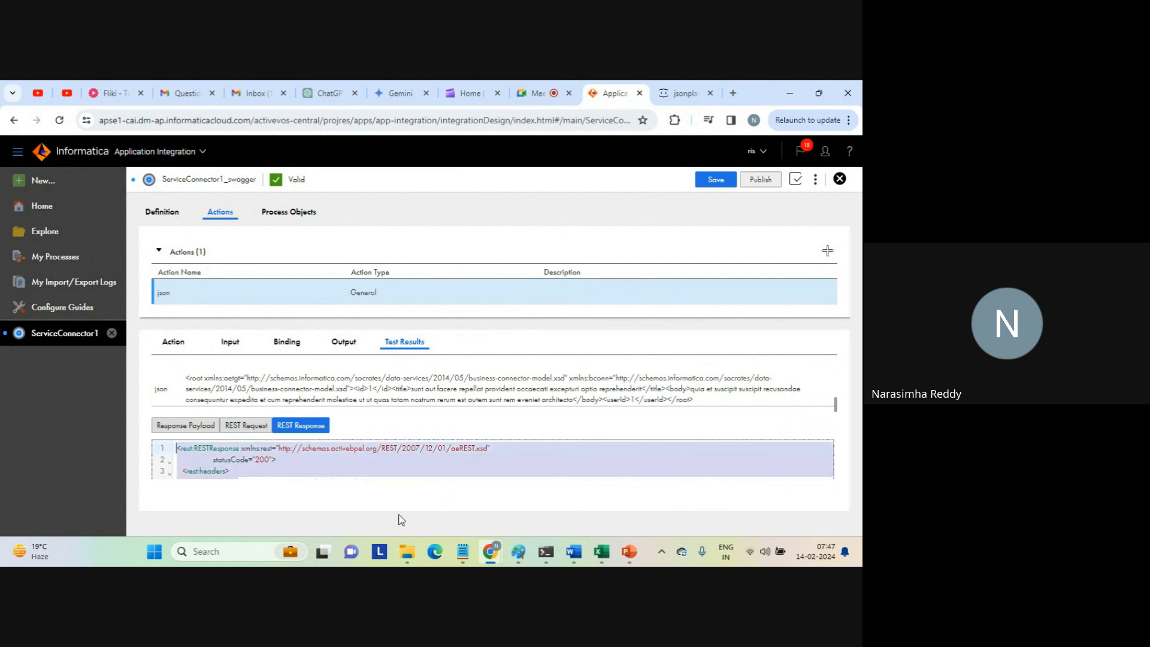
# Paste the copied REST response beneath the REST request in Notepad and check its status code line.
pyautogui.moveTo(469, 557)
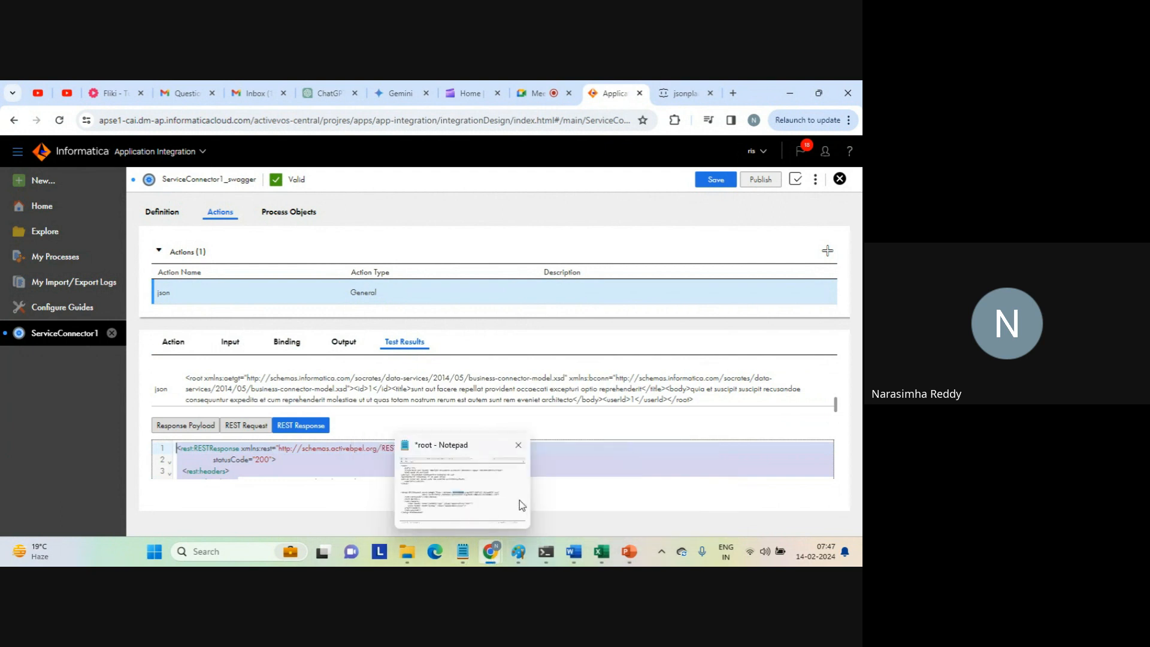
pyautogui.click(499, 497)
pyautogui.click(297, 497)
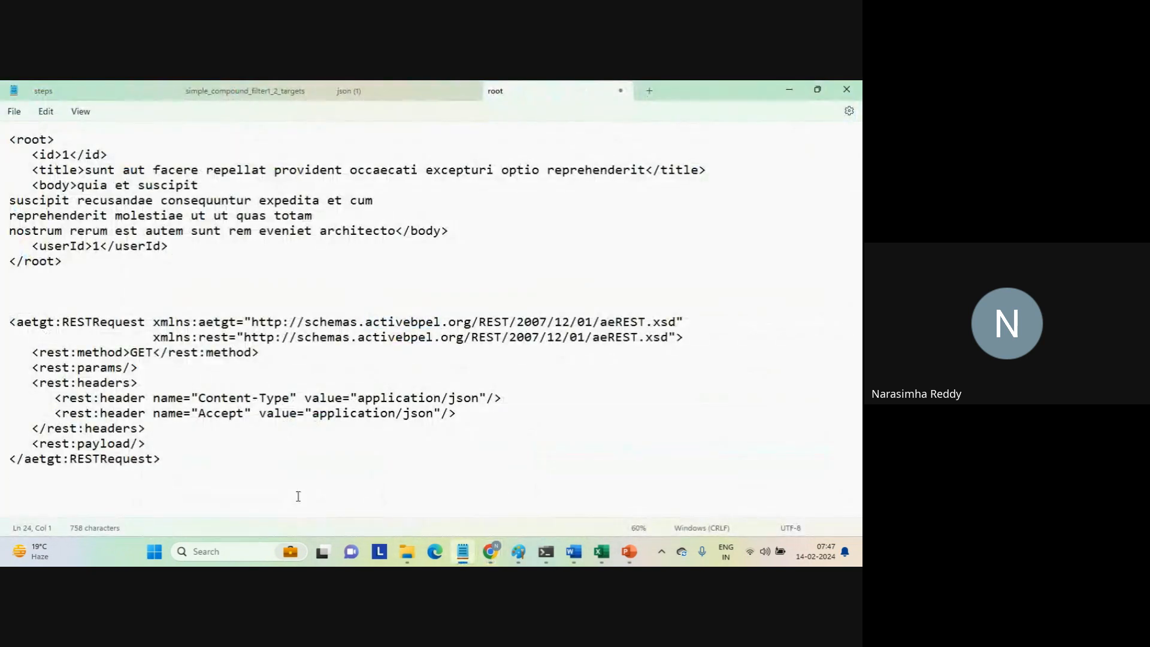
pyautogui.hotkey('ctrl', 'v')
pyautogui.tripleClick(261, 449)
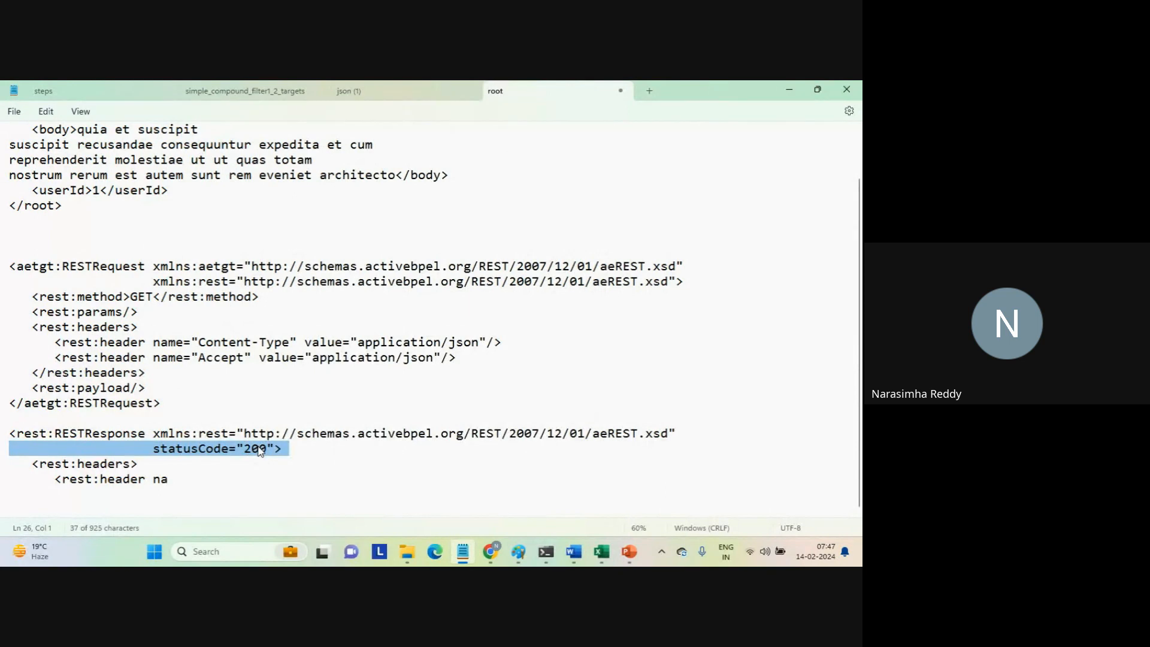
# Go back to Informatica, move down through the REST response headers and copy the complete REST response.
pyautogui.hotkey('alt', 'Tab')
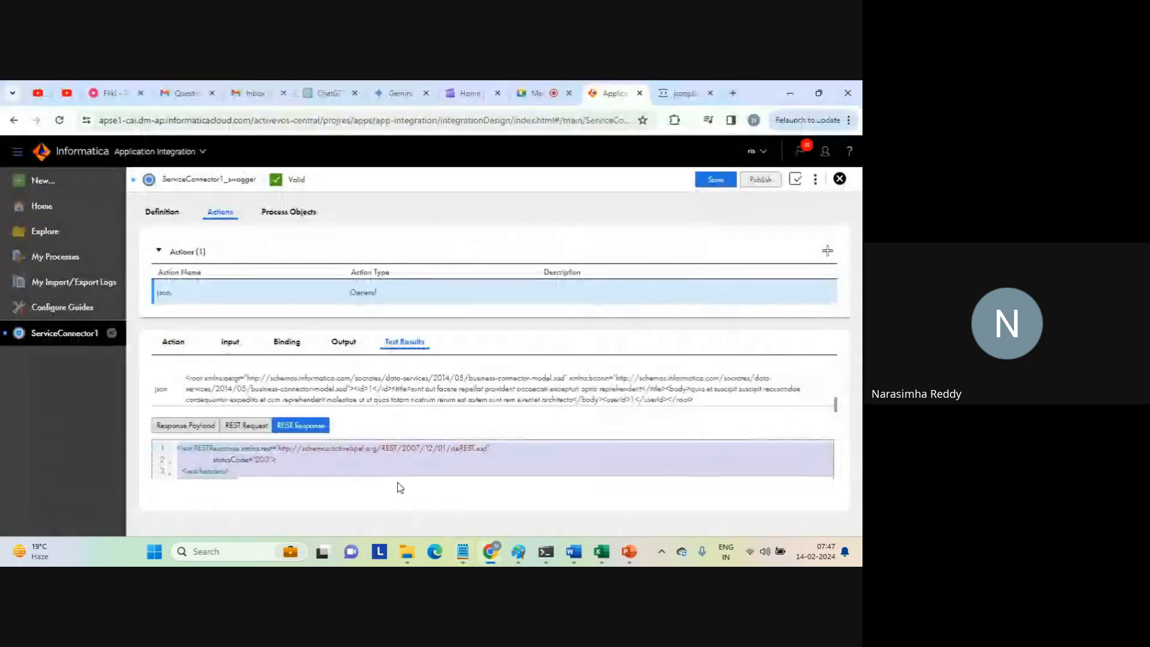
pyautogui.hotkey('shift', 'Down')
pyautogui.hotkey('shift', 'Down')
pyautogui.hotkey('shift', 'Down')
pyautogui.hotkey('shift', 'Down')
pyautogui.hotkey('shift', 'Down')
pyautogui.hotkey('shift', 'Down')
pyautogui.hotkey('shift', 'Down')
pyautogui.hotkey('shift', 'Down')
pyautogui.hotkey('shift', 'Down')
pyautogui.hotkey('shift', 'Down')
pyautogui.hotkey('shift', 'Down')
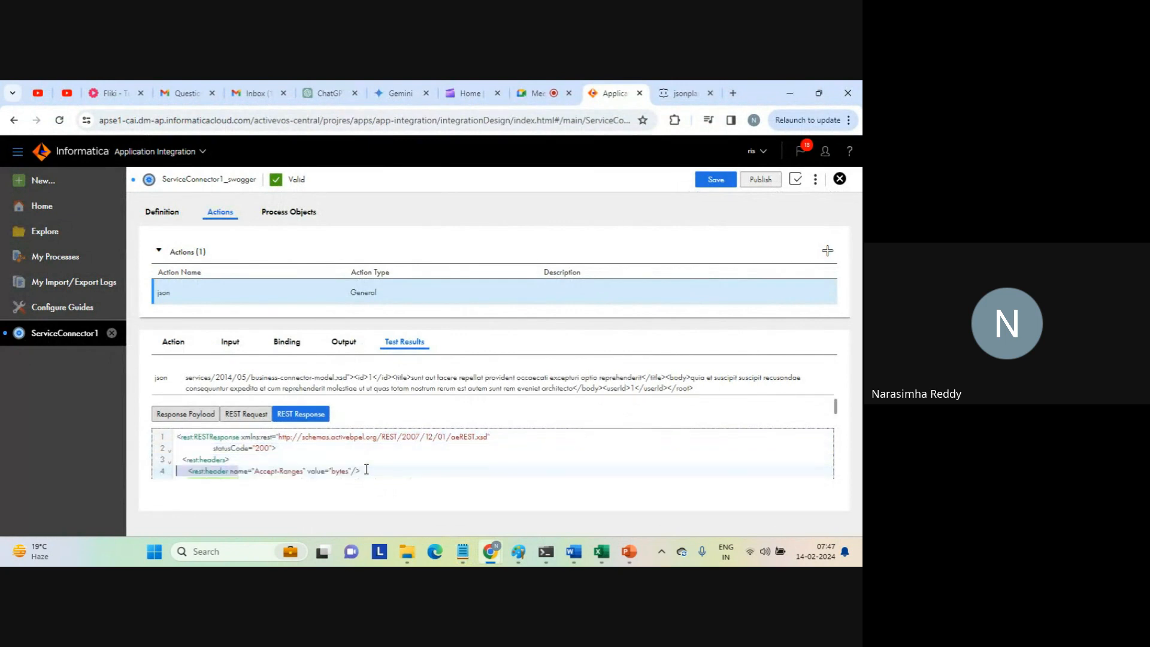
pyautogui.hotkey('shift', 'Down')
pyautogui.hotkey('shift', 'Down')
pyautogui.hotkey('shift', 'Down')
pyautogui.hotkey('shift', 'Down')
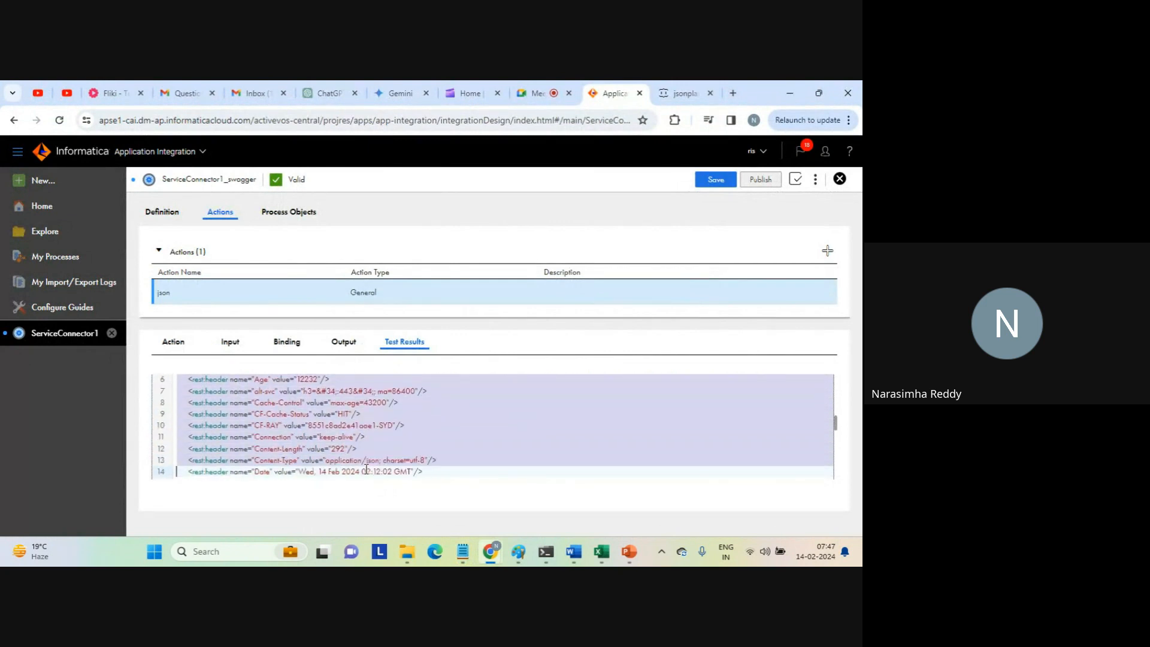
pyautogui.press('Down')
pyautogui.press('Down')
pyautogui.press('Down')
pyautogui.press('Down')
pyautogui.press('Down')
pyautogui.press('Down')
pyautogui.press('Down')
pyautogui.press('Down')
pyautogui.press('Down')
pyautogui.press('Down')
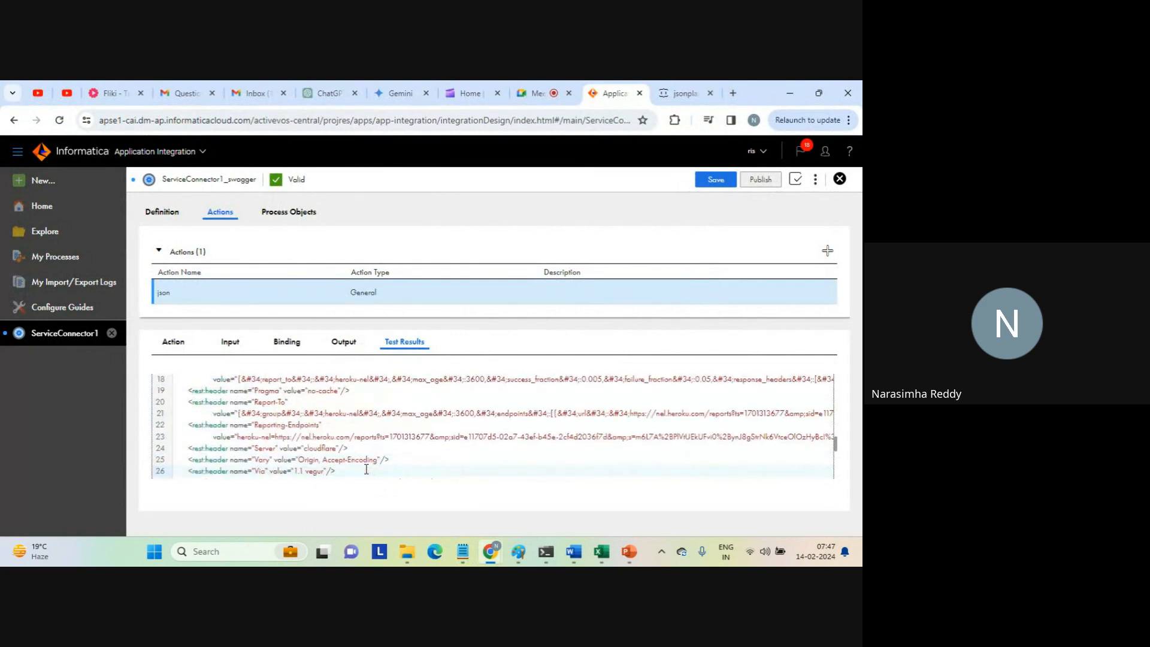
pyautogui.hotkey('ctrl', 'a')
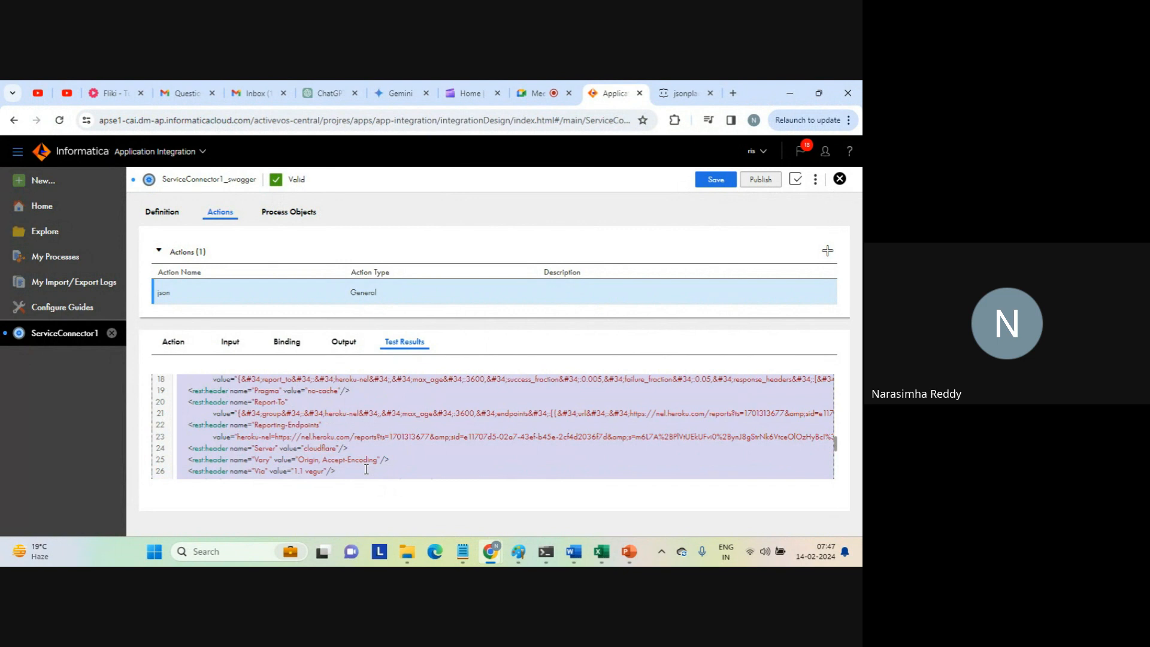
# Replace the partial REST response in the Notepad document with the complete copied response.
pyautogui.hotkey('alt', 'Tab')
pyautogui.moveTo(125, 475); pyautogui.dragTo(11, 435)
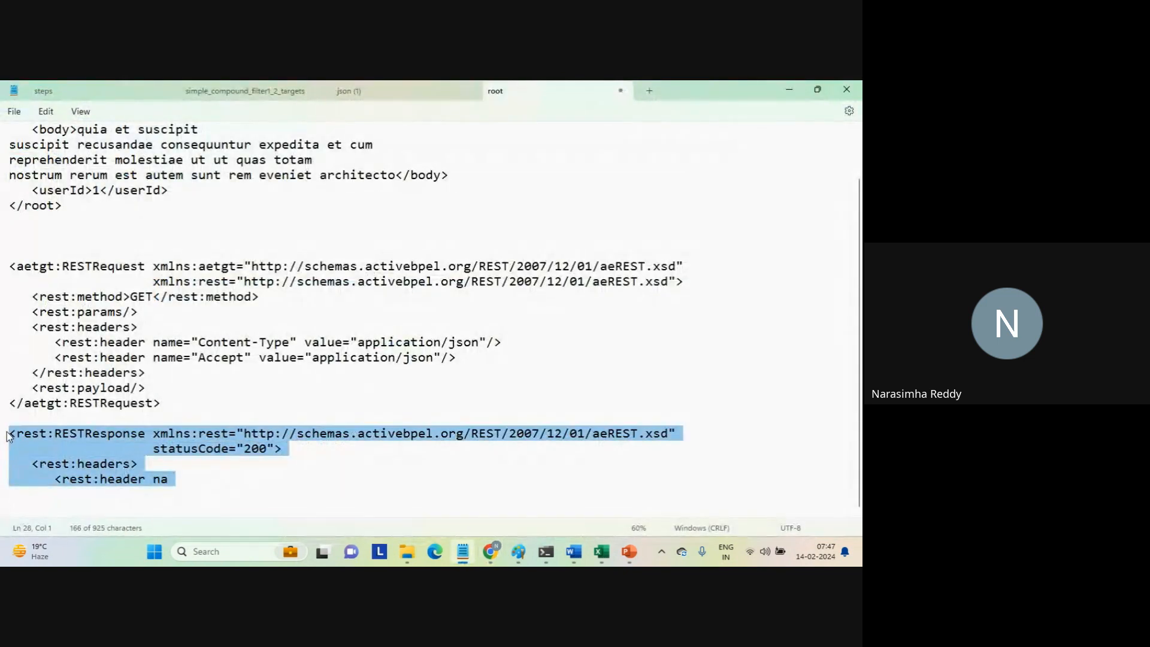
pyautogui.hotkey('ctrl', 'v')
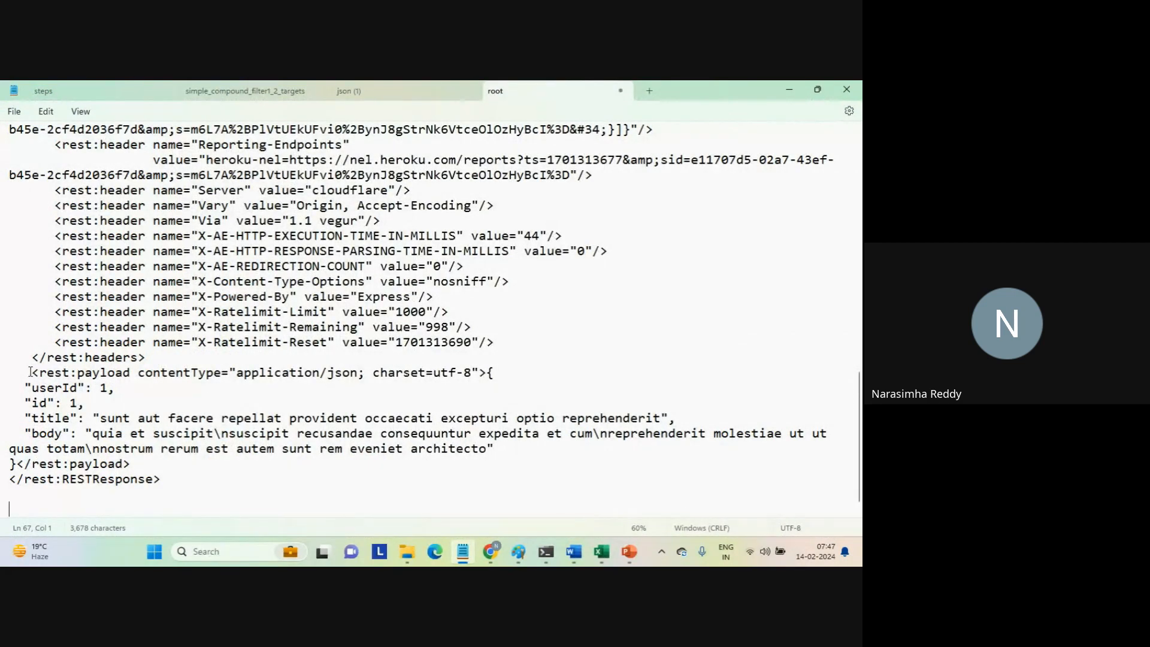
# Review the JSON payload of the REST response and compare it with the REST request block in Notepad.
pyautogui.moveTo(24, 388); pyautogui.dragTo(542, 451)
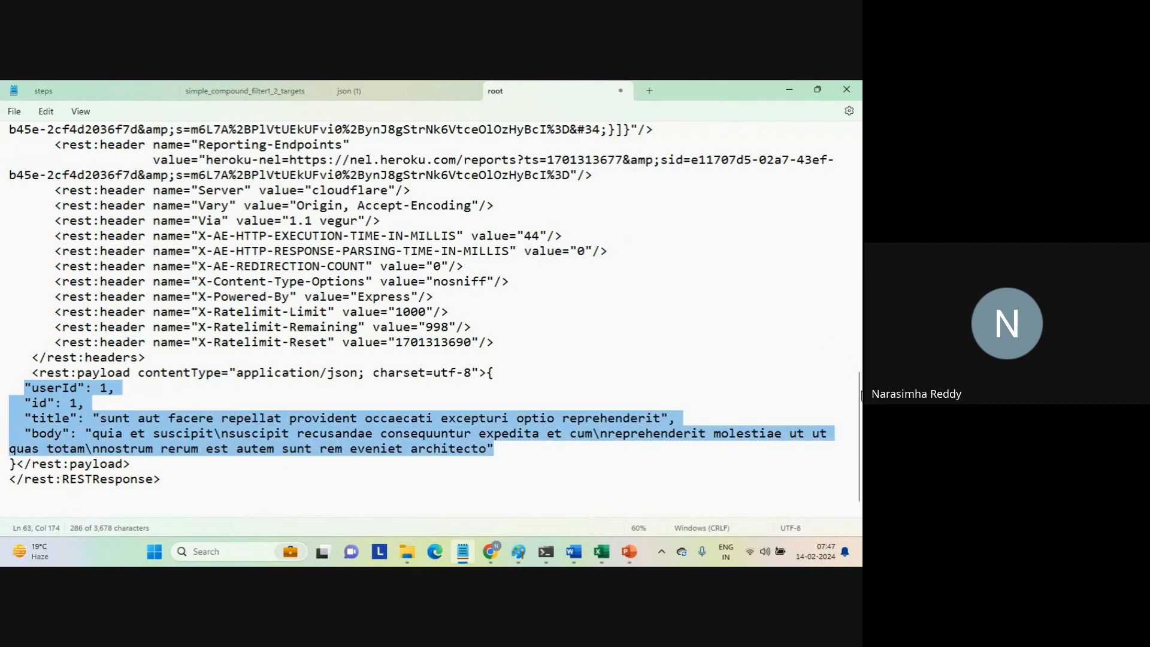
pyautogui.scroll(5, 844, 339)
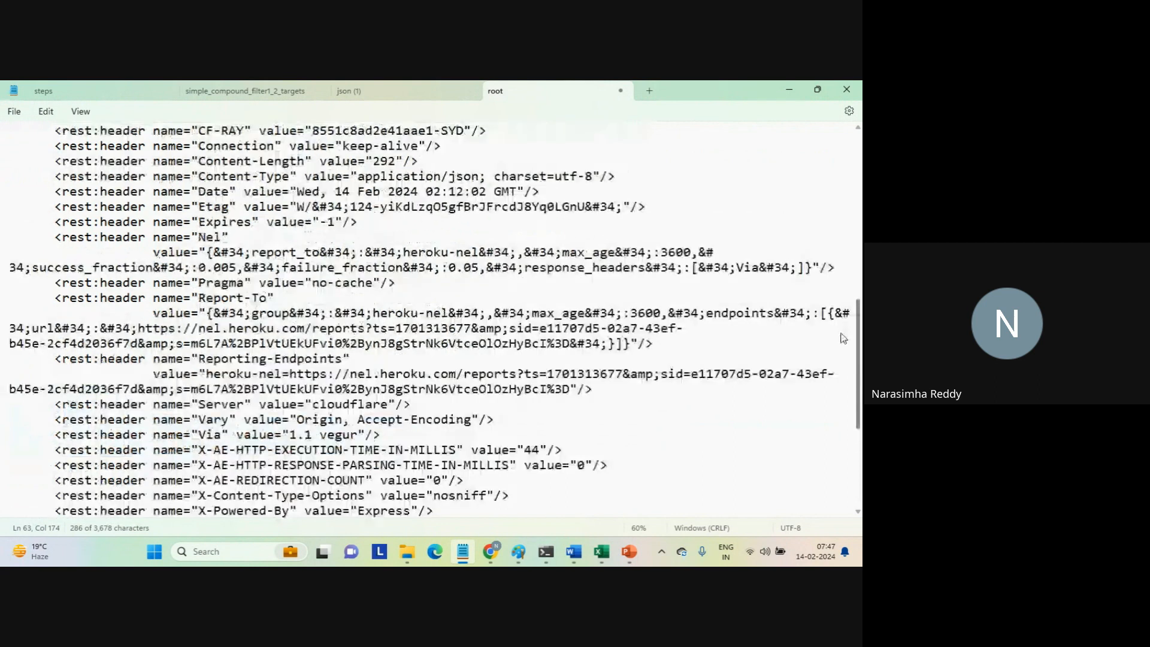
pyautogui.scroll(8, 790, 226)
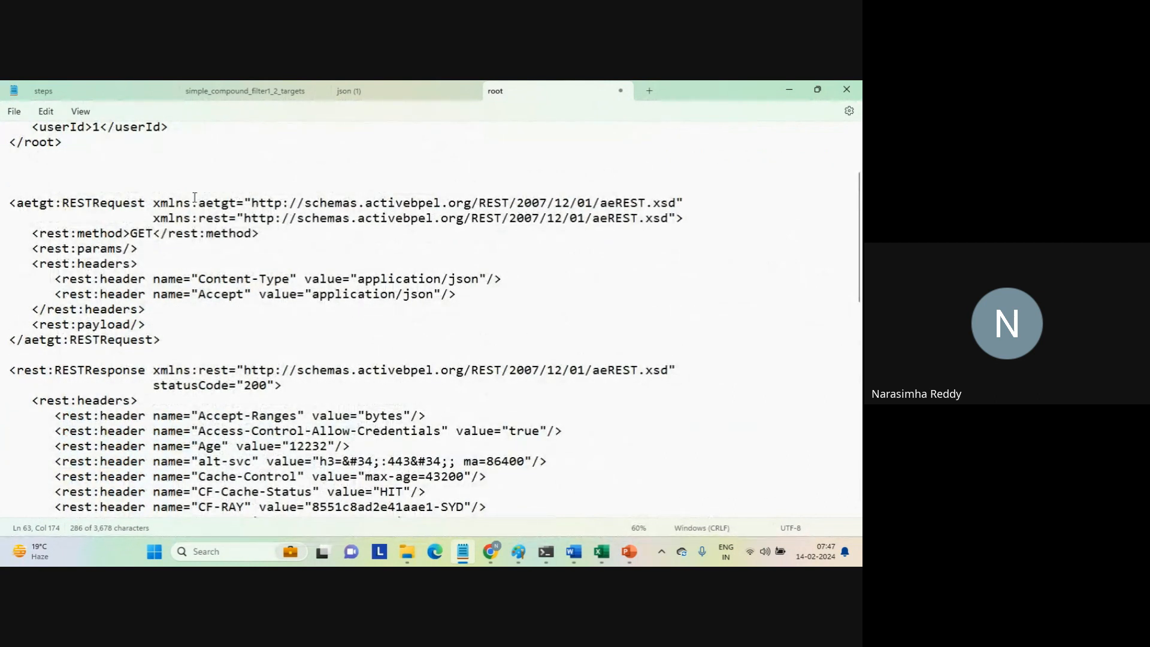
pyautogui.moveTo(144, 185); pyautogui.dragTo(231, 341)
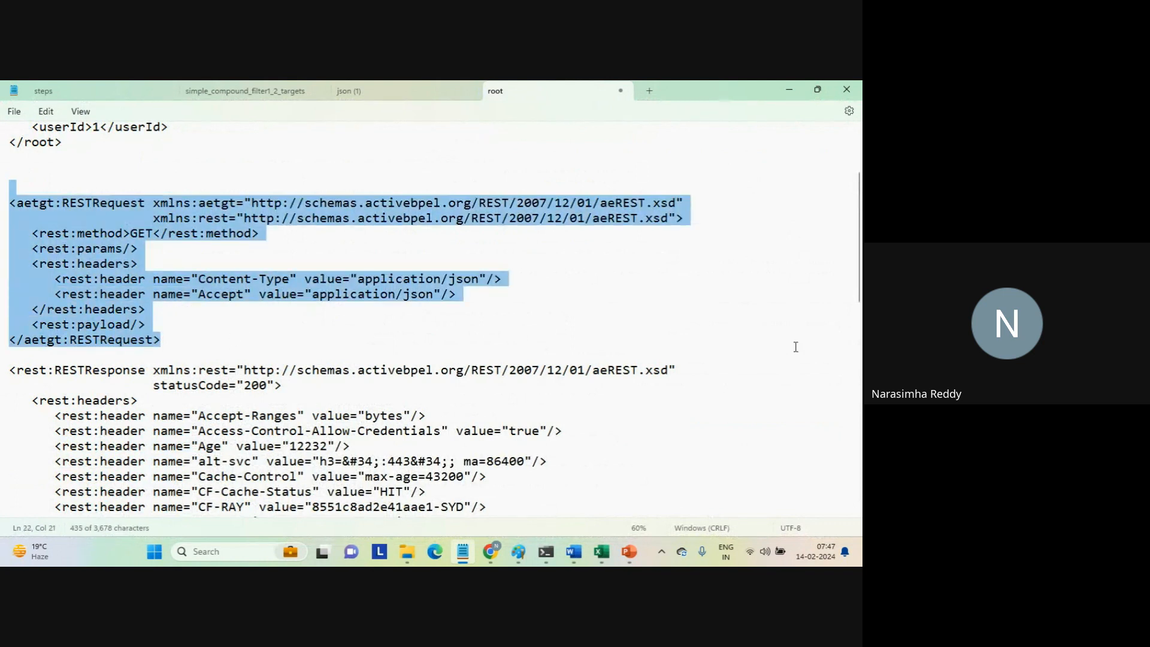
# Examine the REST response in the Notepad document, from its opening tag through the headers block to the JSON payload.
pyautogui.scroll(-4, 860, 266)
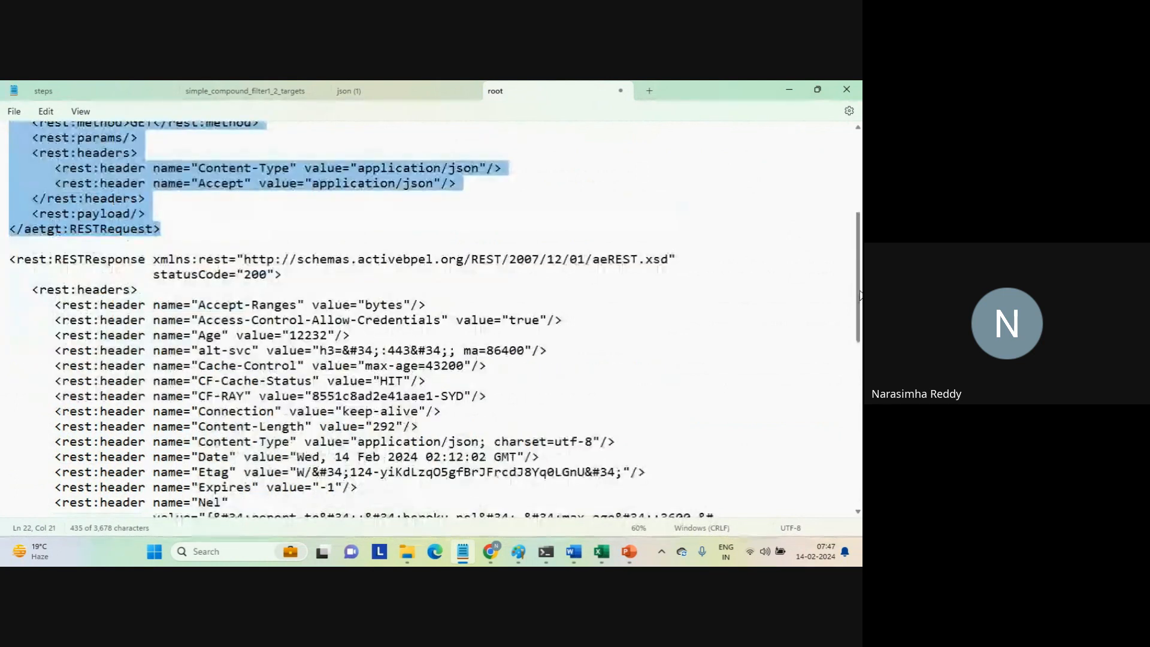
pyautogui.doubleClick(99, 176)
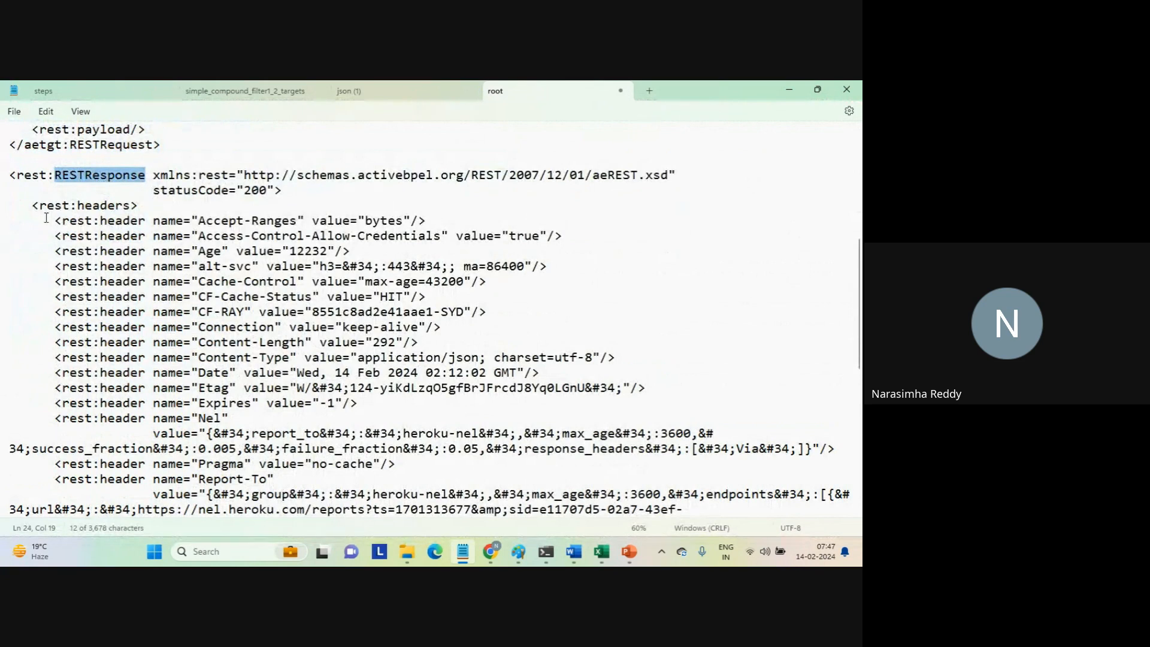
pyautogui.moveTo(24, 206); pyautogui.dragTo(435, 499)
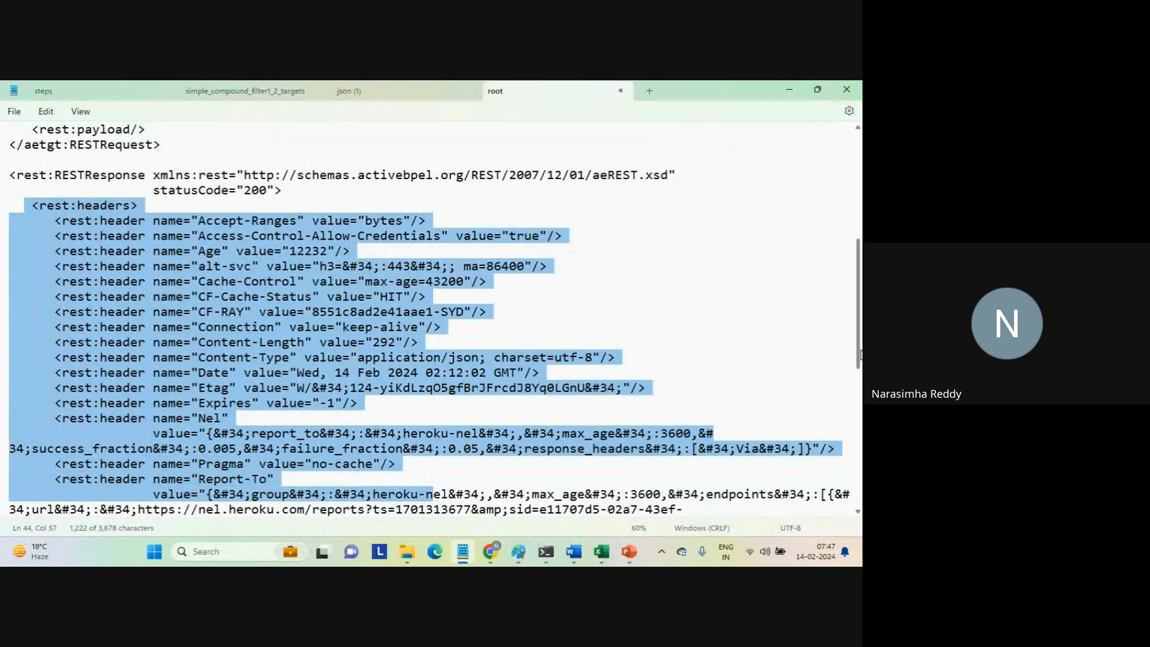
pyautogui.moveTo(859, 355); pyautogui.dragTo(859, 495)
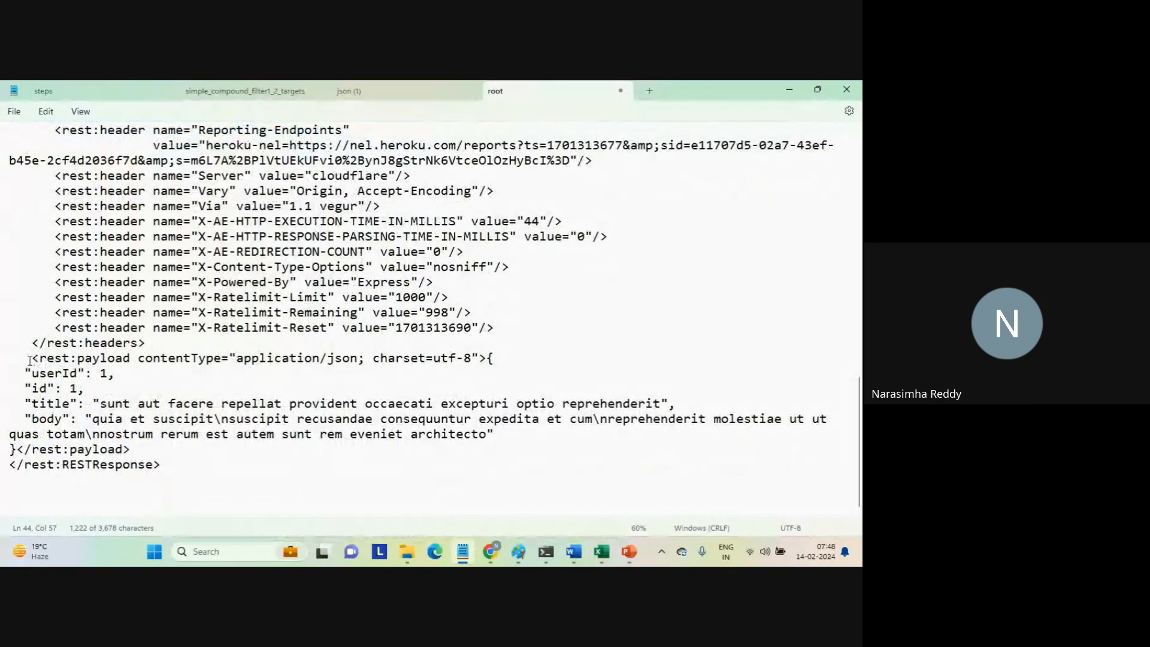
pyautogui.moveTo(24, 357); pyautogui.dragTo(203, 451)
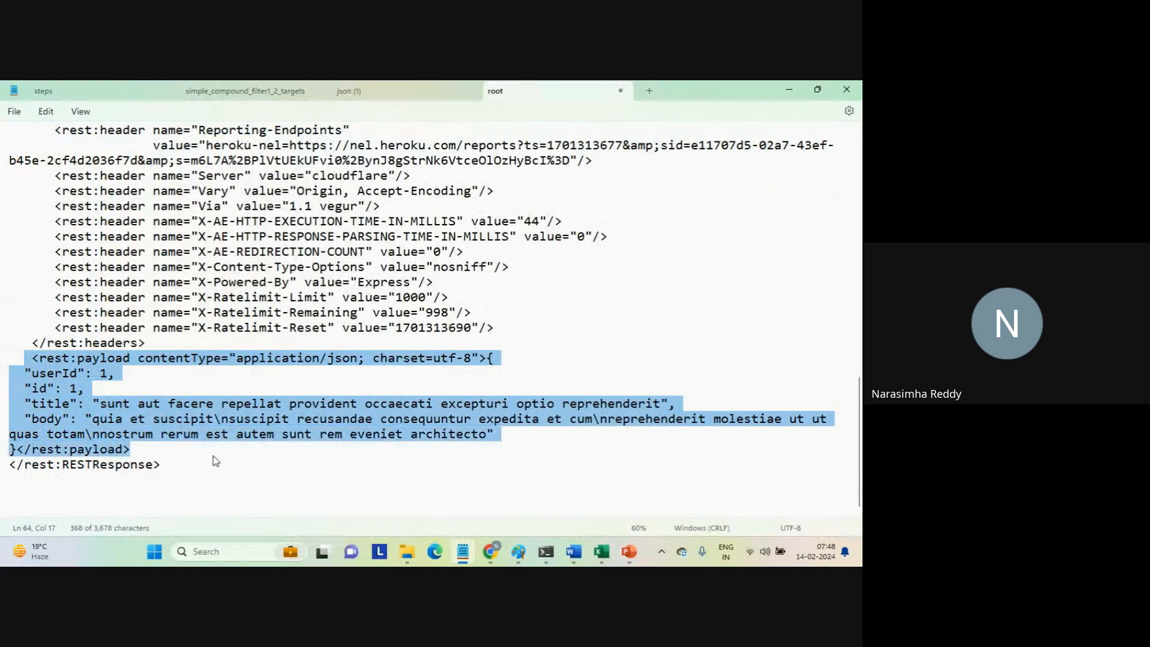
pyautogui.click(213, 456)
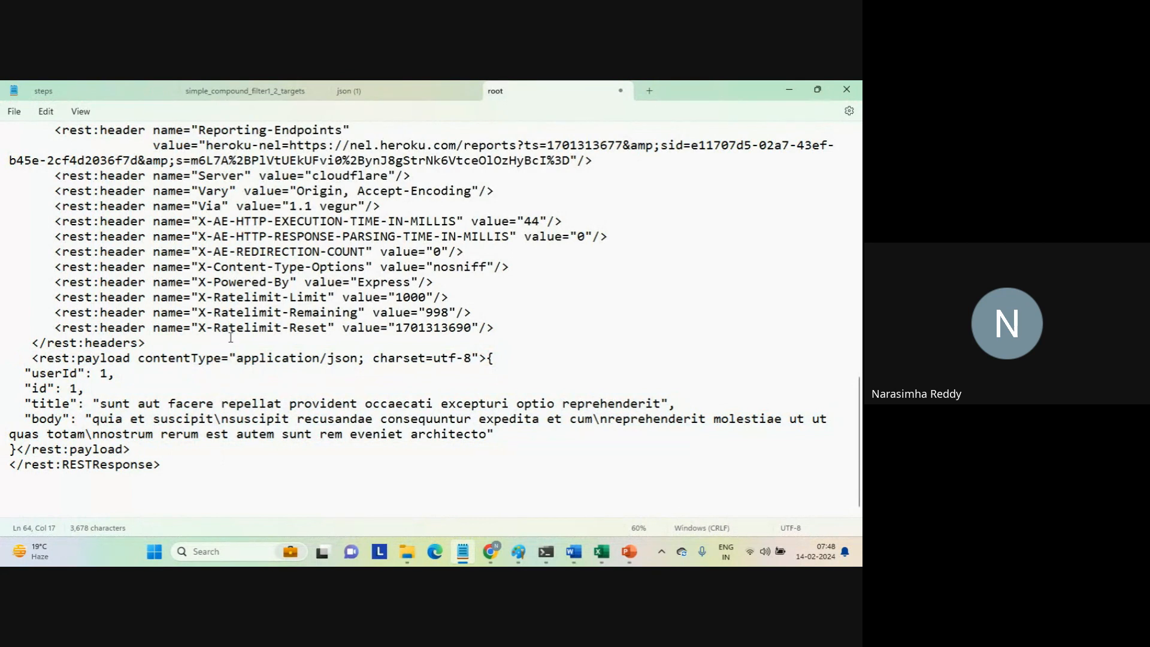
# Switch to Chrome, check the original JSON on the jsonplaceholder posts/1 page, and return to the Informatica service connector.
pyautogui.moveTo(491, 551)
pyautogui.click(446, 483)
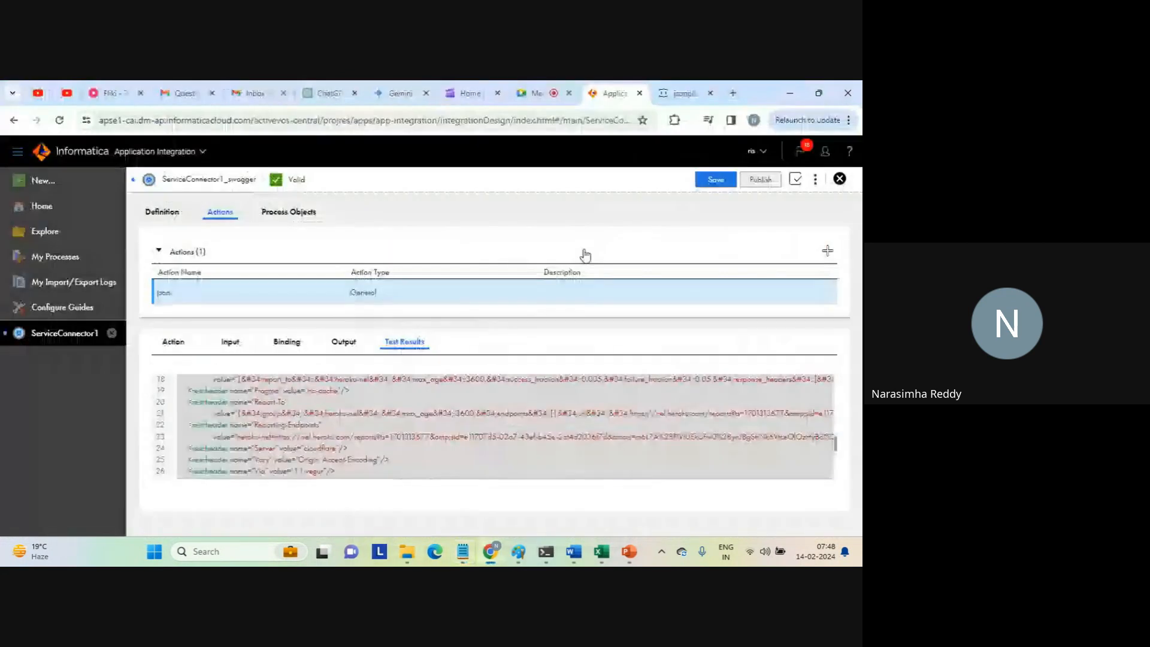
pyautogui.click(678, 94)
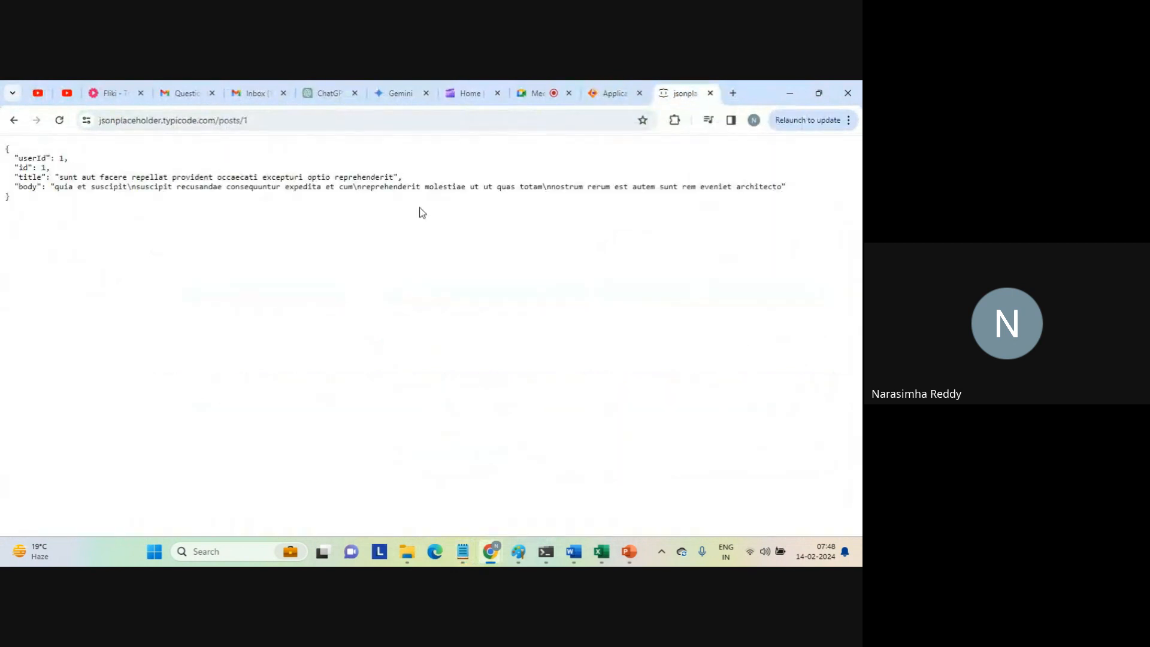
pyautogui.click(604, 94)
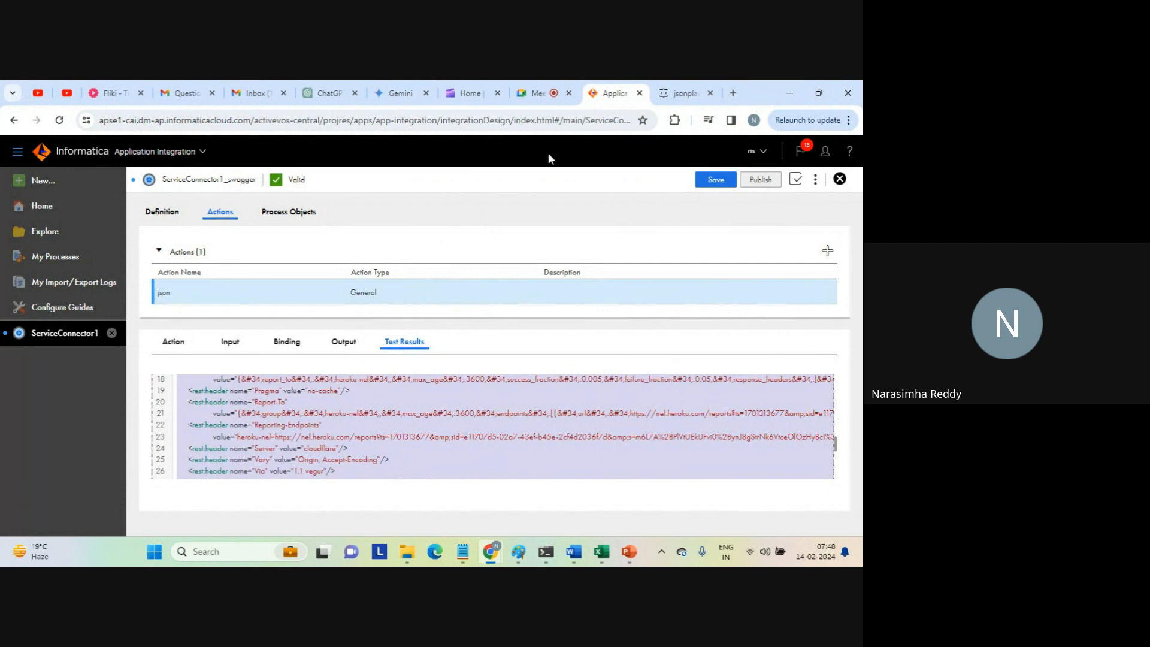
pyautogui.click(532, 94)
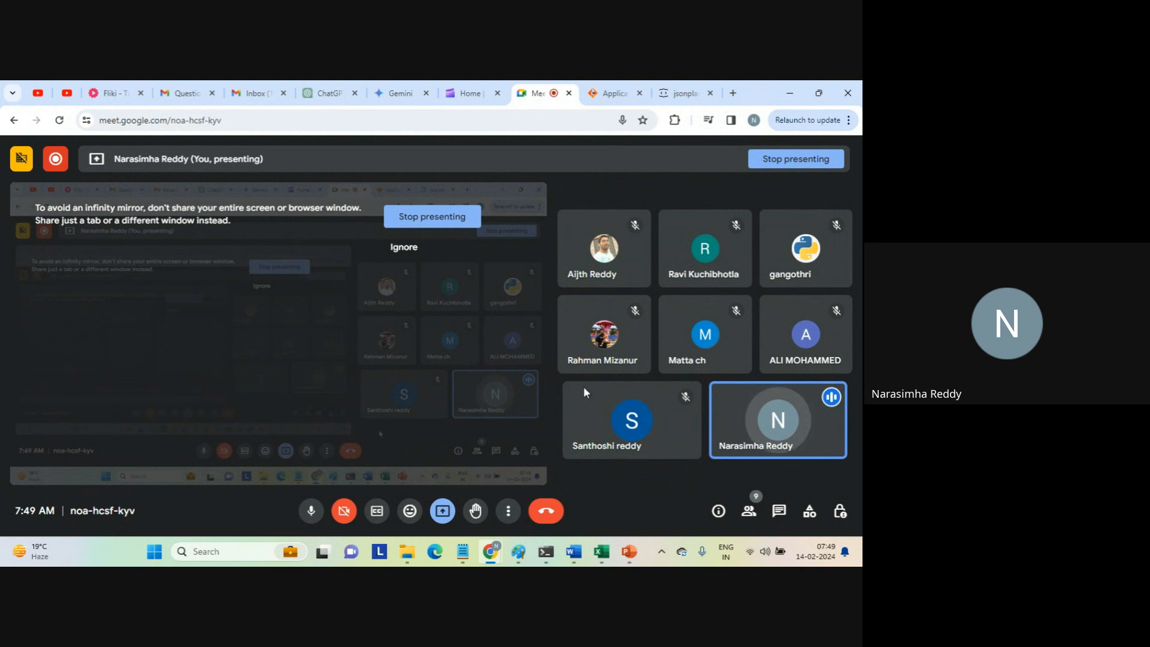
pyautogui.click(611, 93)
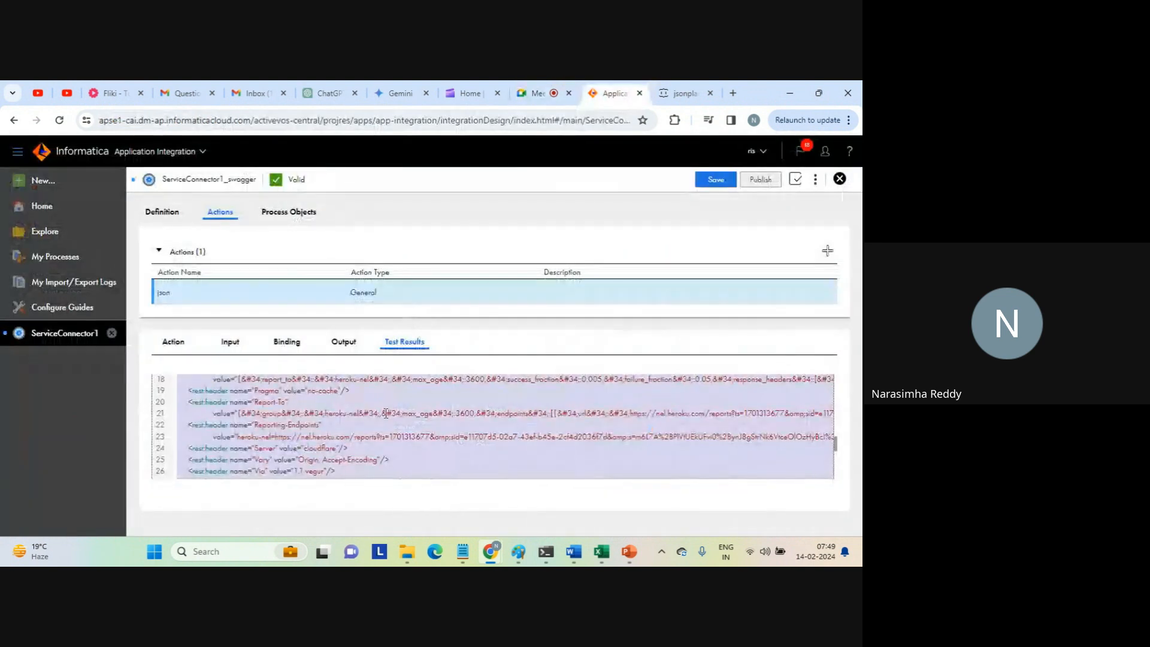
pyautogui.click(387, 414)
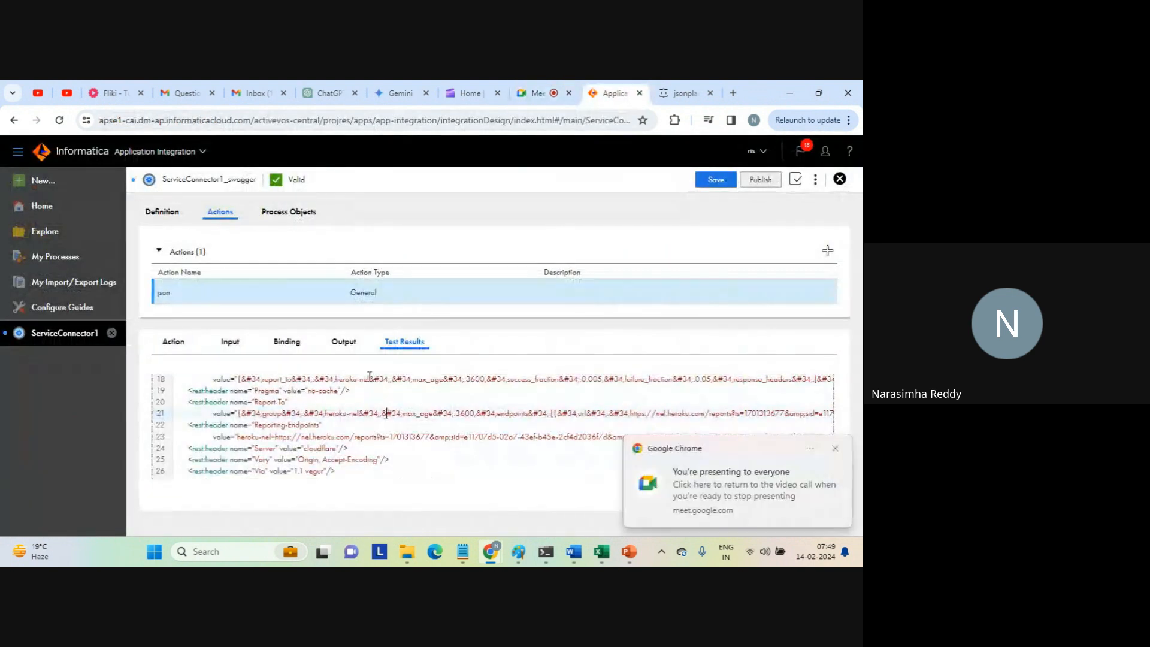
pyautogui.click(838, 451)
# Review the service connector's process objects and show the fields of the integer object.
pyautogui.click(289, 212)
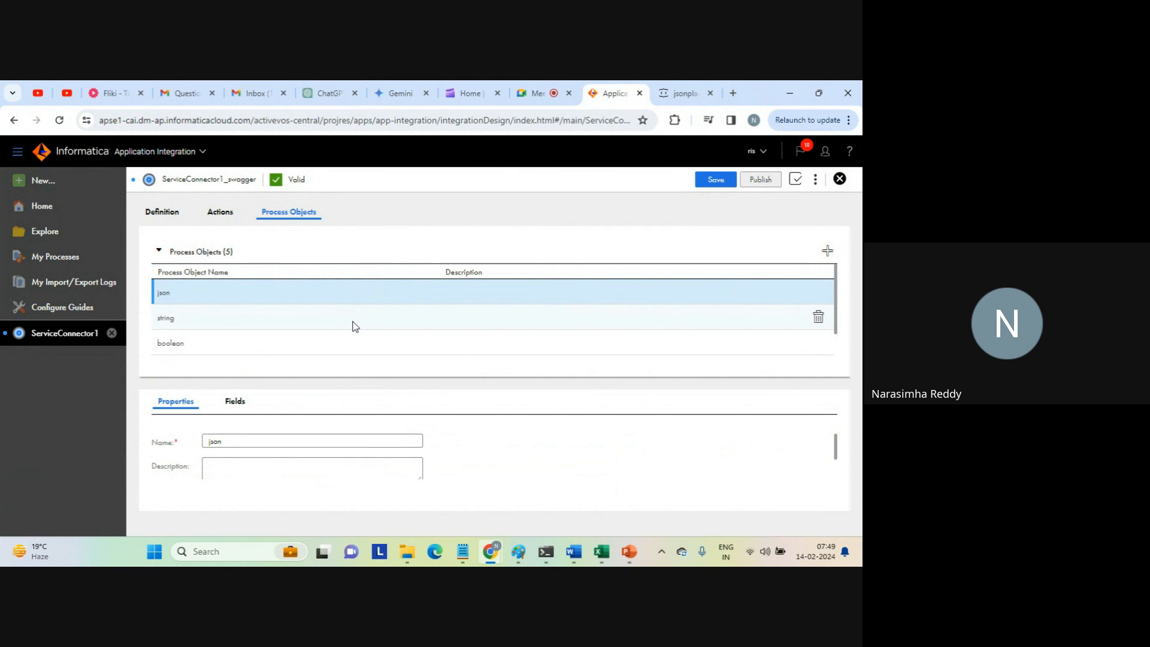
pyautogui.doubleClick(160, 294)
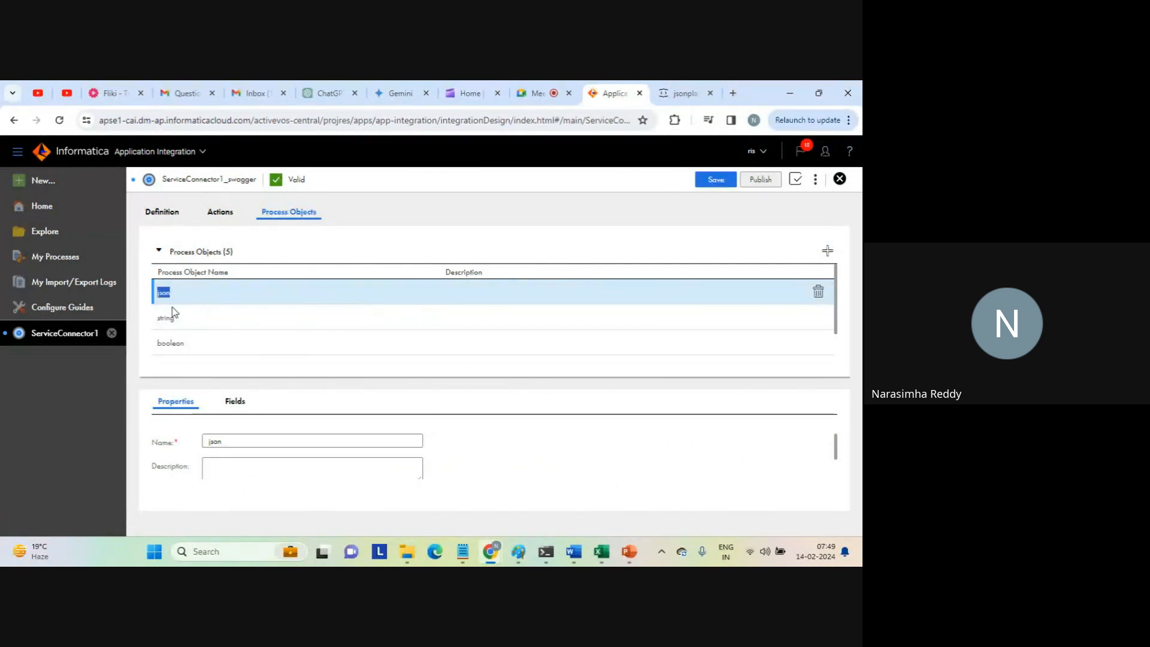
pyautogui.moveTo(175, 313); pyautogui.dragTo(201, 343)
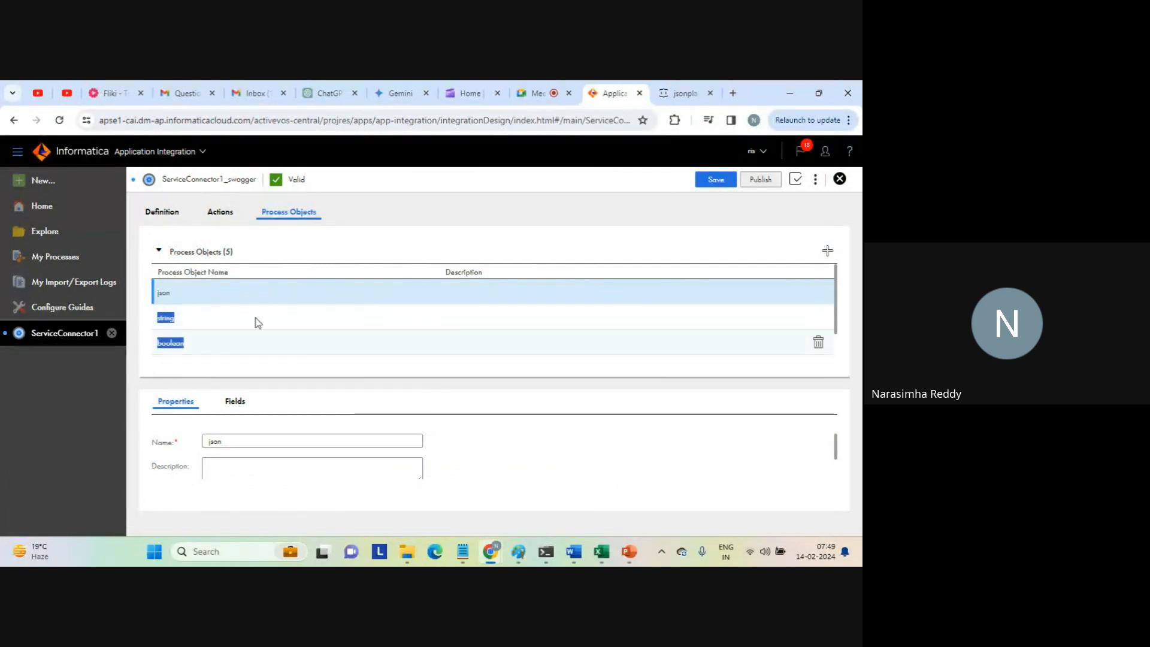
pyautogui.scroll(-2, 836, 306)
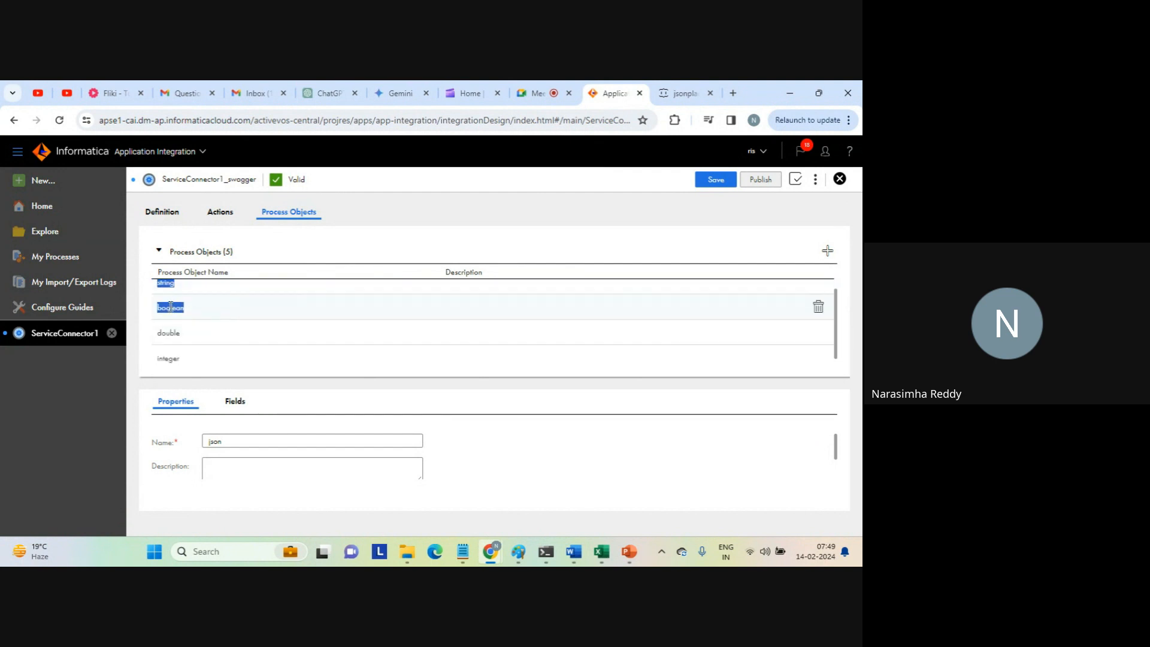
pyautogui.click(215, 356)
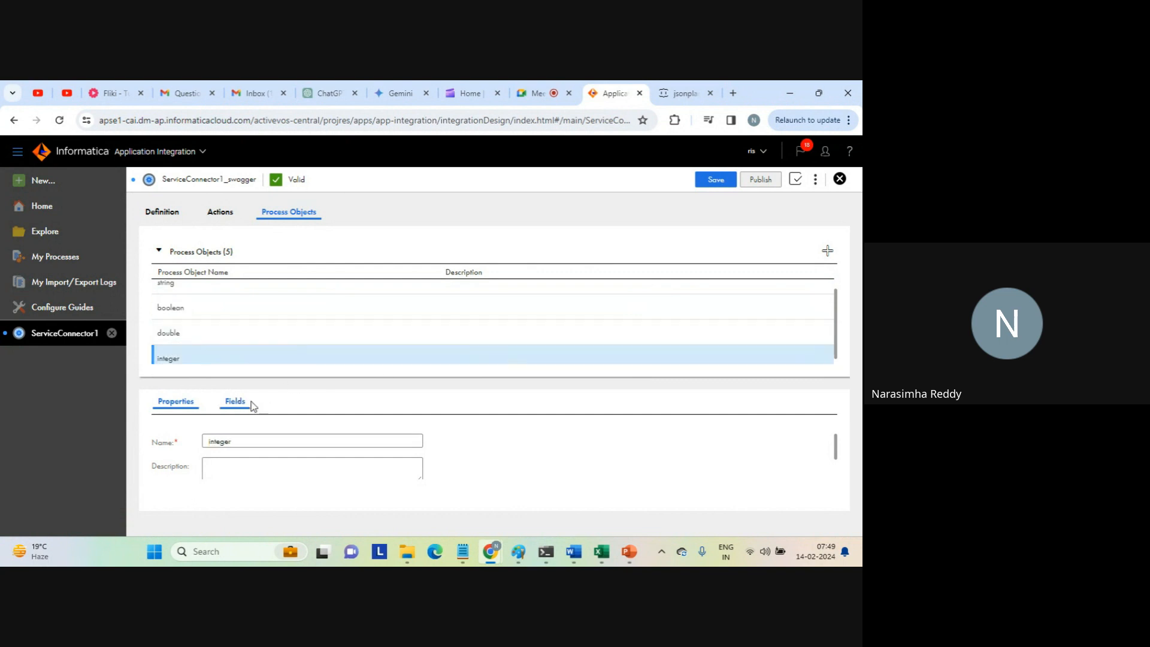
pyautogui.click(234, 407)
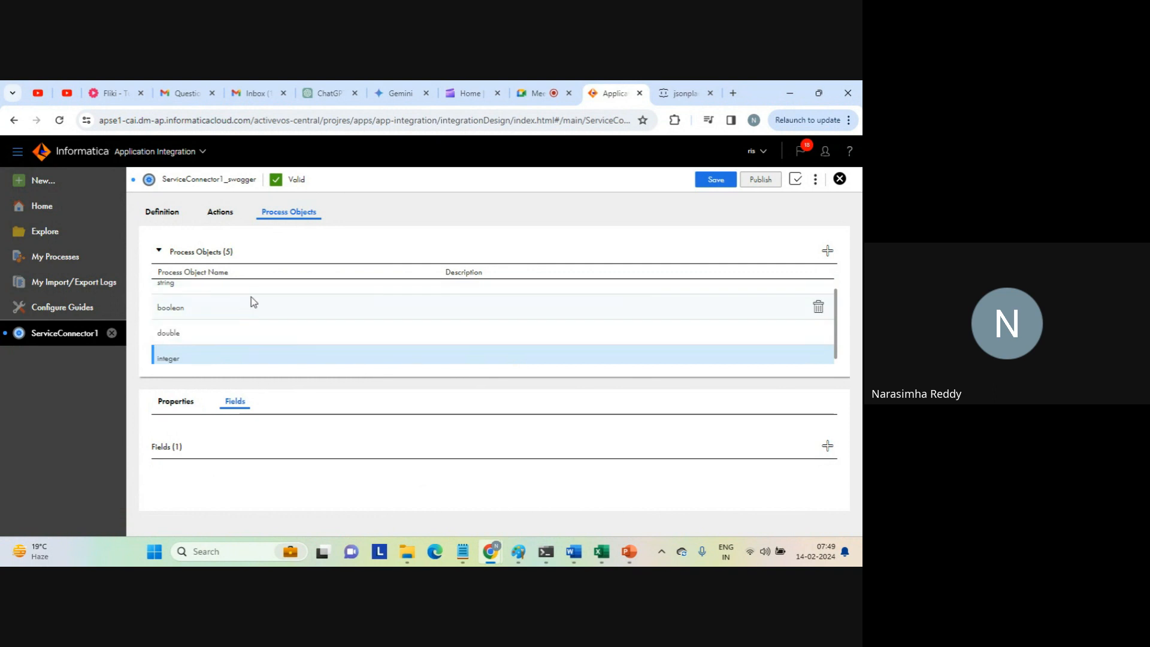
# Compare the attributes on the jsonplaceholder posts/1 page with the fields of the boolean and json process objects.
pyautogui.click(684, 94)
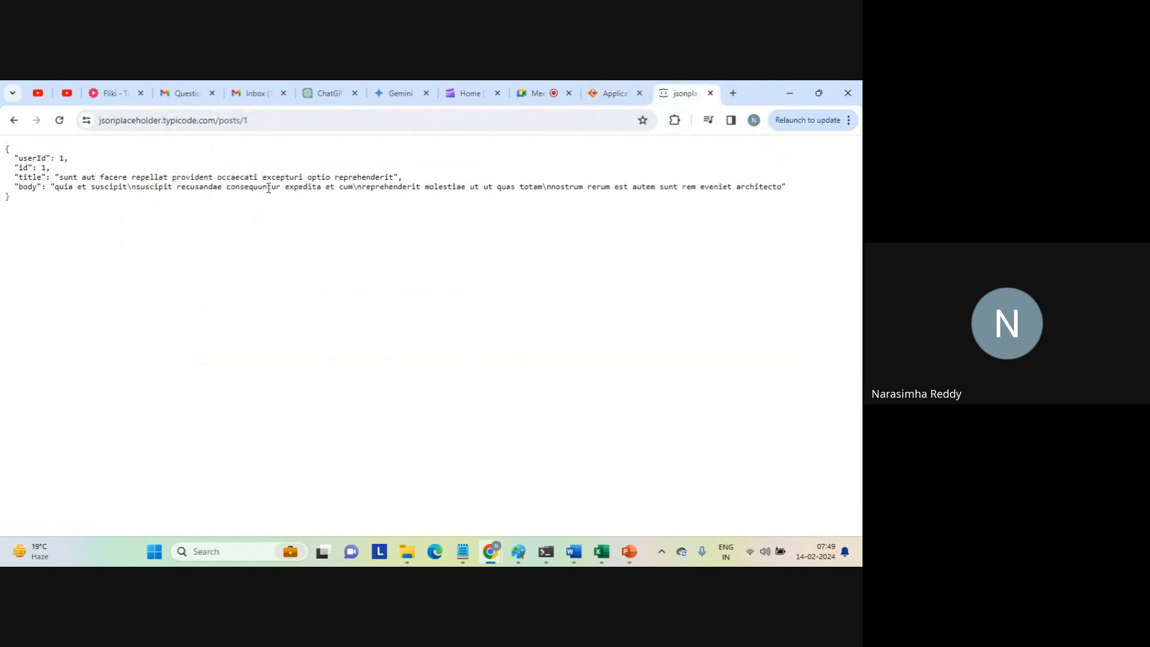
pyautogui.moveTo(15, 158); pyautogui.dragTo(203, 201)
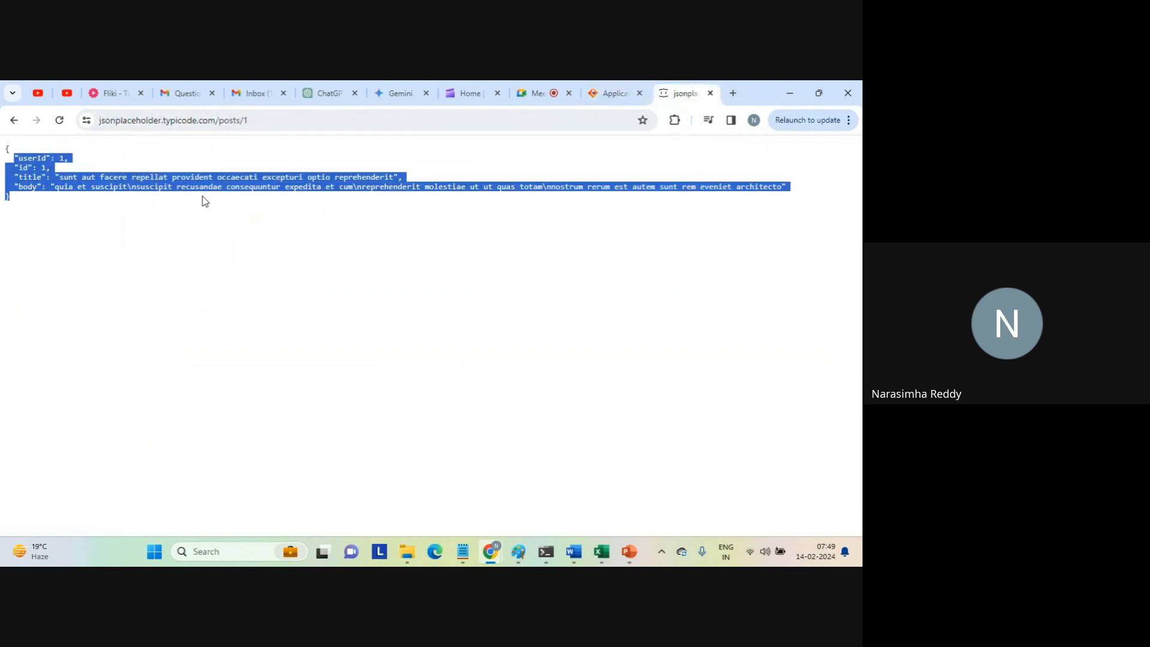
pyautogui.click(604, 96)
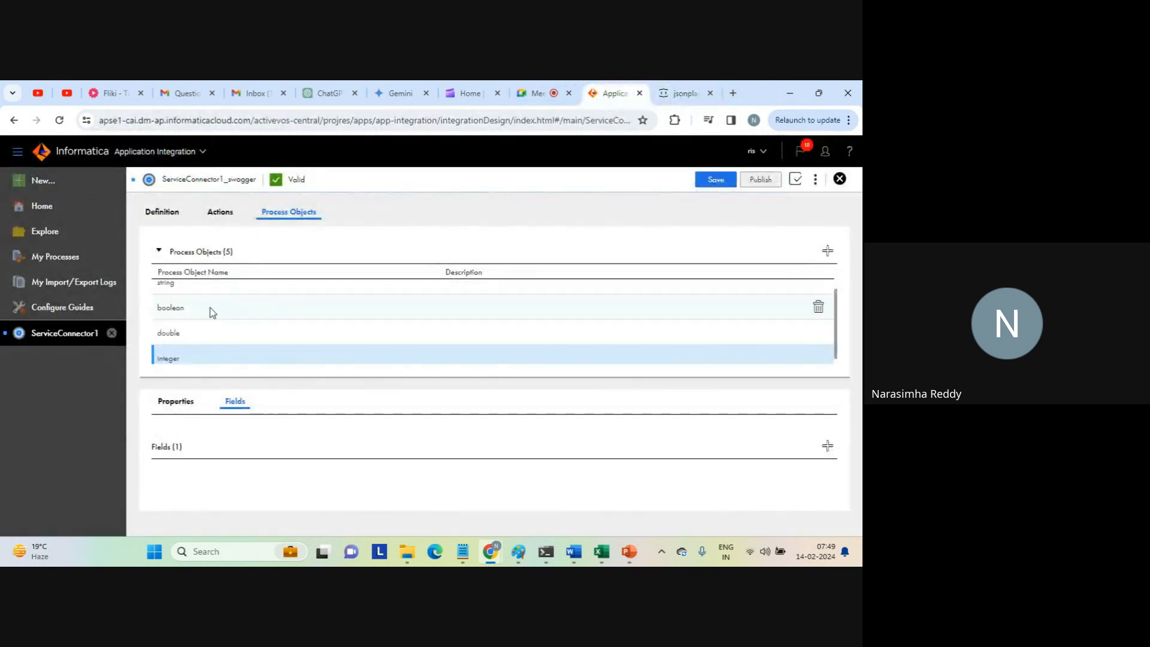
pyautogui.click(168, 306)
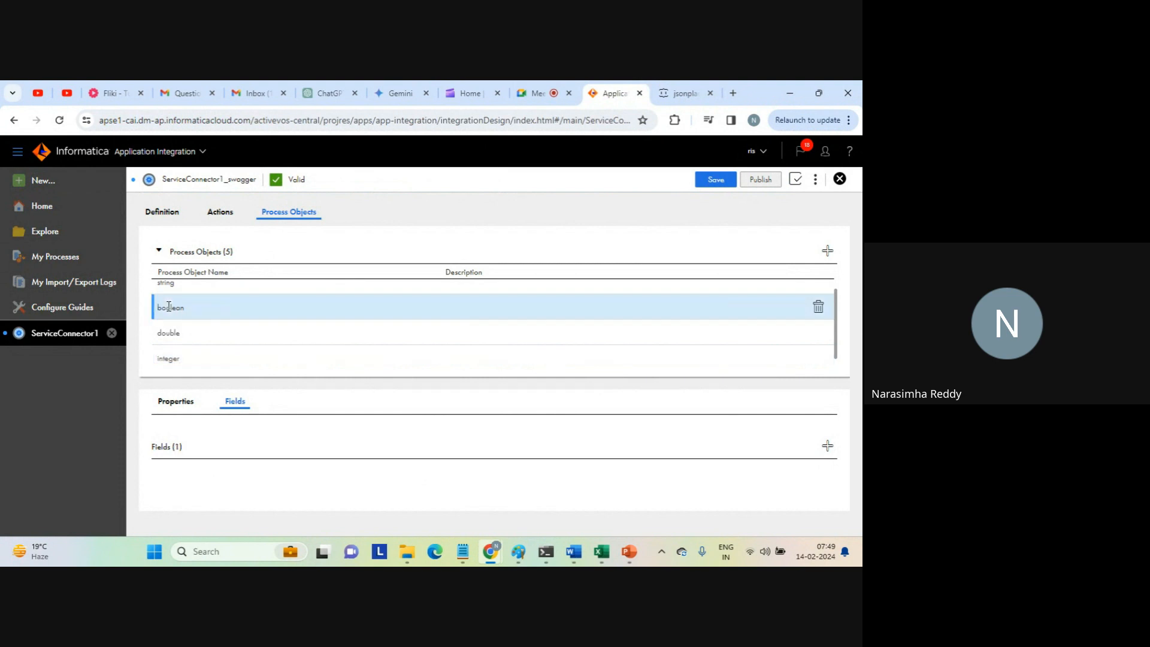
pyautogui.scroll(2, 169, 306)
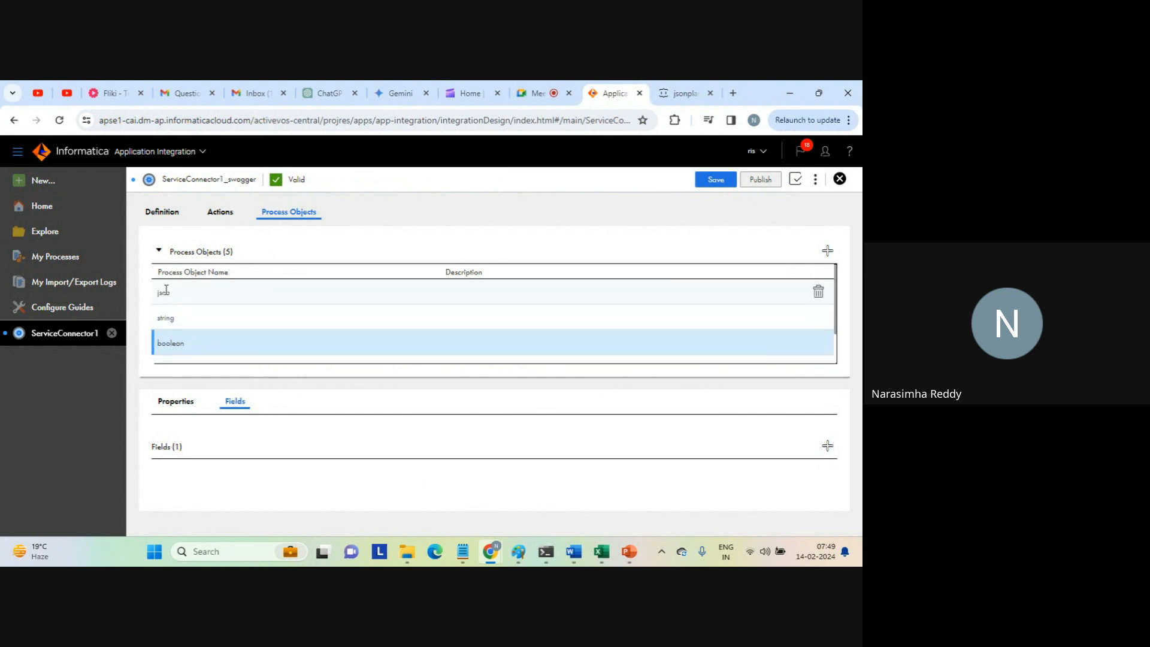
pyautogui.click(167, 290)
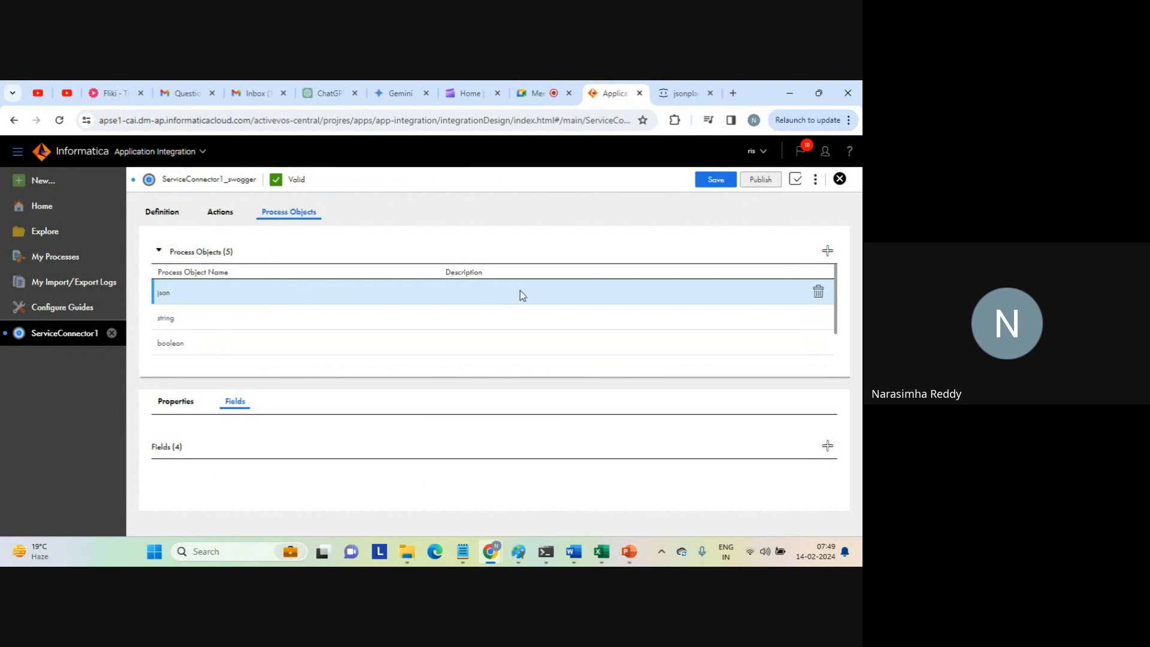
# Return to the connector's definition, save and publish ServiceConnector1_swagger, and close it.
pyautogui.click(170, 215)
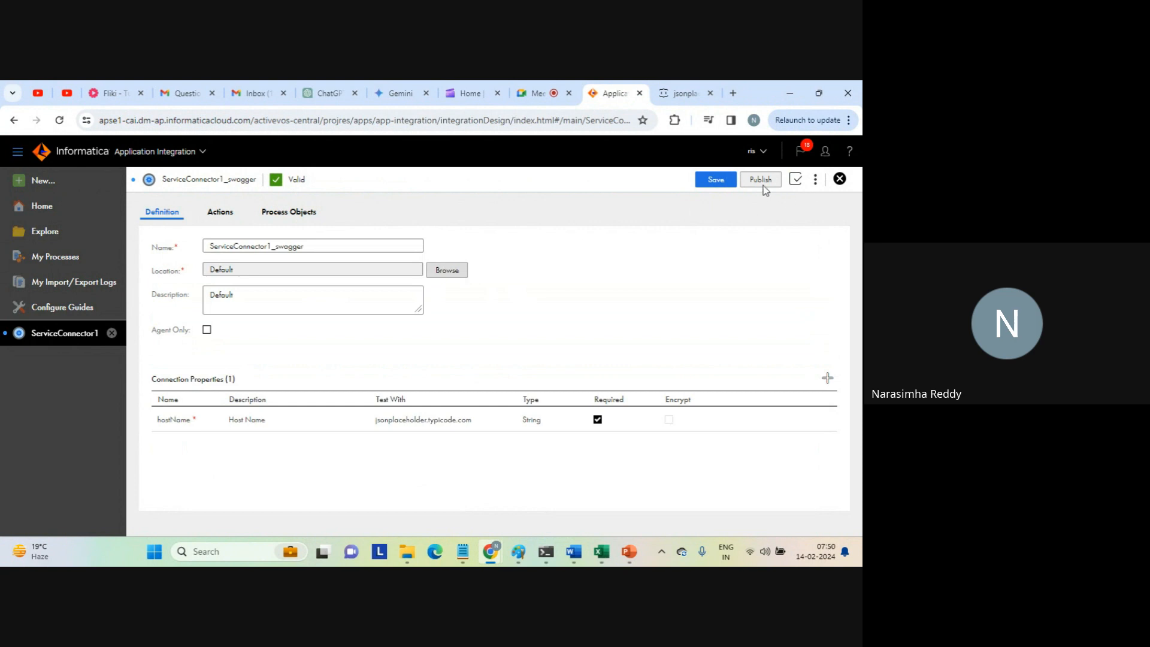
pyautogui.click(714, 182)
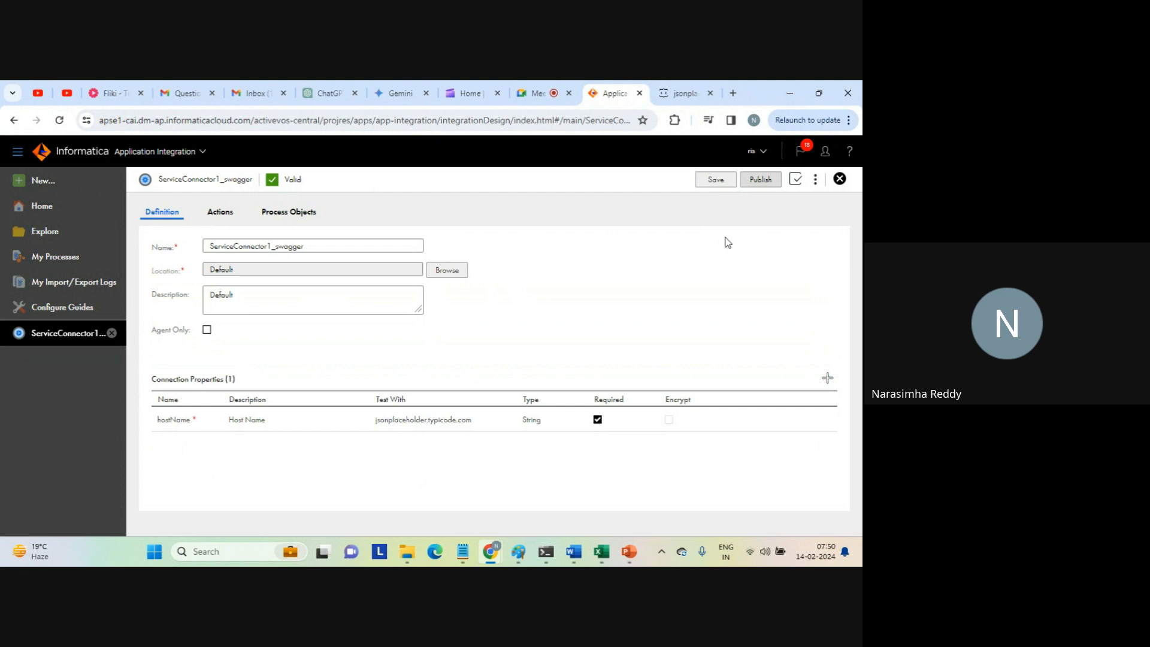
pyautogui.click(761, 180)
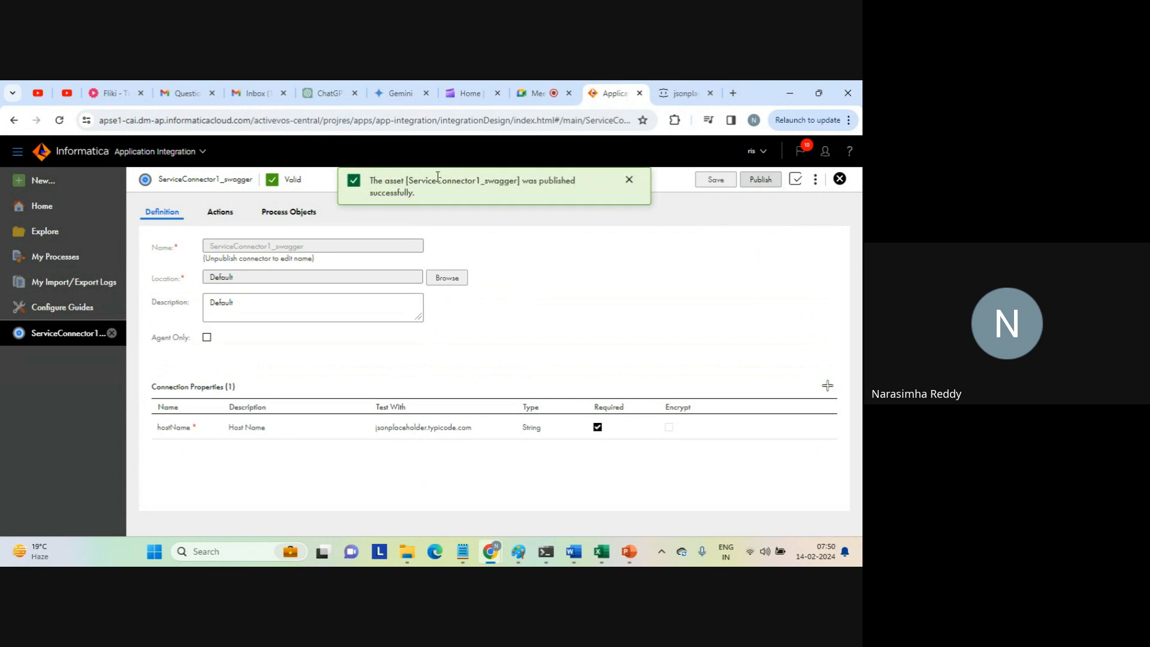
pyautogui.moveTo(372, 180); pyautogui.dragTo(424, 197)
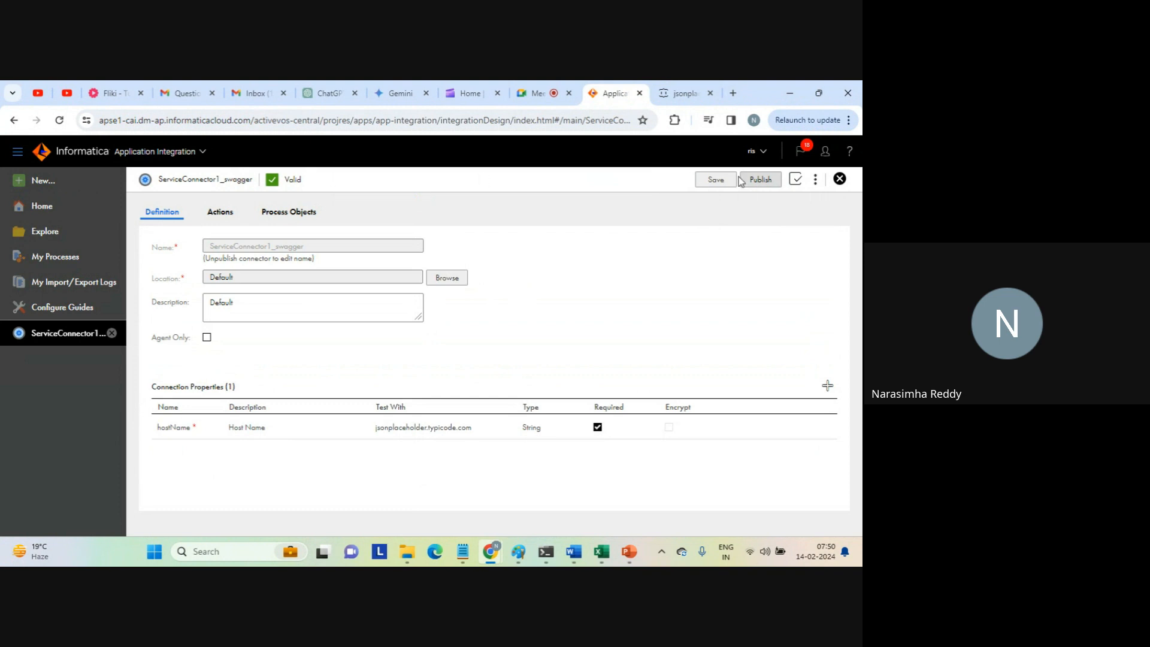
pyautogui.click(839, 180)
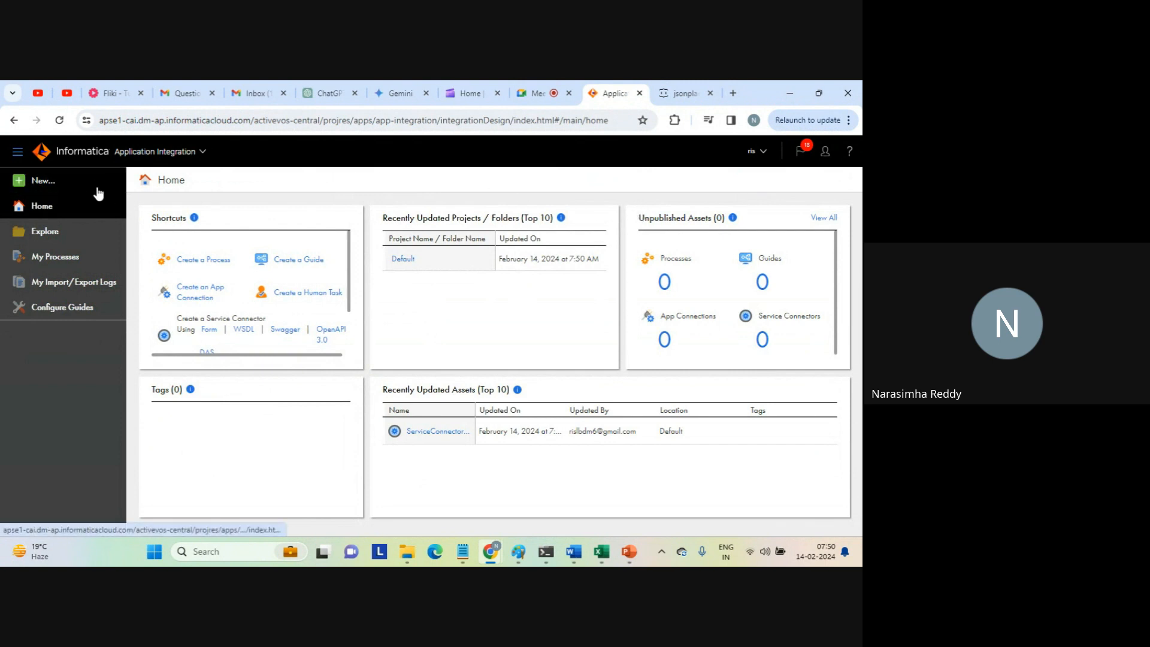
# Start a new asset, show the service connector types, and read the description of Service Connector using Form.
pyautogui.click(43, 180)
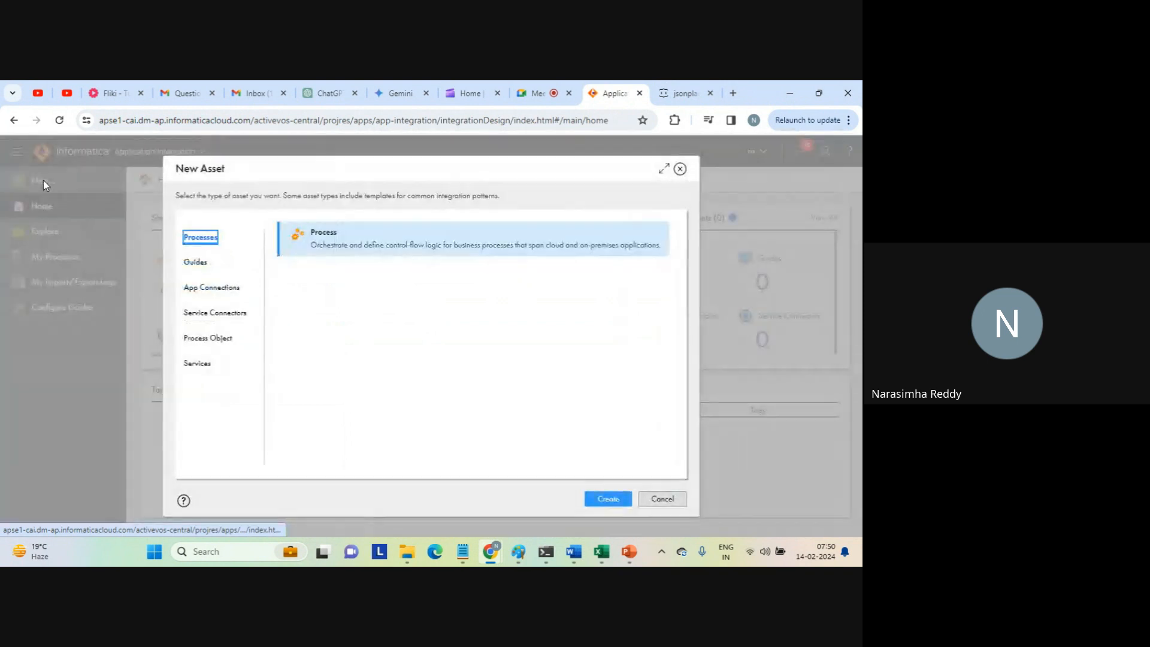
pyautogui.click(220, 313)
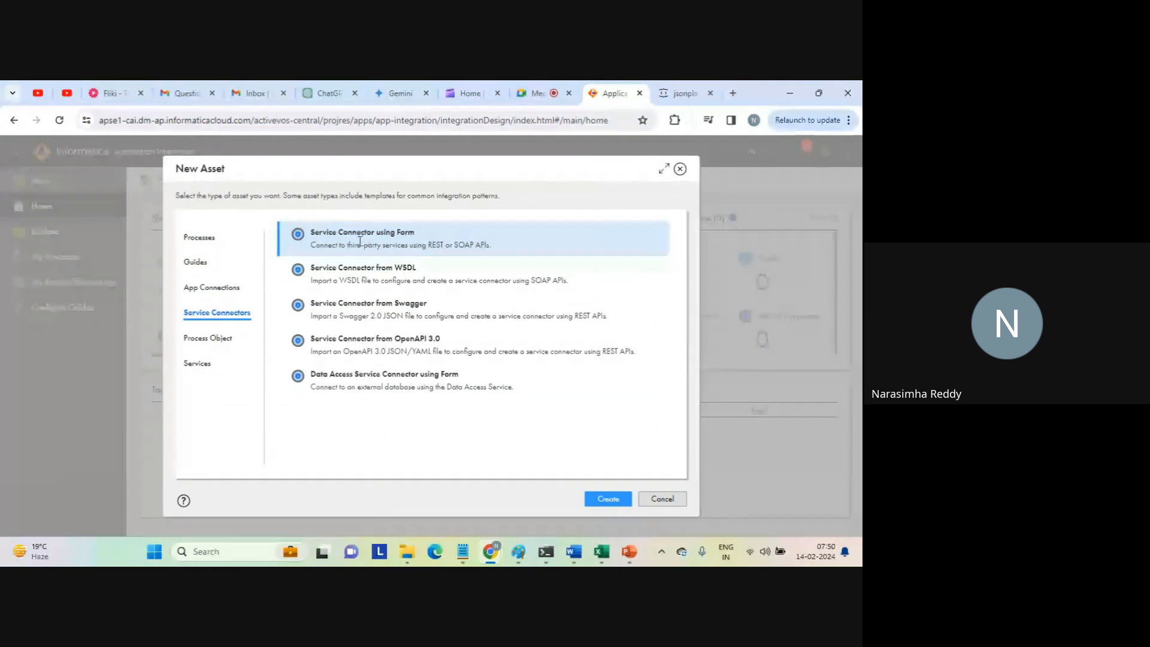
pyautogui.moveTo(336, 244); pyautogui.dragTo(485, 245)
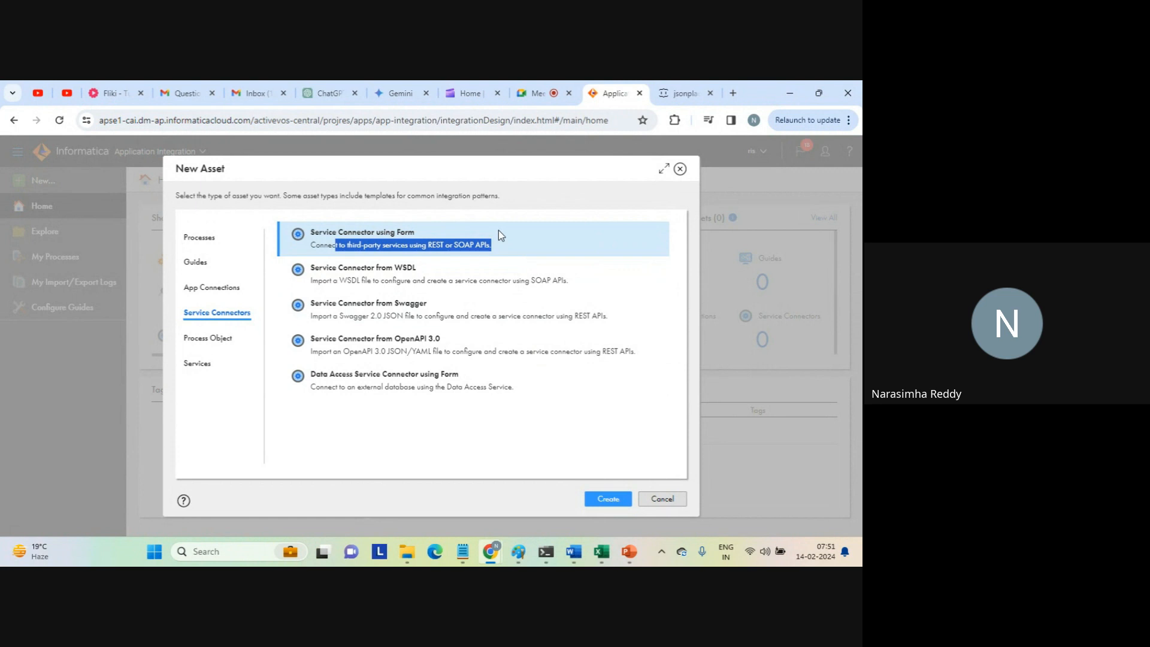
# Create a service connector using the form, naming it ServiceConnector_fedex with the description "default".
pyautogui.click(608, 499)
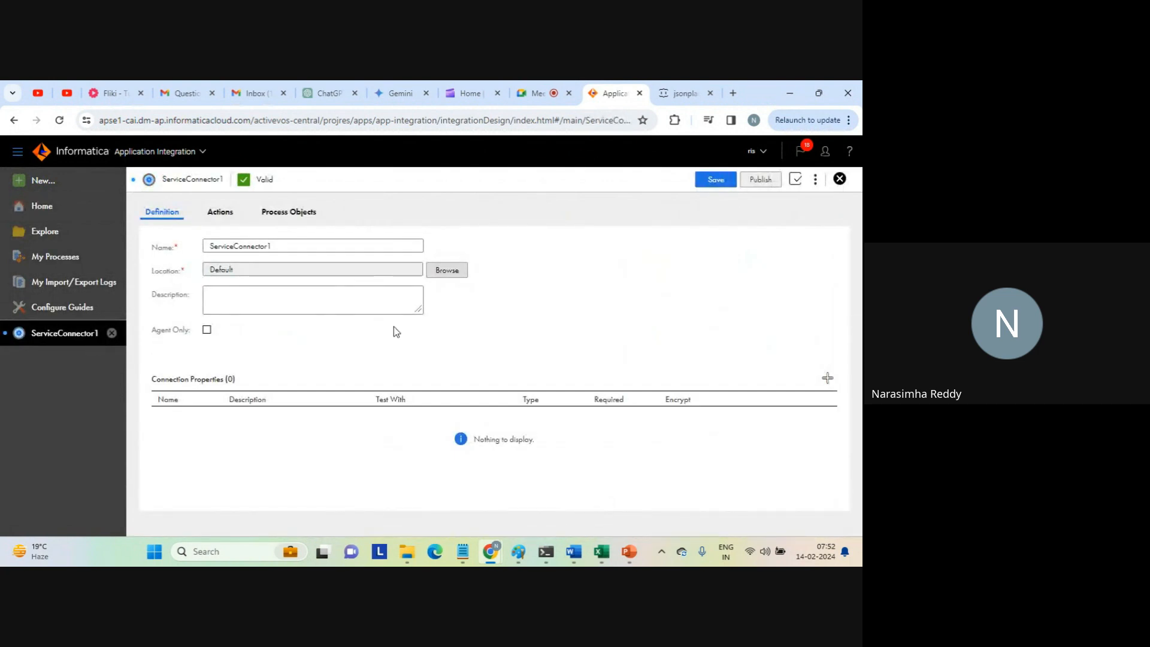
pyautogui.click(309, 244)
pyautogui.press('BackSpace')
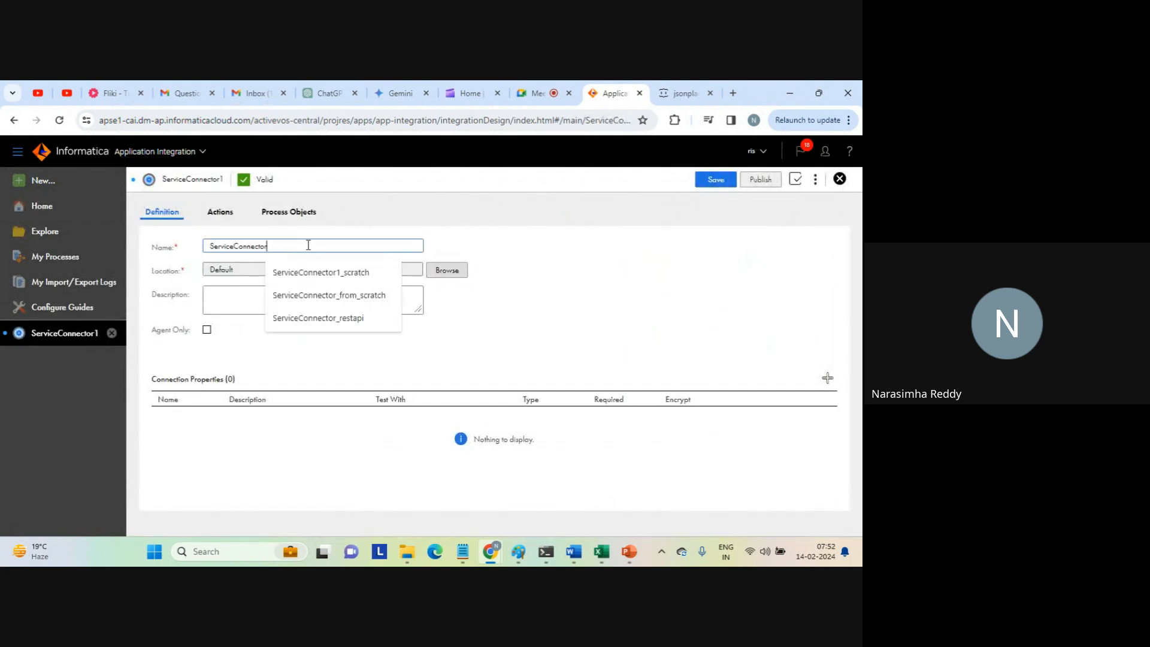
pyautogui.write('_')
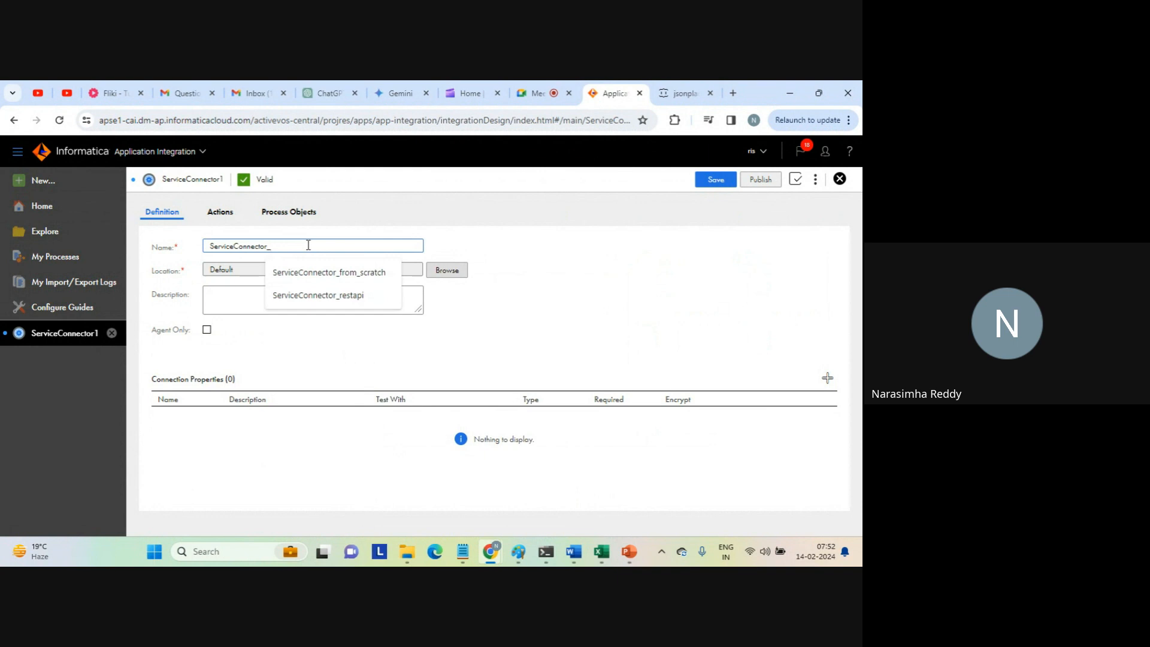
pyautogui.write('fed')
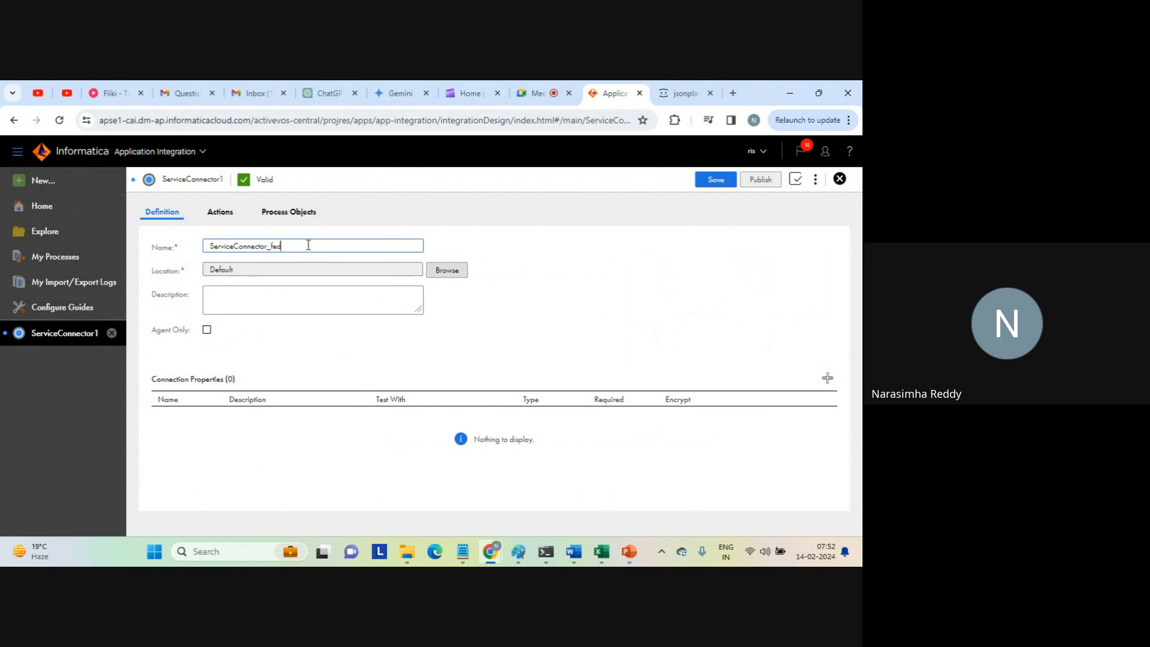
pyautogui.write('ex')
pyautogui.click(327, 300)
pyautogui.write('de')
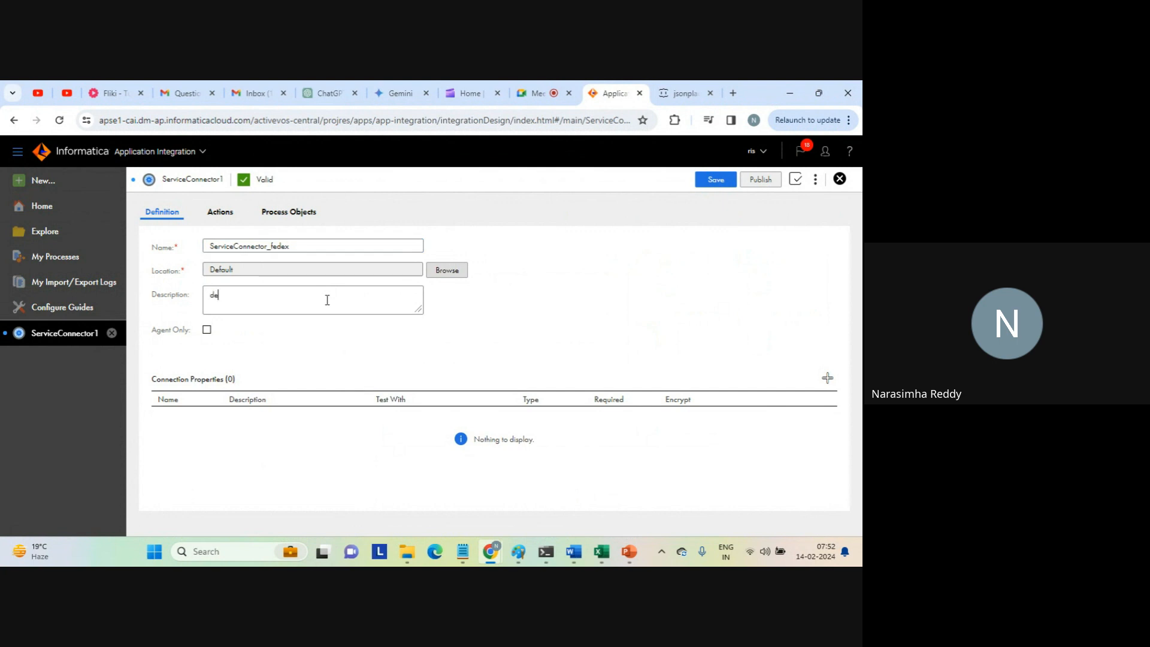
pyautogui.write('fault')
# Add a connection property named TrackingNumber, with TrackingNumber also as its description and test value.
pyautogui.click(828, 379)
pyautogui.click(226, 428)
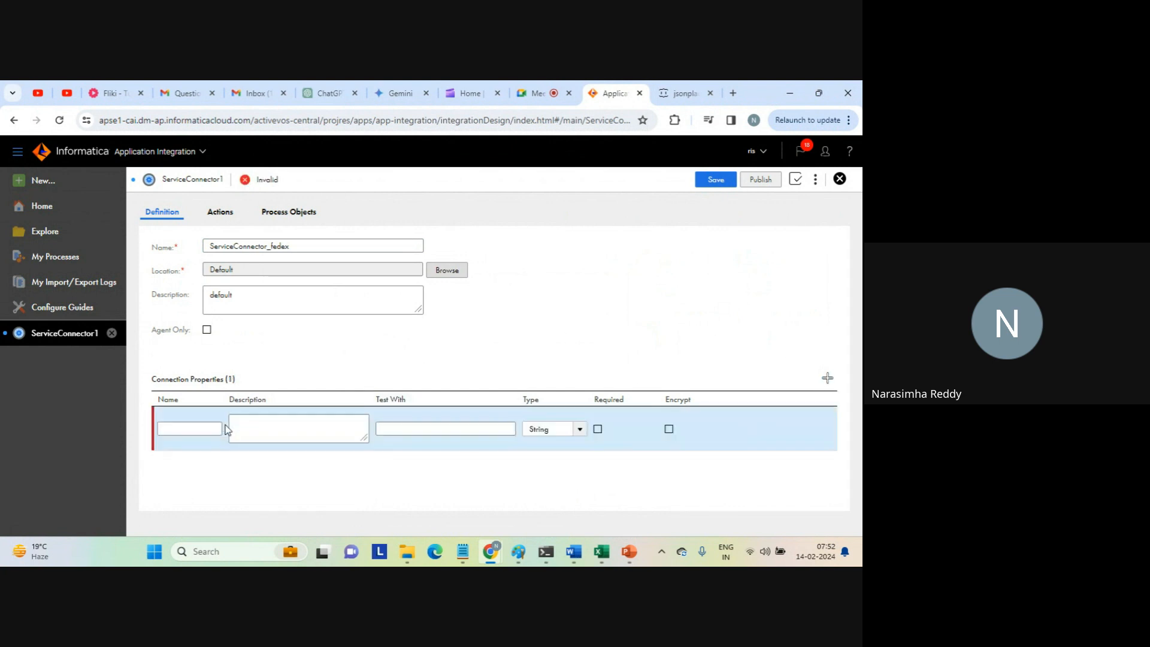
pyautogui.click(187, 429)
pyautogui.write('Tra')
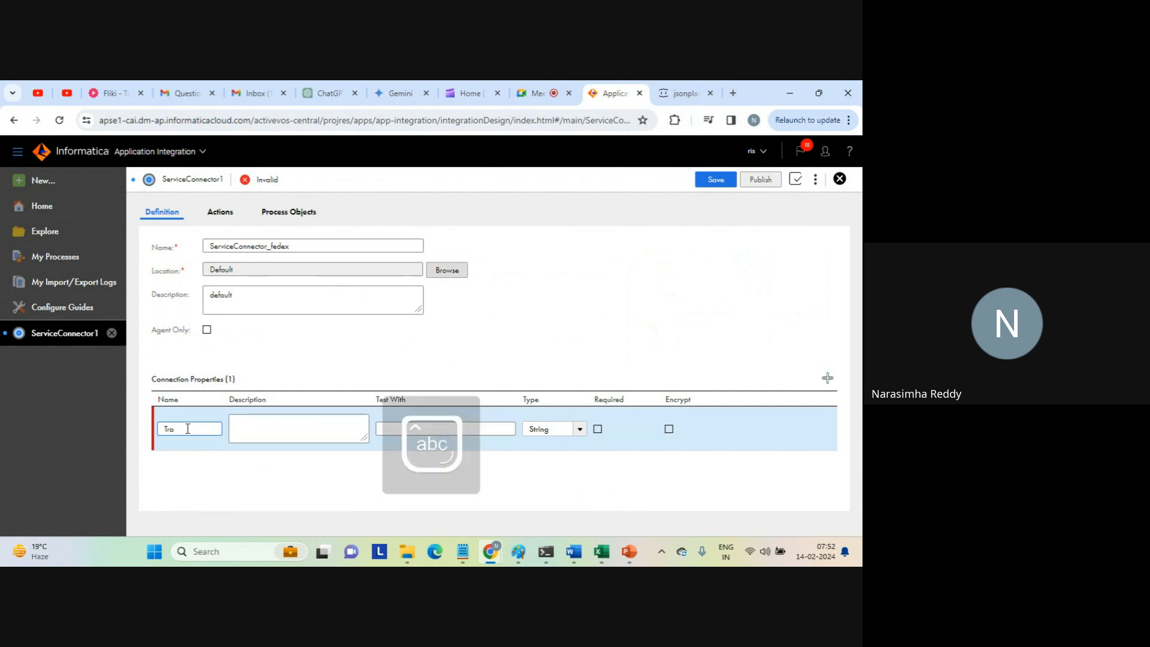
pyautogui.write('ckingNumber')
pyautogui.doubleClick(186, 429)
pyautogui.hotkey('ctrl', 'c')
pyautogui.click(279, 422)
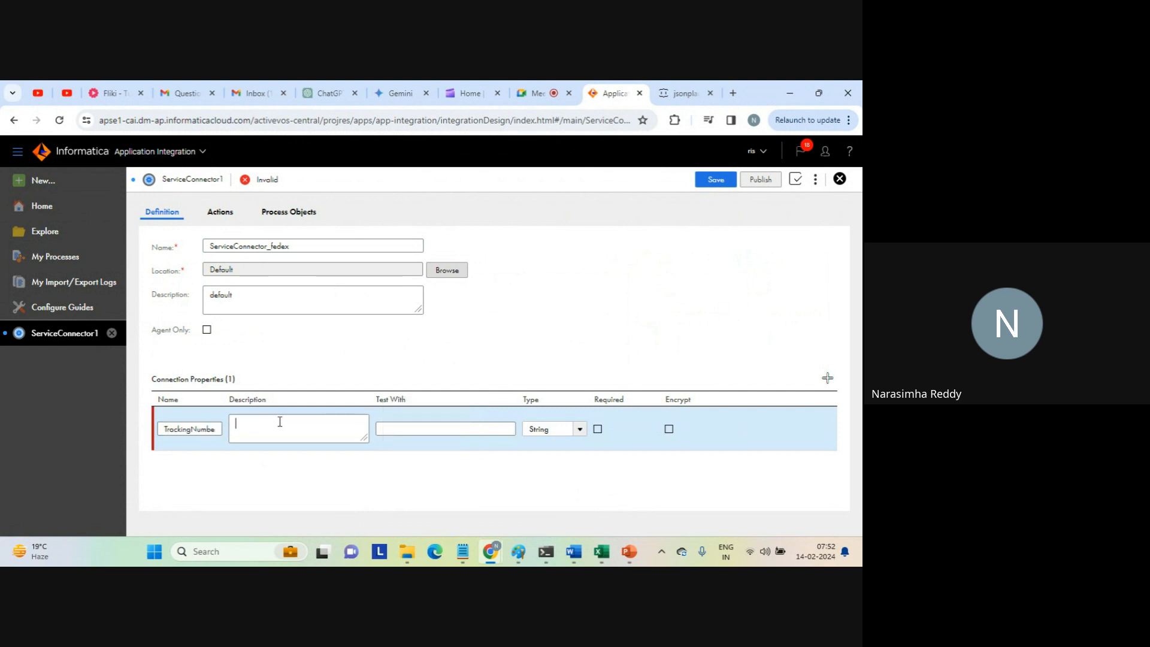
pyautogui.hotkey('ctrl', 'v')
pyautogui.click(415, 429)
pyautogui.hotkey('ctrl', 'v')
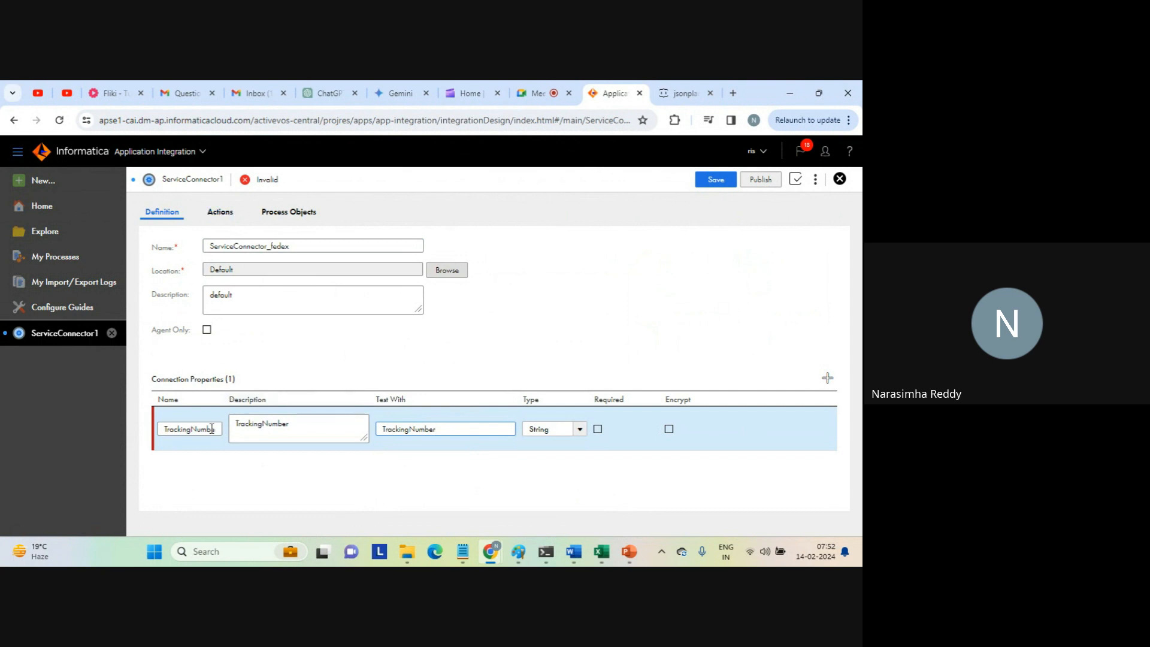
# Add an action named fedex_connector in category "fed", keeping General as its action type.
pyautogui.click(221, 212)
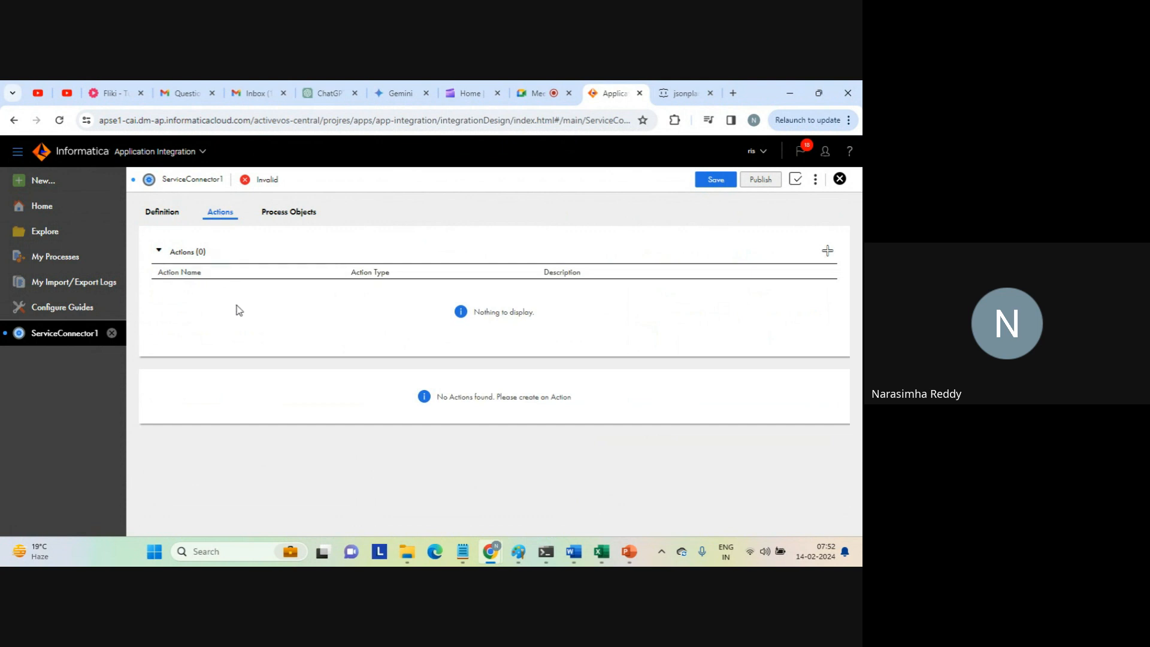
pyautogui.click(826, 254)
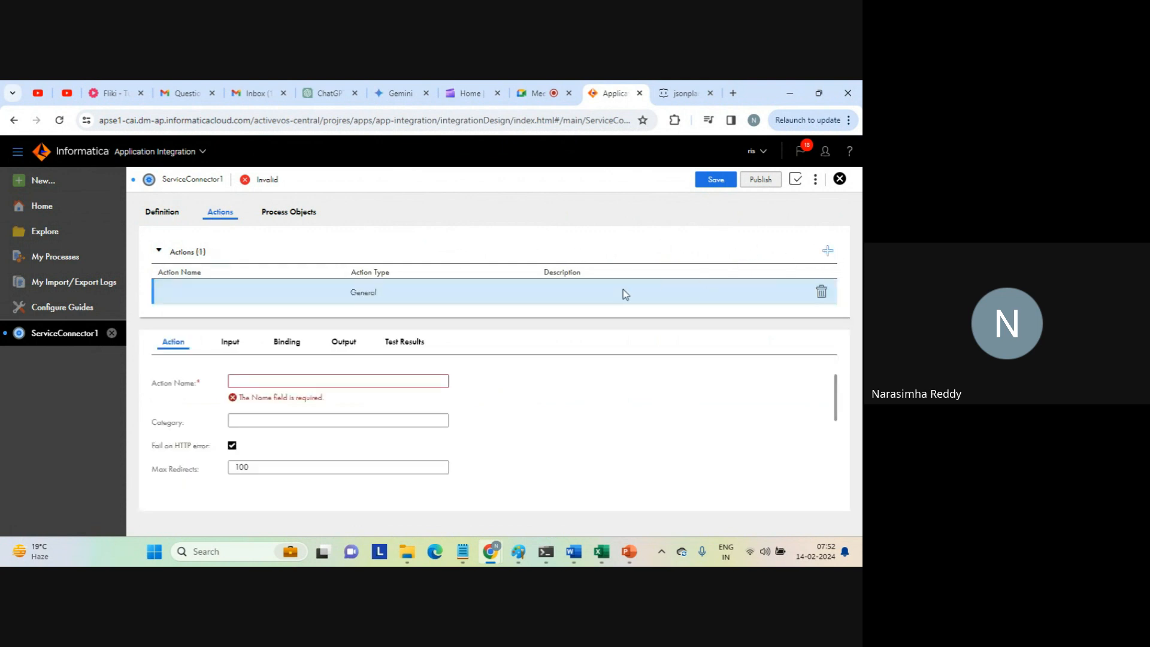
pyautogui.click(260, 379)
pyautogui.write('f')
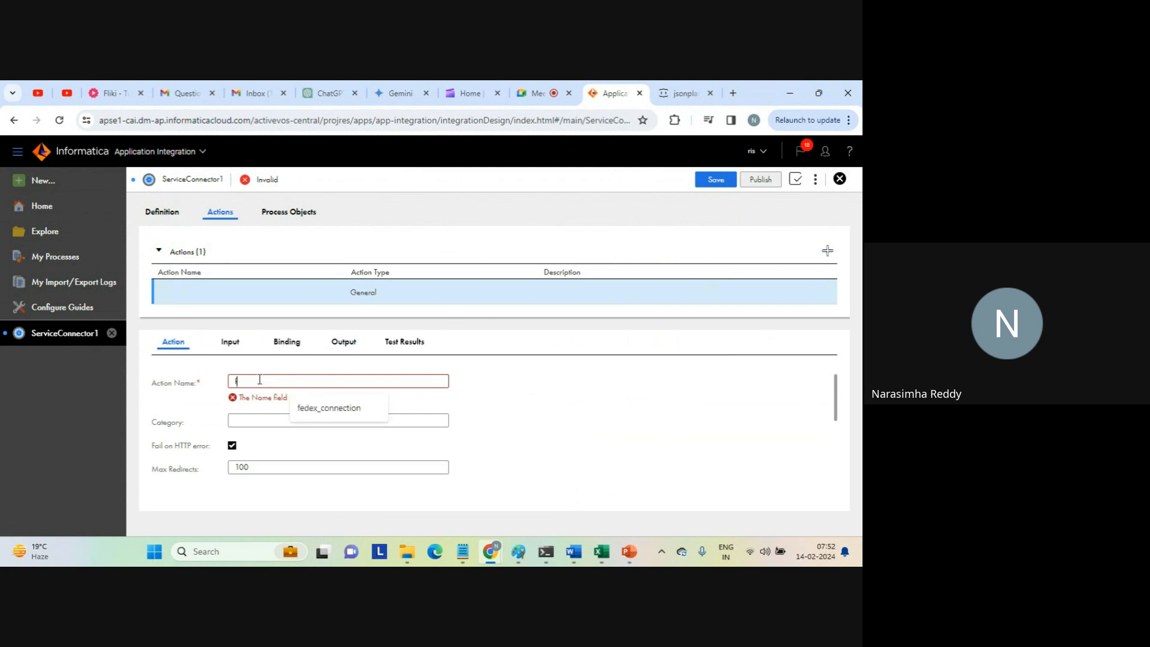
pyautogui.write('edex_connector')
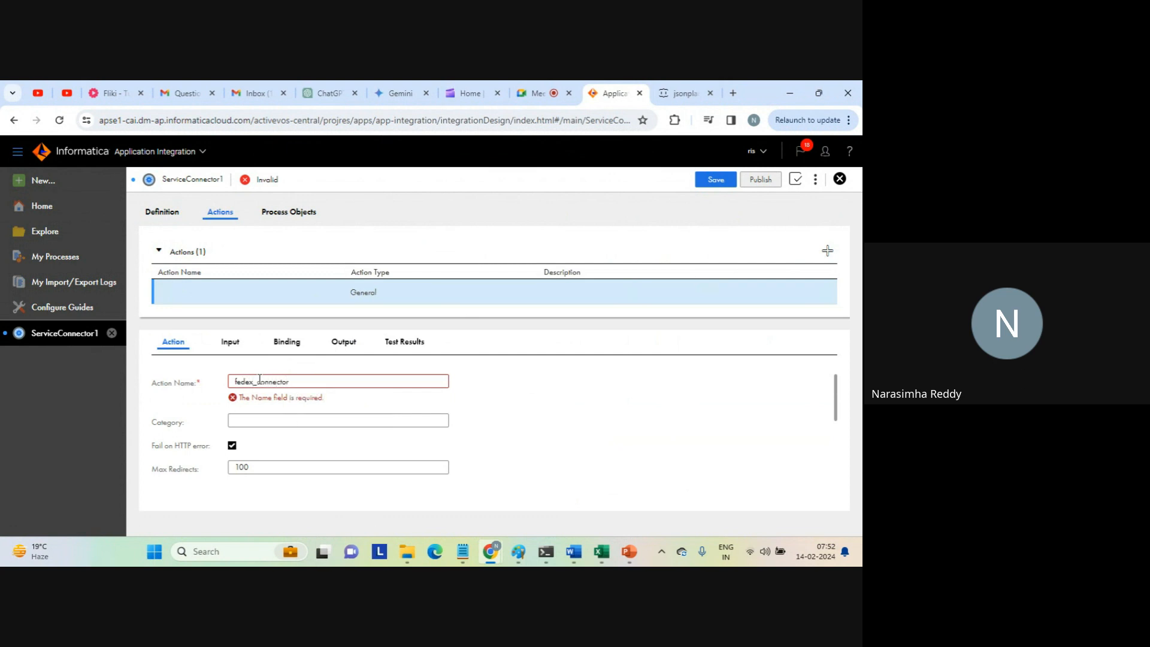
pyautogui.click(261, 417)
pyautogui.write('fed')
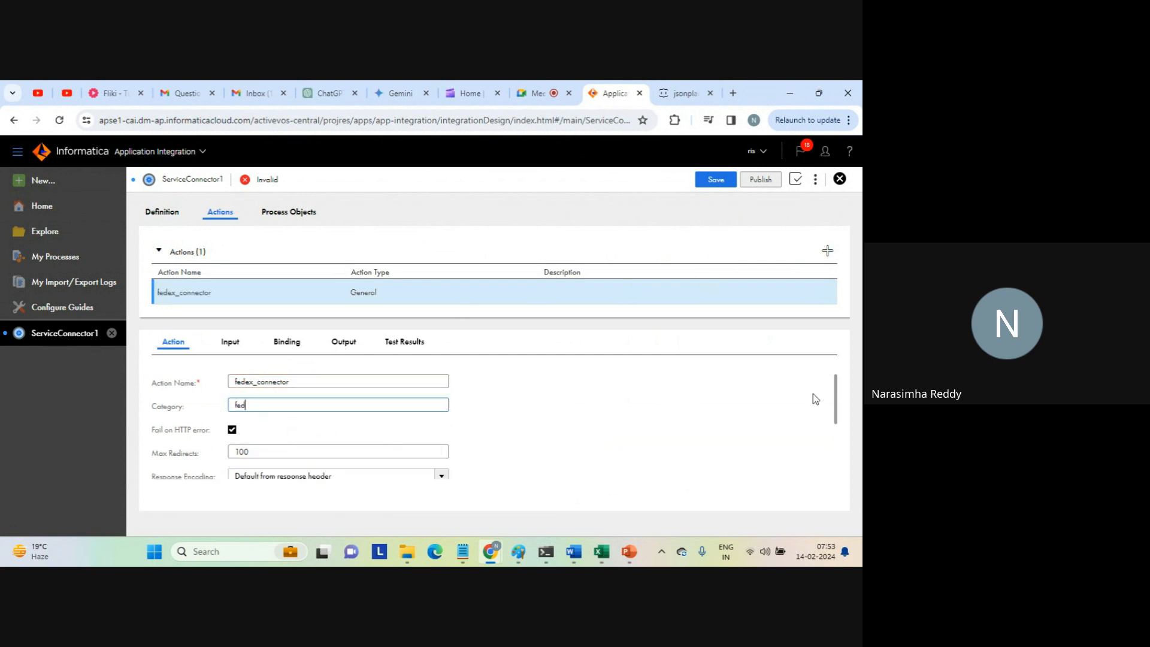
pyautogui.moveTo(836, 390); pyautogui.dragTo(836, 461)
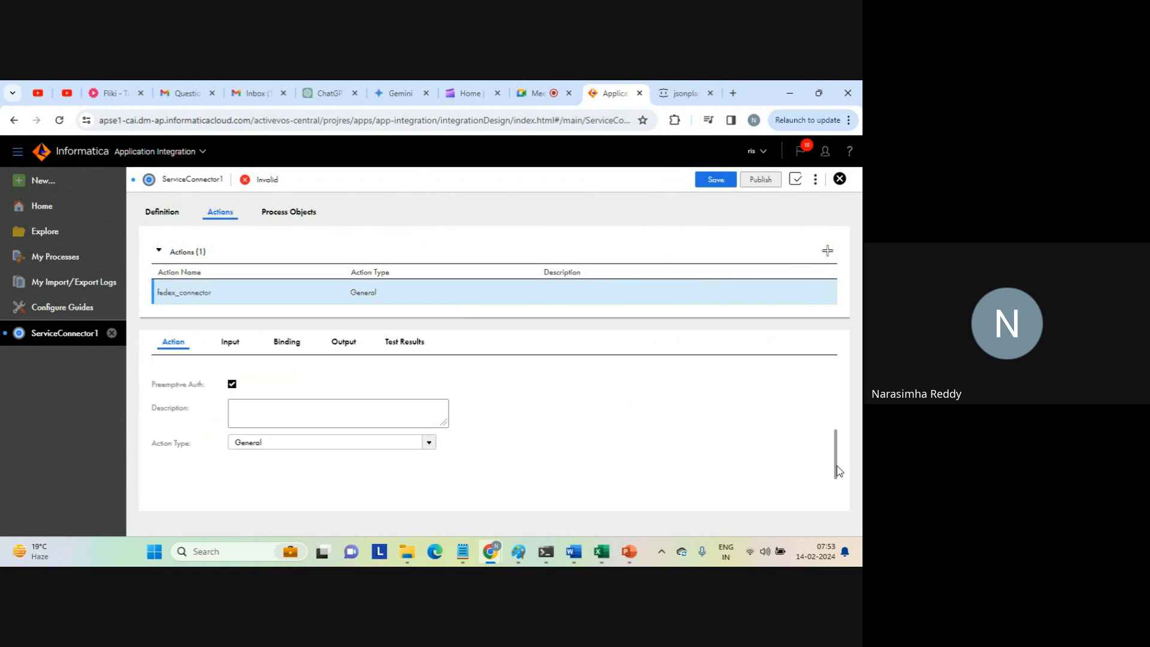
pyautogui.click(426, 443)
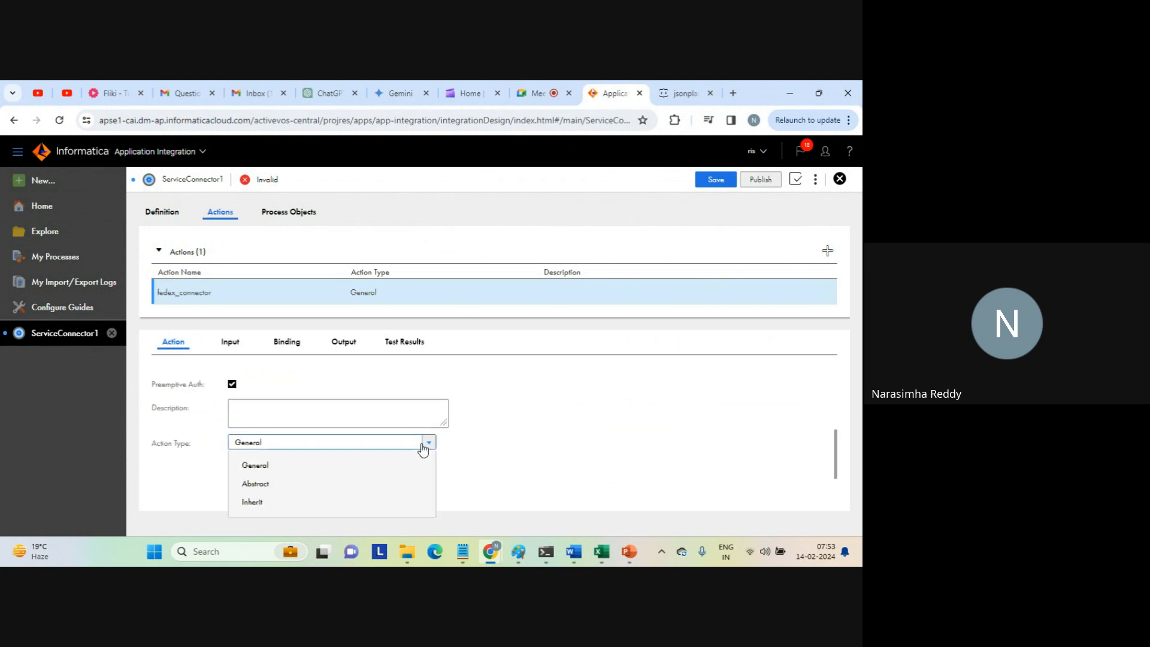
pyautogui.click(423, 448)
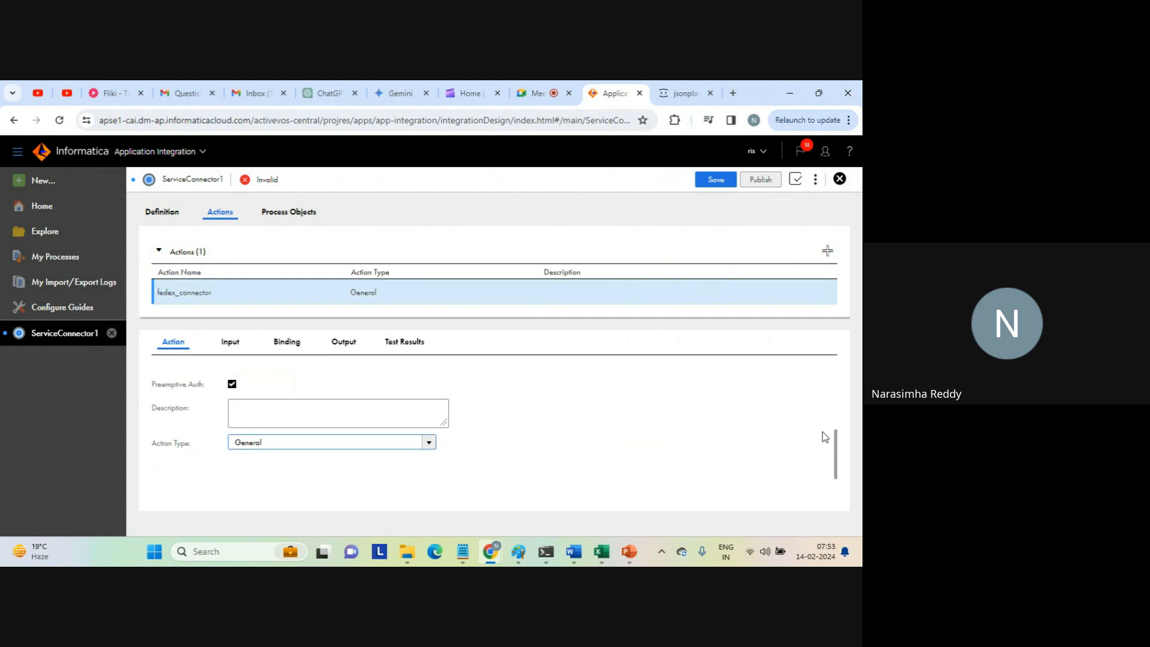
pyautogui.moveTo(835, 453); pyautogui.dragTo(836, 395)
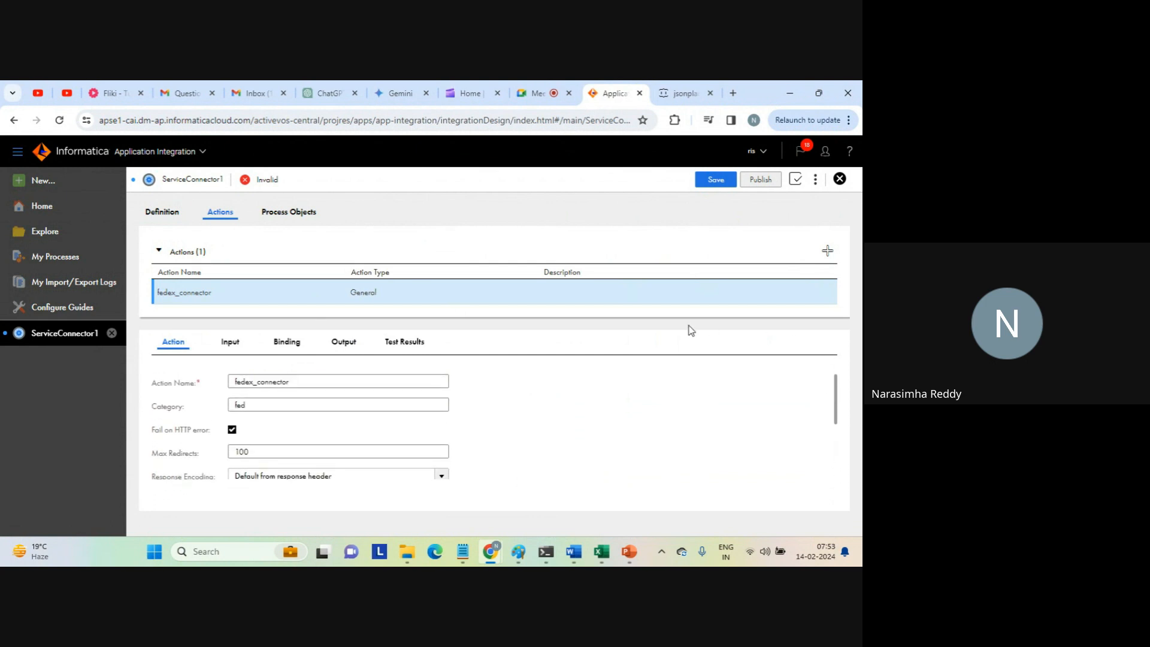
# Add an empty input field to the fedex_connector action and make it editable.
pyautogui.click(242, 346)
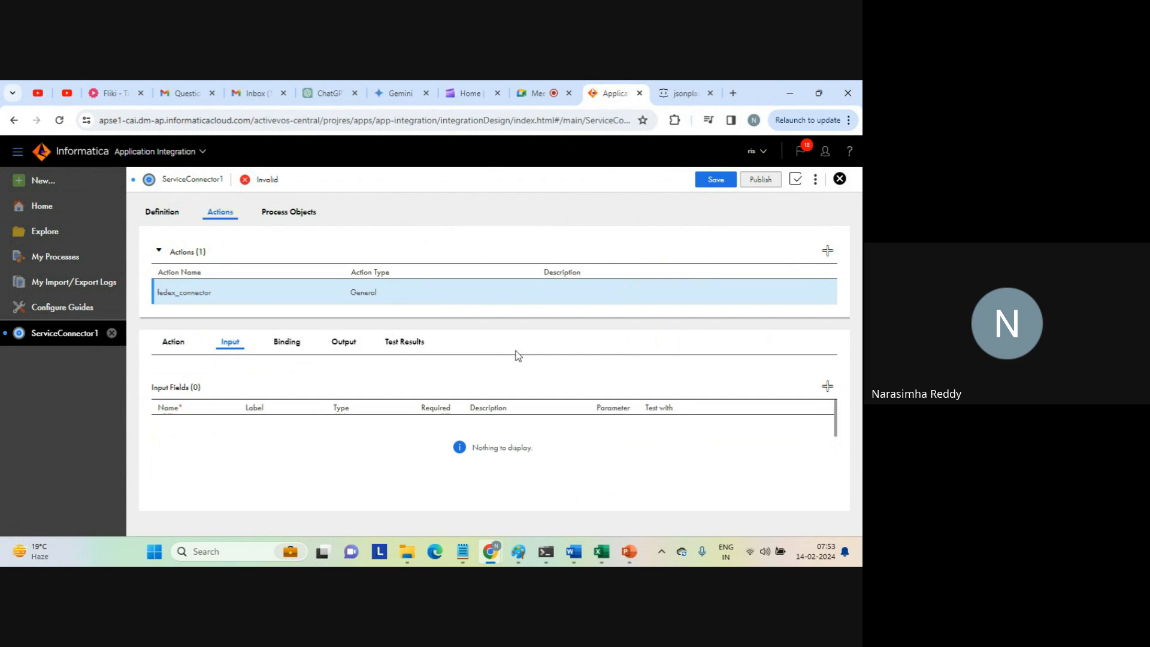
pyautogui.click(827, 387)
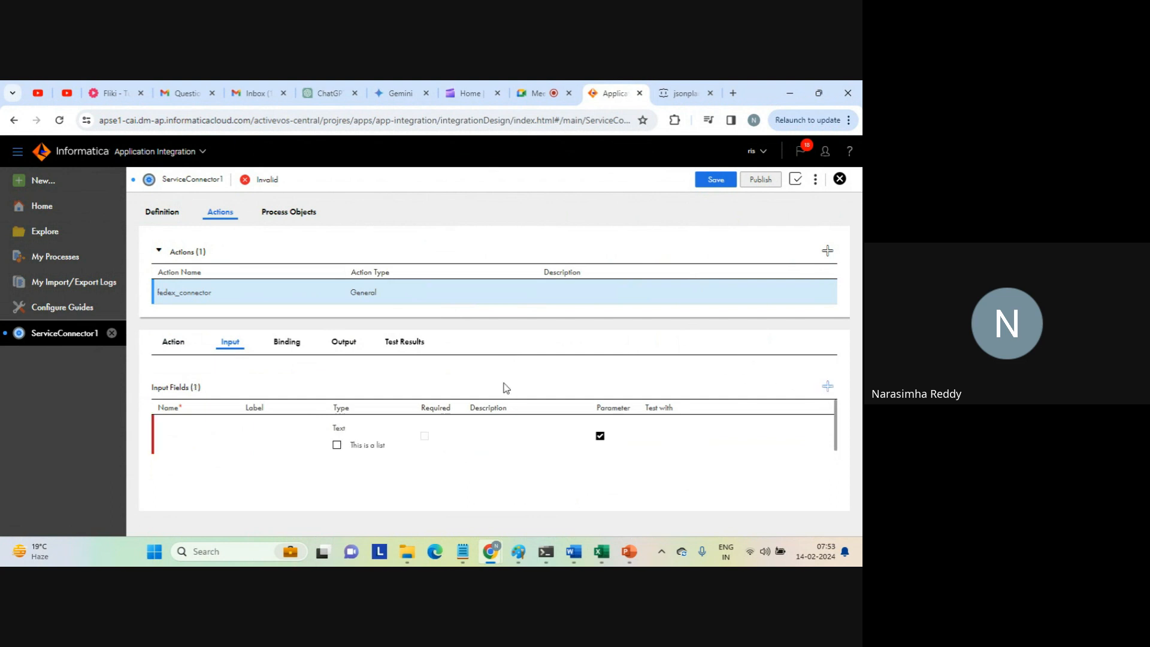
pyautogui.click(200, 435)
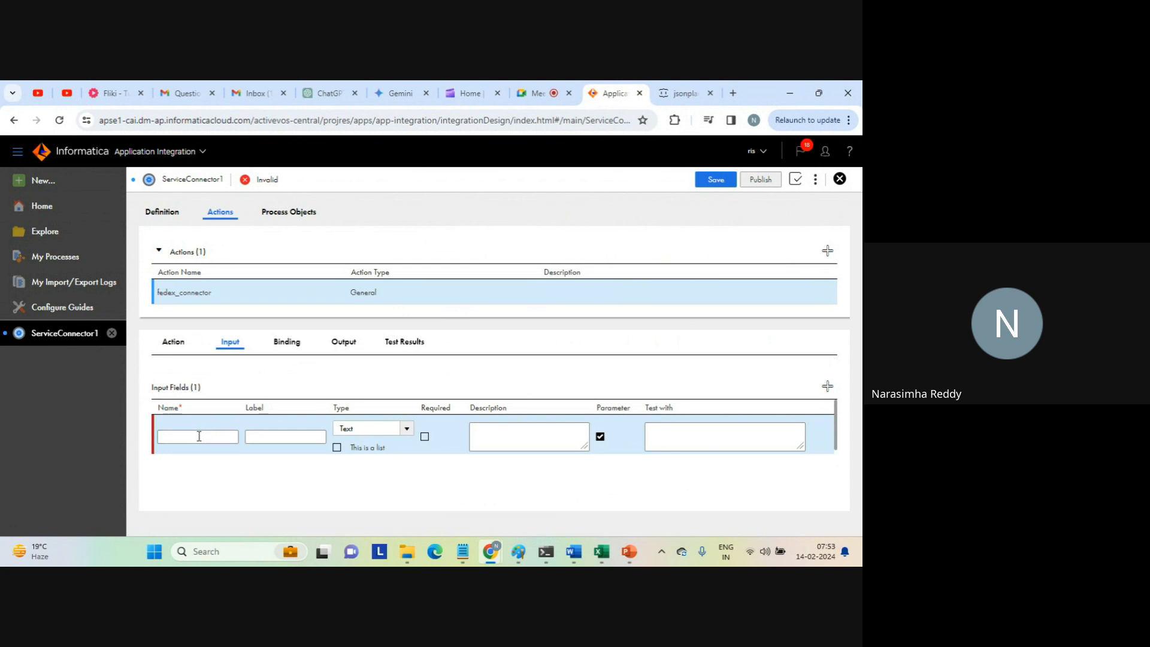
pyautogui.click(198, 436)
pyautogui.press('Tab')
pyautogui.write('t')
pyautogui.press('Tab')
pyautogui.write('ra')
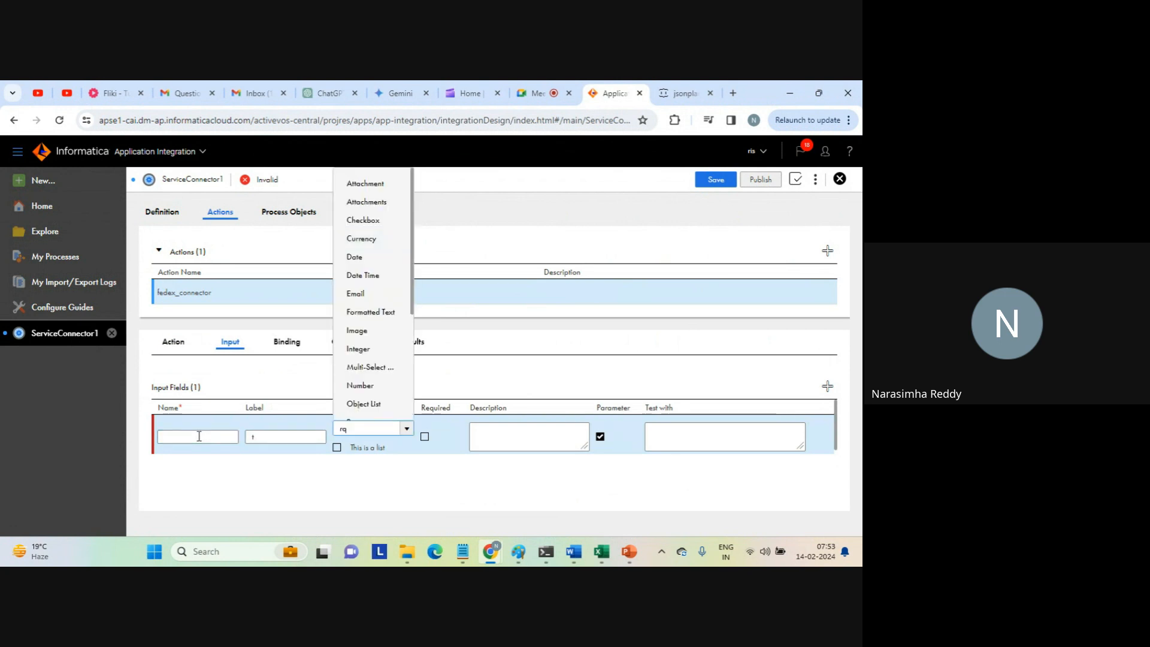
pyautogui.click(174, 440)
pyautogui.press('Tab')
pyautogui.write('t')
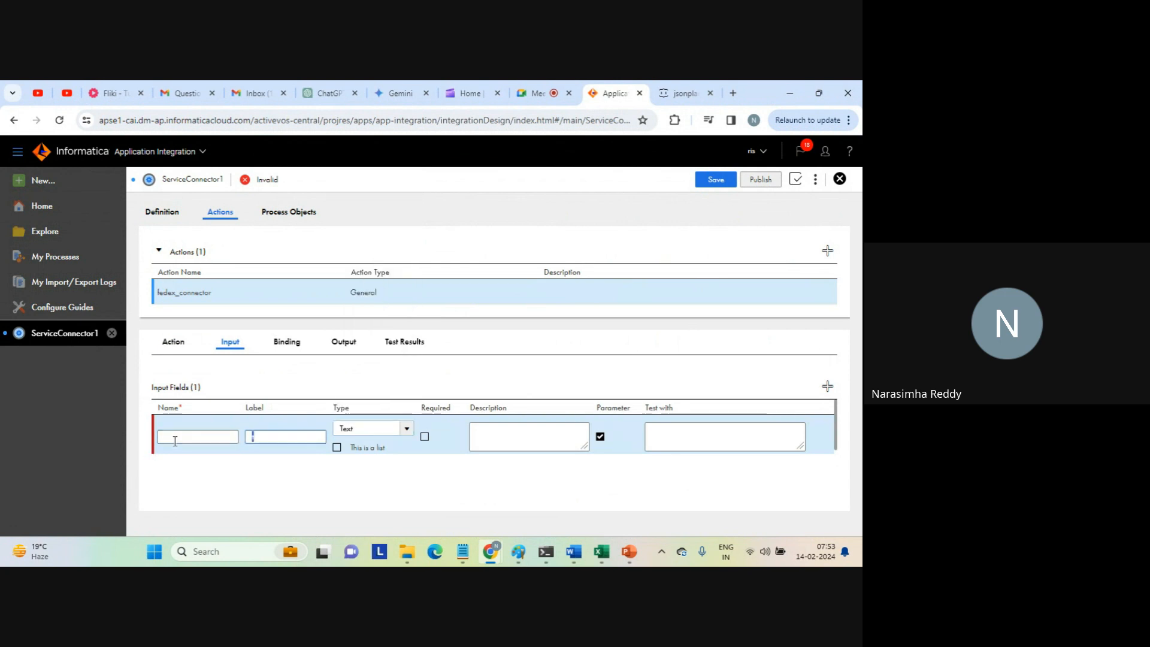
pyautogui.press('Tab')
pyautogui.write('ra')
pyautogui.click(175, 441)
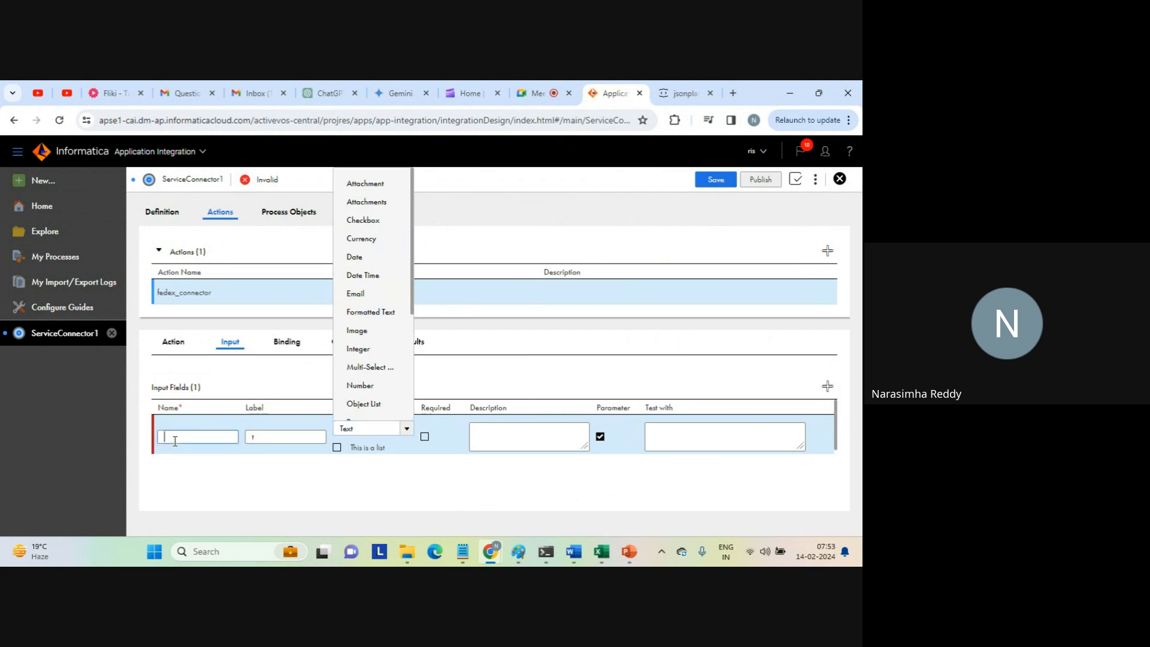
# Name the action's new input field TrackingNumber, with a capital T and N.
pyautogui.press('capslock')
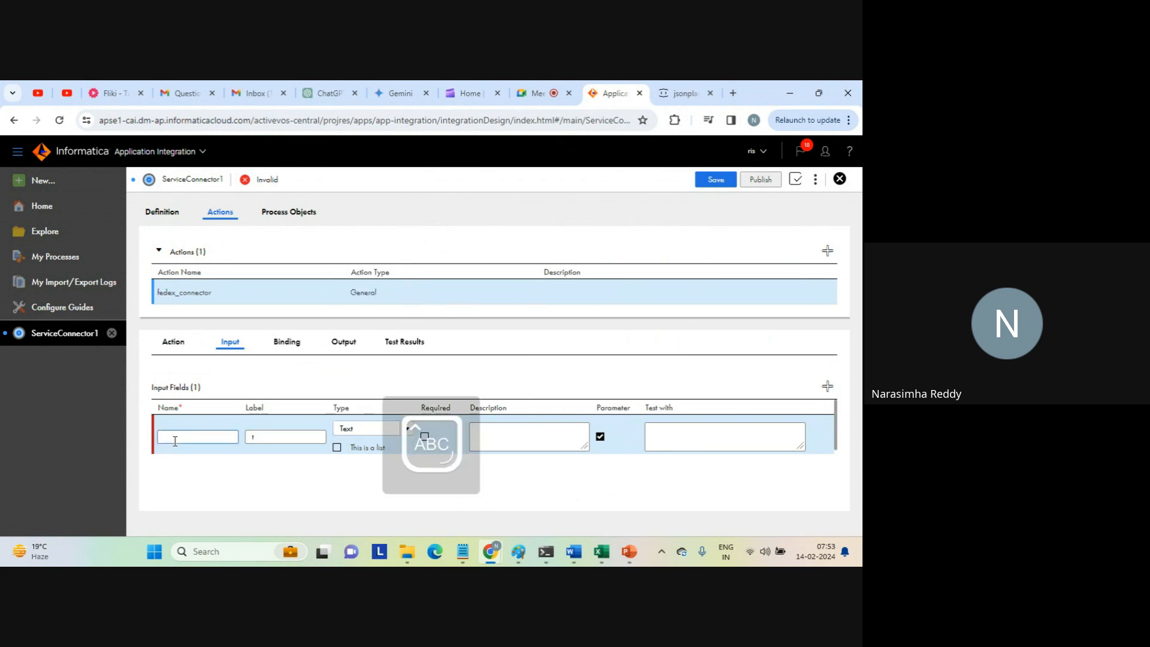
pyautogui.write('T')
pyautogui.press('capslock')
pyautogui.write('rackingn')
pyautogui.press('capslock')
pyautogui.write('UMBER')
pyautogui.moveTo(228, 436); pyautogui.dragTo(189, 437)
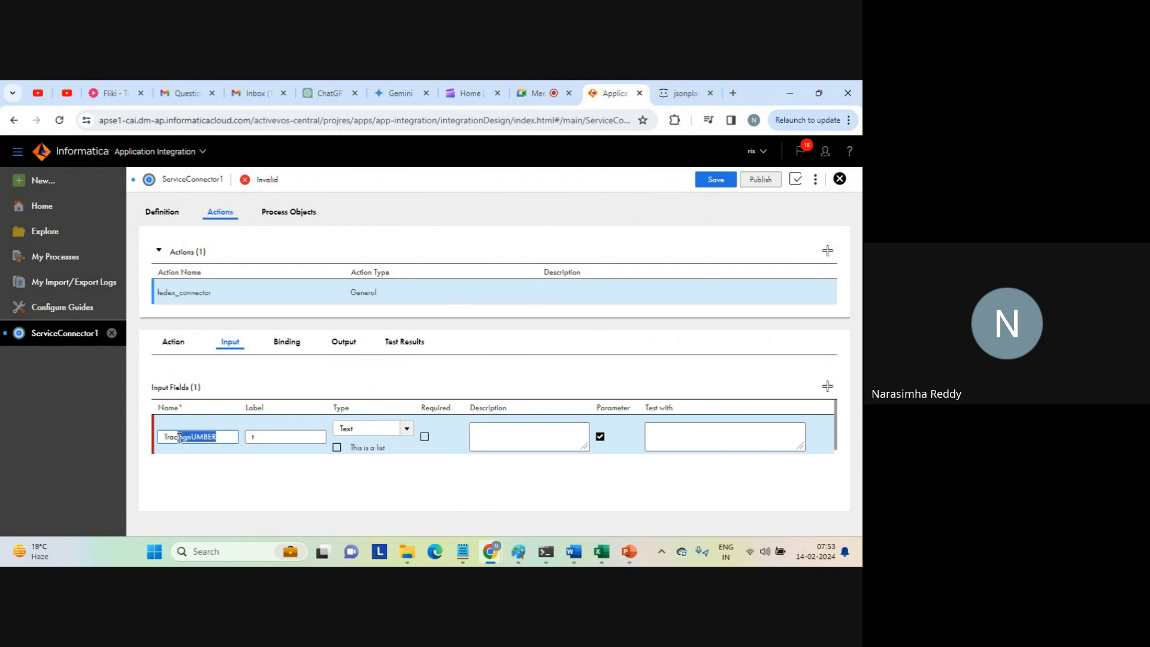
pyautogui.press('capslock')
pyautogui.press('BackSpace')
pyautogui.press('BackSpace')
pyautogui.press('BackSpace')
pyautogui.write('g')
pyautogui.press('capslock')
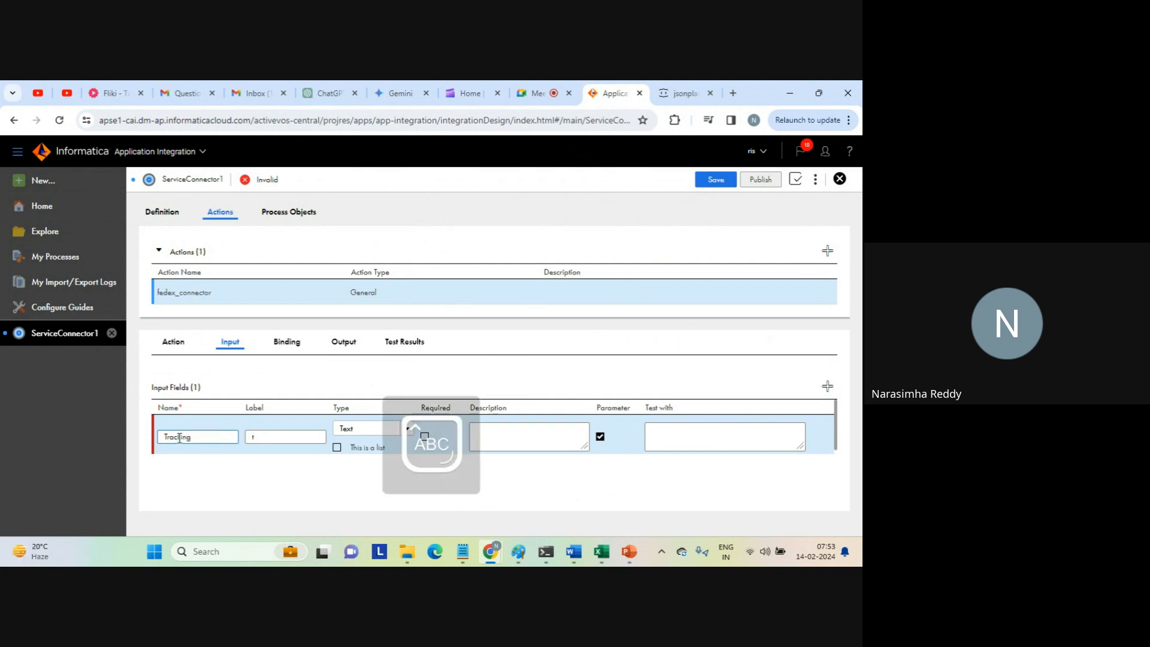
pyautogui.write('N')
pyautogui.press('capslock')
pyautogui.write('umber')
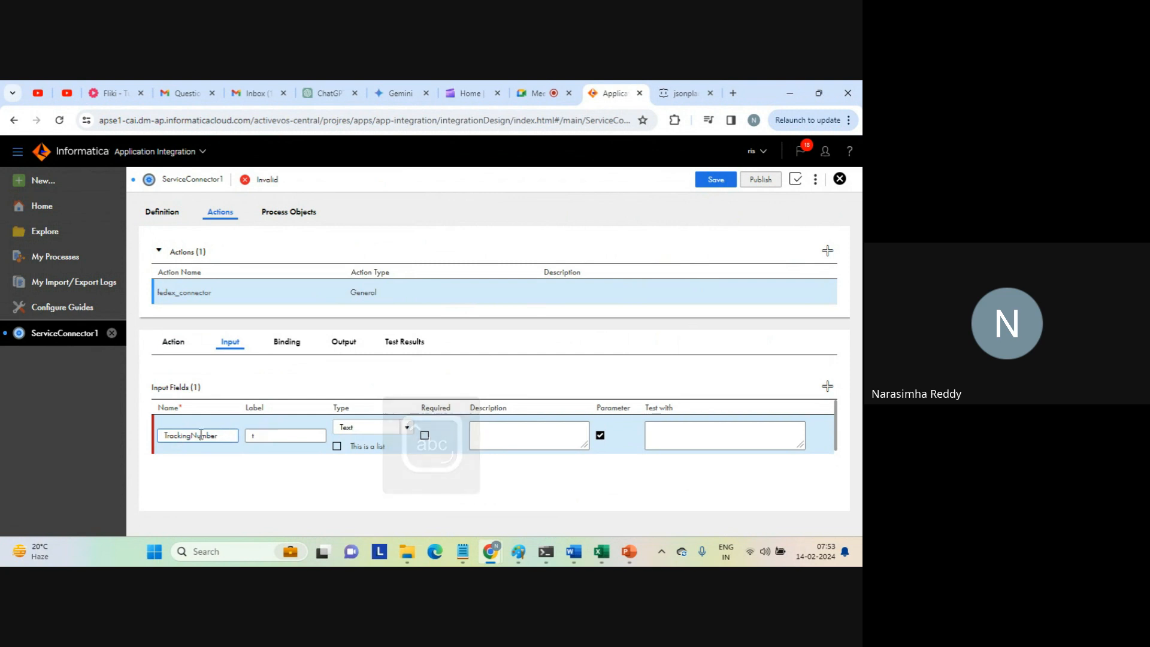
# Set the input field's label and description to TrackingNumber and enter a sample tracking number as its test value.
pyautogui.hotkey('ctrl', 'a')
pyautogui.hotkey('ctrl', 'c')
pyautogui.click(264, 441)
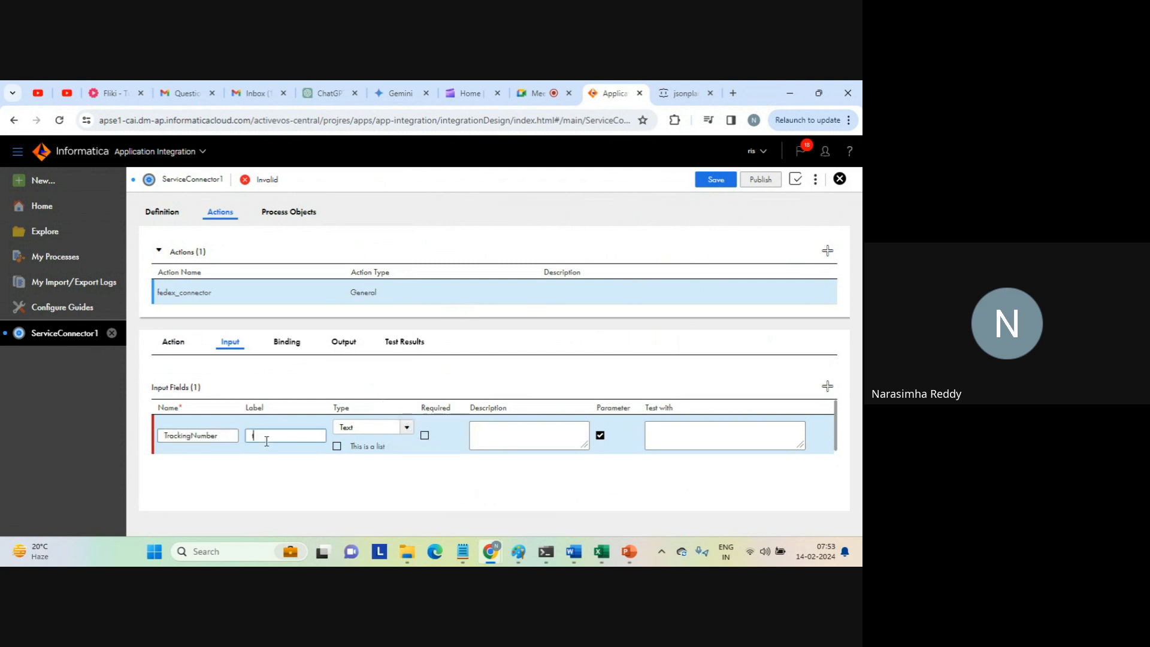
pyautogui.hotkey('ctrl', 'v')
pyautogui.click(512, 444)
pyautogui.hotkey('ctrl', 'v')
pyautogui.click(685, 432)
pyautogui.write('21324432823')
pyautogui.doubleClick(672, 431)
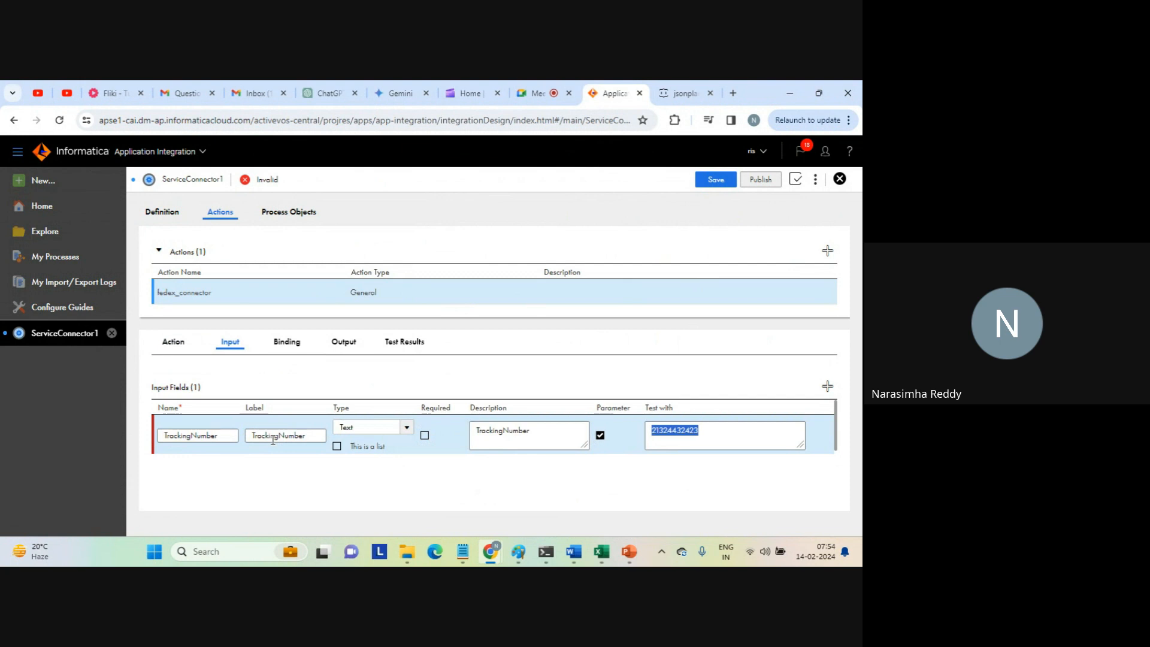
# Open the fedex_connector action's binding settings, then switch to the steps notes in Notepad and search them for "fedex".
pyautogui.click(287, 350)
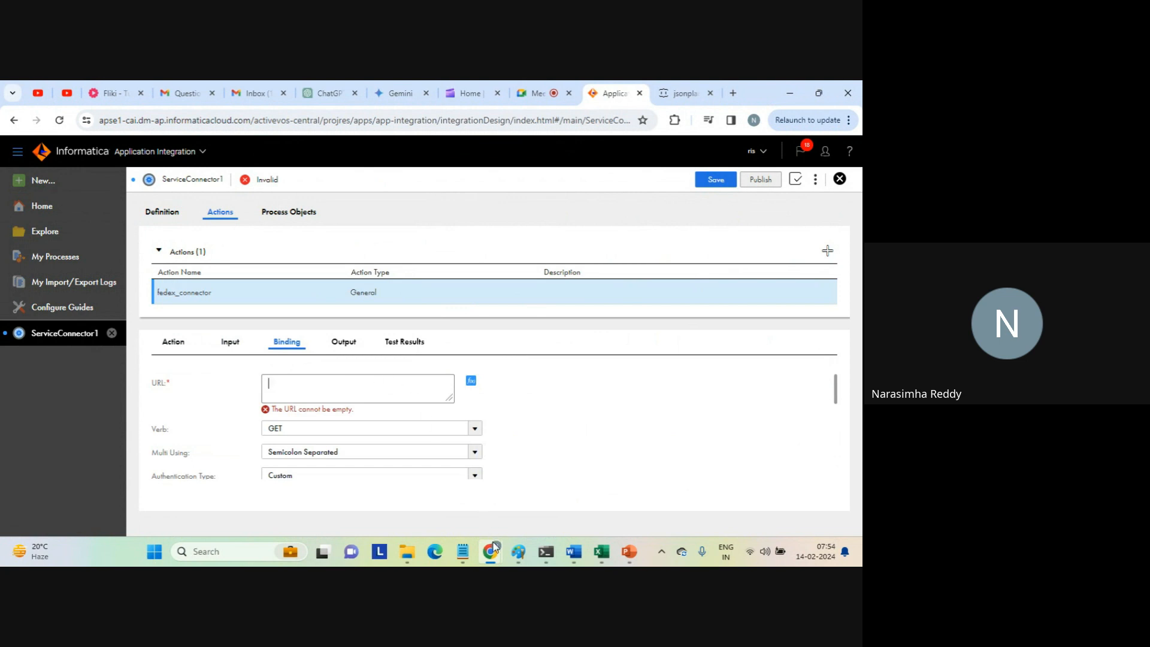
pyautogui.moveTo(493, 551)
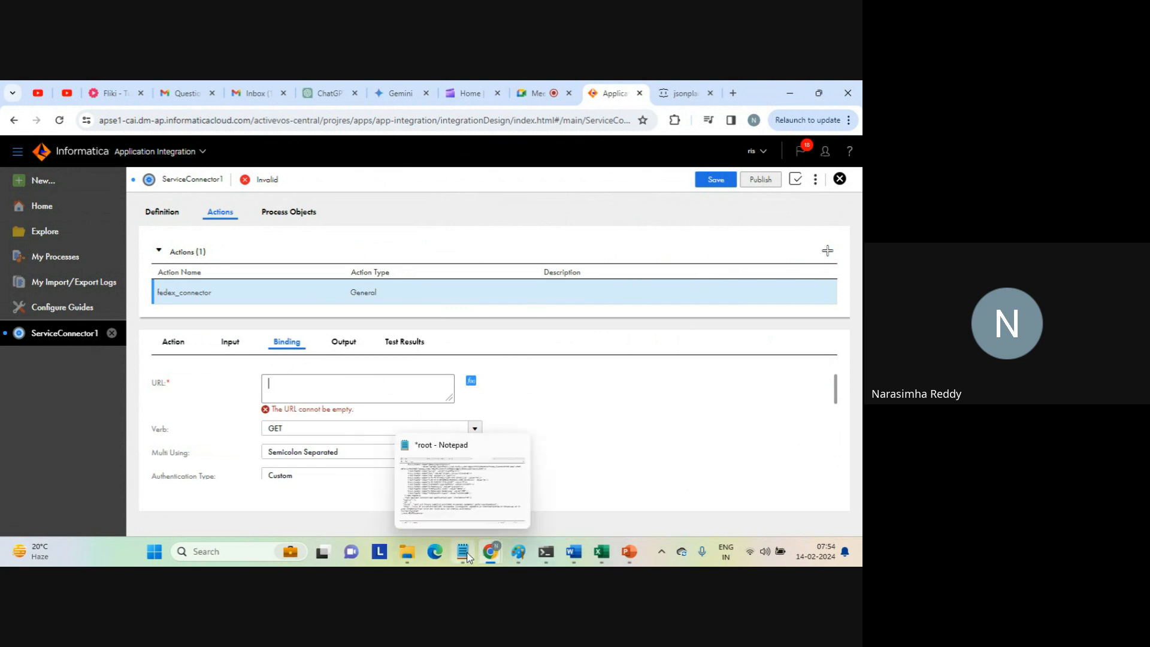
pyautogui.click(472, 497)
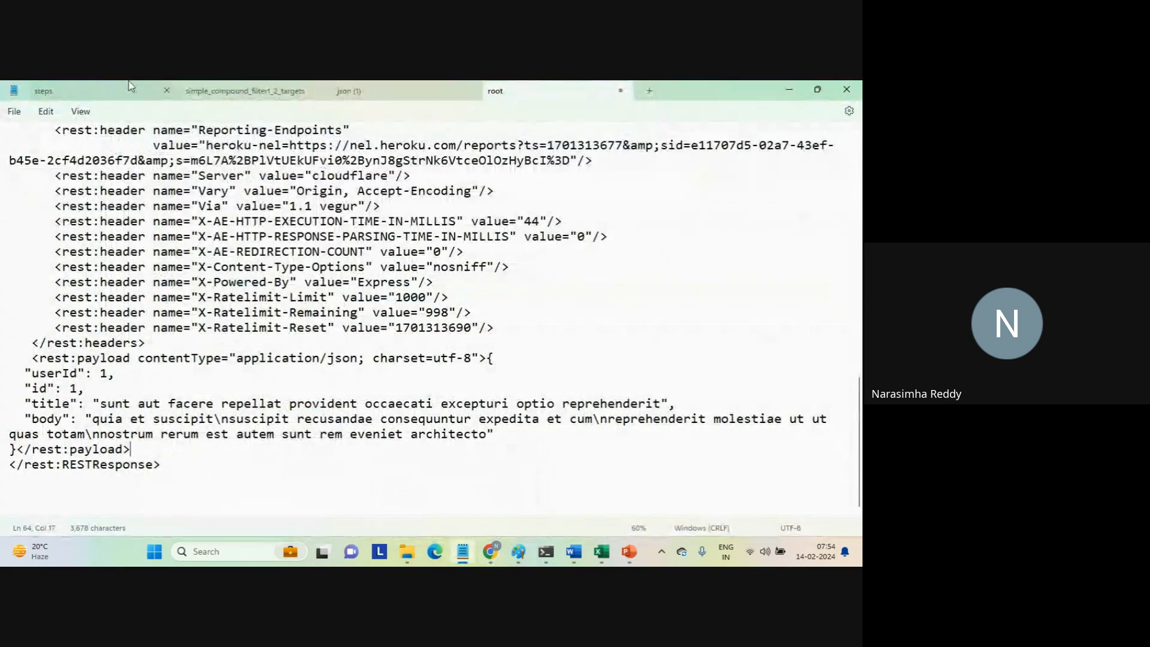
pyautogui.click(102, 90)
pyautogui.click(127, 206)
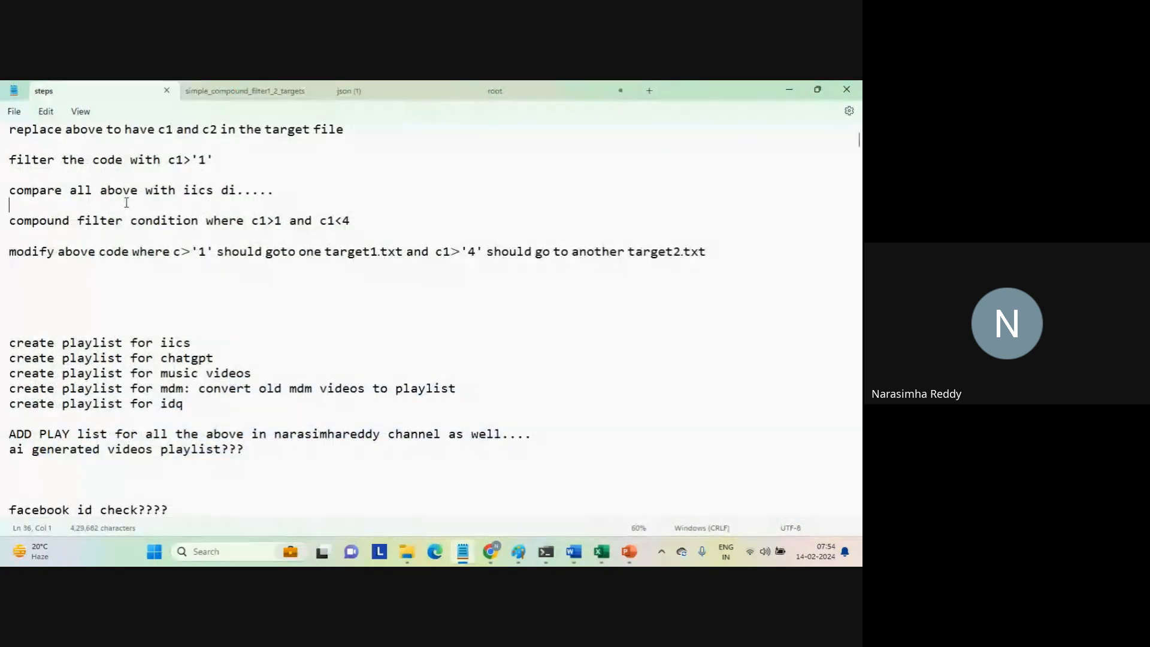
pyautogui.hotkey('ctrl', 'f')
pyautogui.write('fede')
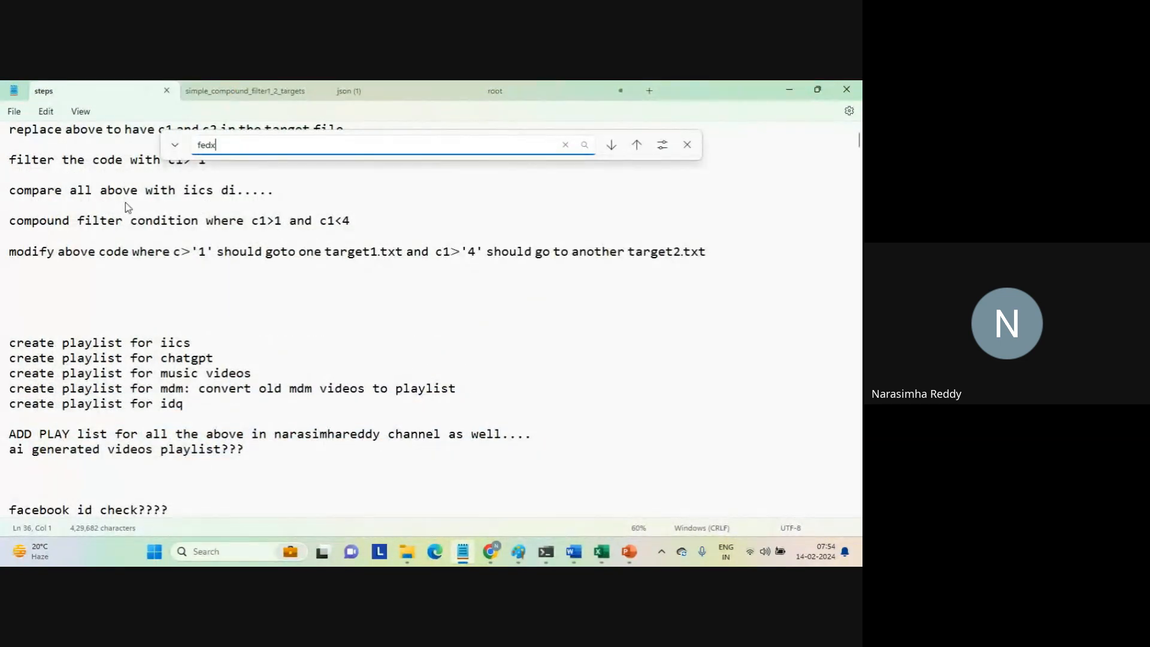
pyautogui.write('x')
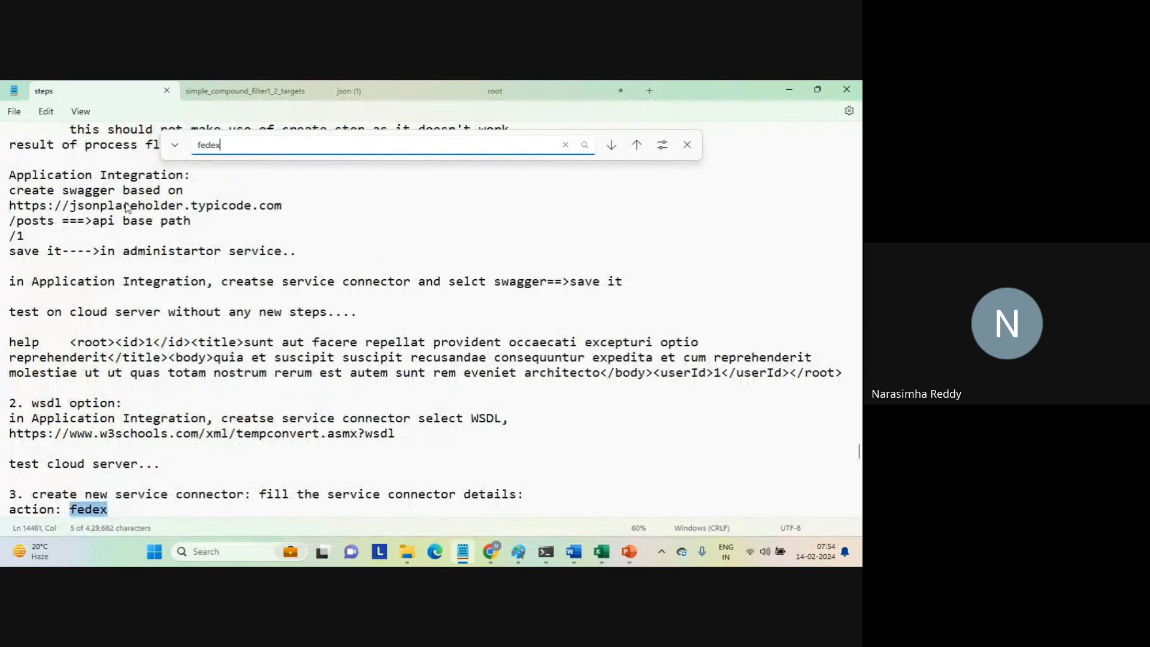
pyautogui.click(144, 476)
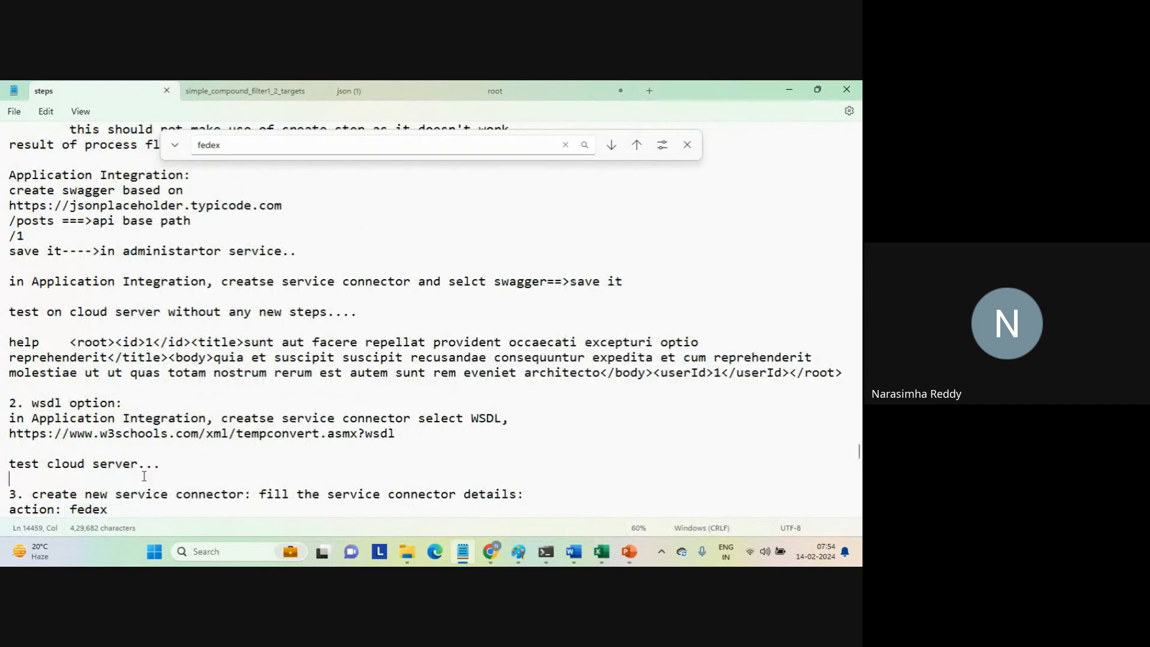
pyautogui.press('Down')
pyautogui.press('Down')
pyautogui.press('Down')
pyautogui.press('Down')
pyautogui.press('Down')
pyautogui.press('Down')
pyautogui.press('Down')
pyautogui.press('Down')
pyautogui.press('Down')
pyautogui.press('Down')
pyautogui.press('Down')
pyautogui.press('Down')
pyautogui.press('Down')
pyautogui.press('Down')
pyautogui.press('Down')
pyautogui.press('Down')
pyautogui.press('Down')
pyautogui.press('Down')
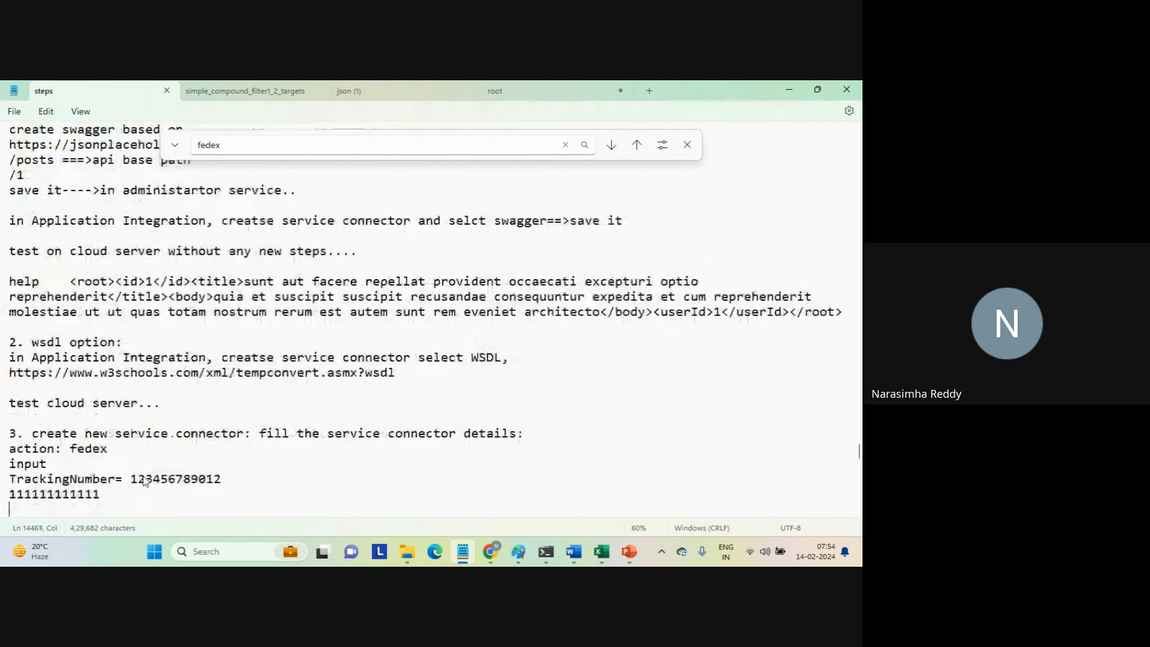
pyautogui.press('Down')
pyautogui.press('Down')
pyautogui.press('Down')
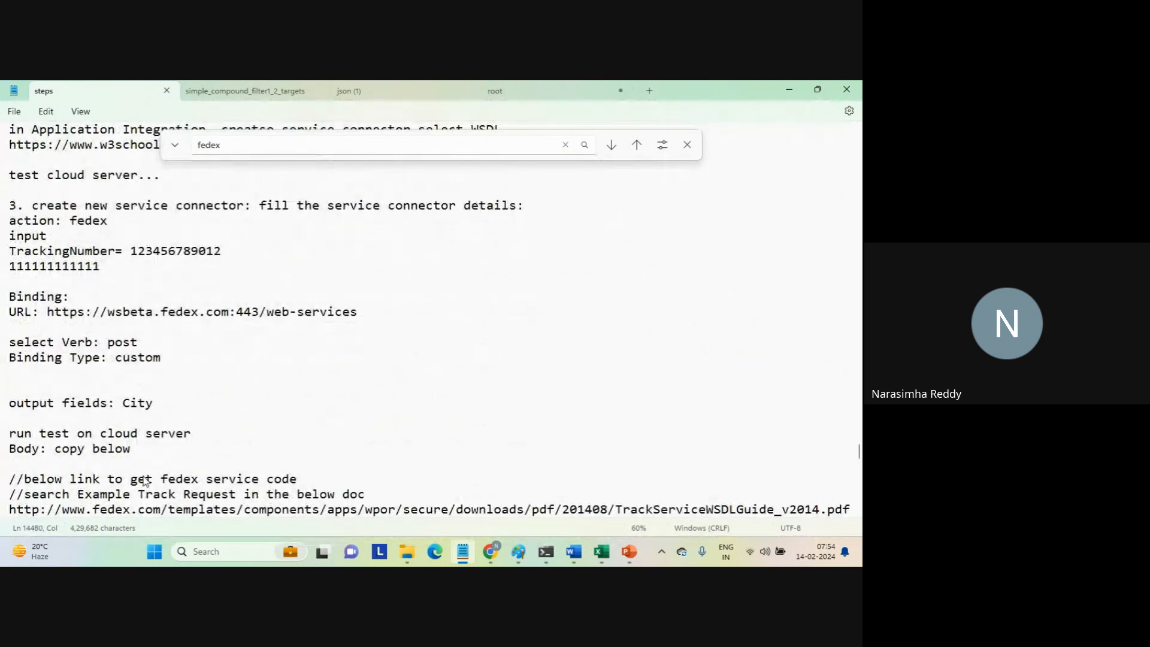
pyautogui.click(137, 299)
pyautogui.press('Right')
pyautogui.press('Right')
pyautogui.press('Right')
pyautogui.press('Right')
pyautogui.press('Right')
pyautogui.press('Right')
pyautogui.press('Right')
pyautogui.hotkey('shift', 'End')
pyautogui.hotkey('ctrl', 'c')
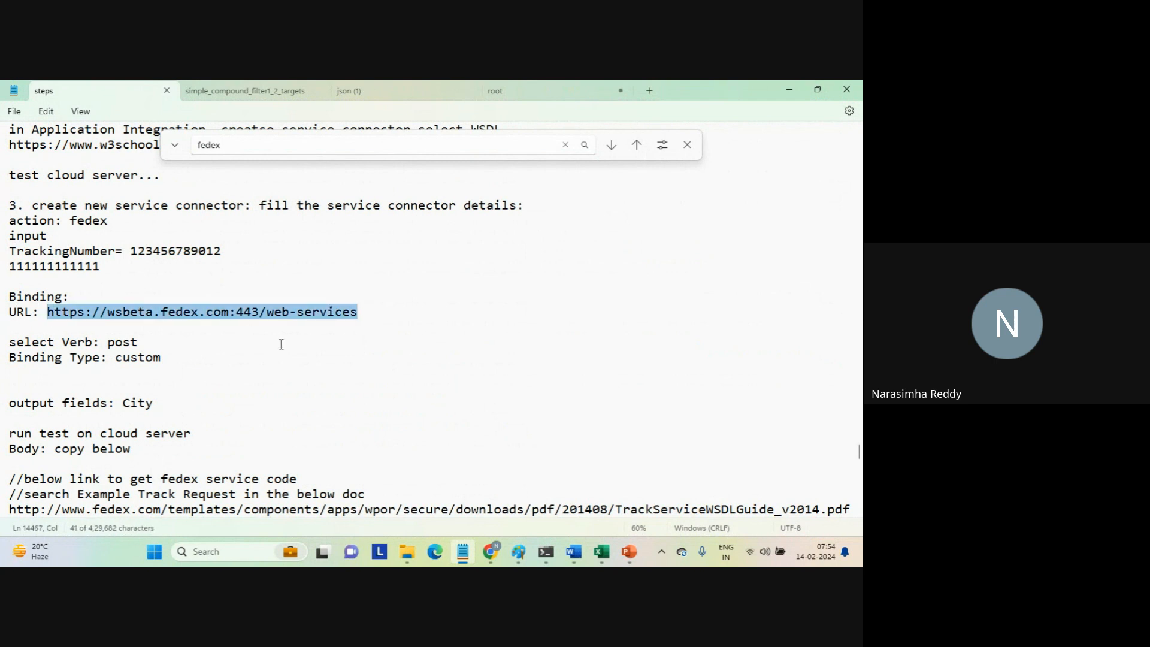
pyautogui.hotkey('alt', 'Tab')
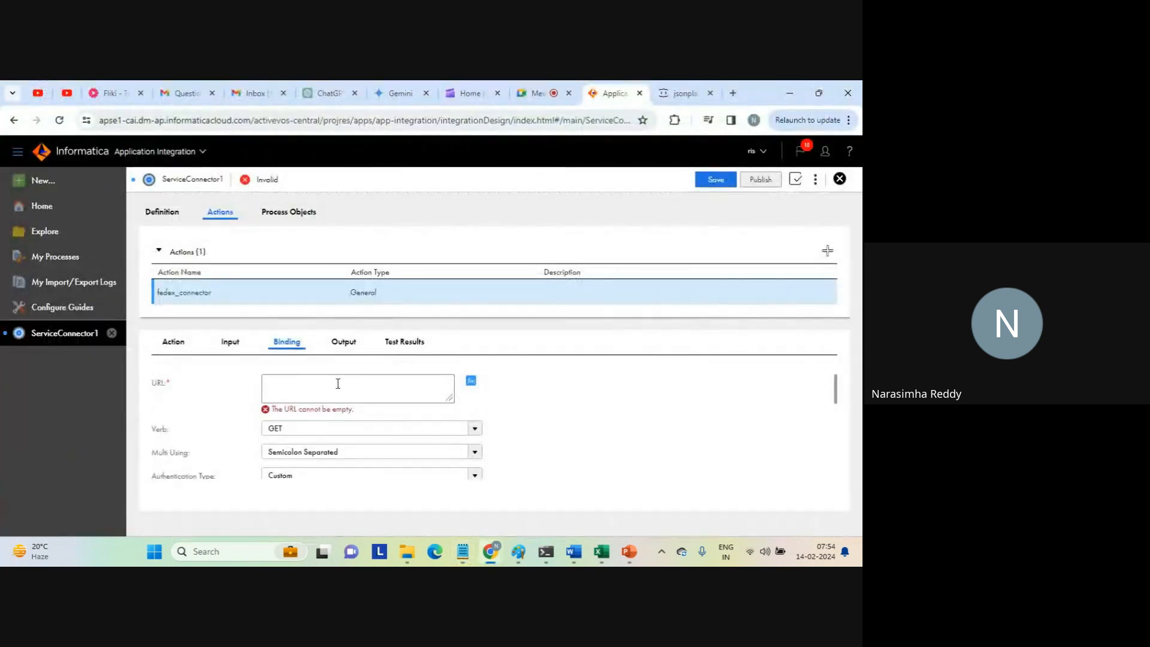
pyautogui.hotkey('ctrl', 'v')
# Set the binding's verb to POST.
pyautogui.click(324, 428)
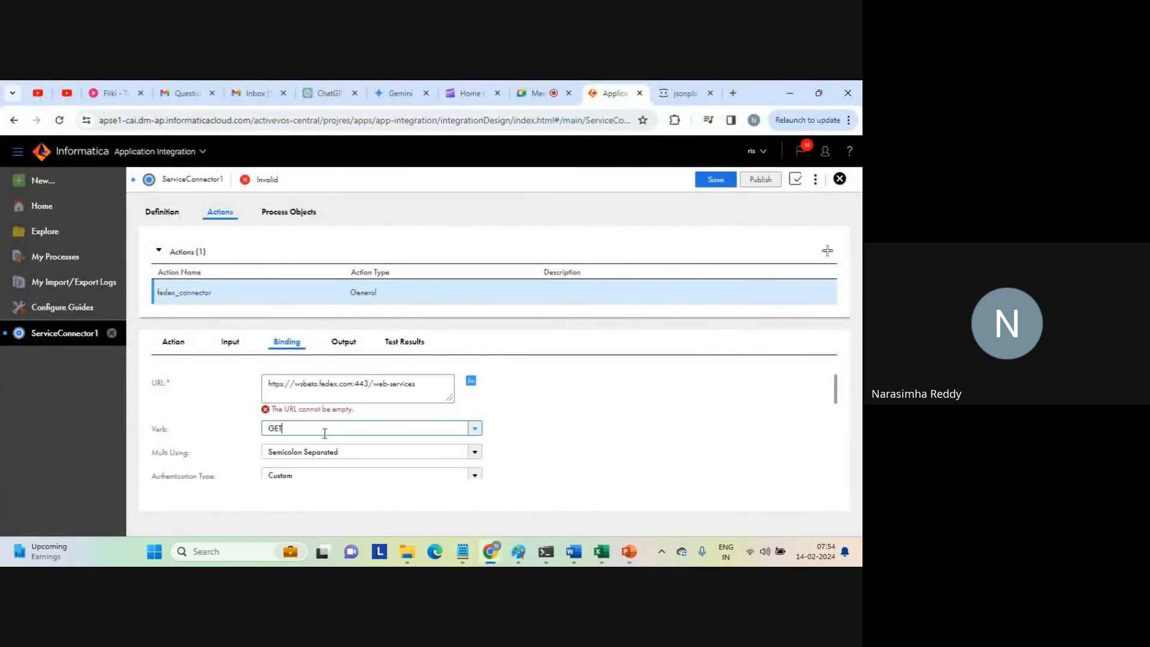
pyautogui.click(473, 418)
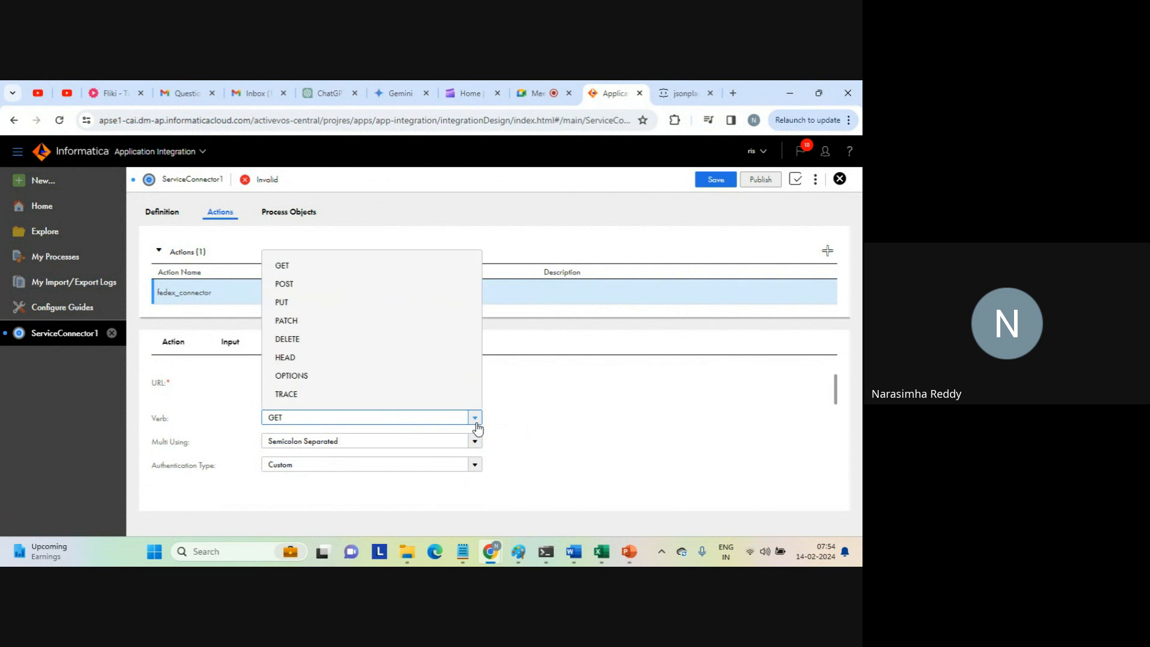
pyautogui.click(306, 285)
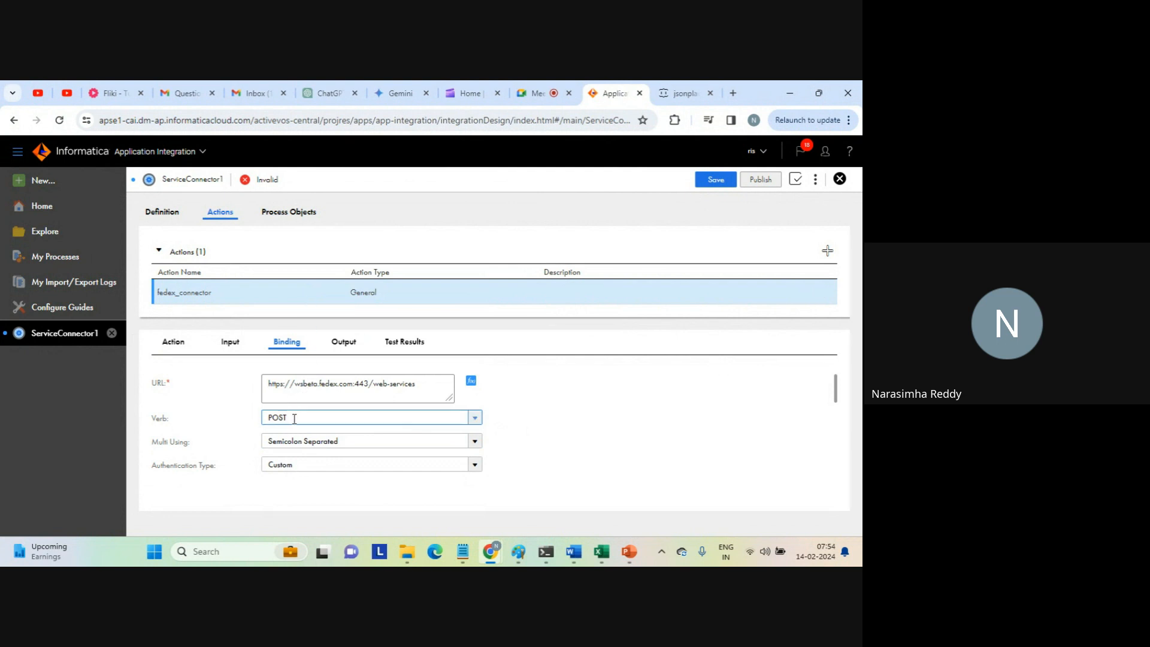
# Check the binding type and request body instructions in the Notepad notes against the connector's binding settings.
pyautogui.hotkey('alt', 'Tab')
pyautogui.doubleClick(138, 358)
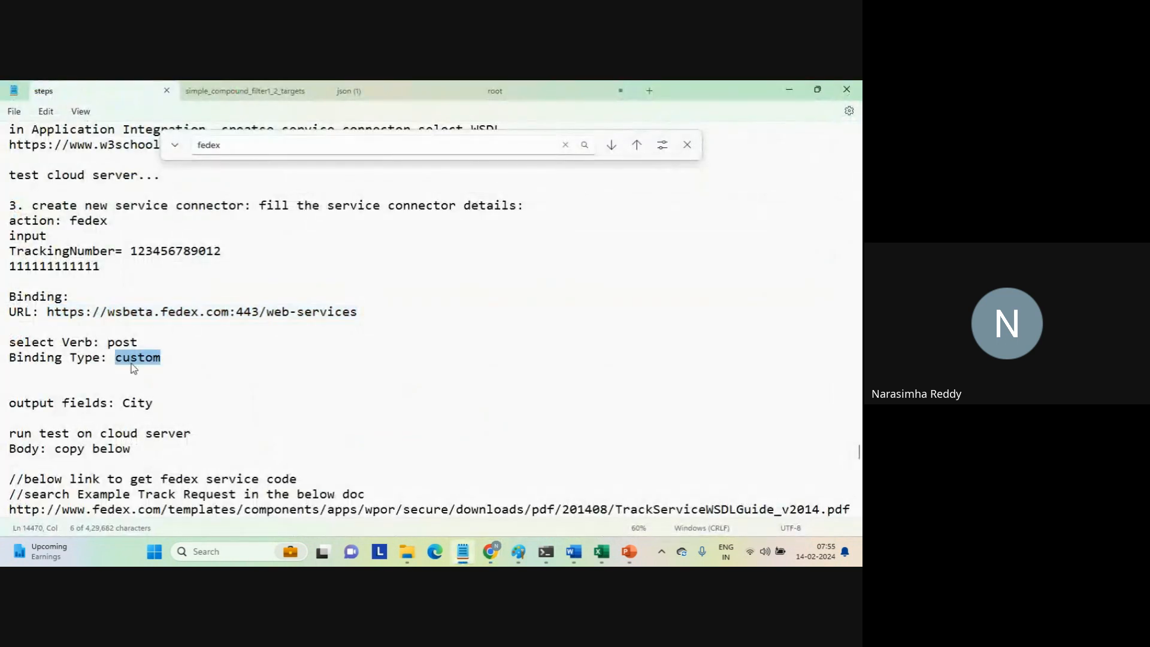
pyautogui.click(195, 388)
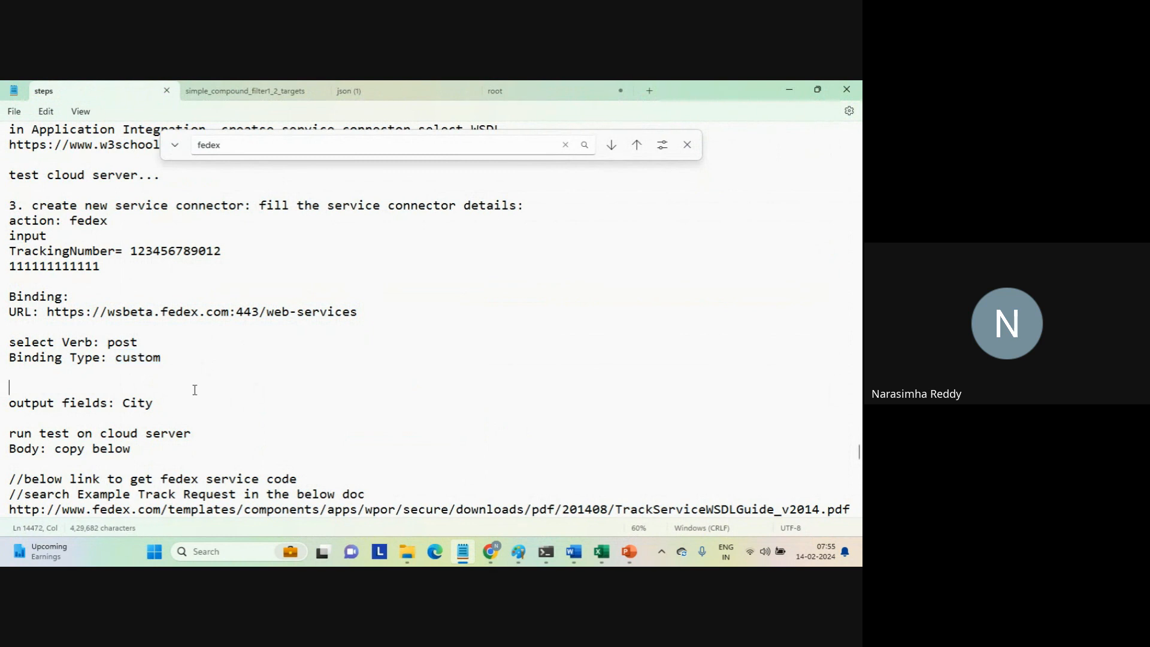
pyautogui.press('Down')
pyautogui.press('Down')
pyautogui.press('Down')
pyautogui.press('Down')
pyautogui.press('Down')
pyautogui.press('Down')
pyautogui.press('Down')
pyautogui.press('Down')
pyautogui.press('Down')
pyautogui.press('Down')
pyautogui.press('Down')
pyautogui.press('Down')
pyautogui.press('Down')
pyautogui.press('Down')
pyautogui.press('Down')
pyautogui.press('Down')
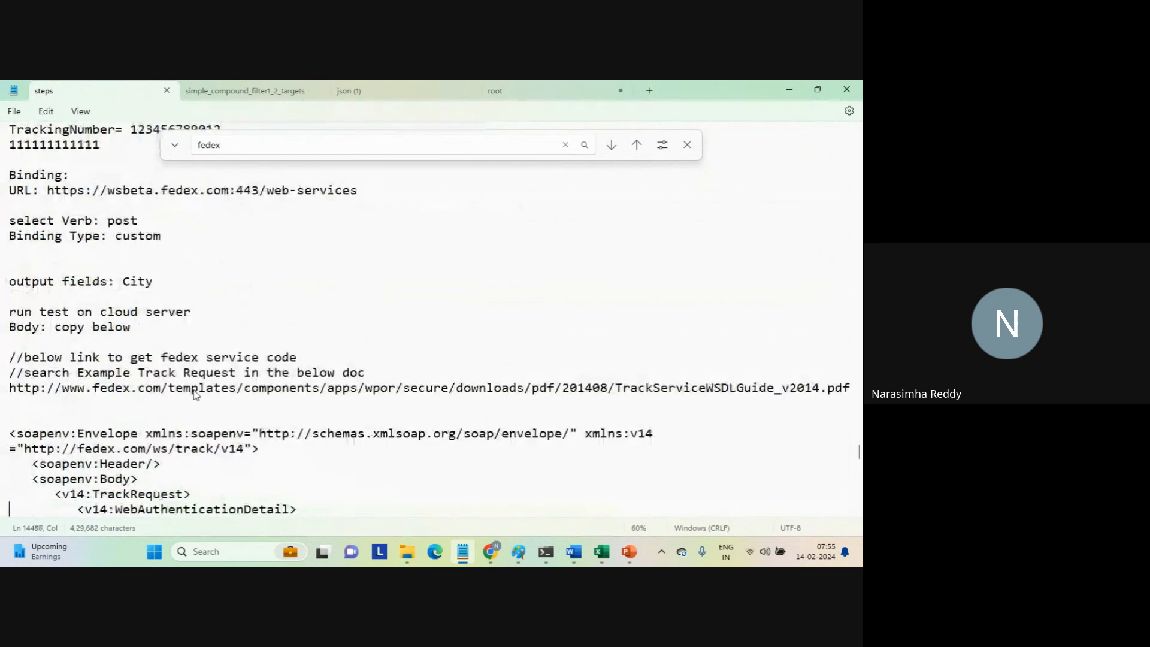
pyautogui.hotkey('alt', 'Tab')
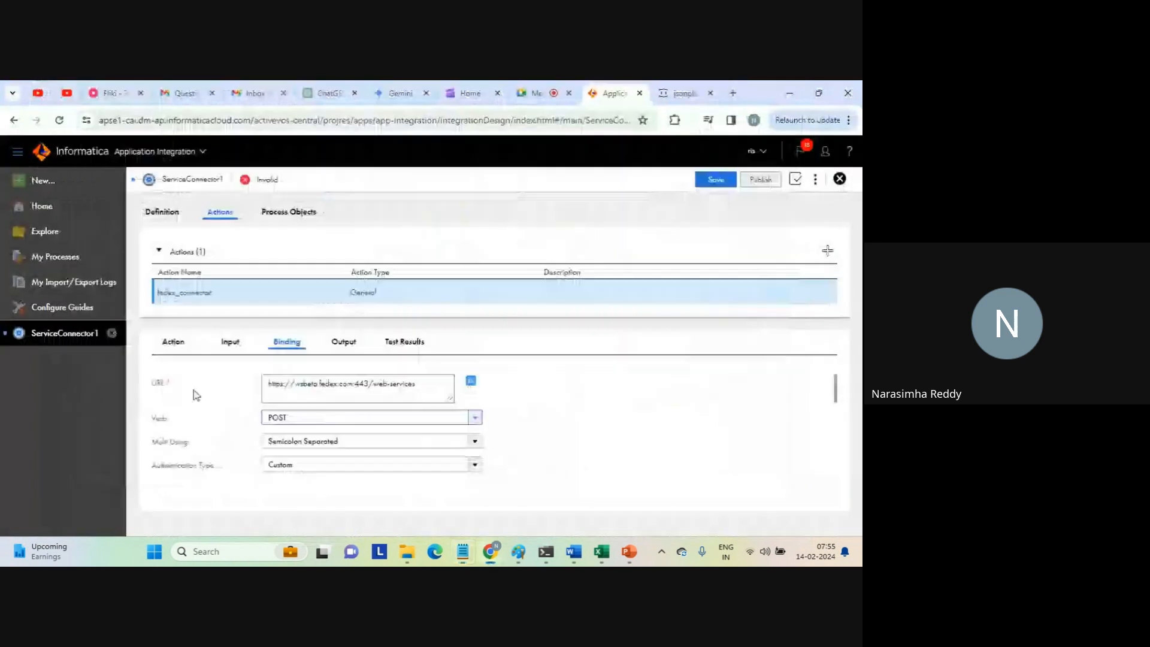
pyautogui.hotkey('alt', 'Tab')
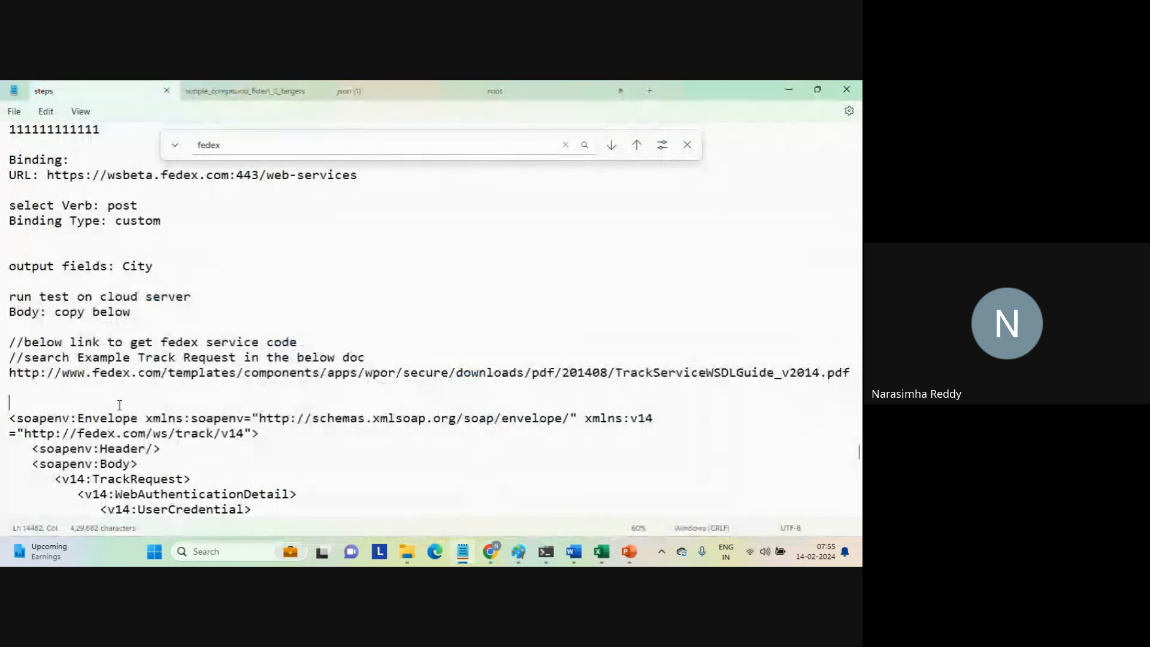
pyautogui.click(120, 402)
pyautogui.press('Down')
pyautogui.hotkey('shift', 'End')
pyautogui.hotkey('shift', 'Down')
pyautogui.hotkey('shift', 'Down')
pyautogui.hotkey('shift', 'Down')
pyautogui.hotkey('shift', 'Down')
pyautogui.hotkey('shift', 'Down')
pyautogui.hotkey('shift', 'Down')
pyautogui.hotkey('shift', 'Down')
pyautogui.hotkey('shift', 'Down')
pyautogui.hotkey('shift', 'Down')
pyautogui.hotkey('shift', 'Down')
pyautogui.hotkey('shift', 'Down')
pyautogui.hotkey('shift', 'Down')
pyautogui.hotkey('shift', 'Down')
pyautogui.hotkey('shift', 'Down')
pyautogui.hotkey('shift', 'Down')
pyautogui.hotkey('shift', 'Down')
pyautogui.hotkey('shift', 'Down')
pyautogui.hotkey('shift', 'Down')
pyautogui.hotkey('shift', 'Down')
pyautogui.hotkey('shift', 'Down')
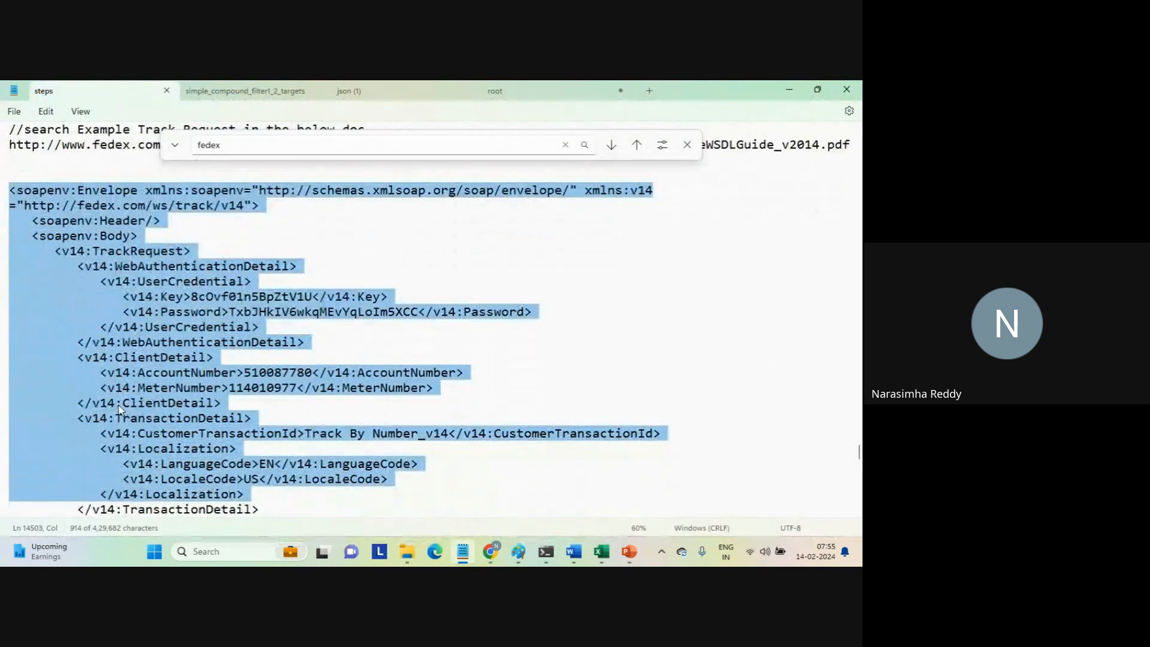
pyautogui.click(294, 325)
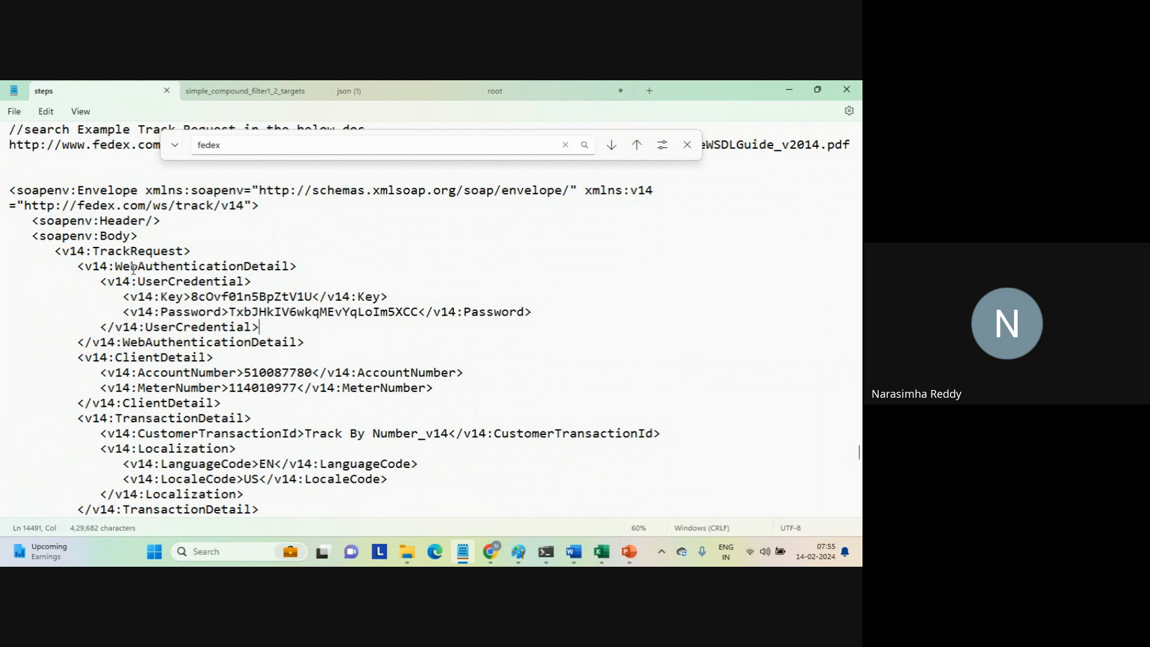
# Examine the UserCredential, Key, Password and ClientDetail elements of the sample SOAP track request.
pyautogui.click(161, 282)
pyautogui.doubleClick(162, 282)
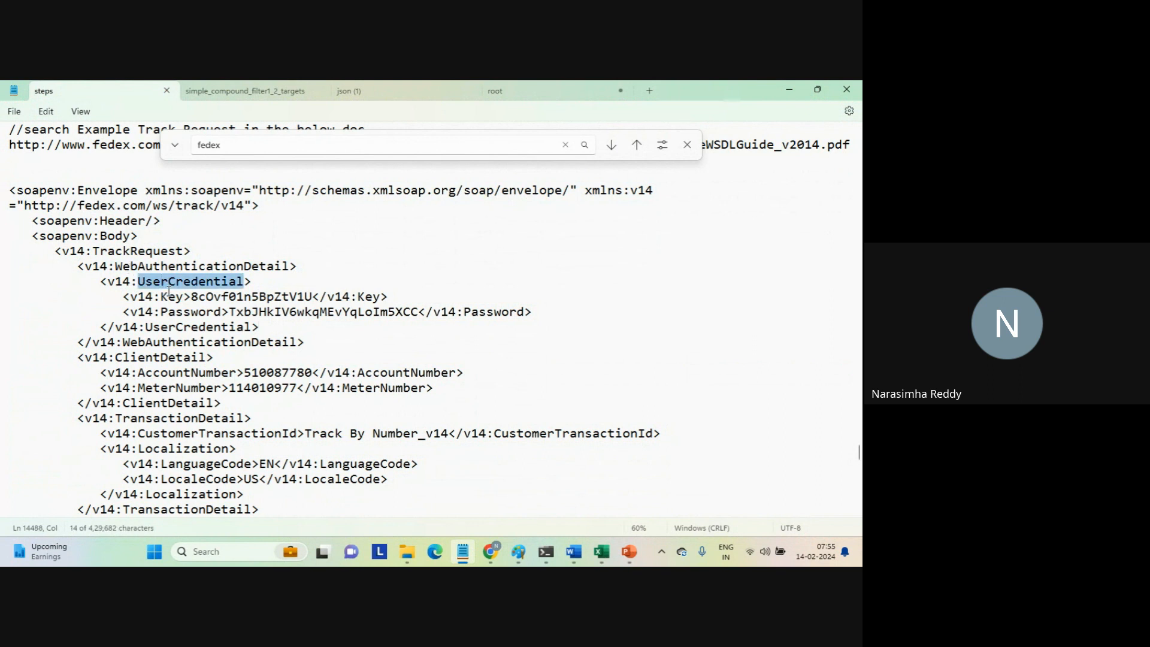
pyautogui.doubleClick(170, 297)
pyautogui.doubleClick(178, 312)
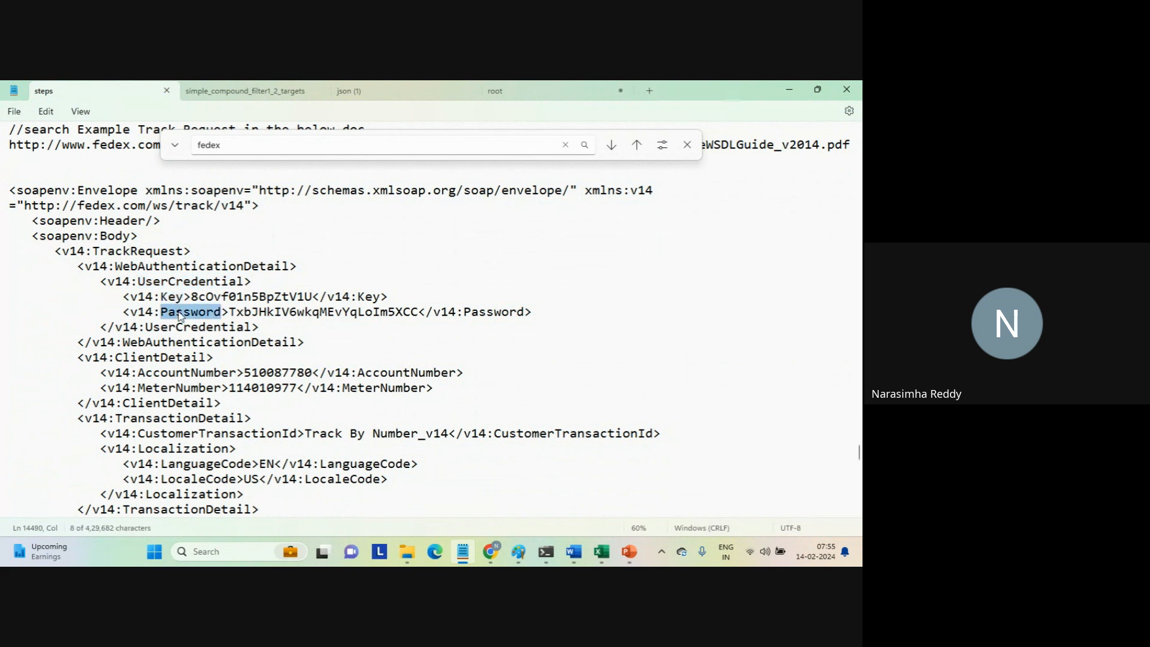
pyautogui.doubleClick(163, 359)
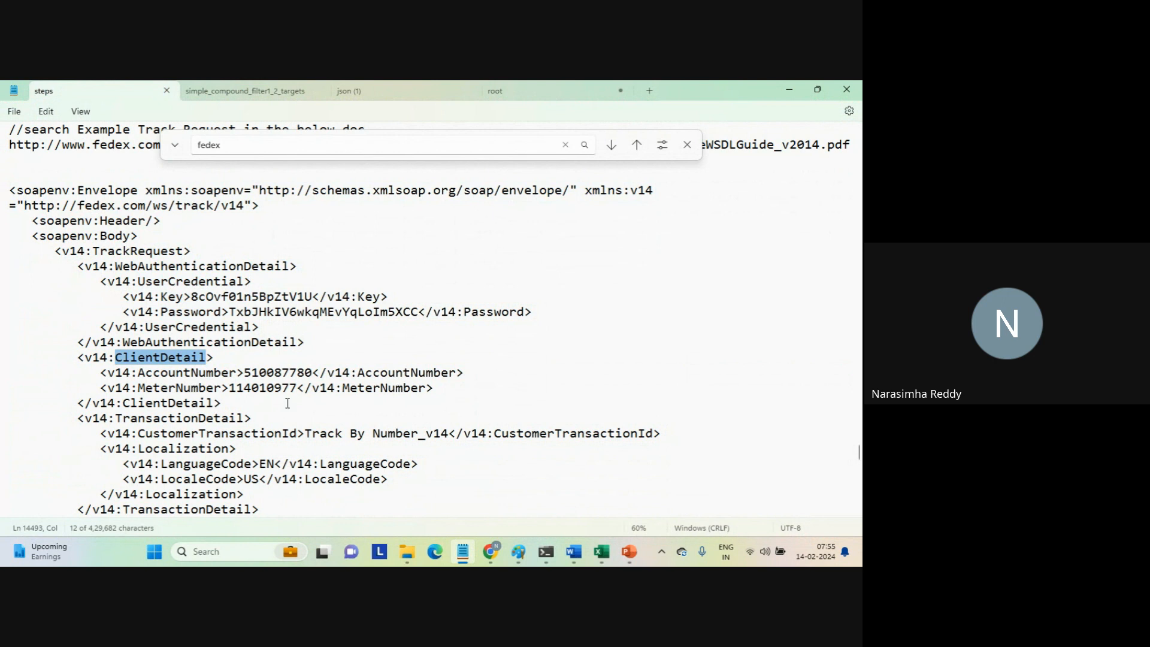
pyautogui.click(222, 405)
pyautogui.moveTo(222, 405); pyautogui.dragTo(6, 268)
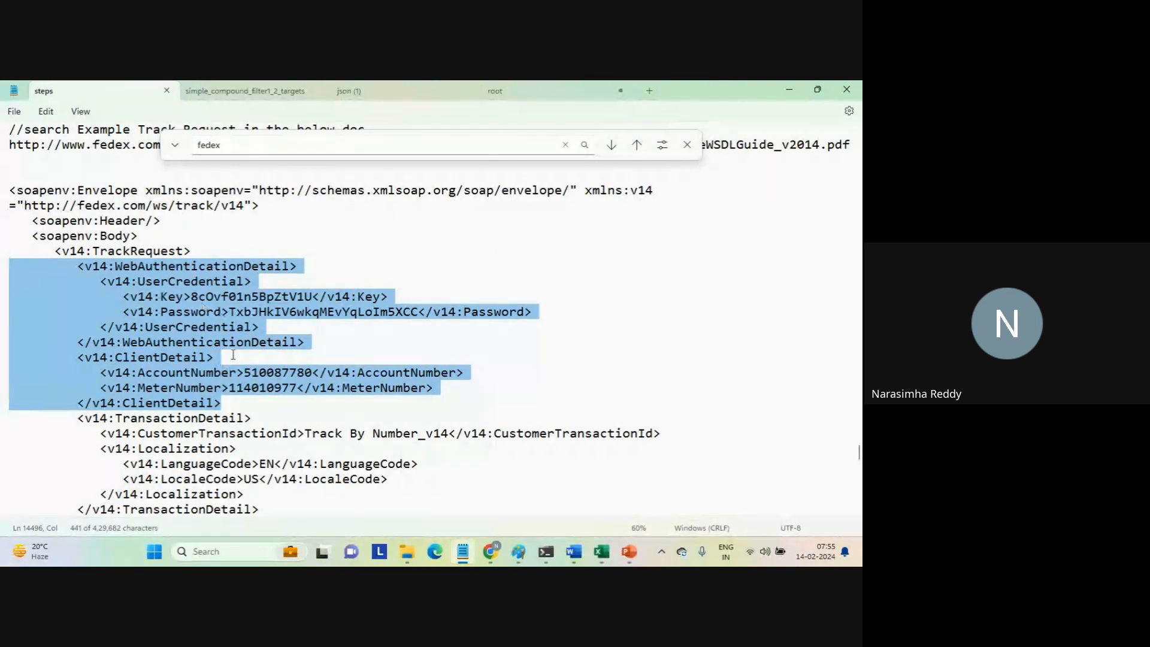
# Examine the rest of the track request, focusing on the {$TrackingNumber} placeholder inside PackageIdentifier.
pyautogui.click(230, 399)
pyautogui.press('Left')
pyautogui.press('Right')
pyautogui.press('Right')
pyautogui.press('Down')
pyautogui.press('Down')
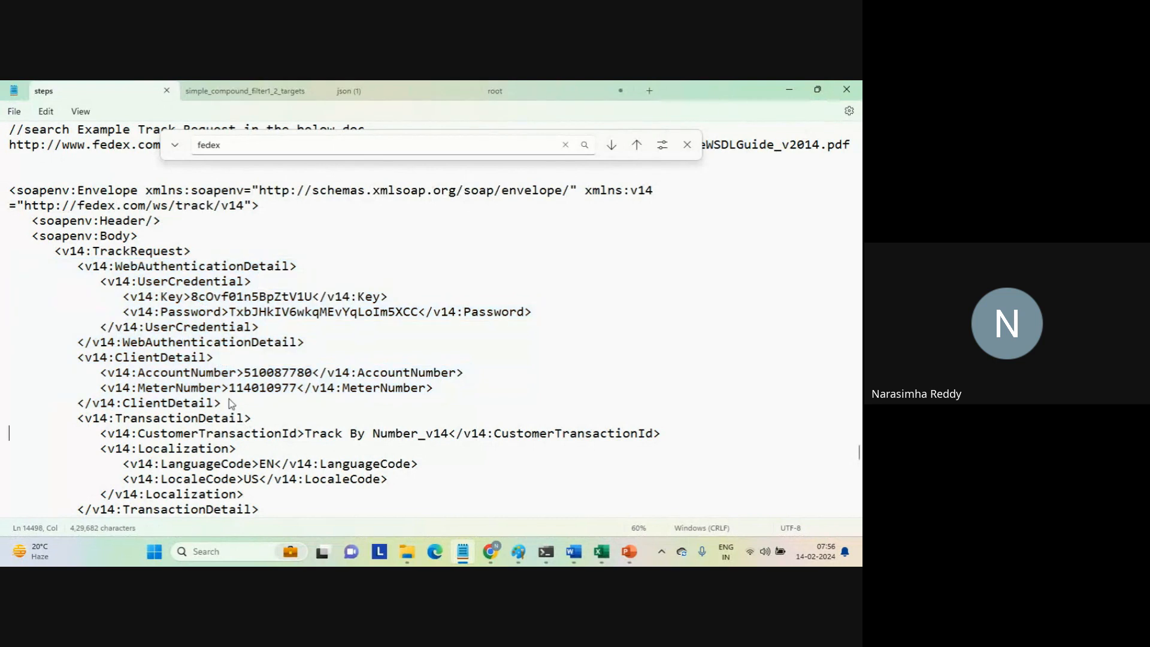
pyautogui.press('Down')
pyautogui.press('Down')
pyautogui.press('Down')
pyautogui.press('Down')
pyautogui.press('Down')
pyautogui.press('Down')
pyautogui.press('Down')
pyautogui.press('Down')
pyautogui.press('Down')
pyautogui.press('Down')
pyautogui.press('Down')
pyautogui.press('Down')
pyautogui.press('Down')
pyautogui.press('Down')
pyautogui.press('Down')
pyautogui.press('Down')
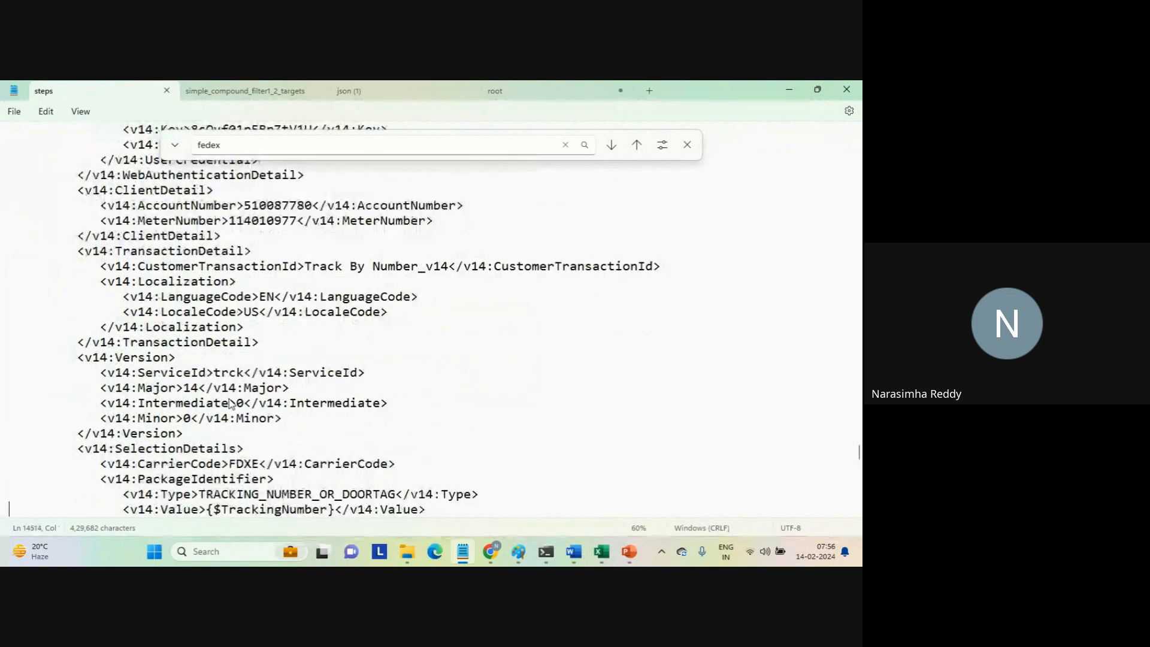
pyautogui.press('Down')
pyautogui.press('Down')
pyautogui.press('Down')
pyautogui.press('Down')
pyautogui.press('Down')
pyautogui.press('Down')
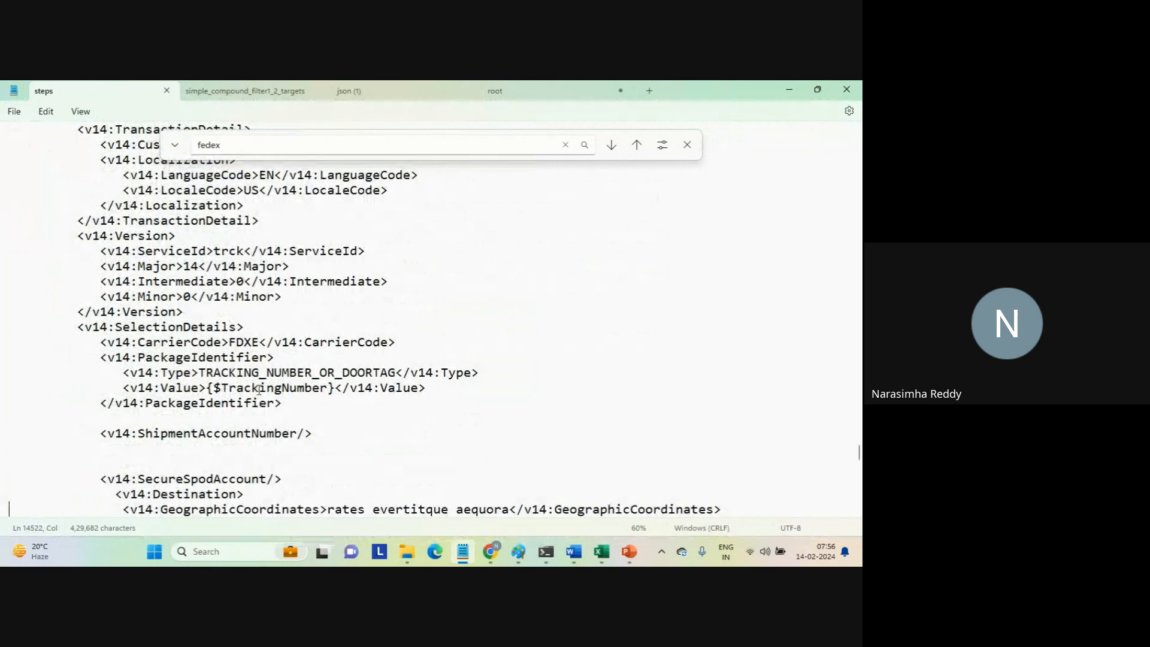
pyautogui.doubleClick(259, 389)
pyautogui.click(258, 388)
pyautogui.click(208, 387)
pyautogui.moveTo(209, 390); pyautogui.dragTo(337, 389)
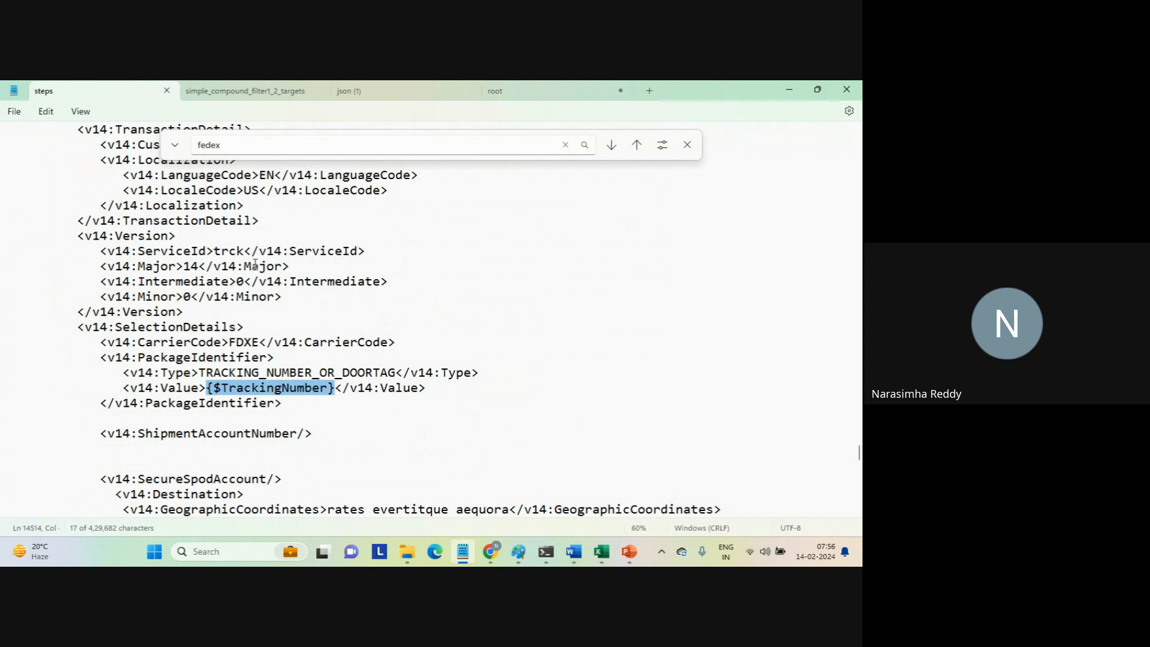
pyautogui.doubleClick(279, 390)
# Copy the complete SOAP track request from the notes, from the opening to the closing soapenv:Envelope tag.
pyautogui.click(297, 419)
pyautogui.press('Down')
pyautogui.press('Down')
pyautogui.press('Down')
pyautogui.press('Down')
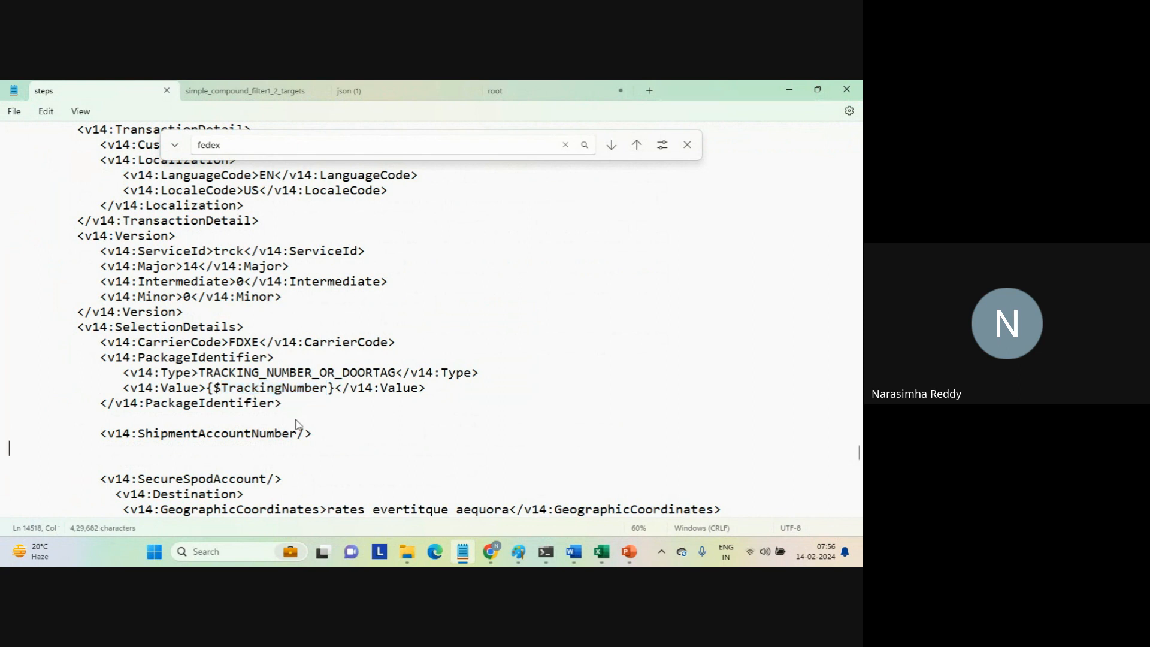
pyautogui.press('Down')
pyautogui.press('Down')
pyautogui.press('Down')
pyautogui.press('Down')
pyautogui.press('Down')
pyautogui.press('Down')
pyautogui.press('Down')
pyautogui.press('Down')
pyautogui.press('Down')
pyautogui.press('Down')
pyautogui.press('Down')
pyautogui.press('Down')
pyautogui.press('Up')
pyautogui.press('Up')
pyautogui.press('Up')
pyautogui.press('Up')
pyautogui.press('Up')
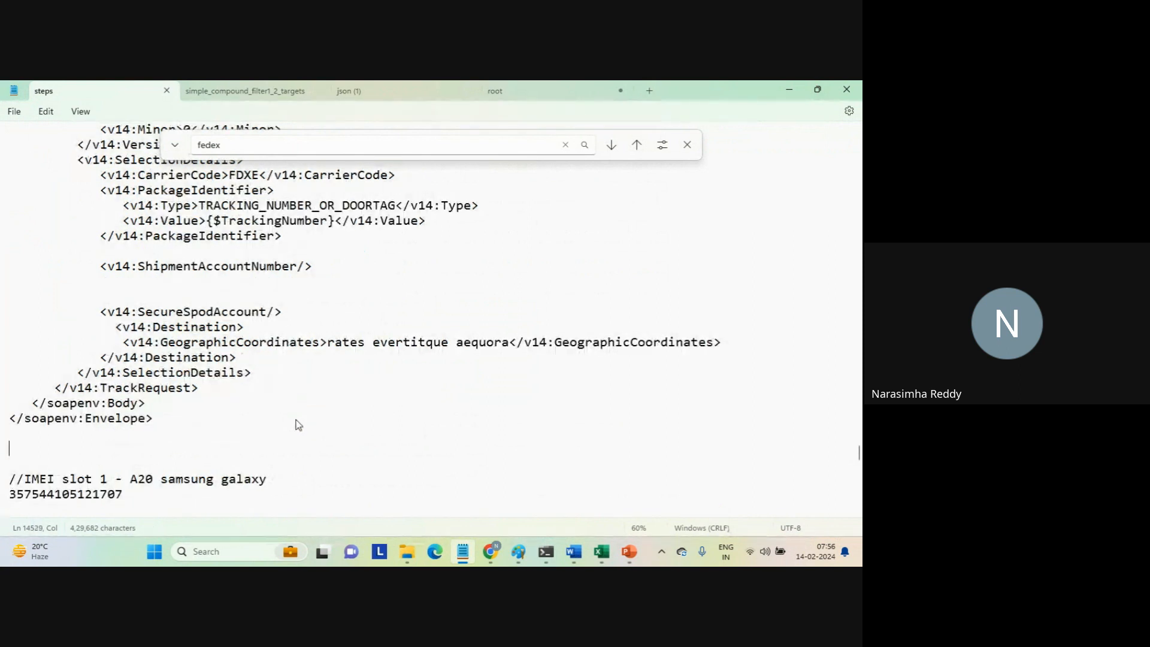
pyautogui.hotkey('shift', 'Up')
pyautogui.hotkey('shift', 'Up')
pyautogui.hotkey('shift', 'Up')
pyautogui.hotkey('shift', 'Up')
pyautogui.hotkey('shift', 'Up')
pyautogui.hotkey('shift', 'Up')
pyautogui.hotkey('shift', 'Up')
pyautogui.hotkey('shift', 'Up')
pyautogui.hotkey('shift', 'Up')
pyautogui.hotkey('shift', 'Up')
pyautogui.hotkey('shift', 'Up')
pyautogui.hotkey('shift', 'Up')
pyautogui.hotkey('shift', 'Up')
pyautogui.hotkey('shift', 'Up')
pyautogui.hotkey('shift', 'Up')
pyautogui.hotkey('shift', 'Up')
pyautogui.hotkey('shift', 'Up')
pyautogui.hotkey('shift', 'Up')
pyautogui.hotkey('shift', 'Up')
pyautogui.hotkey('shift', 'Up')
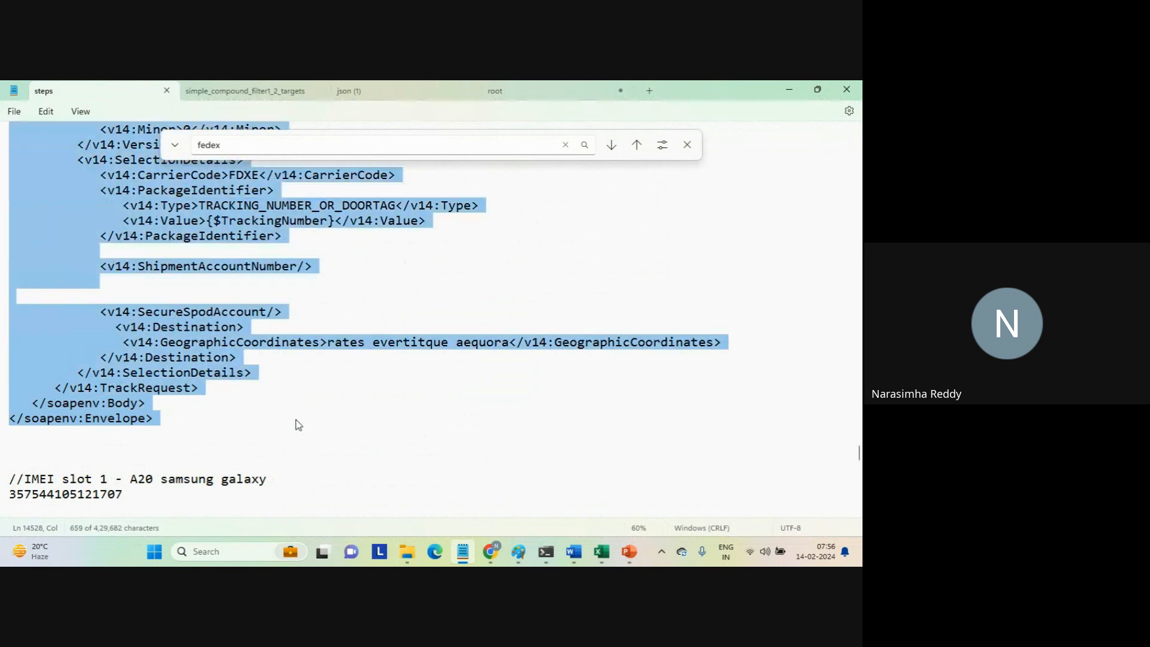
pyautogui.hotkey('shift', 'Up')
pyautogui.hotkey('shift', 'Up')
pyautogui.hotkey('shift', 'Up')
pyautogui.hotkey('shift', 'Up')
pyautogui.hotkey('shift', 'Up')
pyautogui.hotkey('shift', 'Up')
pyautogui.hotkey('shift', 'Up')
pyautogui.hotkey('shift', 'Up')
pyautogui.hotkey('shift', 'Up')
pyautogui.hotkey('shift', 'Up')
pyautogui.hotkey('shift', 'Up')
pyautogui.hotkey('shift', 'Up')
pyautogui.hotkey('shift', 'Up')
pyautogui.hotkey('shift', 'Up')
pyautogui.hotkey('shift', 'Up')
pyautogui.hotkey('shift', 'Up')
pyautogui.hotkey('shift', 'Up')
pyautogui.hotkey('shift', 'Up')
pyautogui.hotkey('shift', 'Up')
pyautogui.hotkey('shift', 'Up')
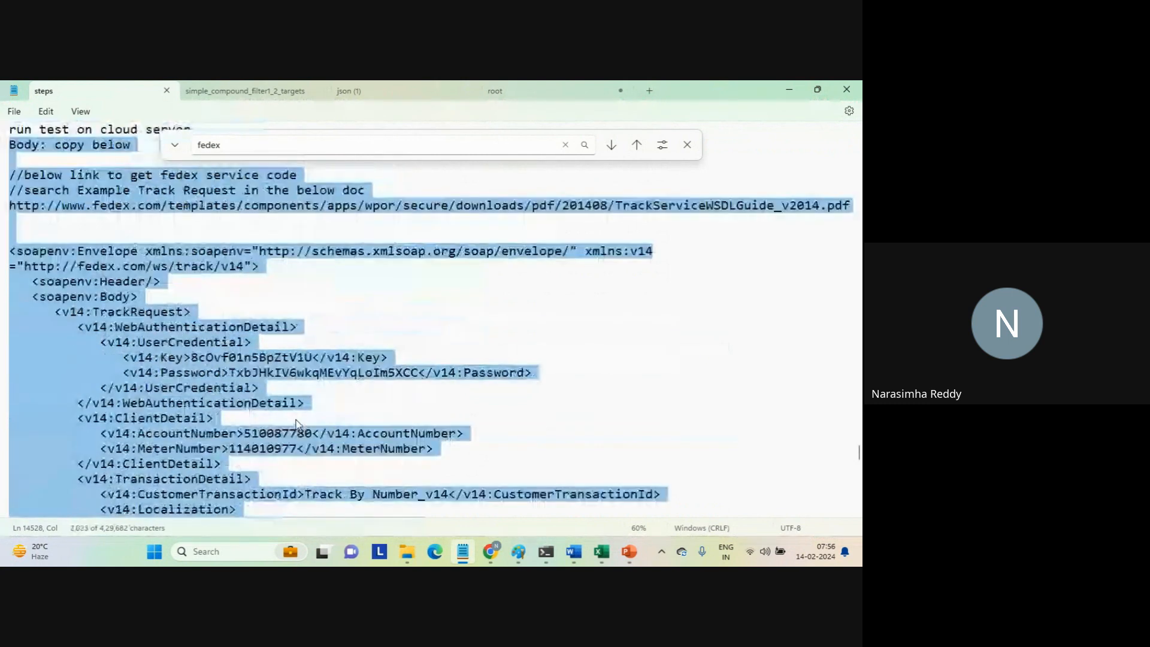
pyautogui.hotkey('shift', 'Down')
pyautogui.hotkey('shift', 'Down')
pyautogui.hotkey('shift', 'Down')
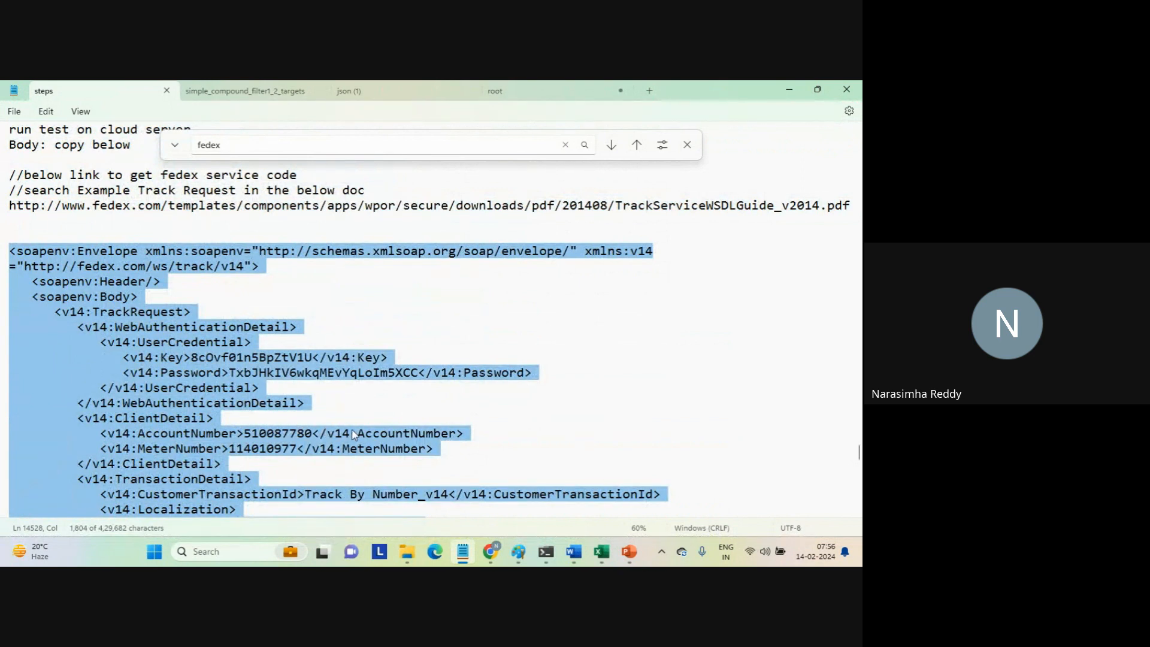
# Switch to Informatica Application Integration and open the binding type choices of the fedex_connector action.
pyautogui.moveTo(489, 550)
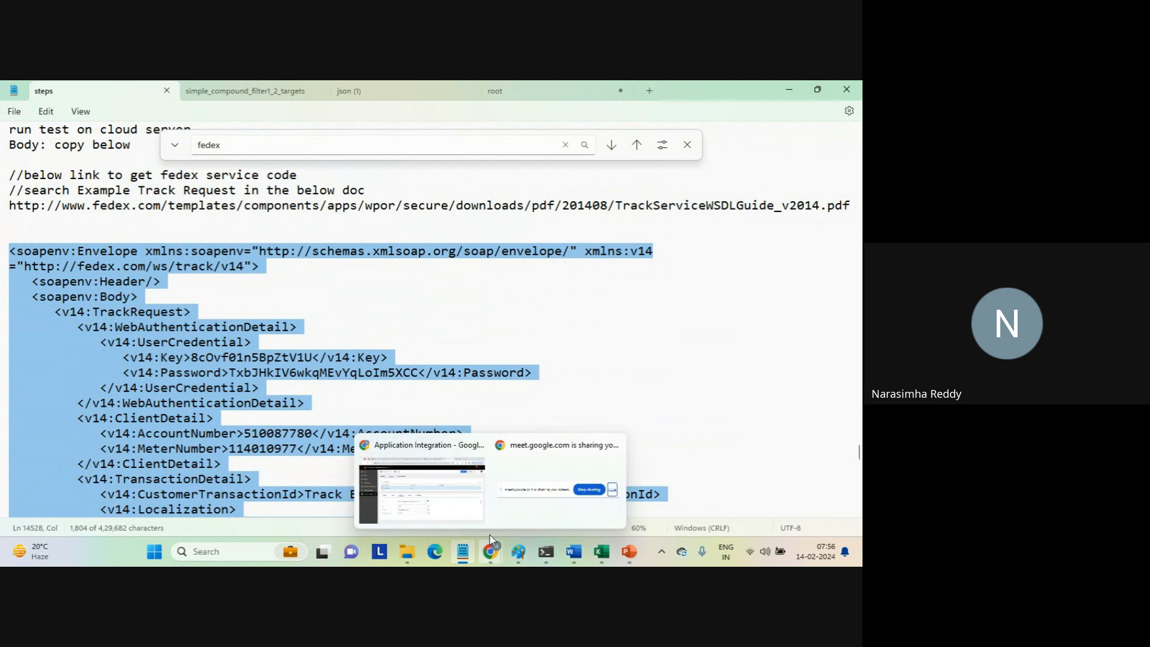
pyautogui.click(446, 508)
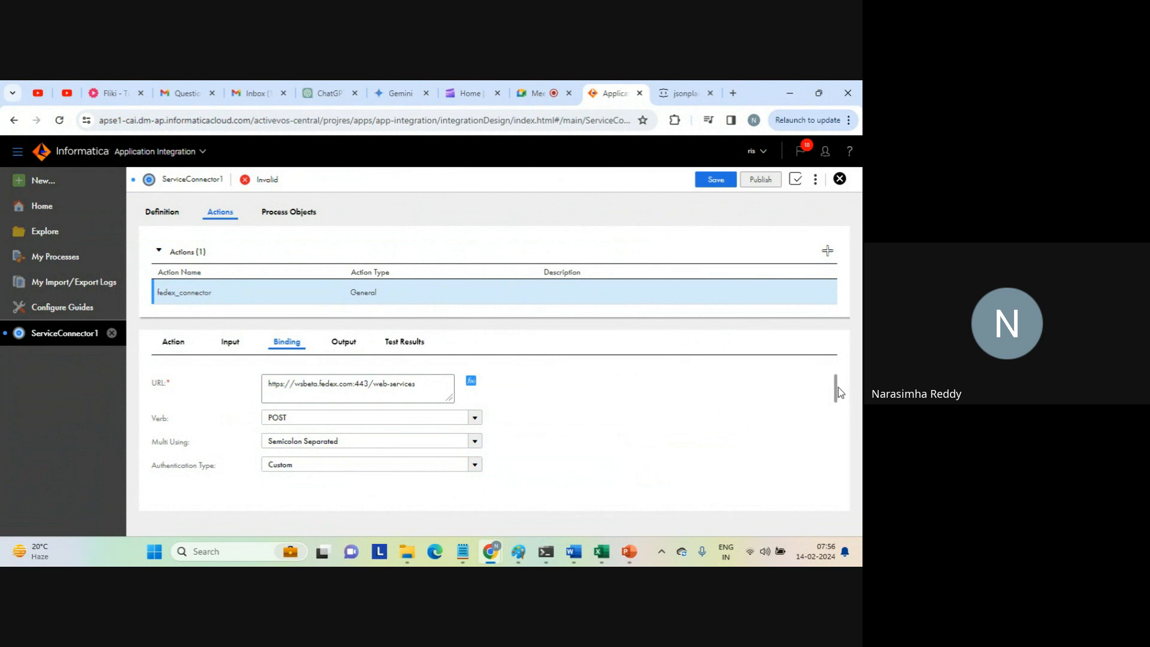
pyautogui.moveTo(837, 399); pyautogui.dragTo(839, 487)
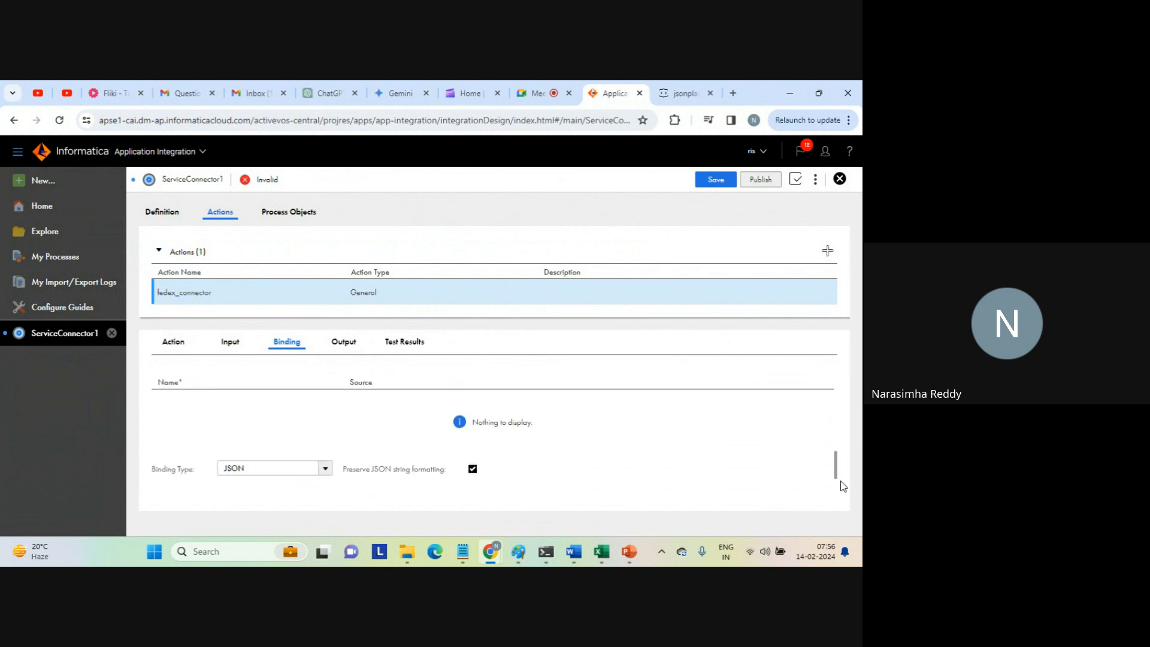
pyautogui.click(325, 470)
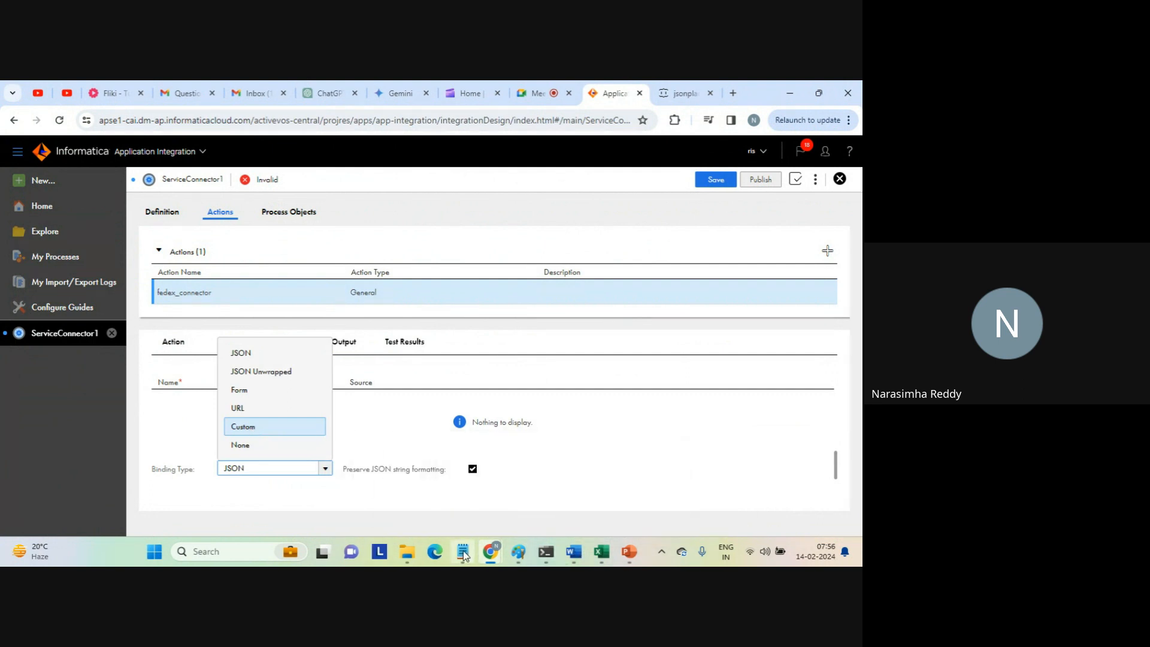
# Look up the prescribed binding type in the Binding section of the Notepad notes.
pyautogui.moveTo(462, 554)
pyautogui.click(444, 509)
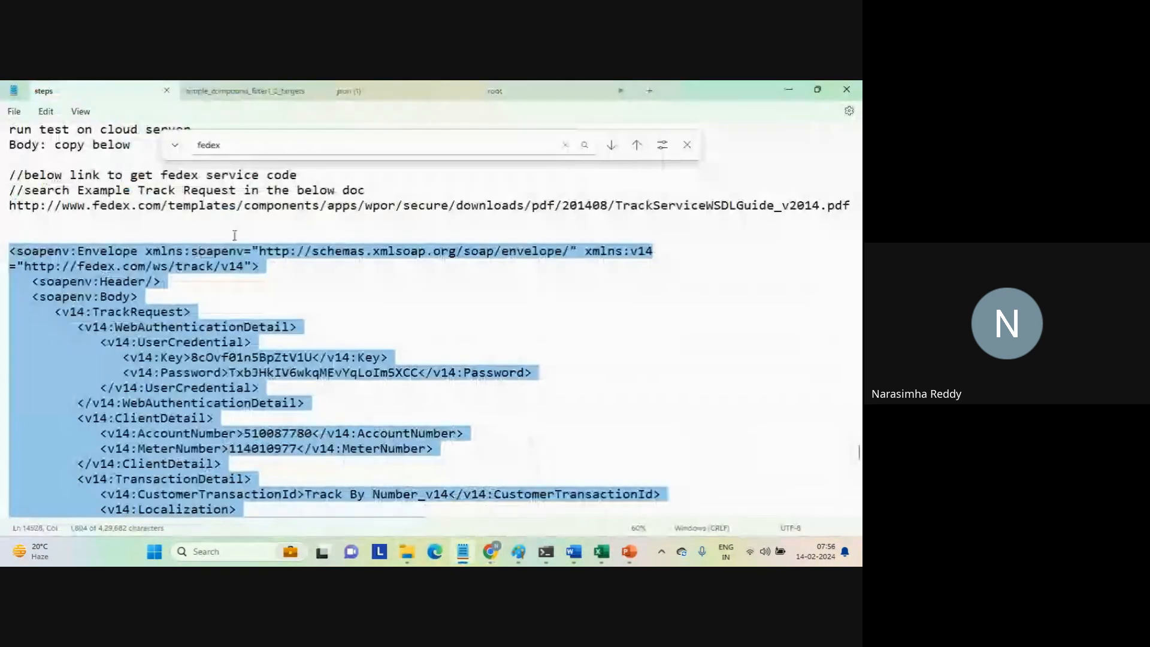
pyautogui.click(137, 228)
pyautogui.press('Up')
pyautogui.press('Up')
pyautogui.press('Up')
pyautogui.press('Up')
pyautogui.press('Up')
pyautogui.press('Up')
pyautogui.press('Up')
pyautogui.press('Up')
pyautogui.press('Up')
pyautogui.press('Up')
pyautogui.press('Up')
pyautogui.press('Up')
pyautogui.press('Up')
pyautogui.press('Up')
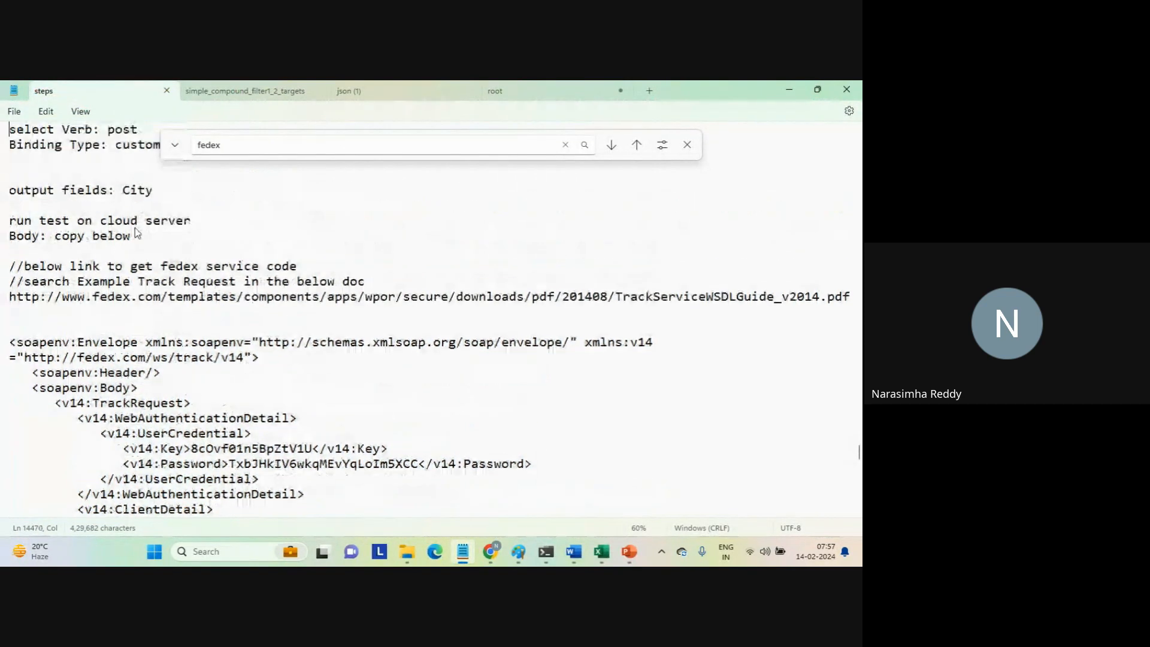
pyautogui.press('Up')
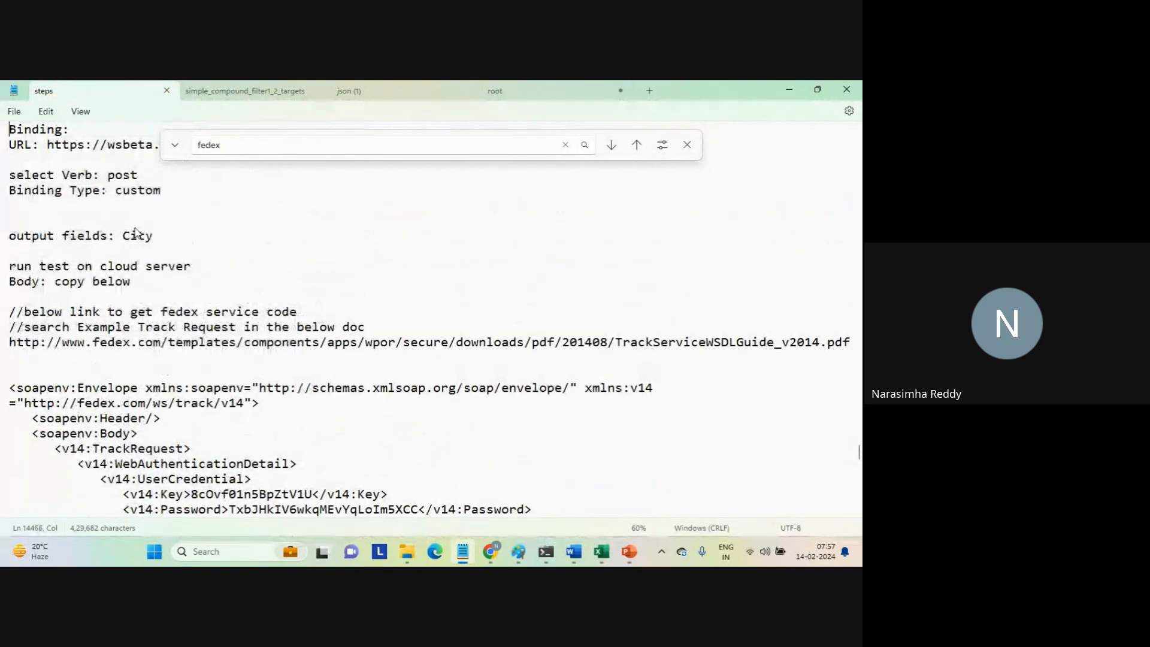
pyautogui.doubleClick(136, 190)
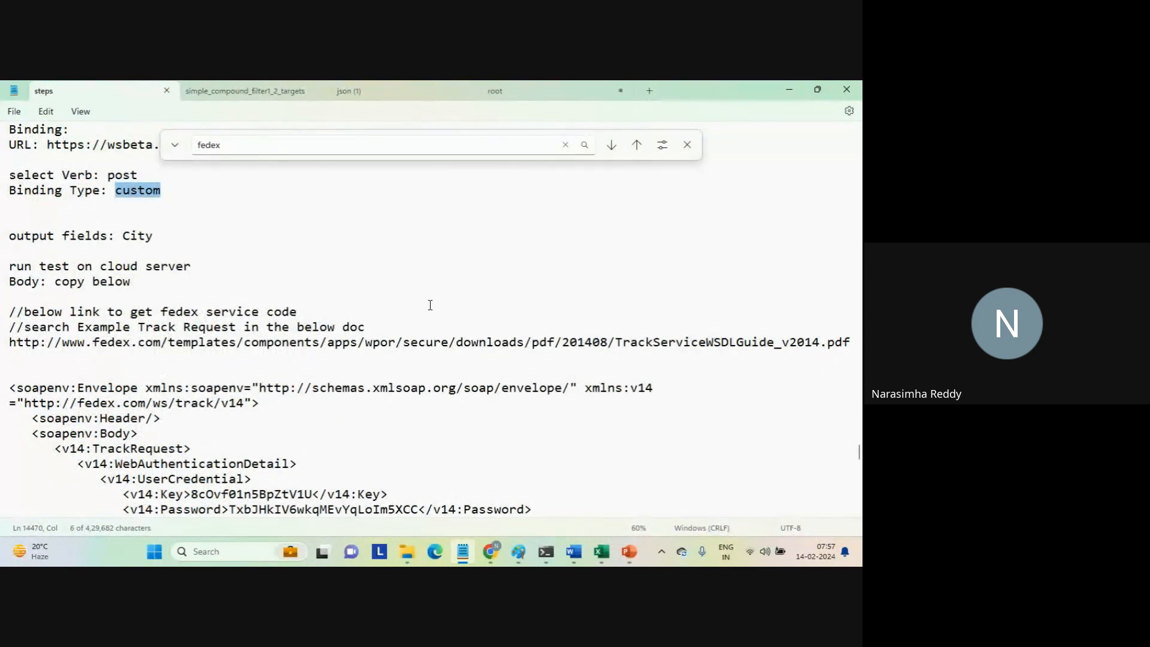
# Back in Application Integration, set the binding type to Custom and paste the SOAP track request with its key and password as the body.
pyautogui.hotkey('alt', 'Tab')
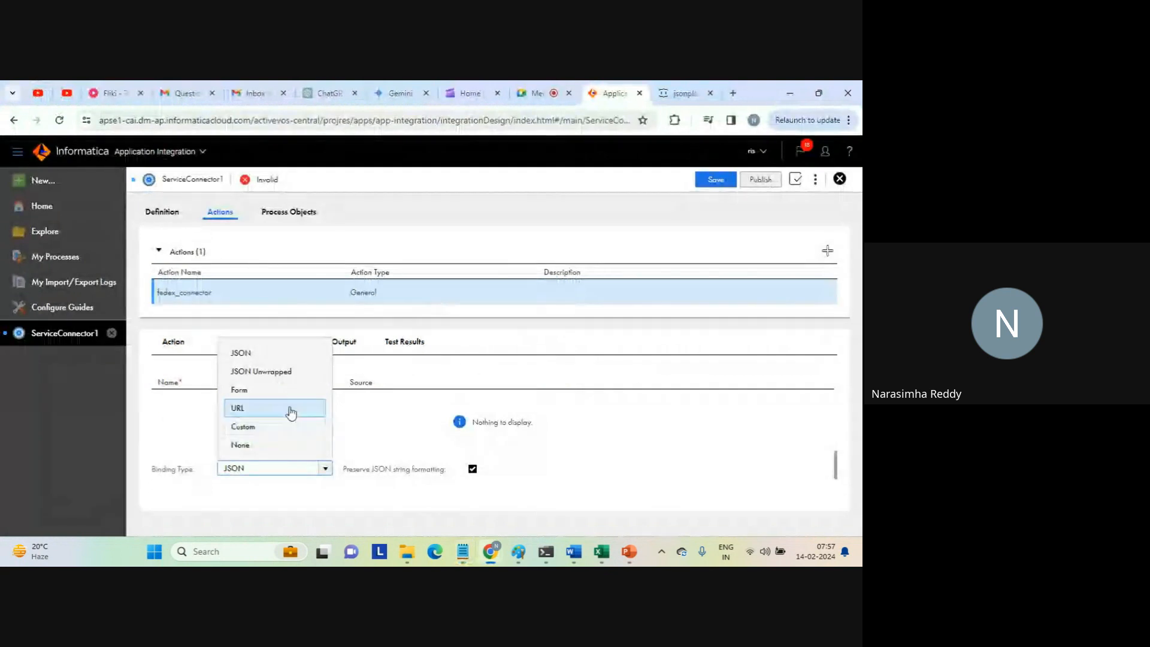
pyautogui.click(258, 430)
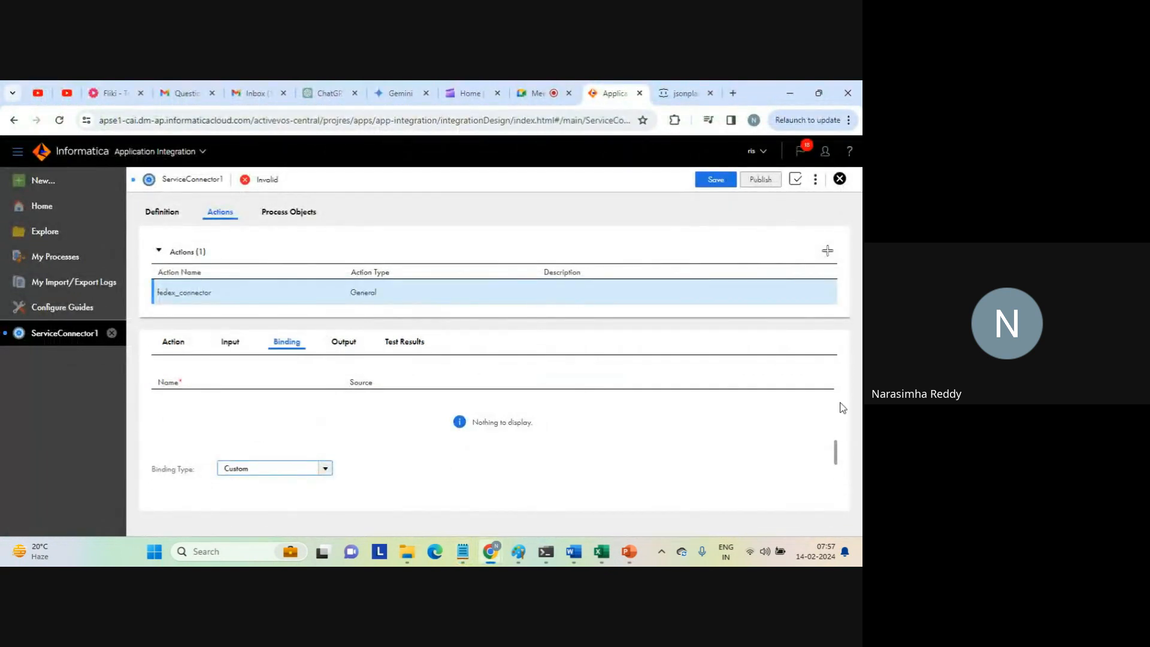
pyautogui.moveTo(838, 455); pyautogui.dragTo(838, 479)
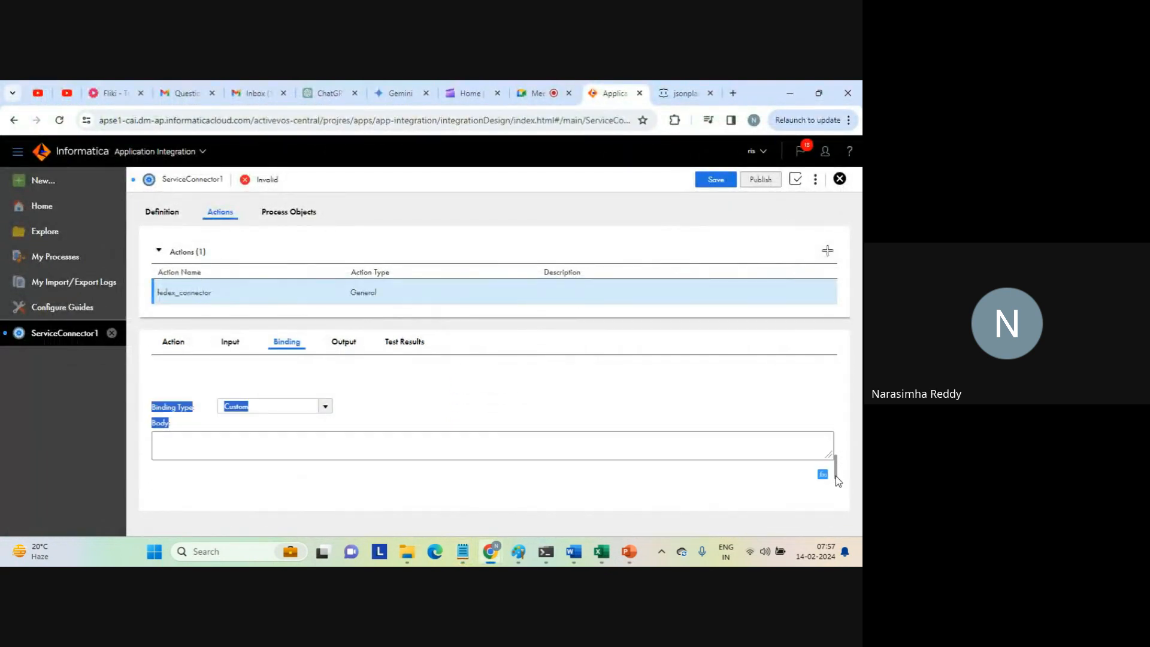
pyautogui.click(459, 445)
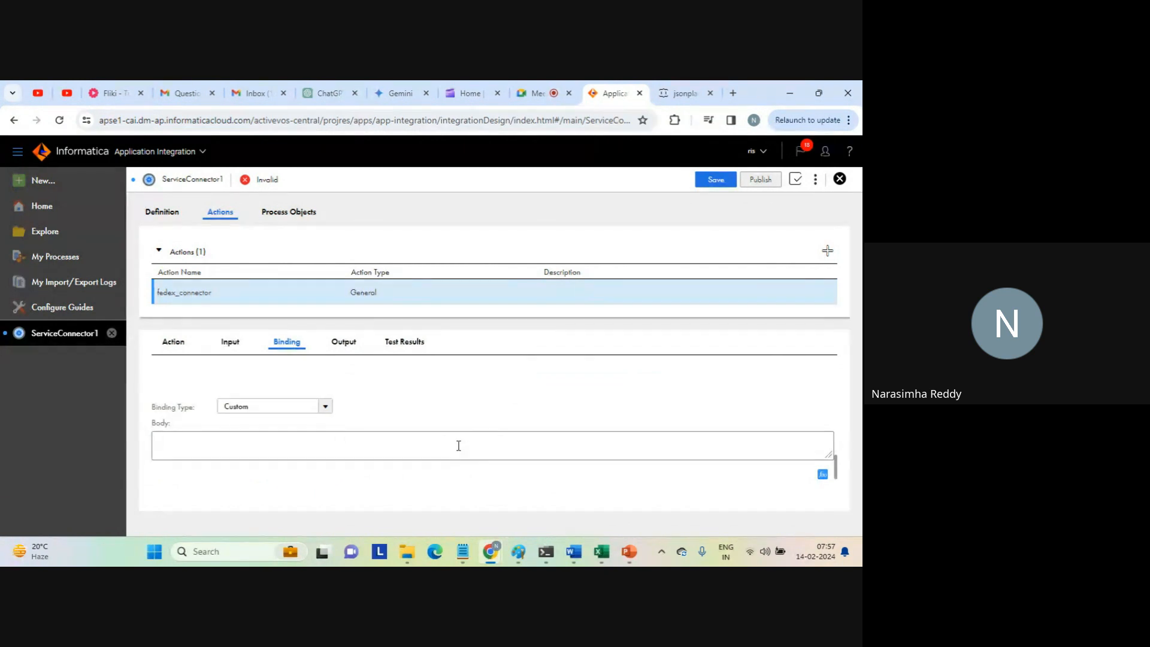
pyautogui.hotkey('ctrl', 'v')
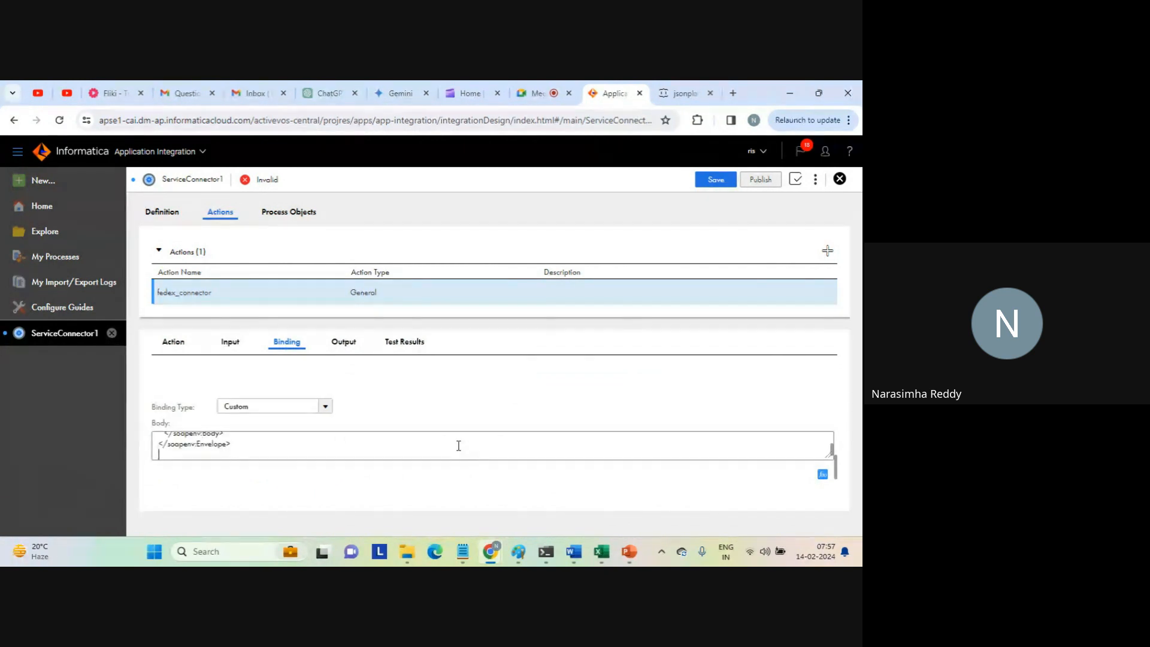
# Locate the v14:Value line with the {$TrackingNumber} placeholder in the pasted request body.
pyautogui.press('Up')
pyautogui.press('Up')
pyautogui.press('Up')
pyautogui.press('Up')
pyautogui.press('Up')
pyautogui.press('Up')
pyautogui.press('Up')
pyautogui.press('Up')
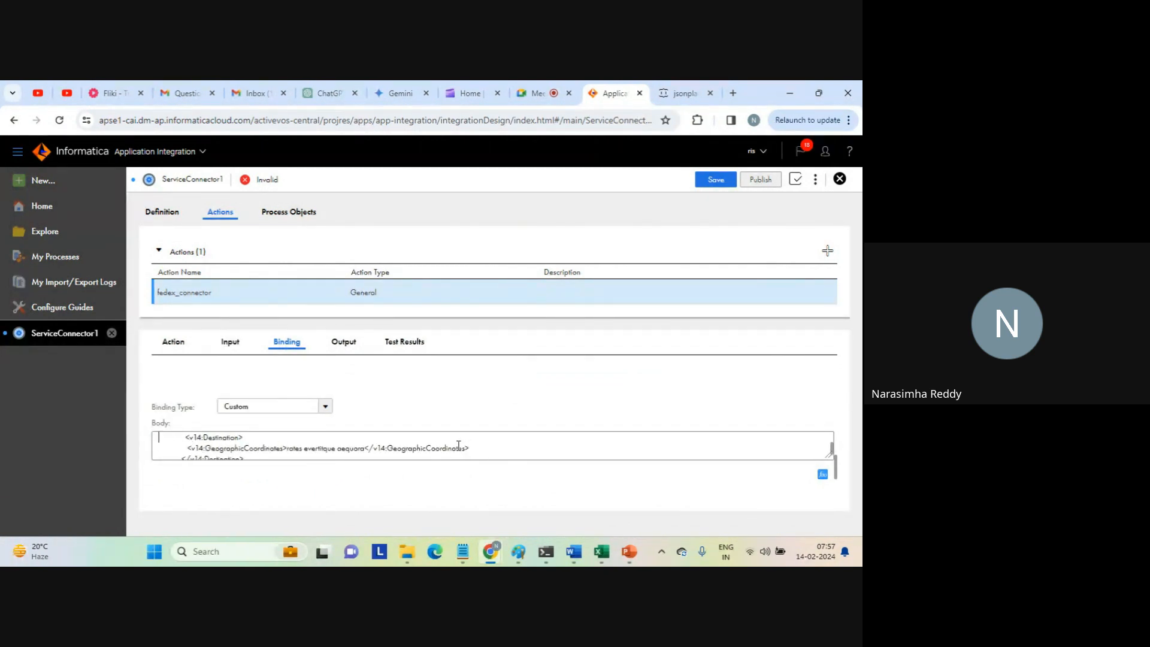
pyautogui.press('Up')
pyautogui.press('Up')
pyautogui.press('Up')
pyautogui.press('Up')
pyautogui.press('Up')
pyautogui.press('Up')
pyautogui.press('Up')
pyautogui.press('Up')
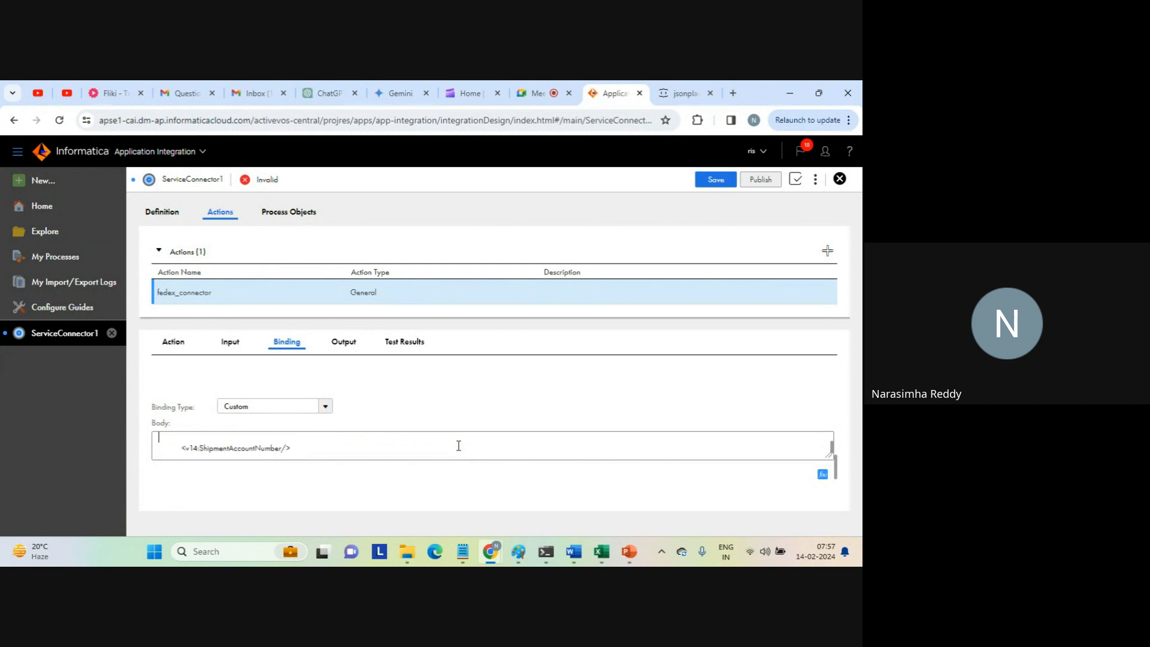
pyautogui.hotkey('shift', 'End')
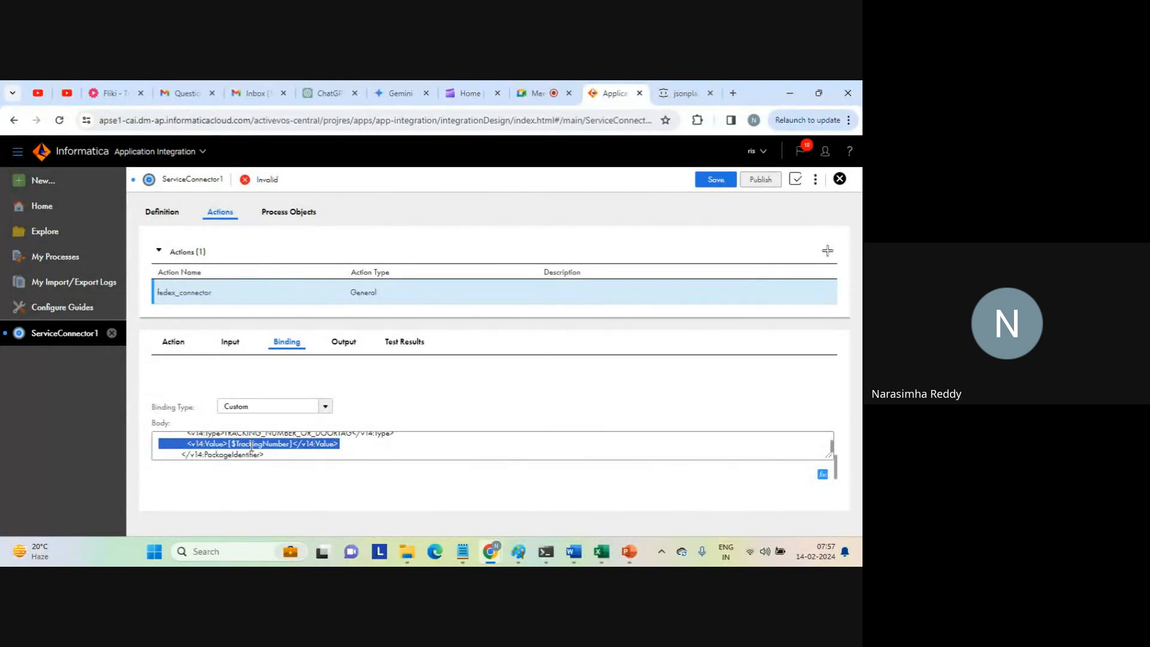
# Enter TrackingNumber as both name and label of the fedex_connector action's input field.
pyautogui.click(195, 355)
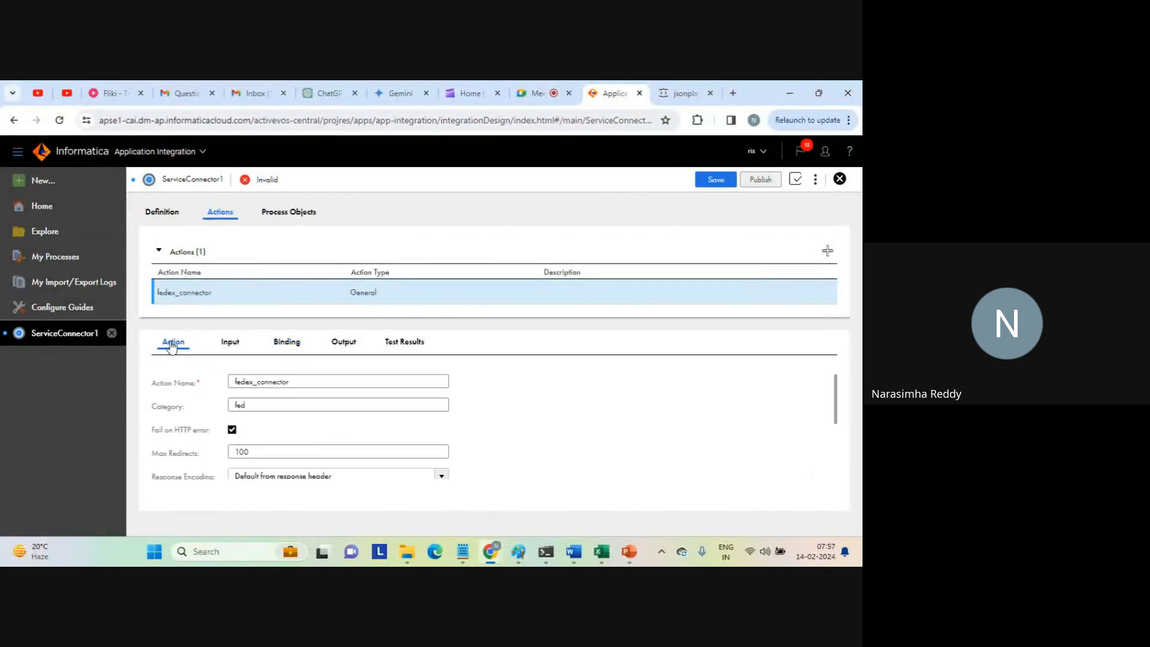
pyautogui.click(228, 352)
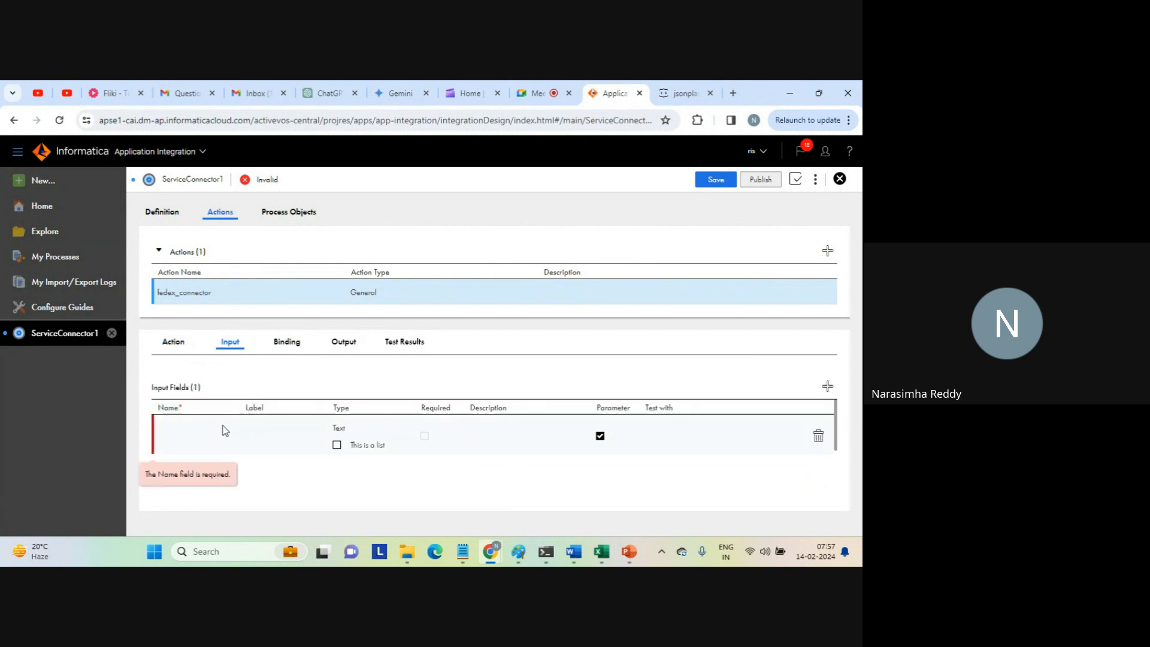
pyautogui.click(210, 443)
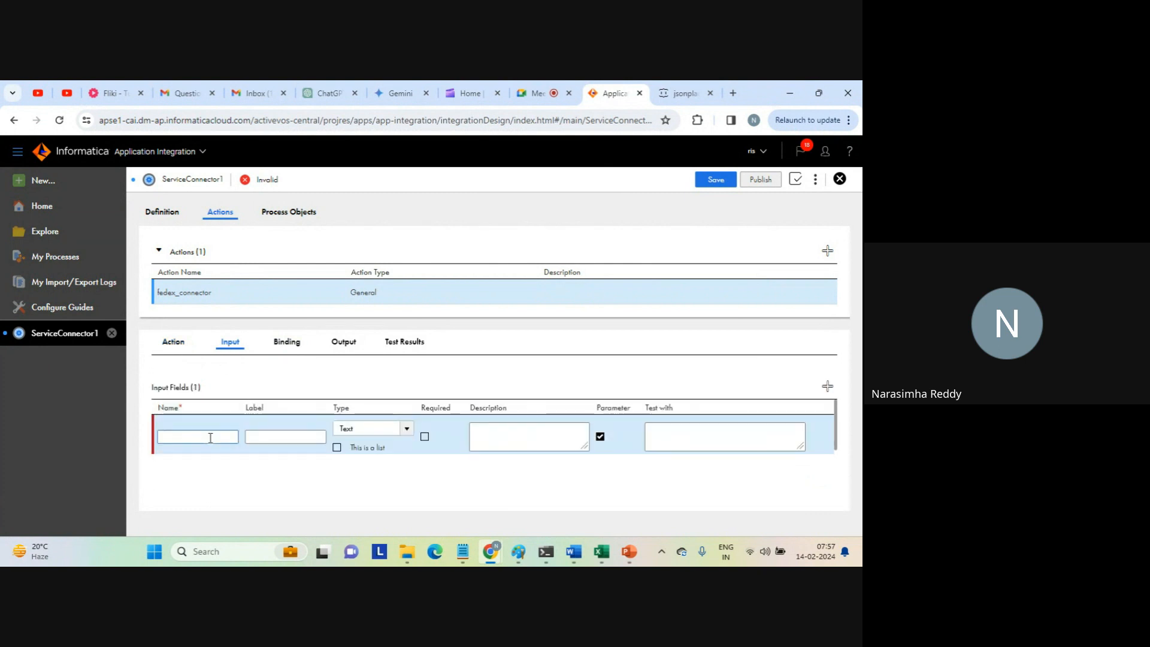
pyautogui.press('capslock')
pyautogui.write('T')
pyautogui.press('capslock')
pyautogui.write('ra')
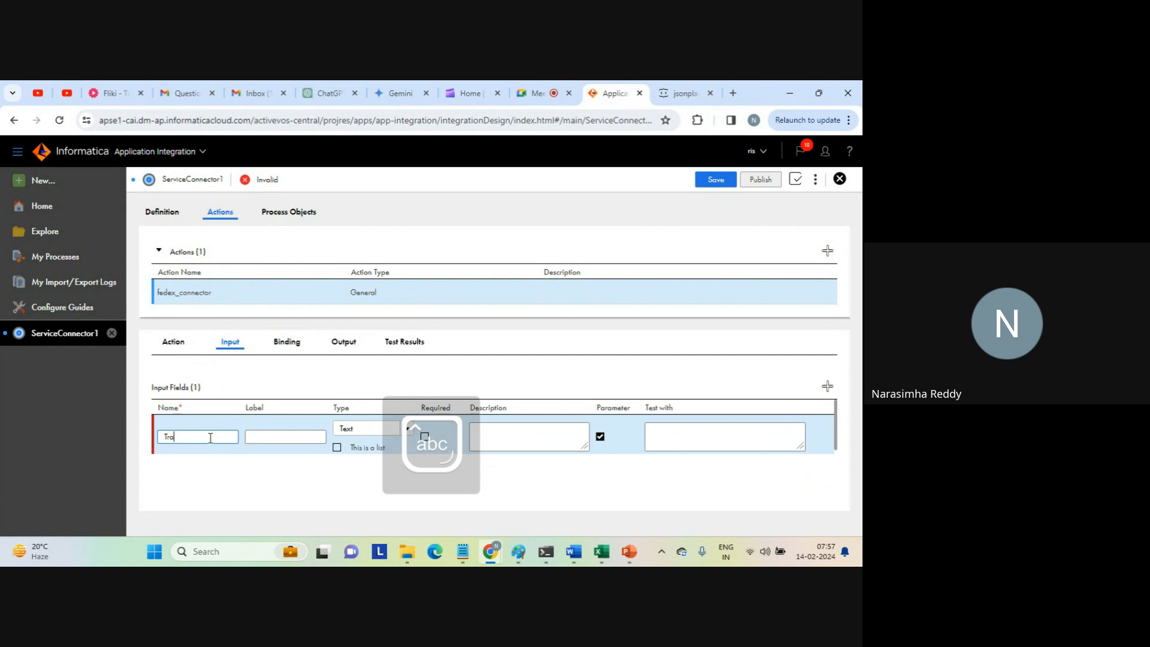
pyautogui.write('ckingNumber')
pyautogui.hotkey('ctrl', 'a')
pyautogui.hotkey('ctrl', 'c')
pyautogui.click(284, 438)
pyautogui.hotkey('ctrl', 'v')
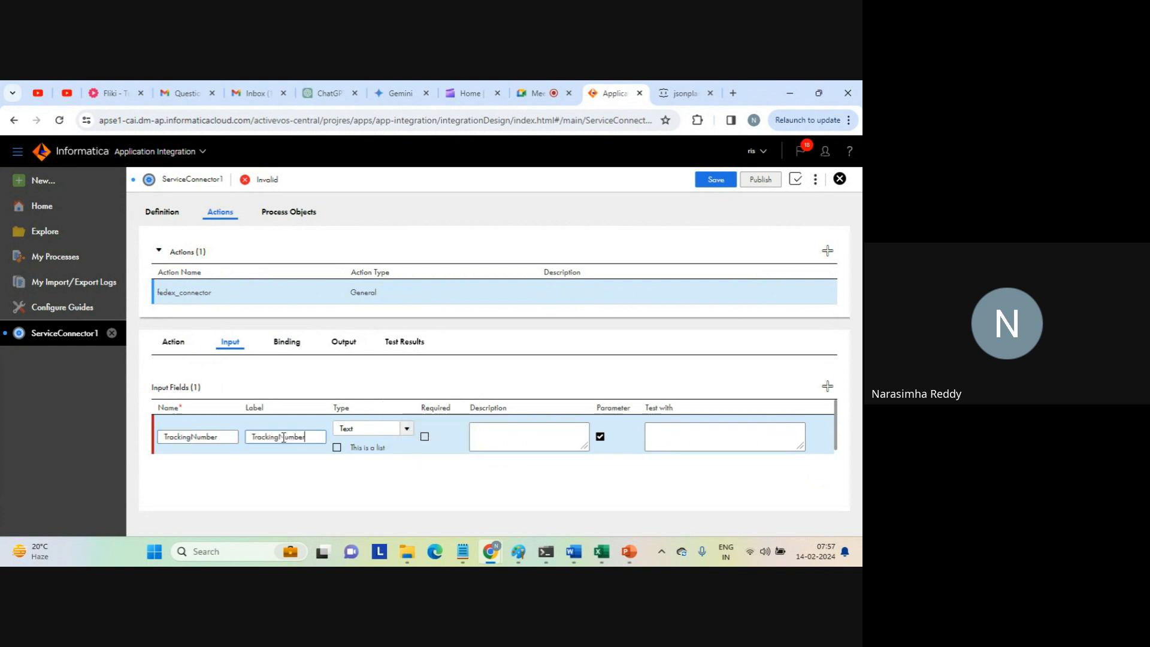
pyautogui.click(496, 429)
pyautogui.hotkey('ctrl', 'v')
pyautogui.click(665, 425)
pyautogui.write('111111111111')
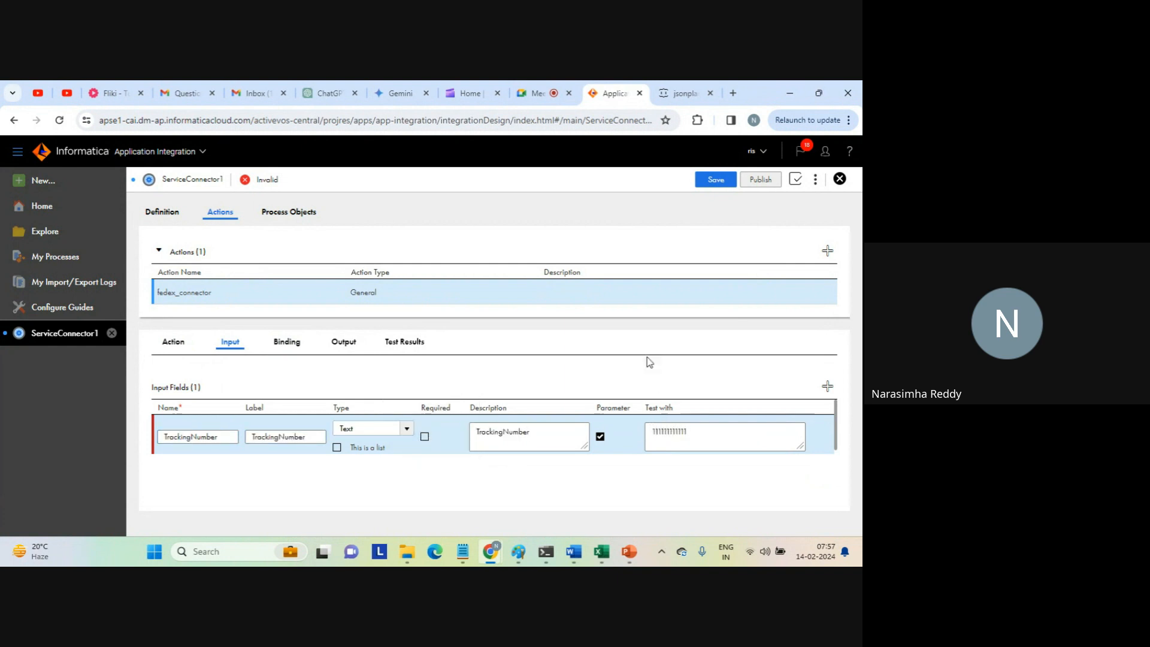
pyautogui.click(716, 179)
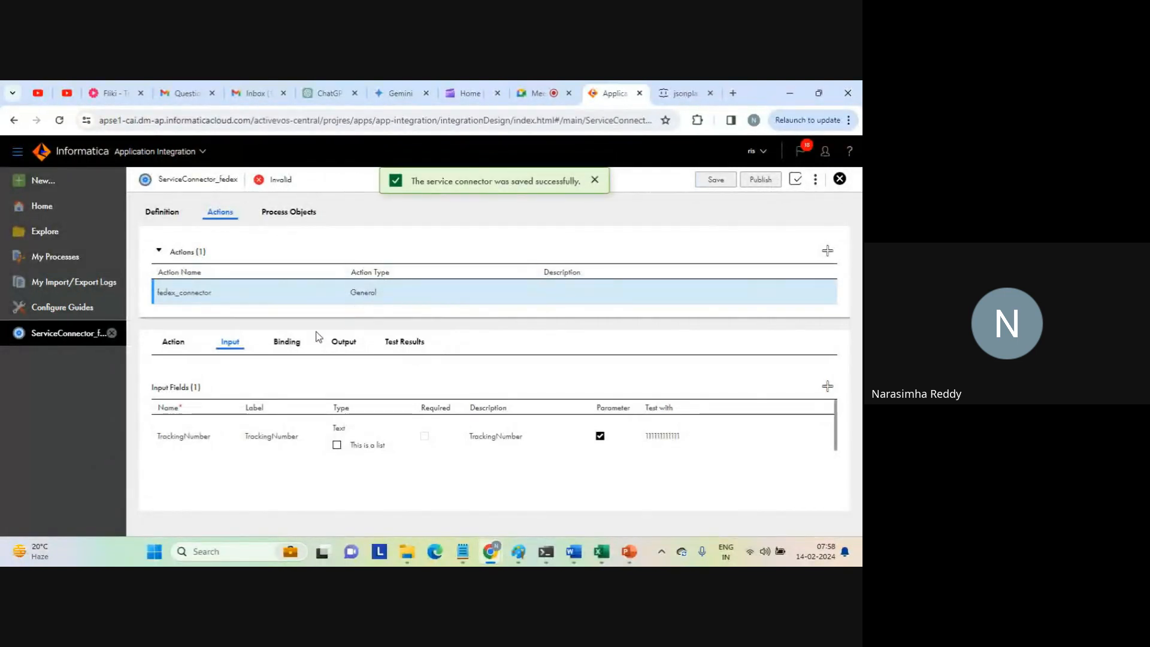
# Review the action's binding and output settings and show the connector's validation results.
pyautogui.click(287, 343)
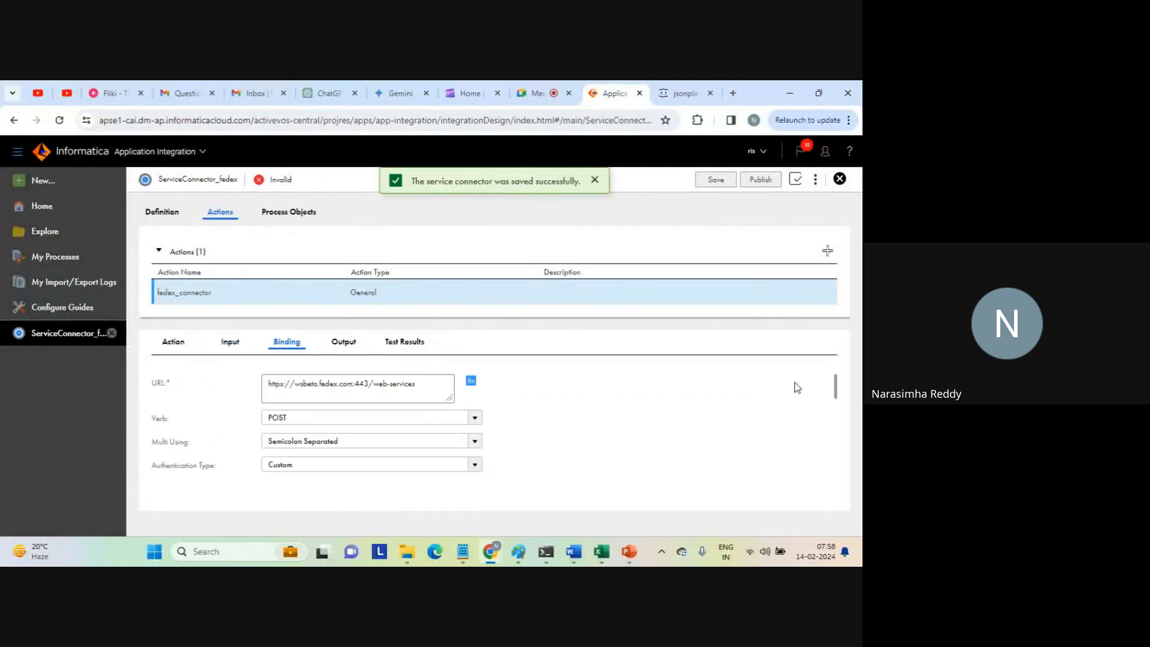
pyautogui.scroll(-2, 836, 395)
pyautogui.moveTo(837, 407)
pyautogui.mouseDown()
pyautogui.moveTo(843, 479)
pyautogui.moveTo(824, 397)
pyautogui.mouseUp()
pyautogui.click(343, 342)
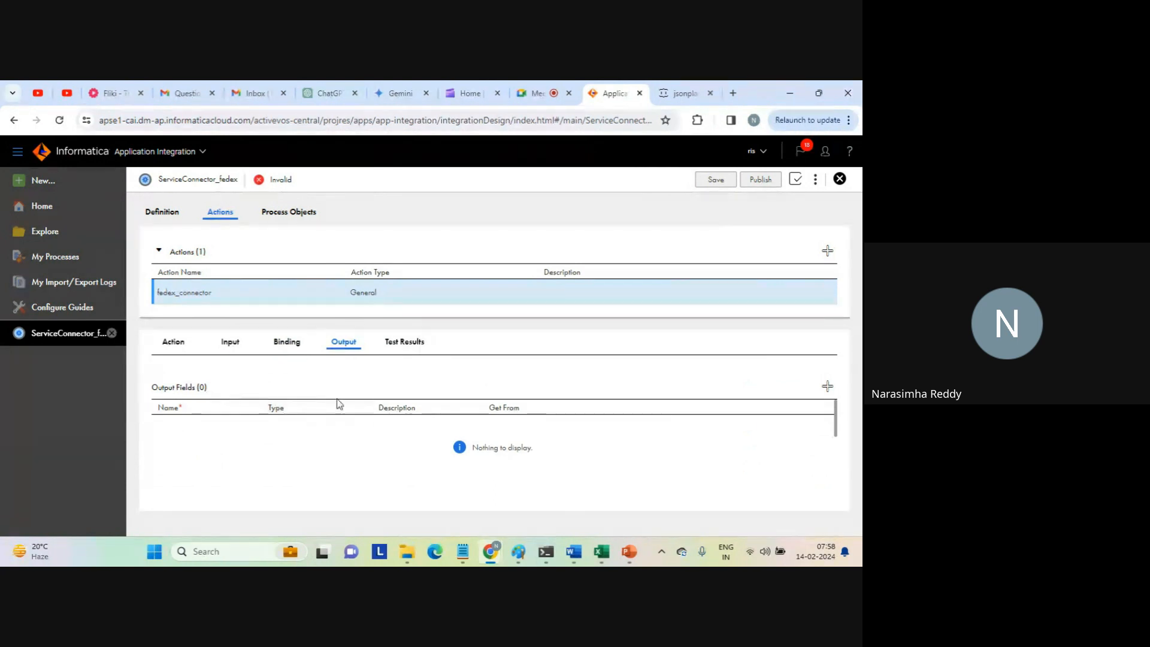
pyautogui.click(795, 179)
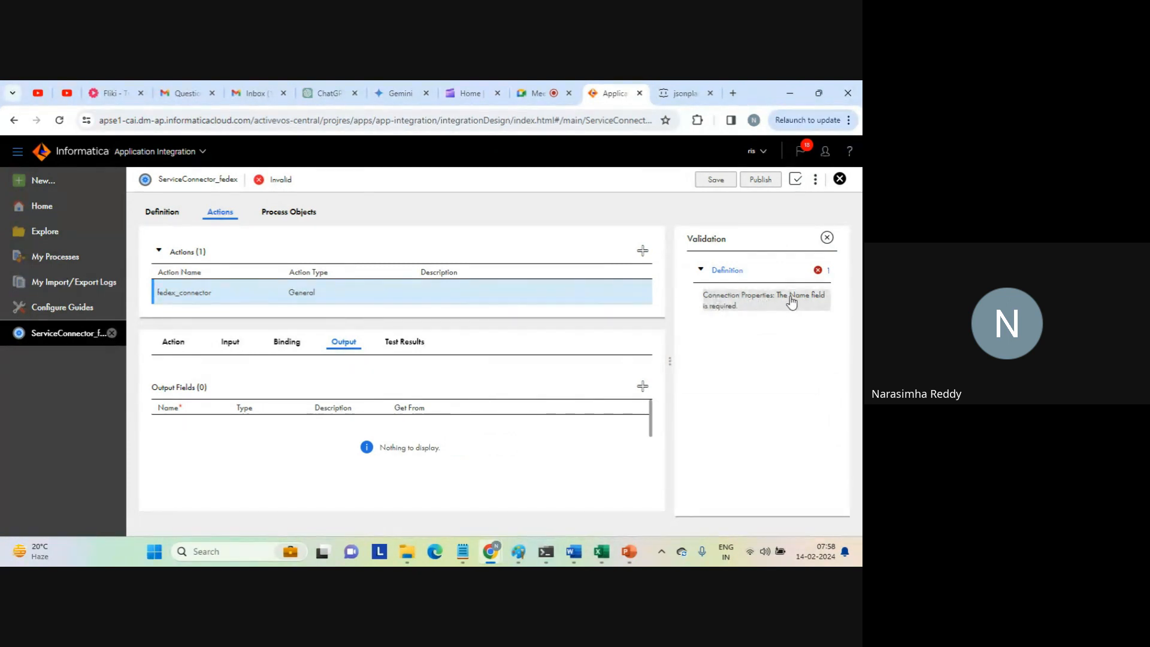
# Enter TrackingNumber as both name and description of the connection property in the connector definition.
pyautogui.click(171, 214)
pyautogui.click(193, 427)
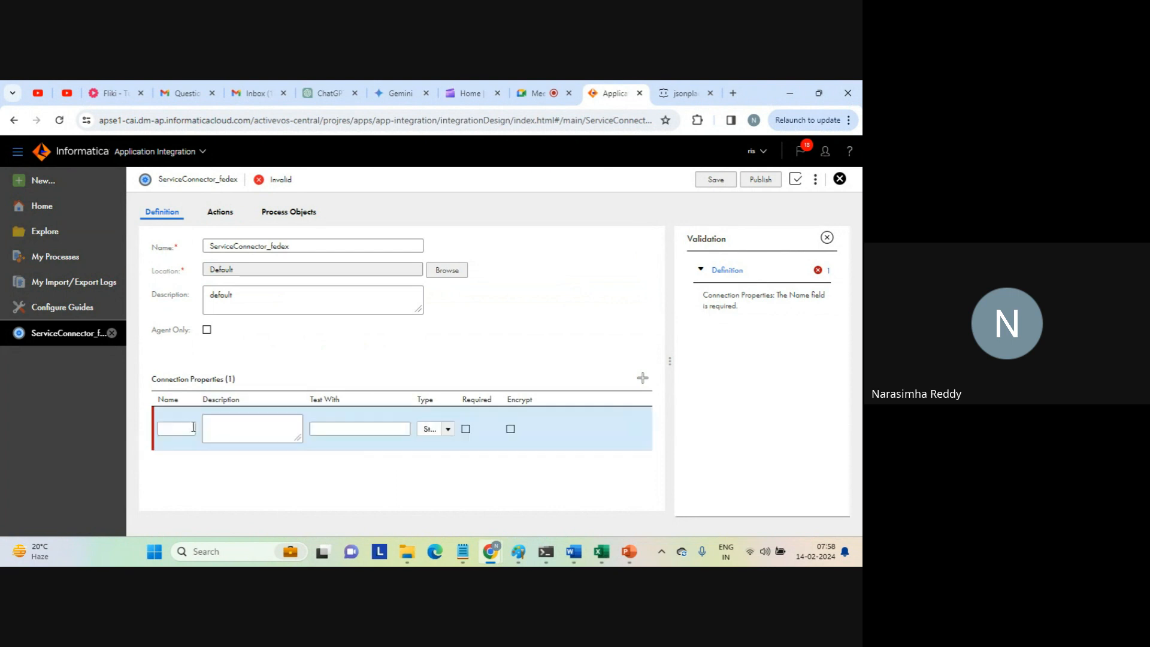
pyautogui.click(184, 428)
pyautogui.write('Number')
pyautogui.click(243, 428)
pyautogui.hotkey('ctrl', 'v')
# Set the connection property's test value to a string of ones and save the service connector.
pyautogui.click(354, 428)
pyautogui.hotkey('ctrl', 'v')
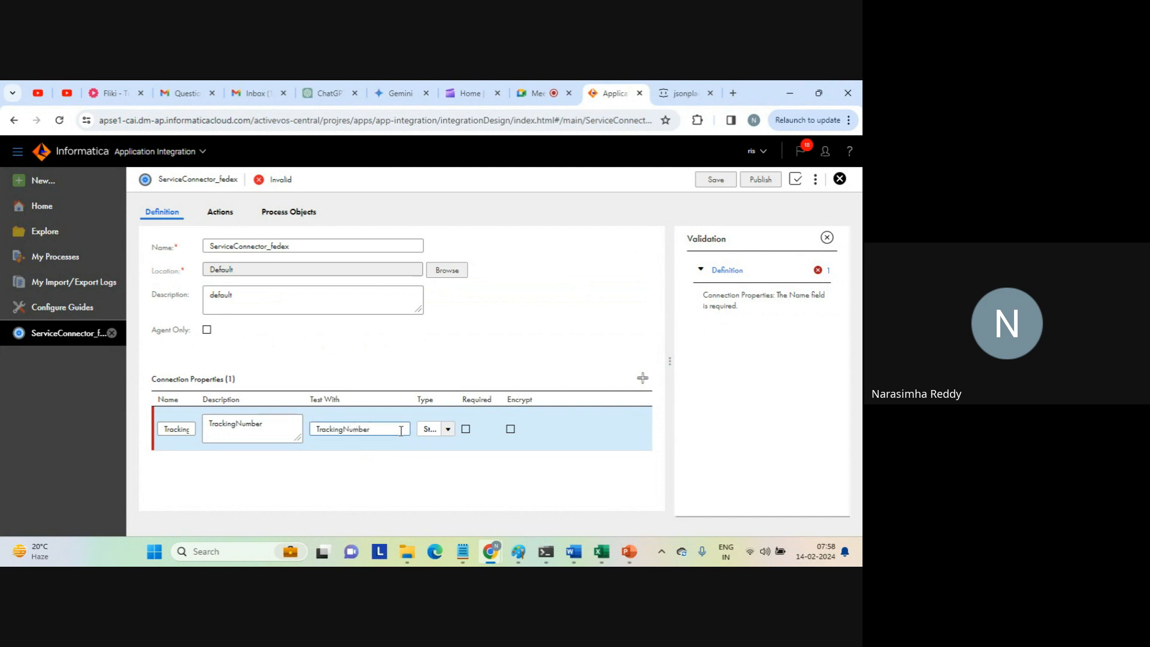
pyautogui.moveTo(379, 430); pyautogui.dragTo(318, 429)
pyautogui.write('111111111')
pyautogui.click(712, 183)
pyautogui.click(520, 297)
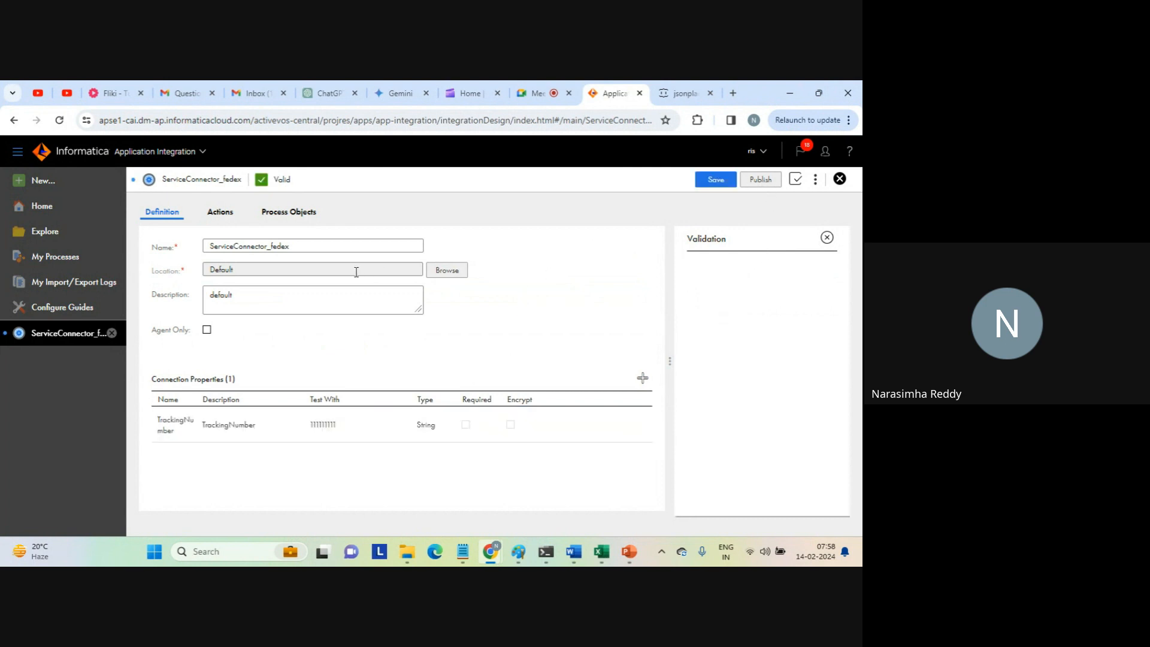
pyautogui.click(715, 180)
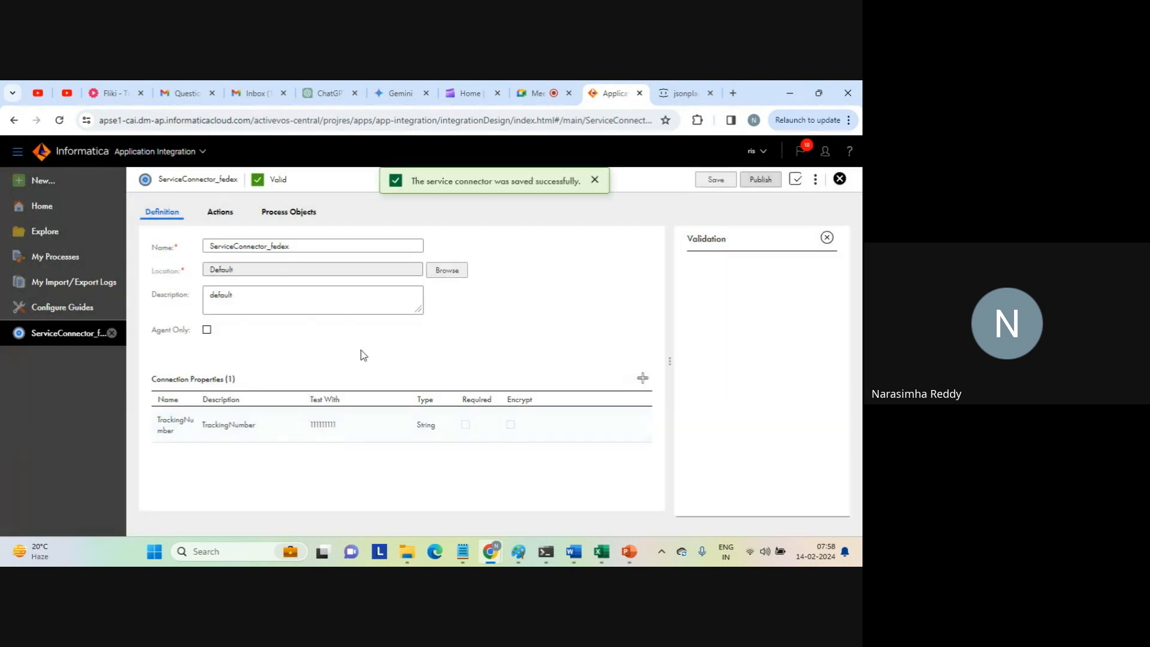
# Add an output field named City to the fedex_connector action.
pyautogui.click(223, 214)
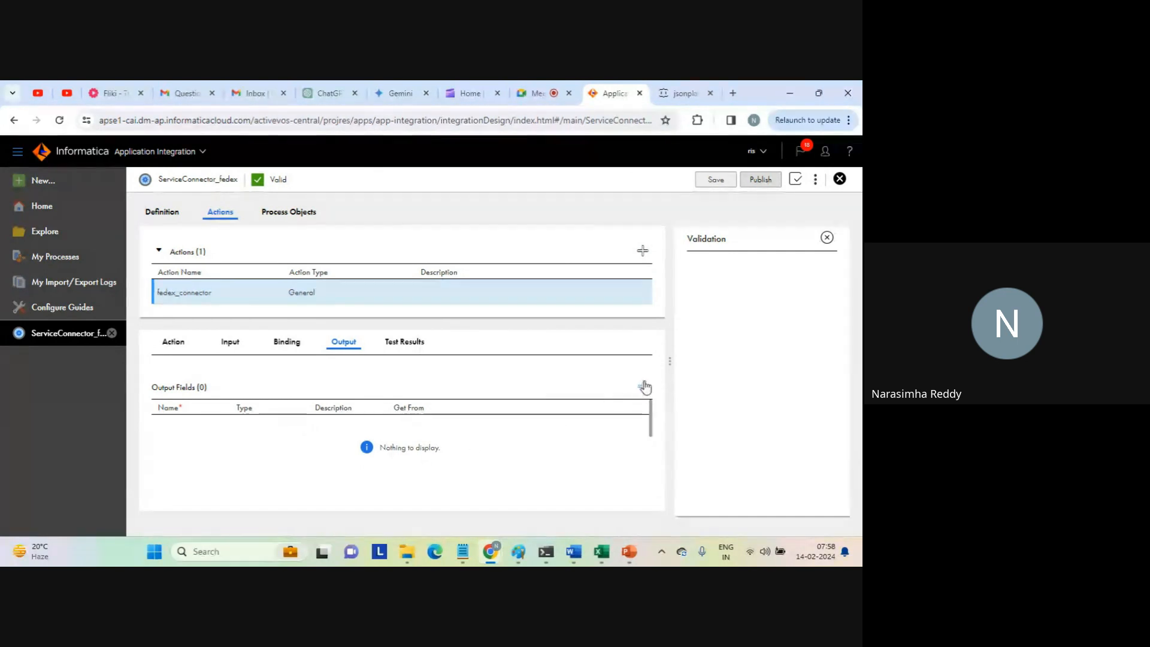
pyautogui.click(642, 387)
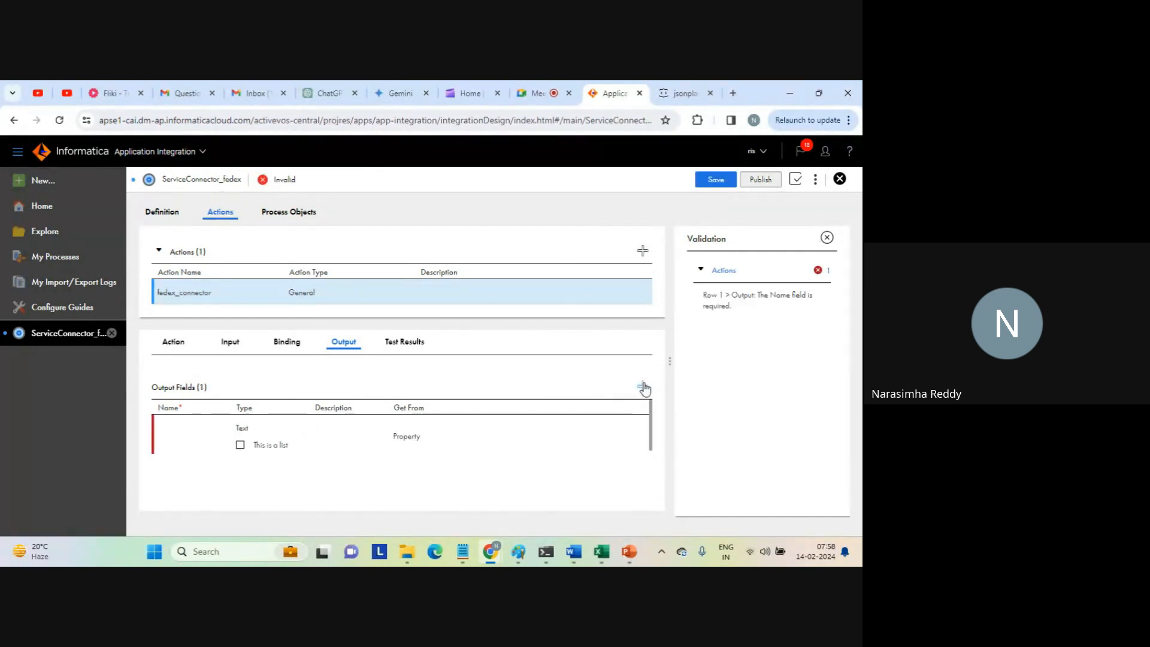
pyautogui.click(179, 441)
pyautogui.write('c')
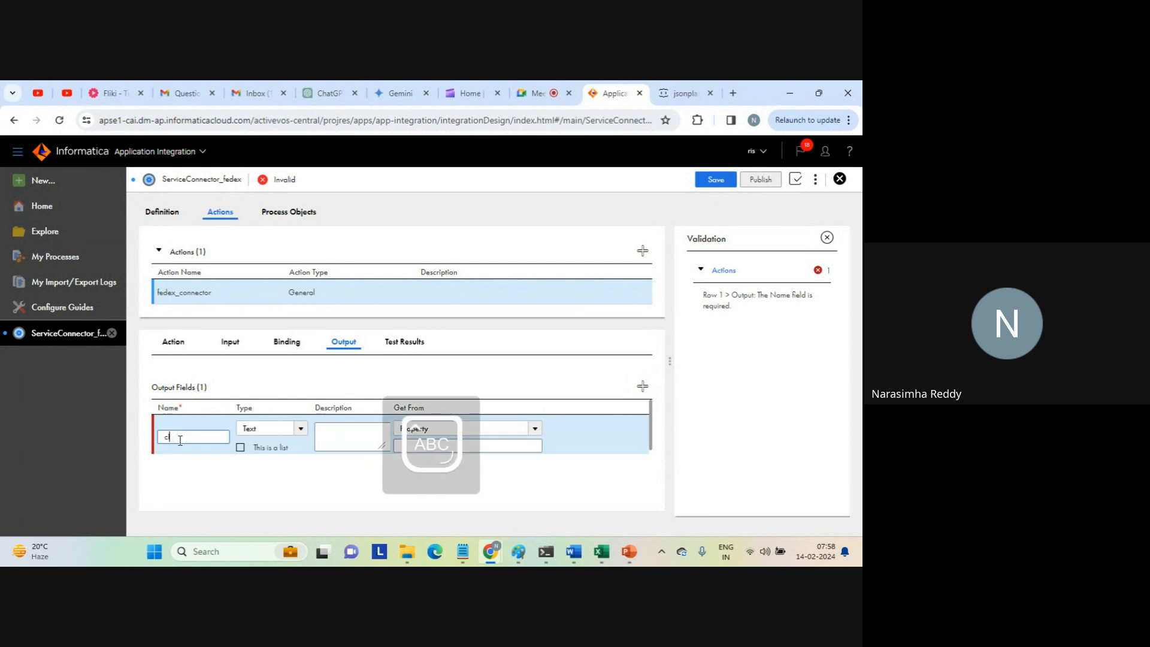
pyautogui.press('capslock')
pyautogui.write('c')
# Set the City output field's description and source property to City, and save the service connector.
pyautogui.click(337, 442)
pyautogui.write('c')
pyautogui.click(501, 445)
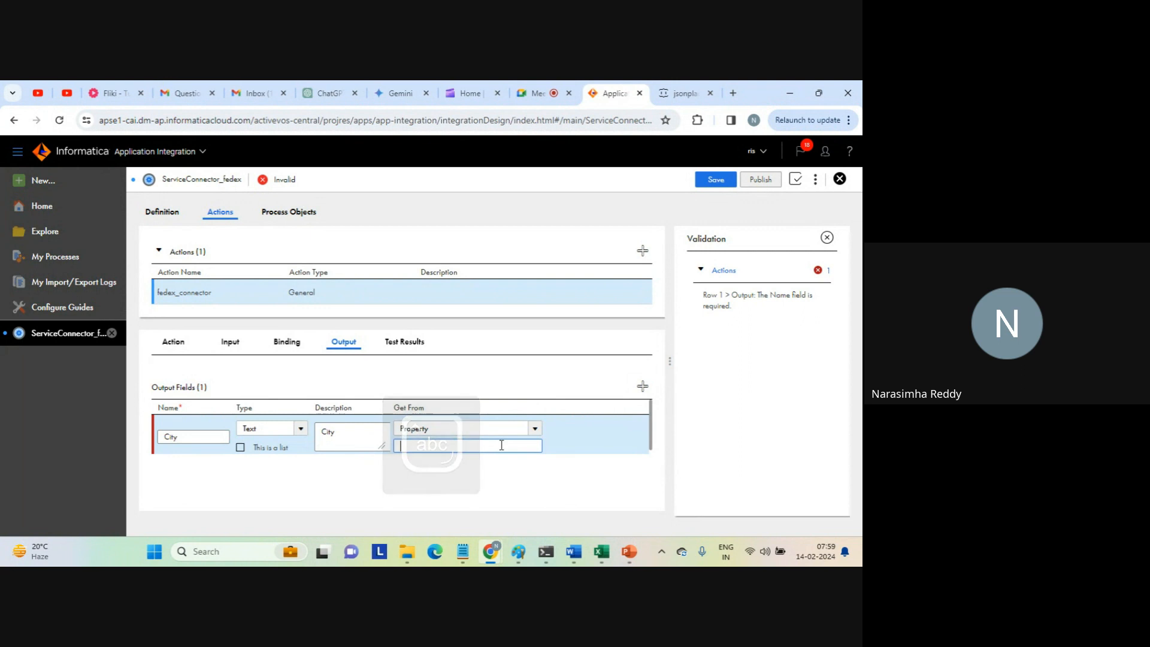
pyautogui.write('c')
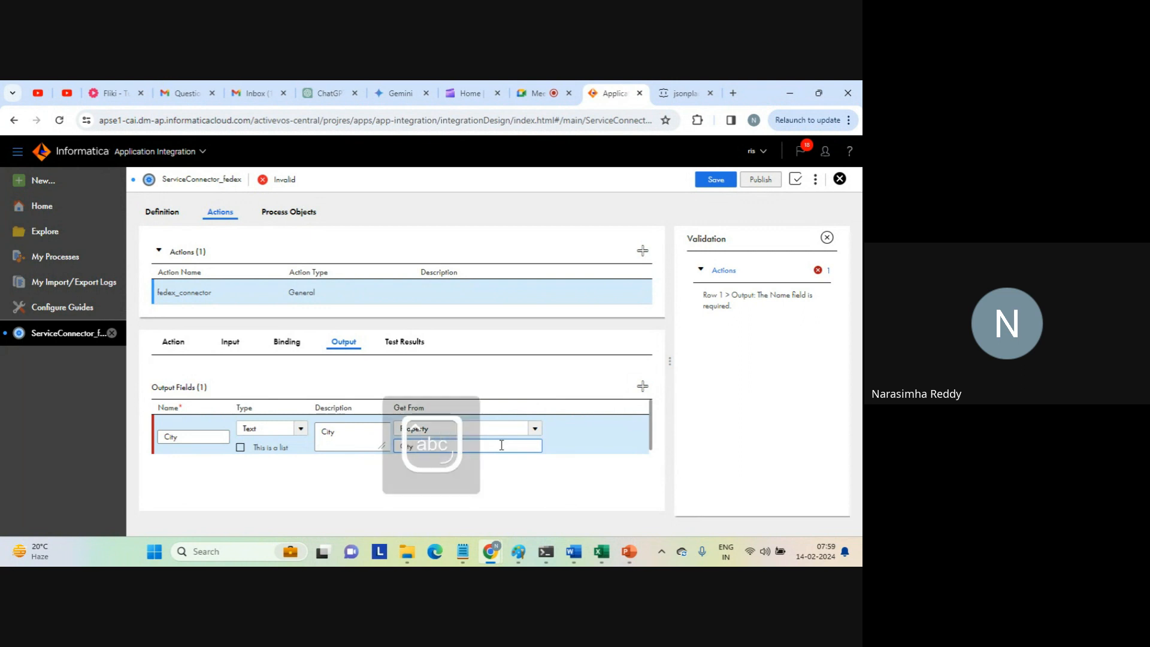
pyautogui.click(722, 181)
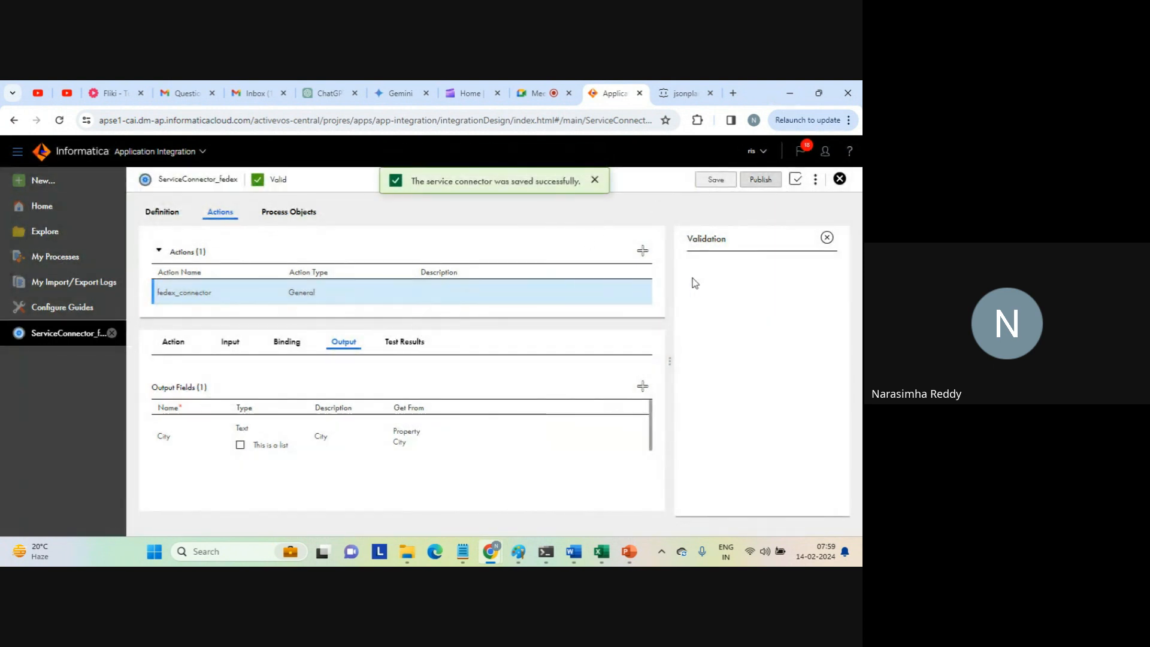
# Close the validation results and review the action's input, binding and output settings.
pyautogui.click(826, 238)
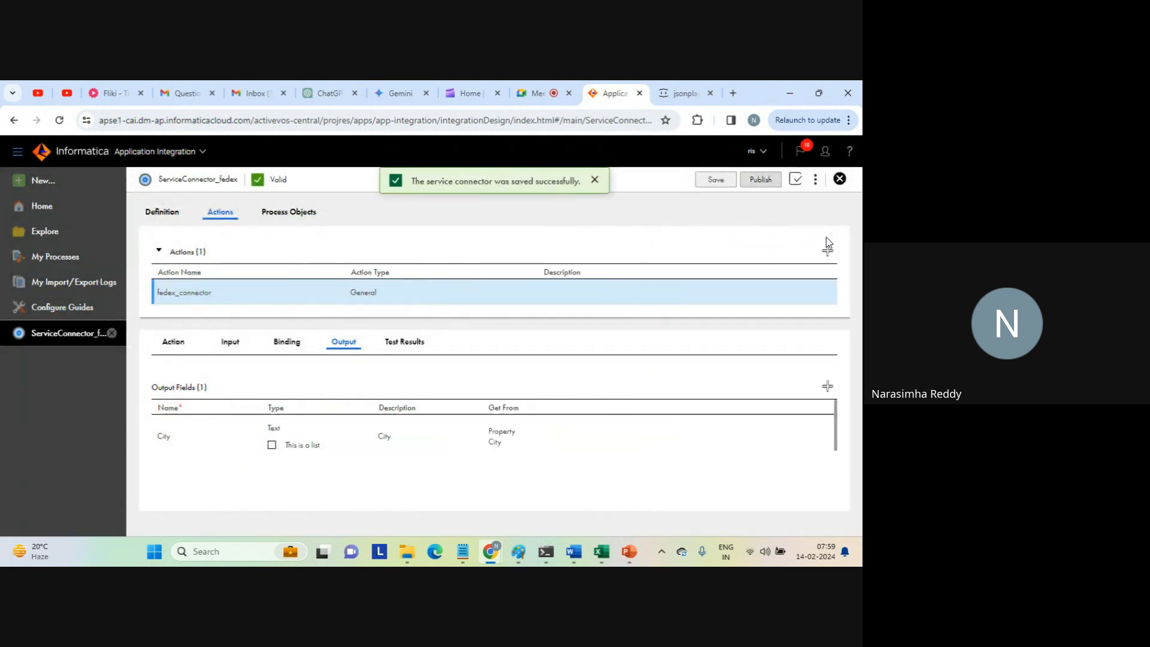
pyautogui.click(615, 252)
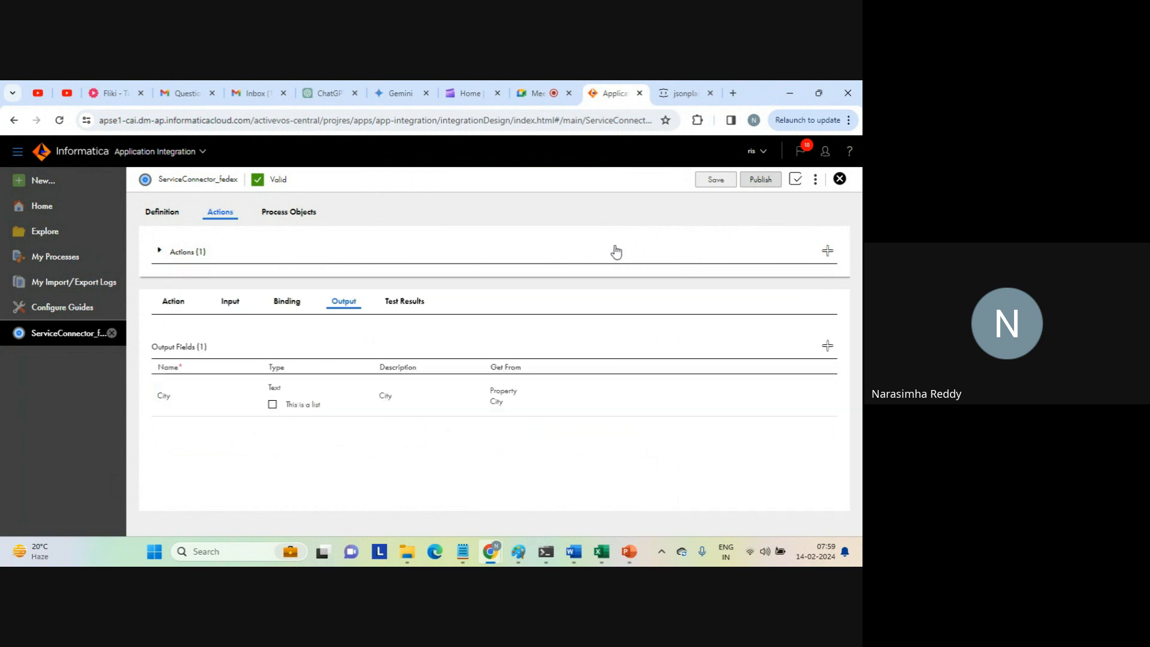
pyautogui.click(615, 252)
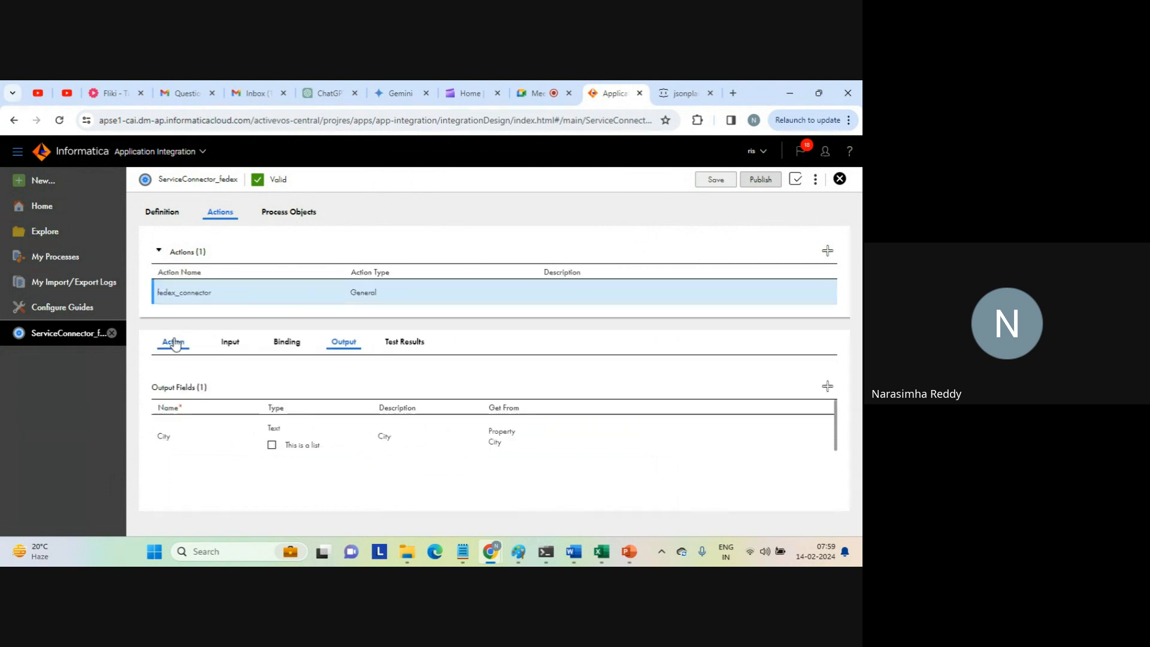
pyautogui.click(174, 343)
pyautogui.click(229, 345)
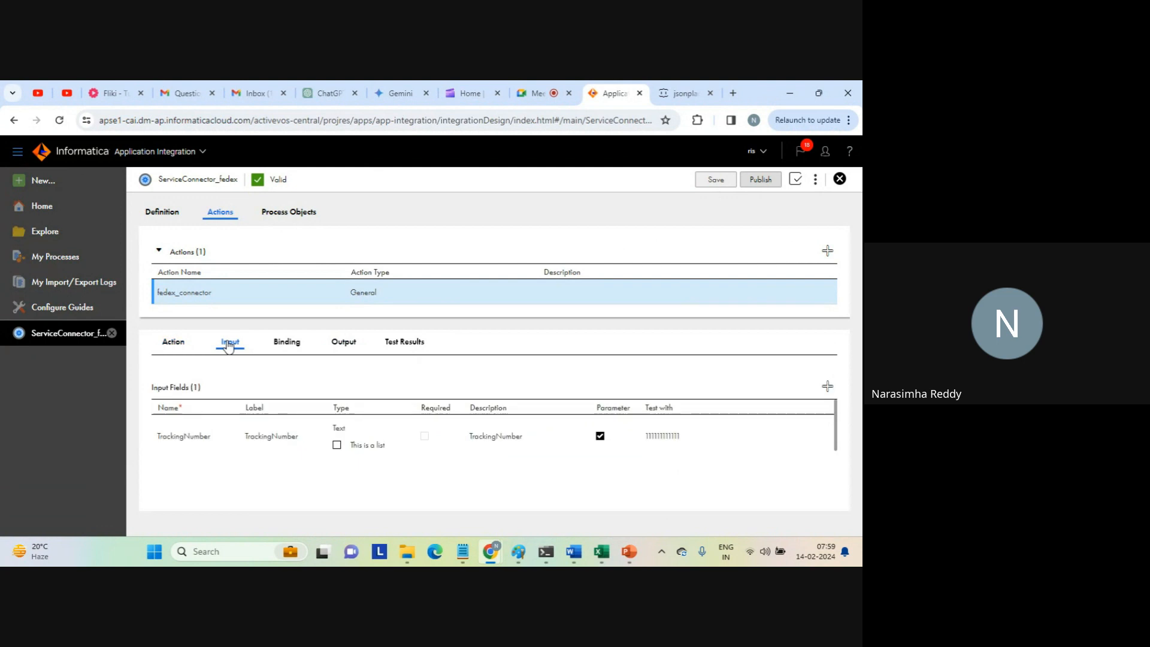
pyautogui.click(286, 344)
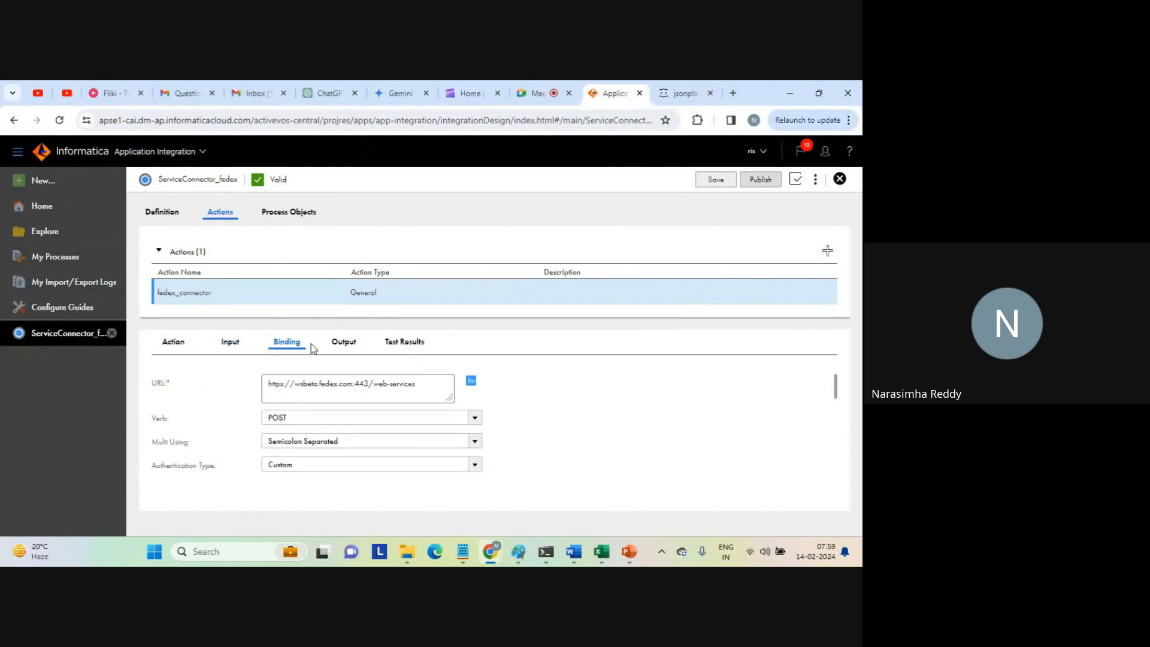
pyautogui.click(340, 351)
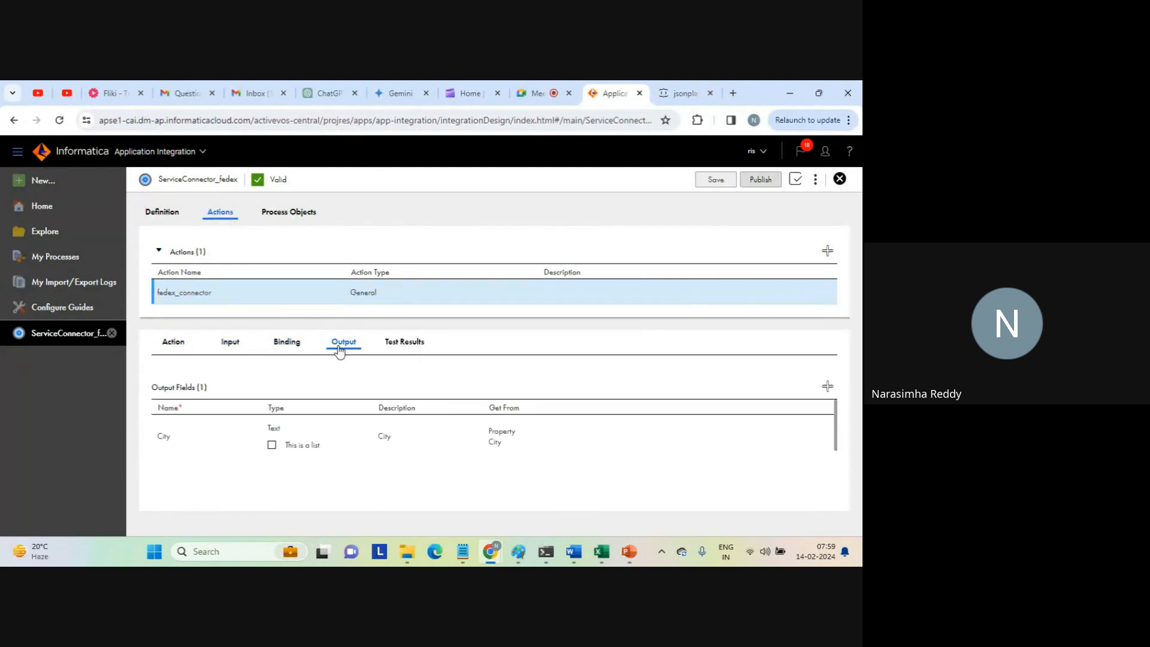
# Copy the binding's web-services URL and open it in a new browser tab.
pyautogui.click(288, 351)
pyautogui.moveTo(419, 389); pyautogui.dragTo(244, 385)
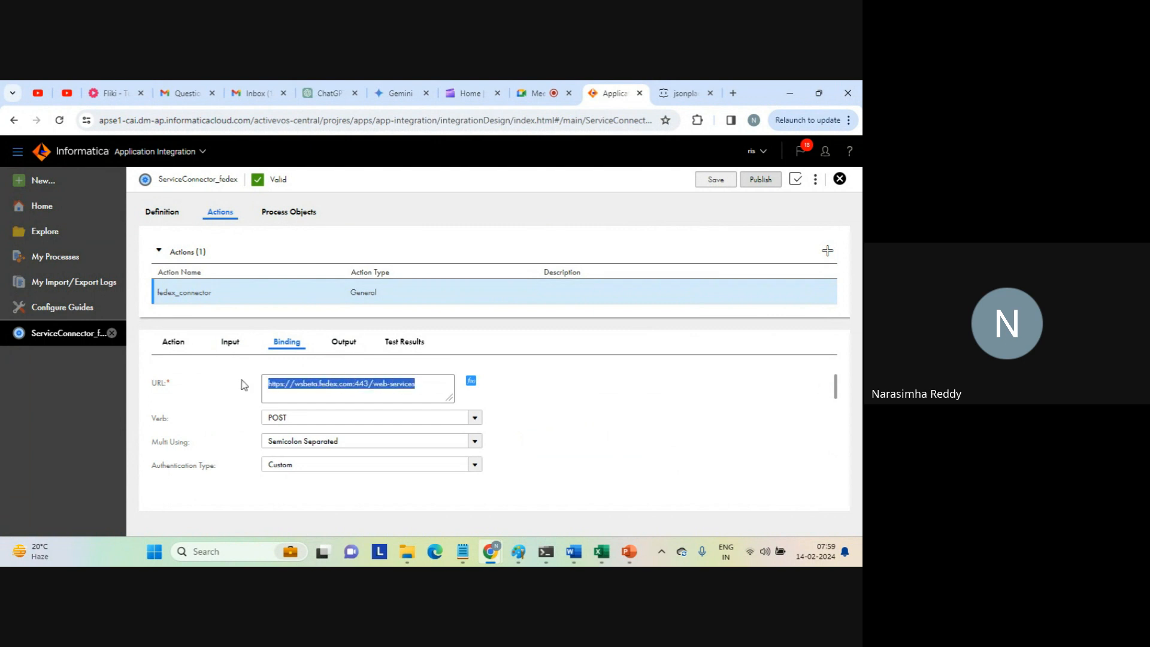
pyautogui.click(734, 93)
pyautogui.hotkey('ctrl', 'v')
pyautogui.press('Return')
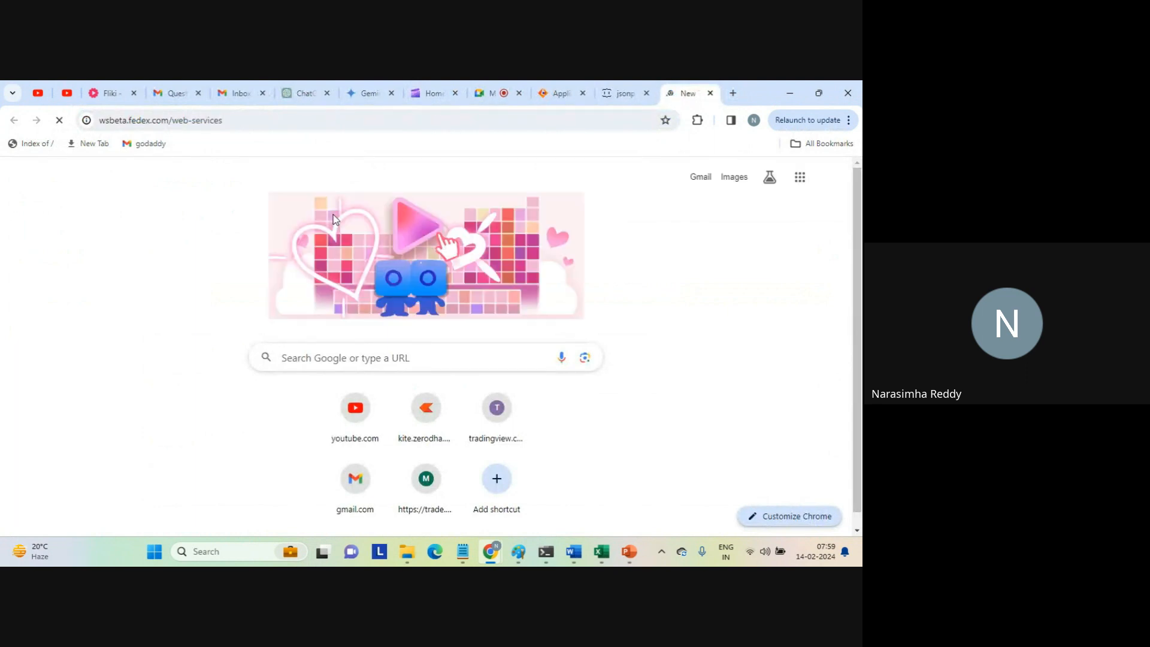
# Remove /web-services from the address and load wsbeta.fedex.com alone.
pyautogui.click(174, 123)
pyautogui.click(220, 126)
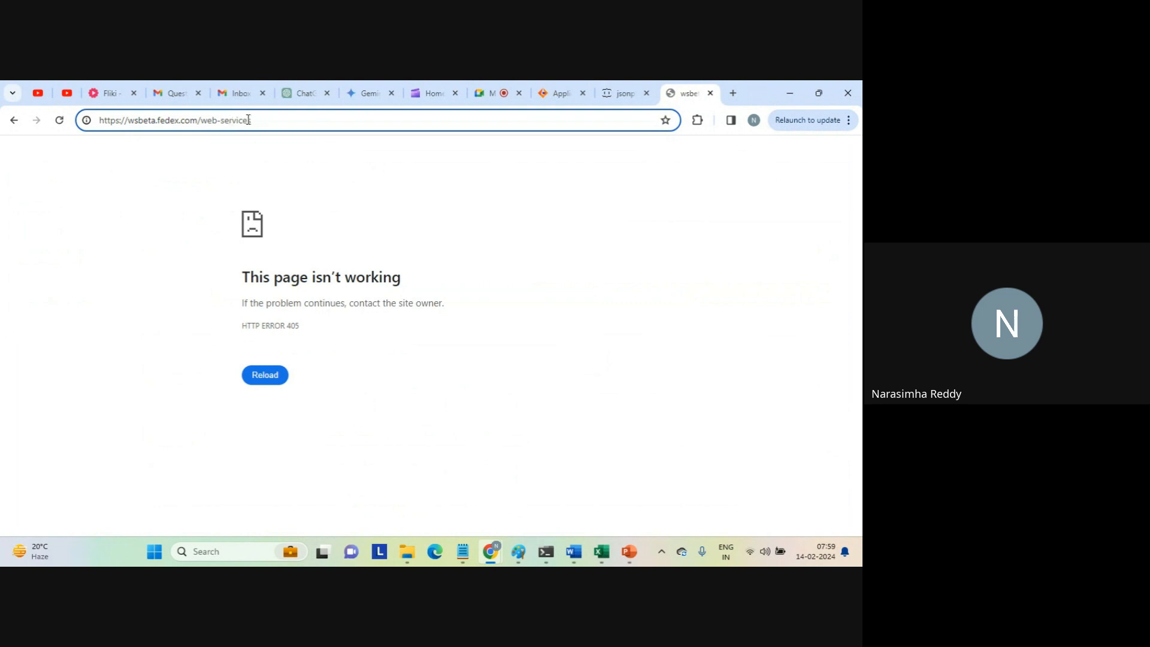
pyautogui.moveTo(249, 120); pyautogui.dragTo(200, 124)
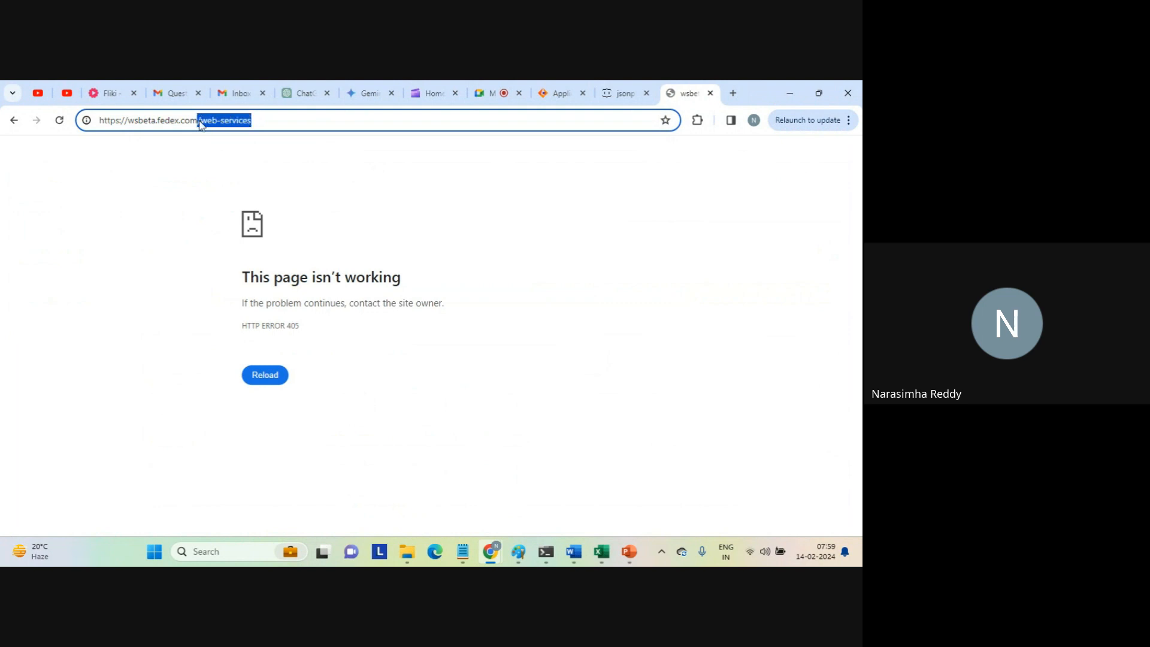
pyautogui.press('BackSpace')
pyautogui.press('Return')
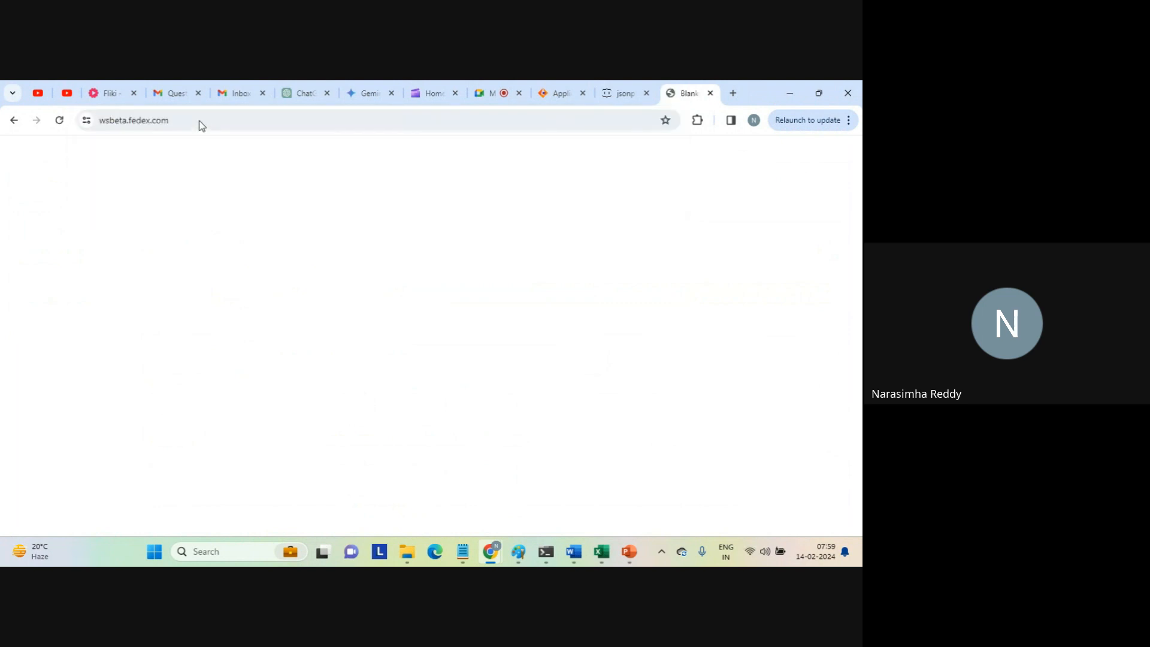
# Search the web for "fedex service url".
pyautogui.click(200, 120)
pyautogui.write('fed')
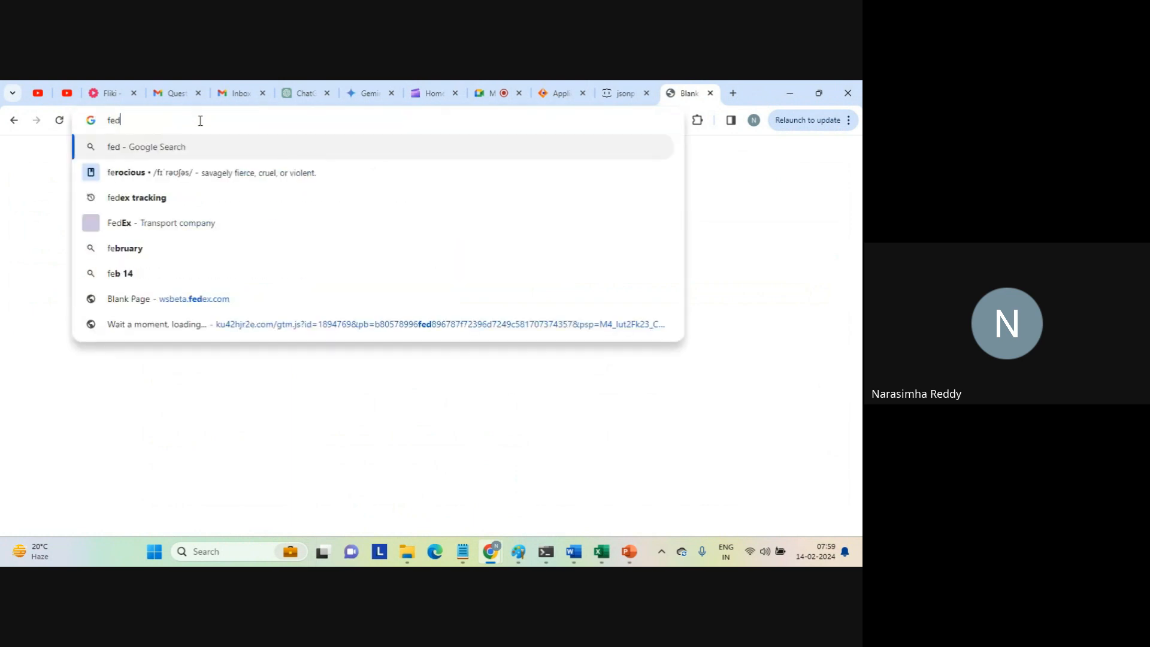
pyautogui.write('ex ser')
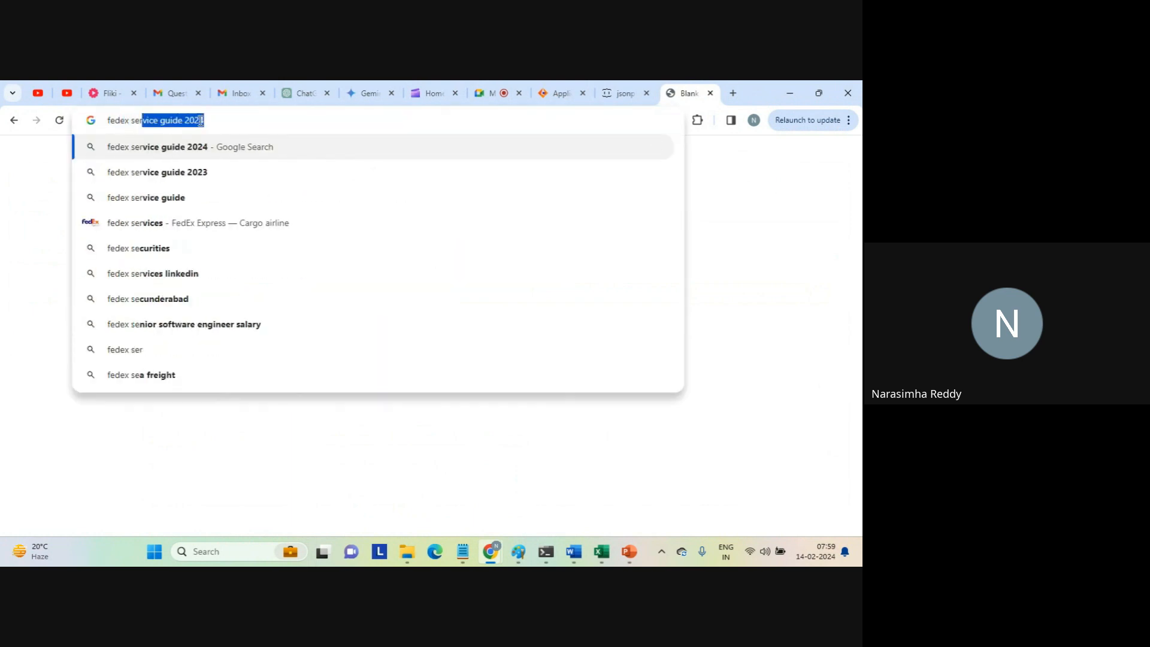
pyautogui.write('vice url')
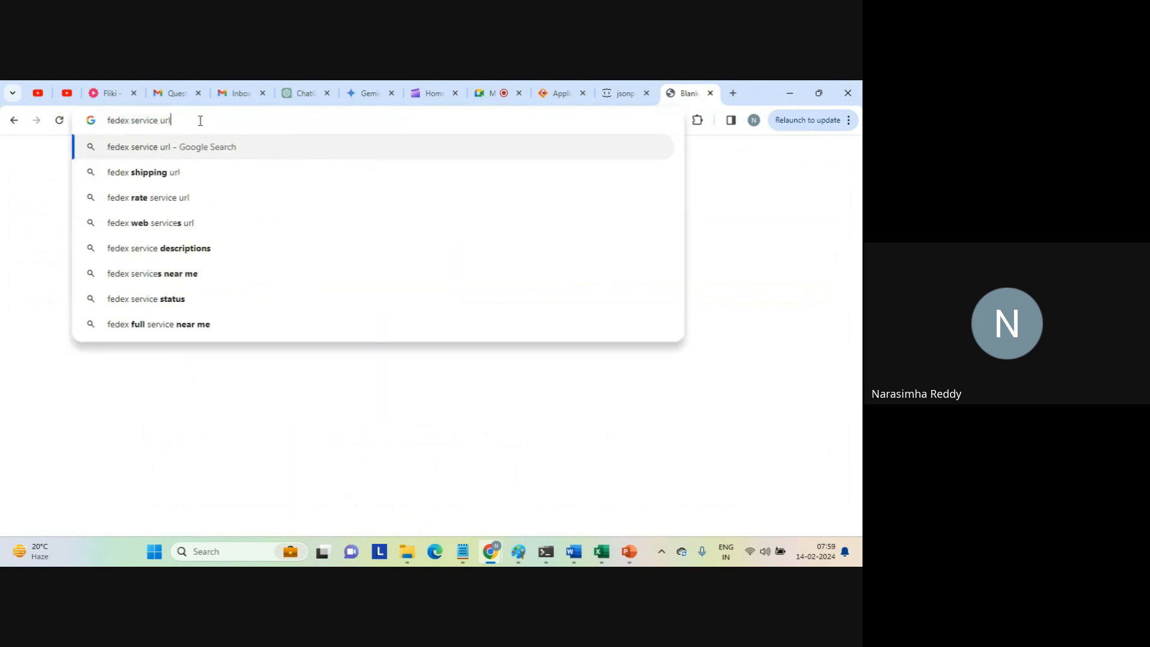
pyautogui.press('Return')
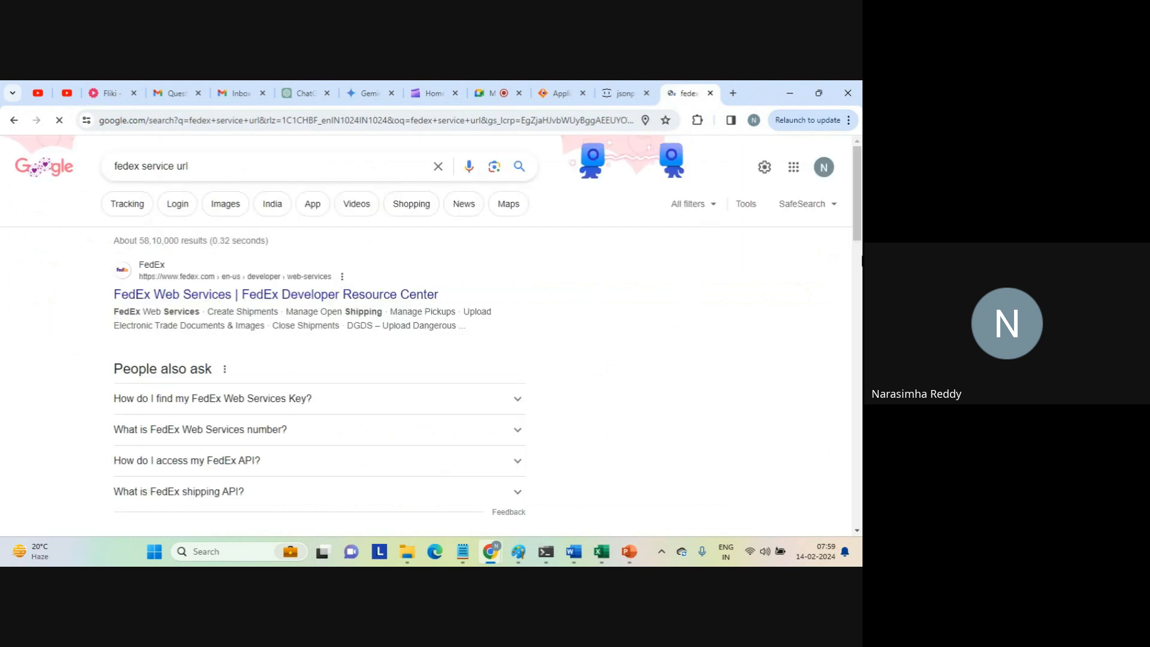
# Look through the search results, open the FedEx Web Services developer page, choose India in English and dismiss the account promotion.
pyautogui.moveTo(858, 219); pyautogui.dragTo(859, 300)
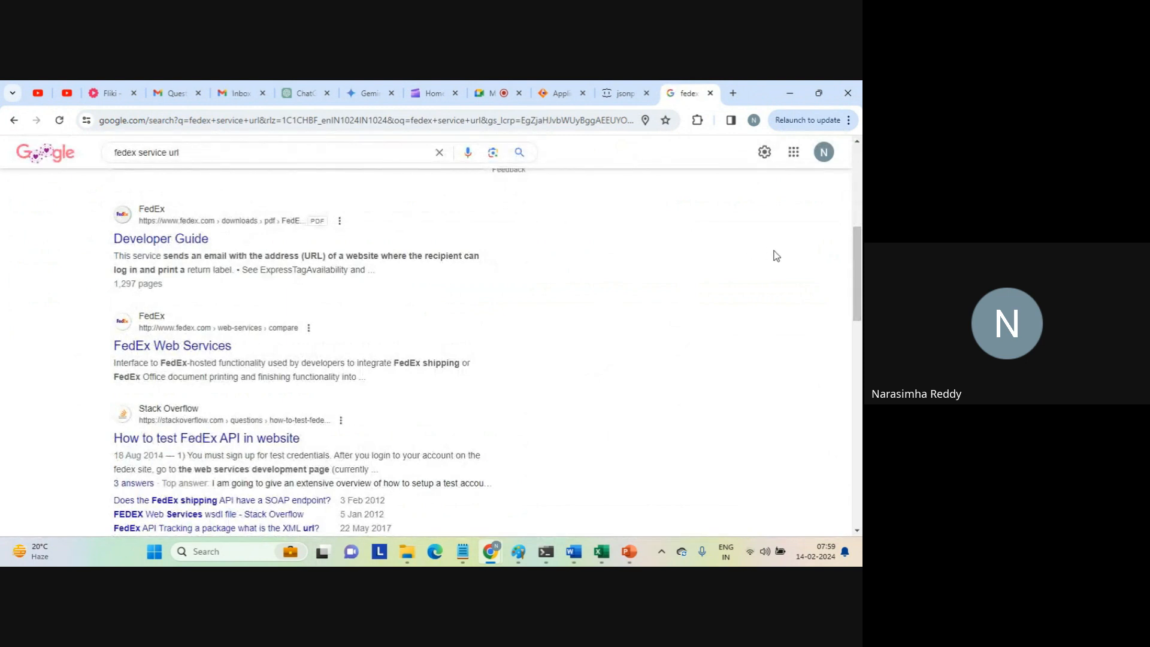
pyautogui.moveTo(858, 268); pyautogui.dragTo(858, 325)
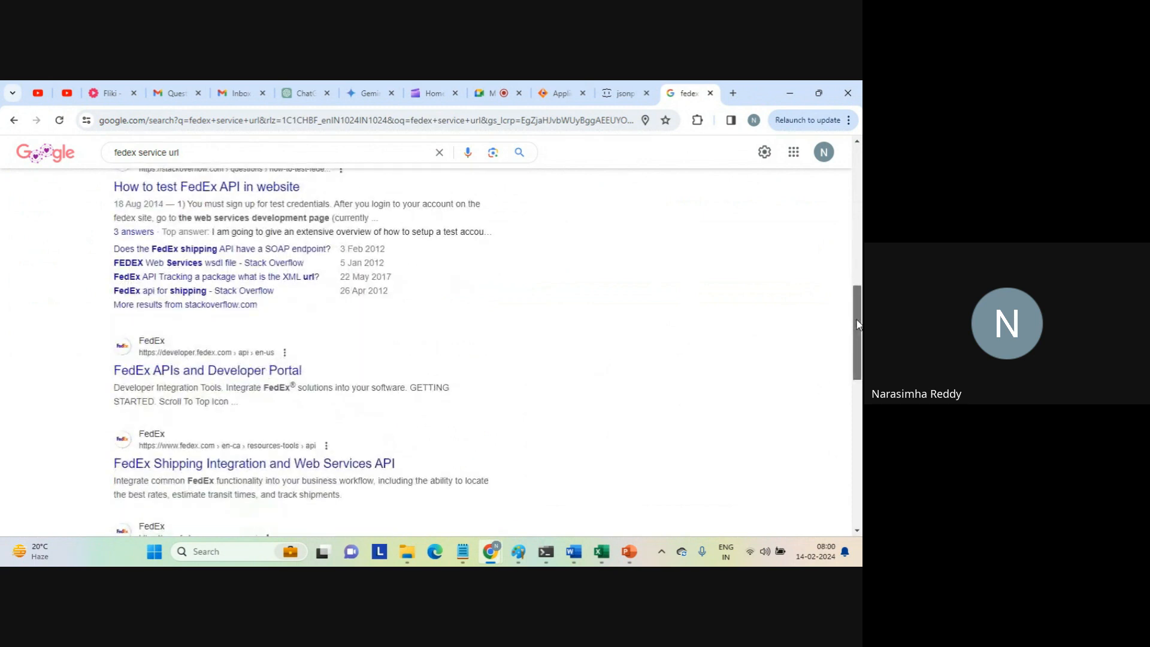
pyautogui.moveTo(859, 326); pyautogui.dragTo(809, 289)
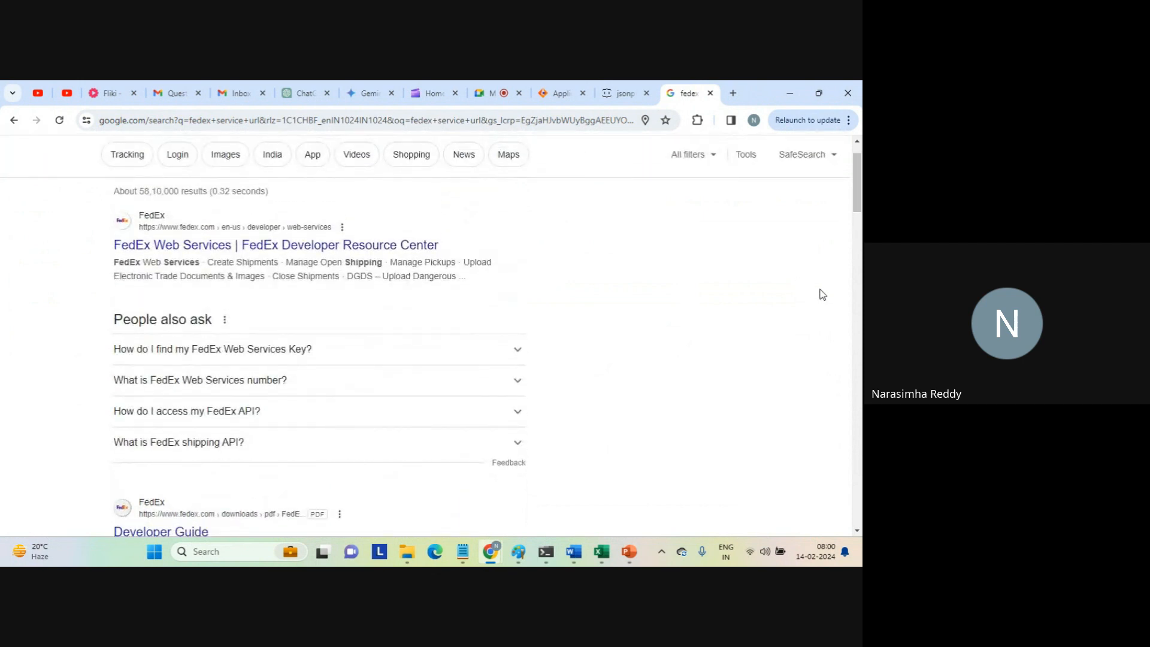
pyautogui.click(300, 246)
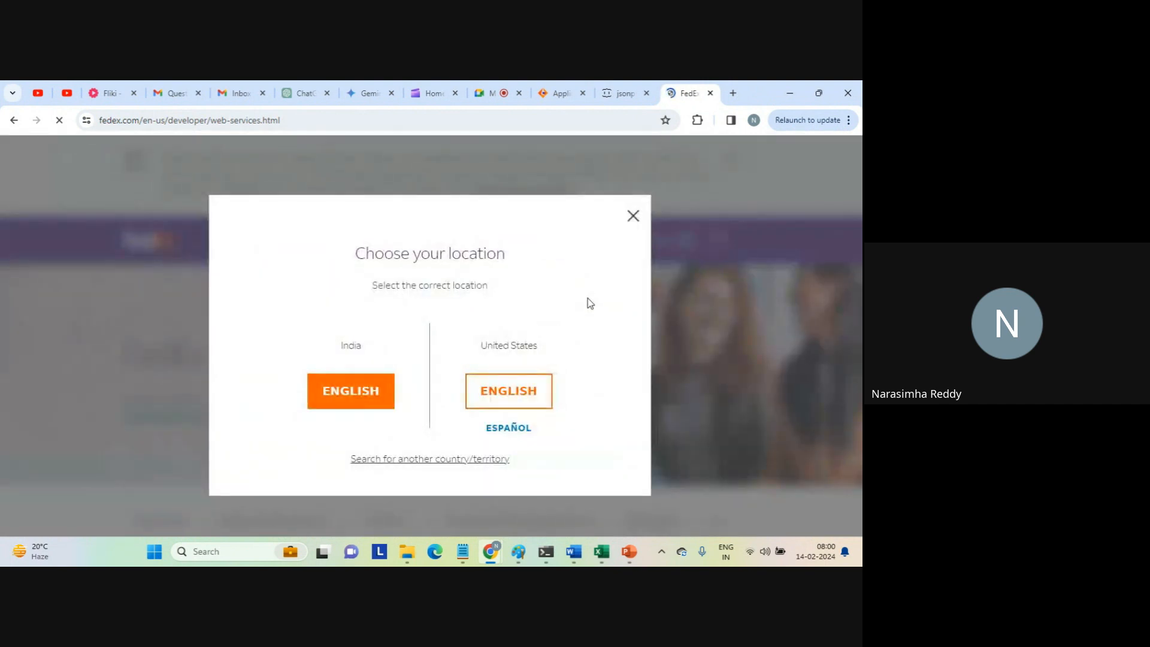
pyautogui.click(336, 409)
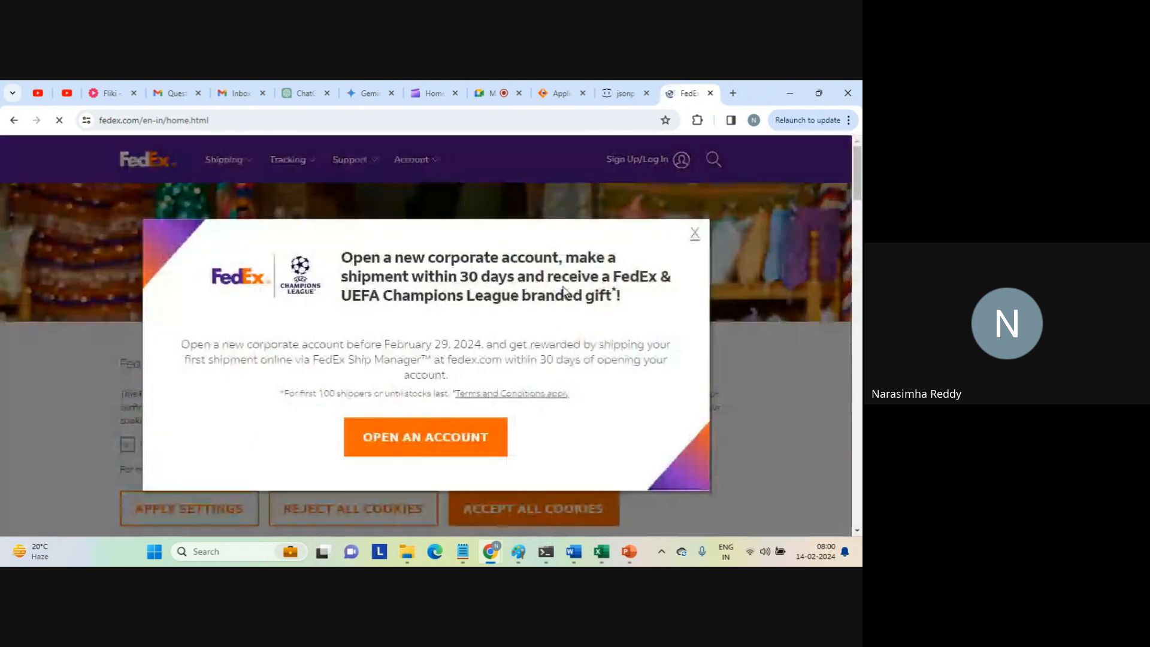
pyautogui.click(692, 236)
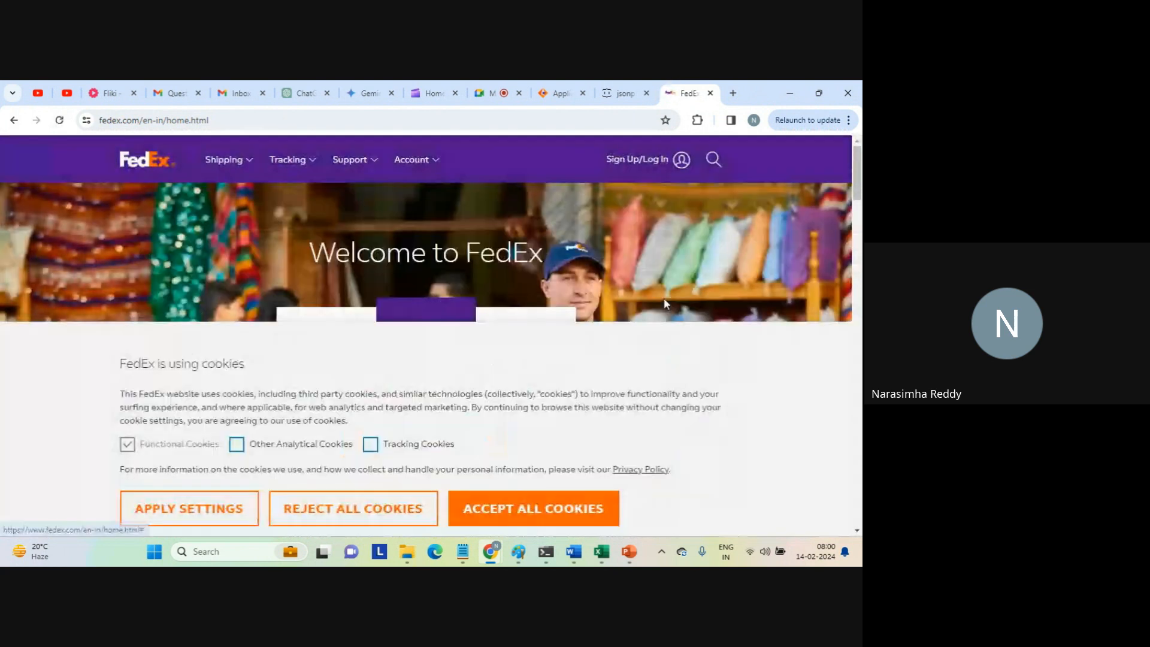
# Return to the Informatica service connector and test the fedex_connector action on the Cloud Server.
pyautogui.click(563, 96)
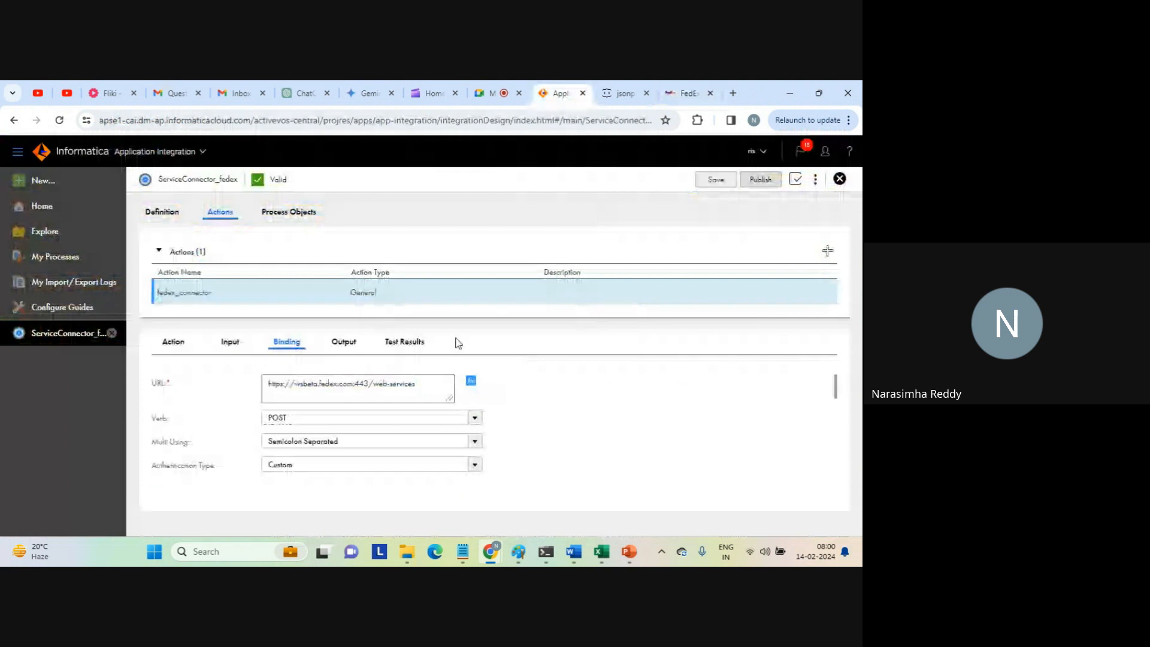
pyautogui.click(404, 342)
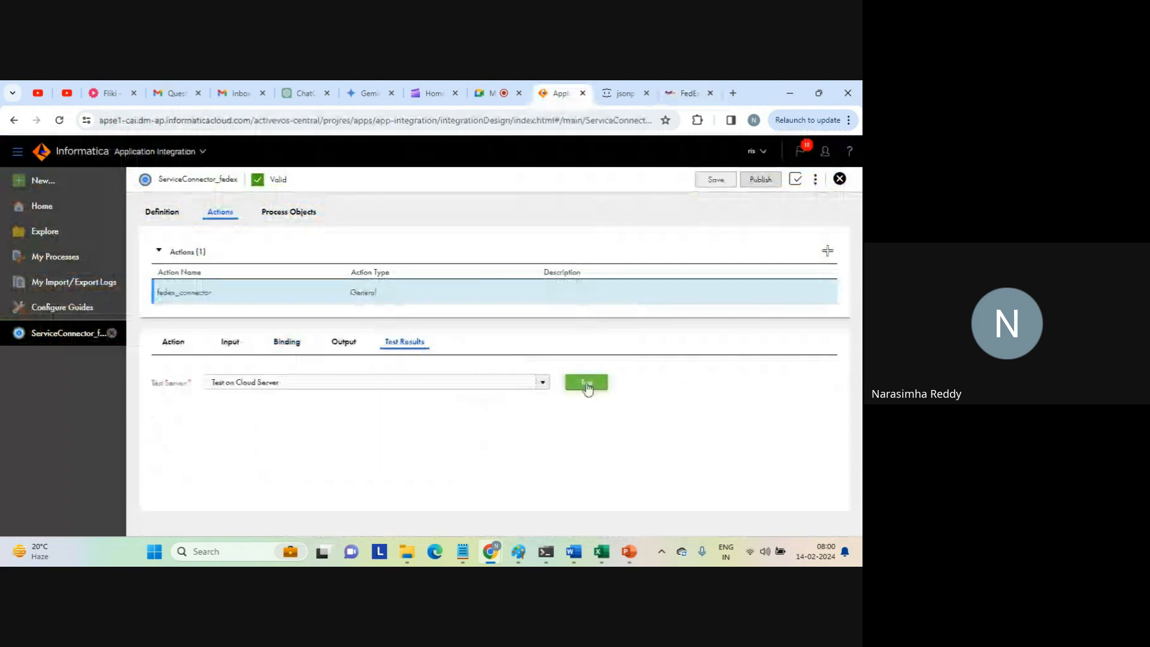
pyautogui.click(585, 382)
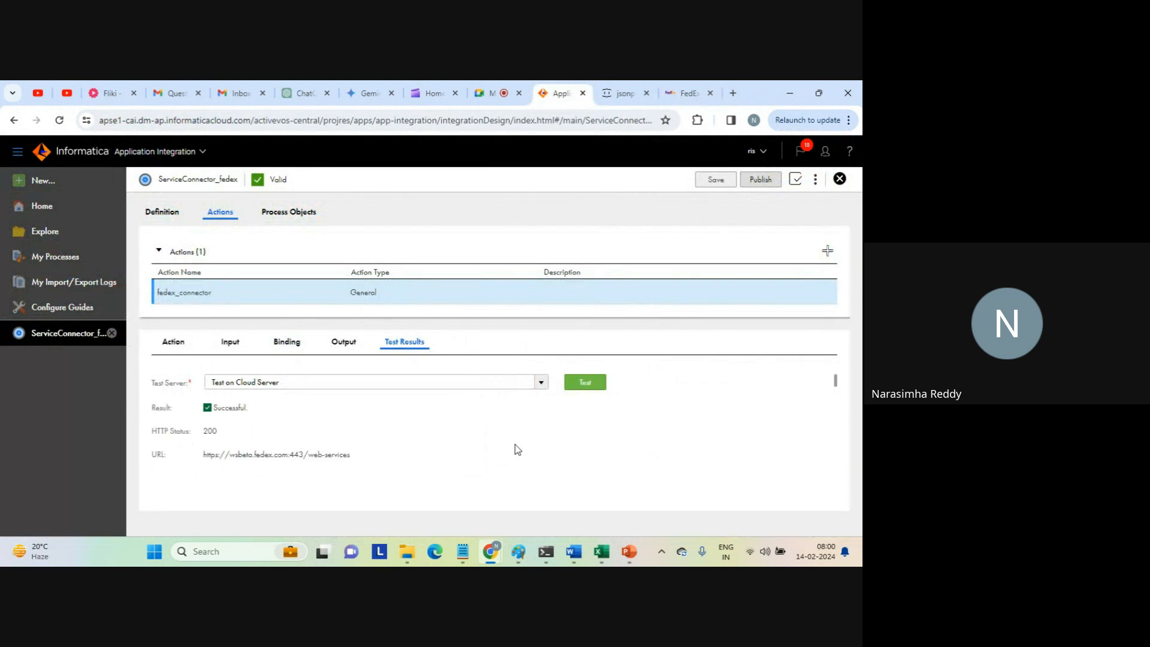
# Examine the test's result and HTTP status, the City output value and the response payload.
pyautogui.moveTo(295, 425); pyautogui.dragTo(649, 429)
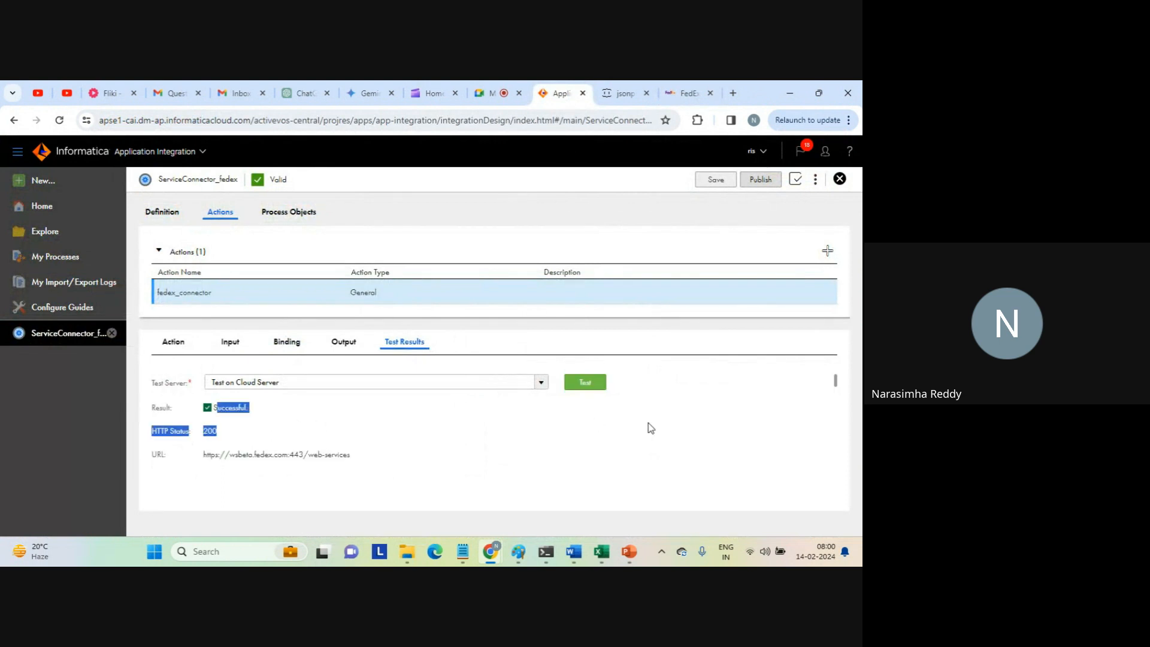
pyautogui.scroll(-1, 834, 383)
pyautogui.scroll(-1, 835, 386)
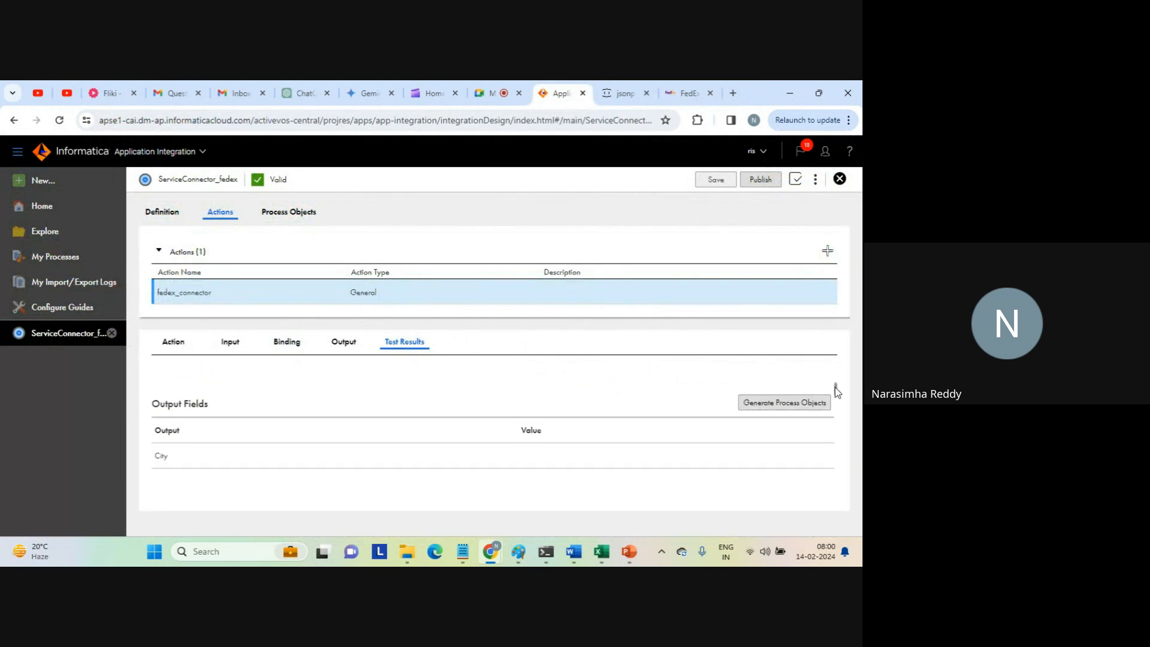
pyautogui.scroll(3, 834, 383)
pyautogui.click(258, 427)
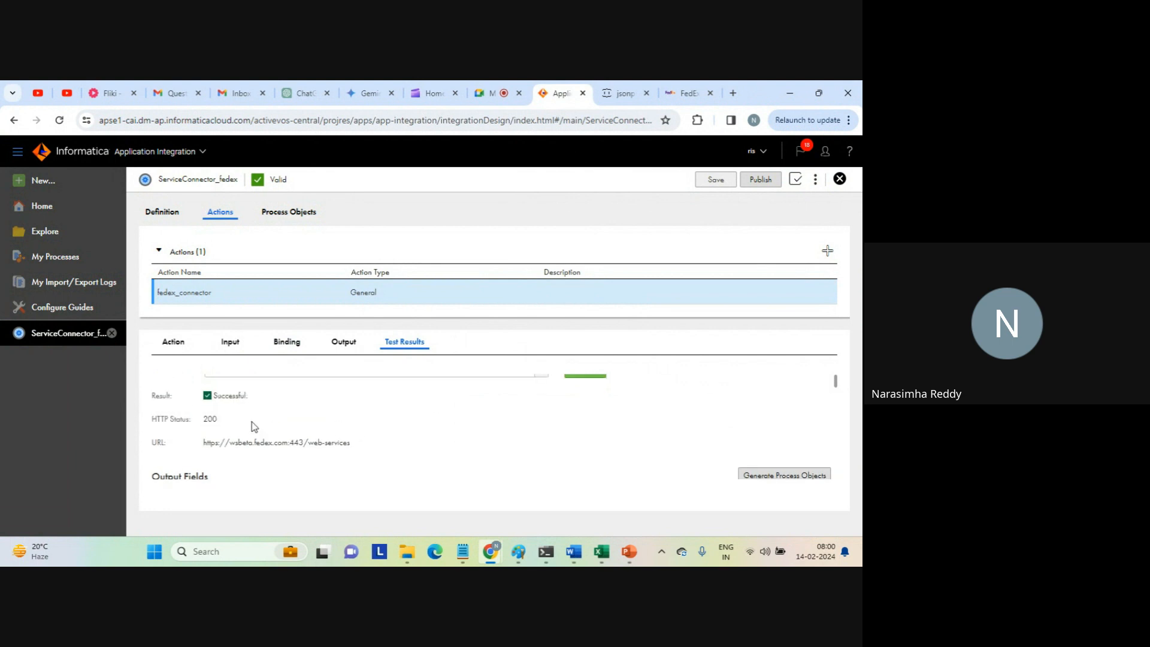
pyautogui.scroll(-2, 836, 383)
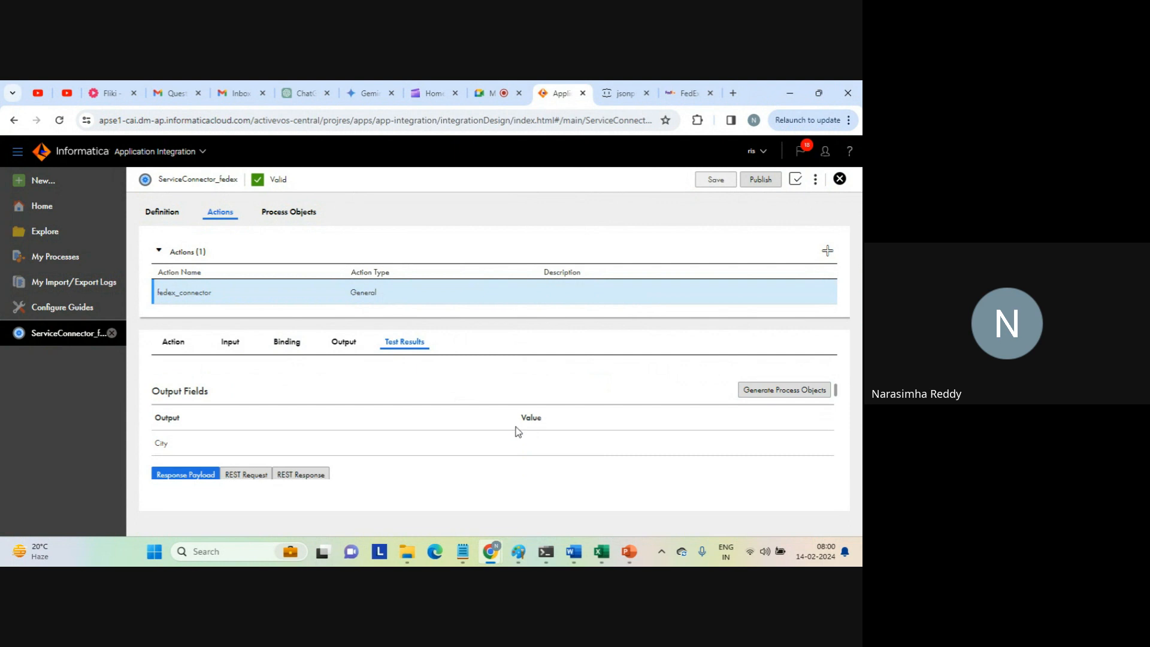
pyautogui.moveTo(519, 420); pyautogui.dragTo(536, 422)
pyautogui.moveTo(837, 392); pyautogui.dragTo(833, 393)
pyautogui.scroll(-2, 834, 395)
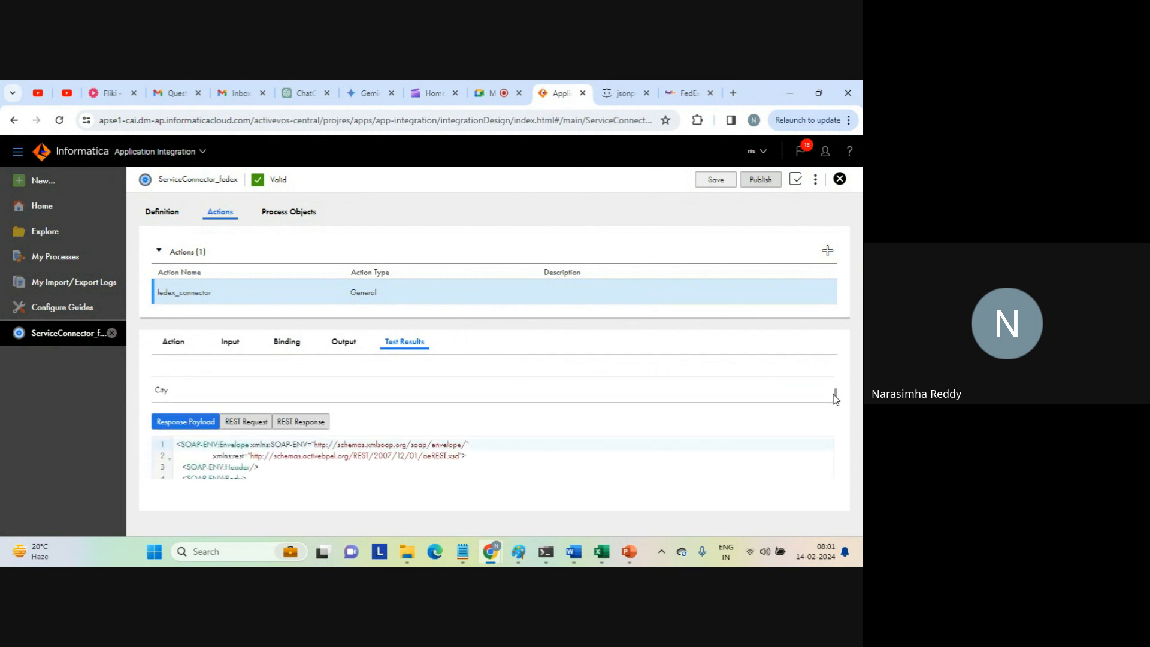
# Copy the whole SOAP response payload into Notepad, replacing the contents of the root document, and dismiss the search bar.
pyautogui.click(410, 443)
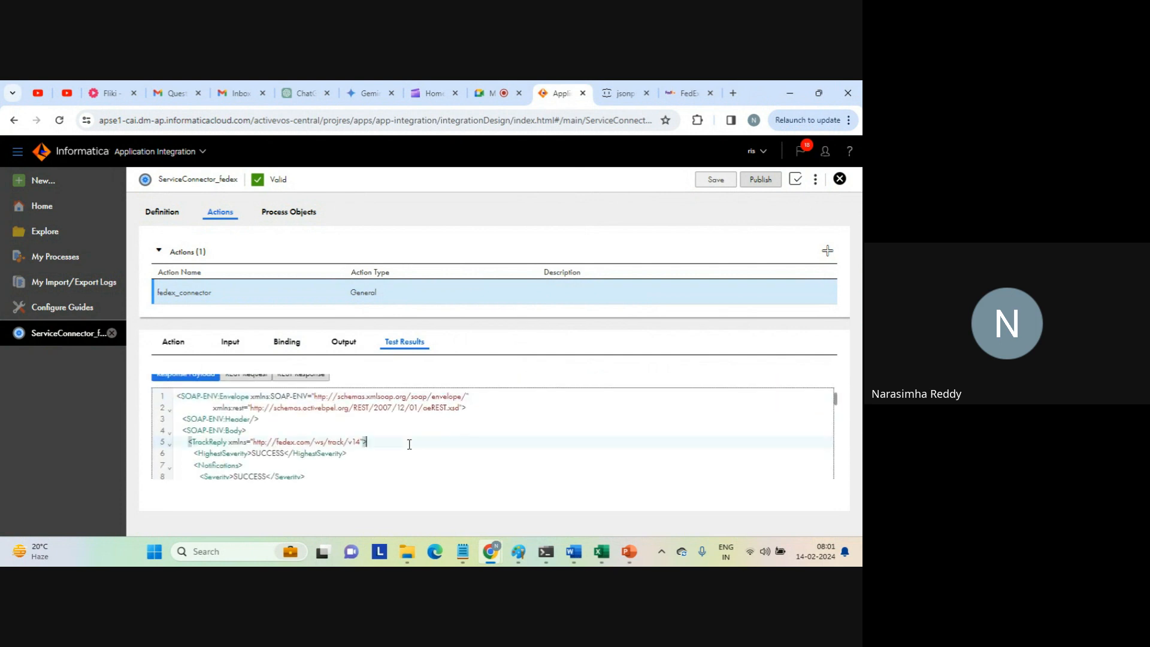
pyautogui.hotkey('ctrl', 'a')
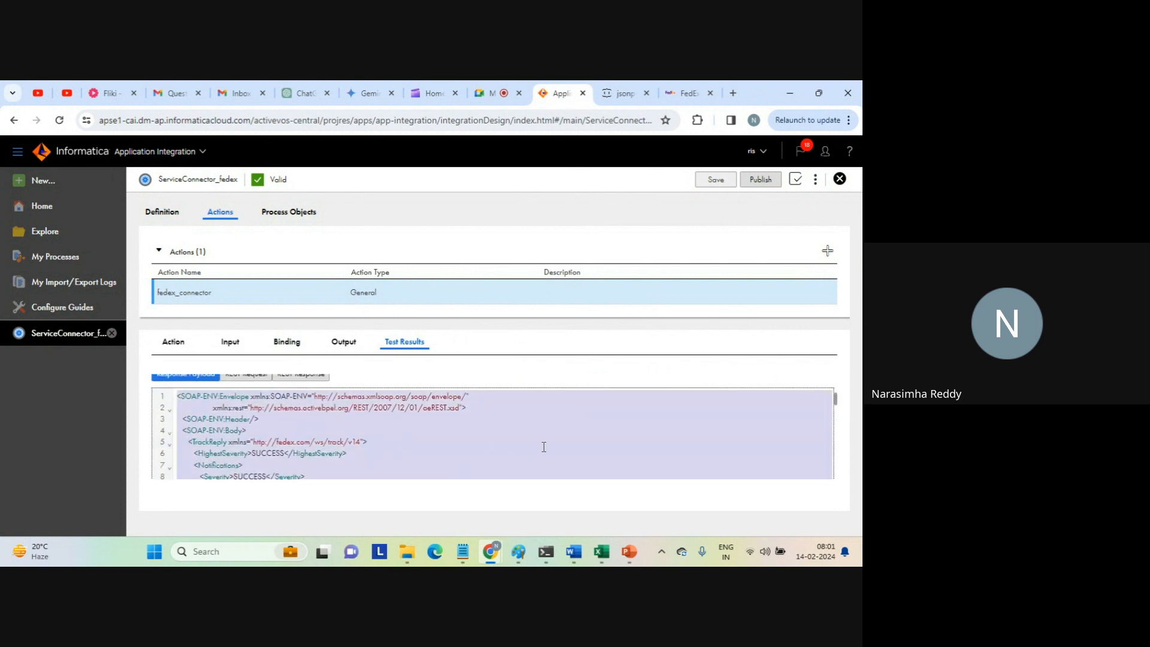
pyautogui.moveTo(467, 557)
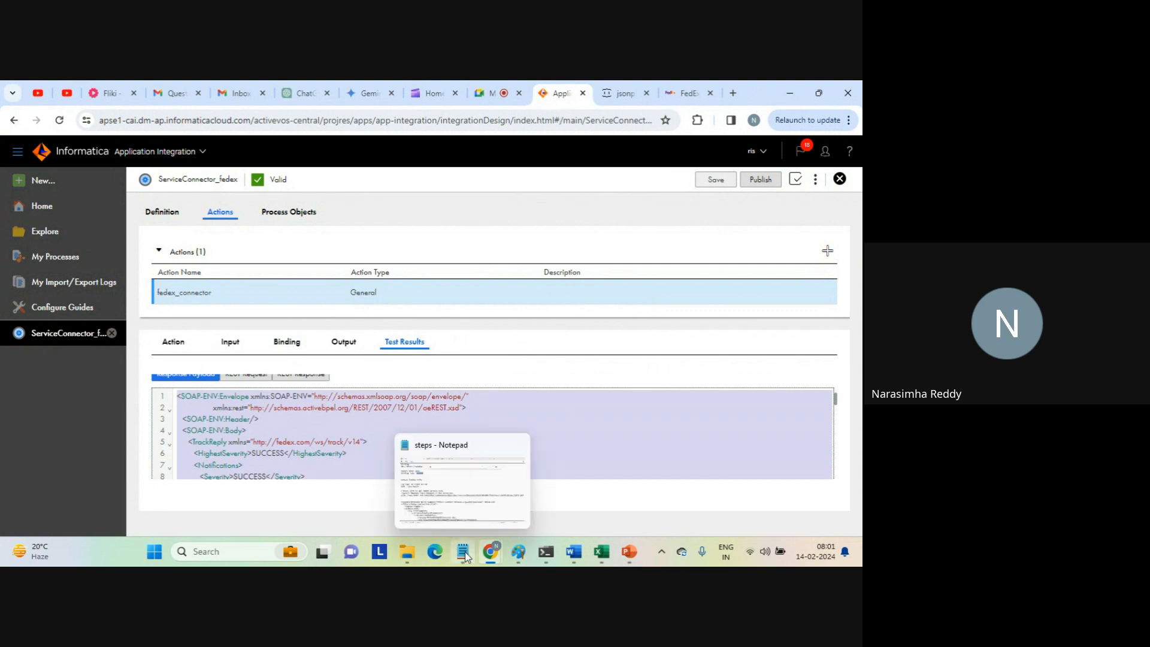
pyautogui.click(483, 484)
pyautogui.click(496, 90)
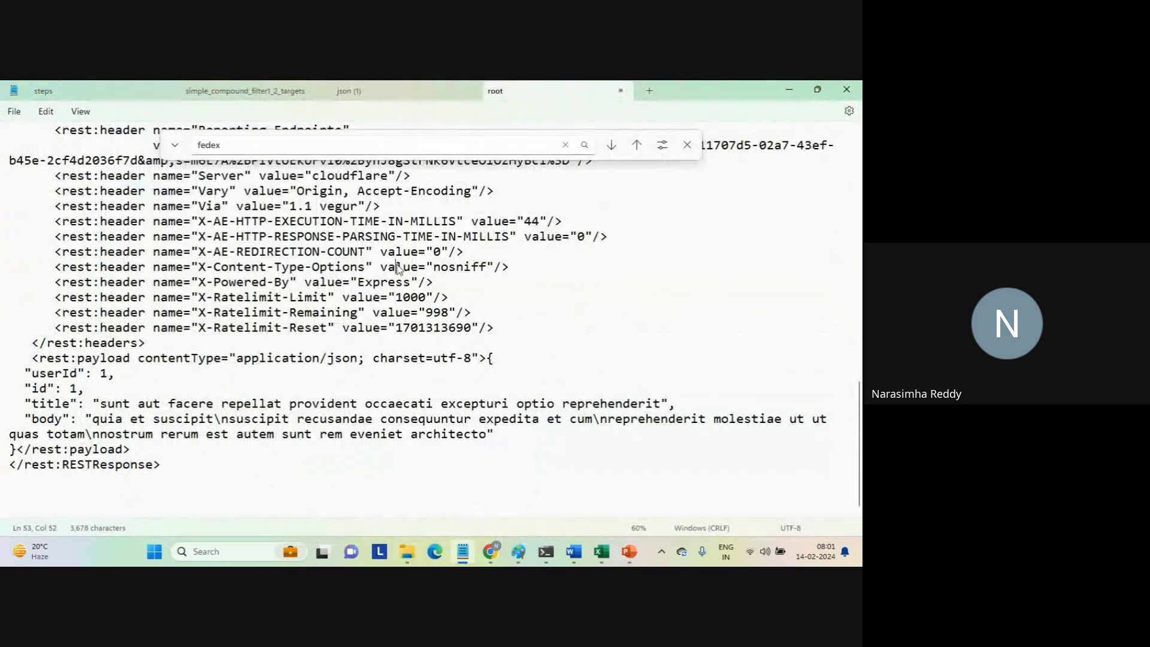
pyautogui.click(396, 95)
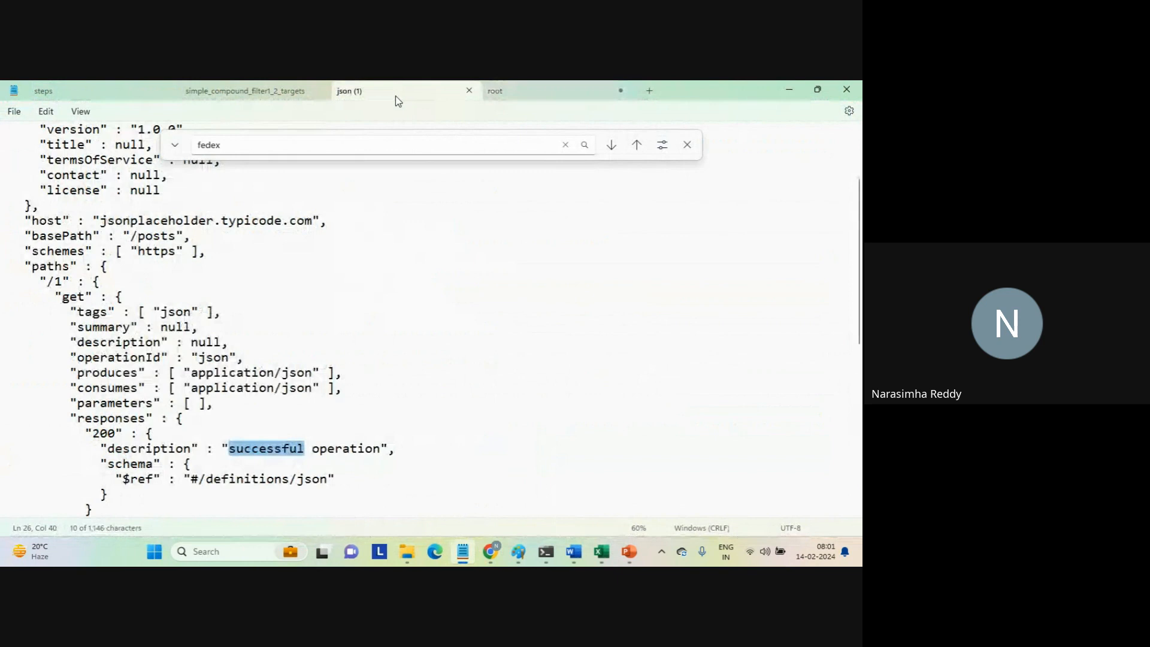
pyautogui.click(508, 92)
pyautogui.hotkey('ctrl', 'a')
pyautogui.hotkey('ctrl', 'v')
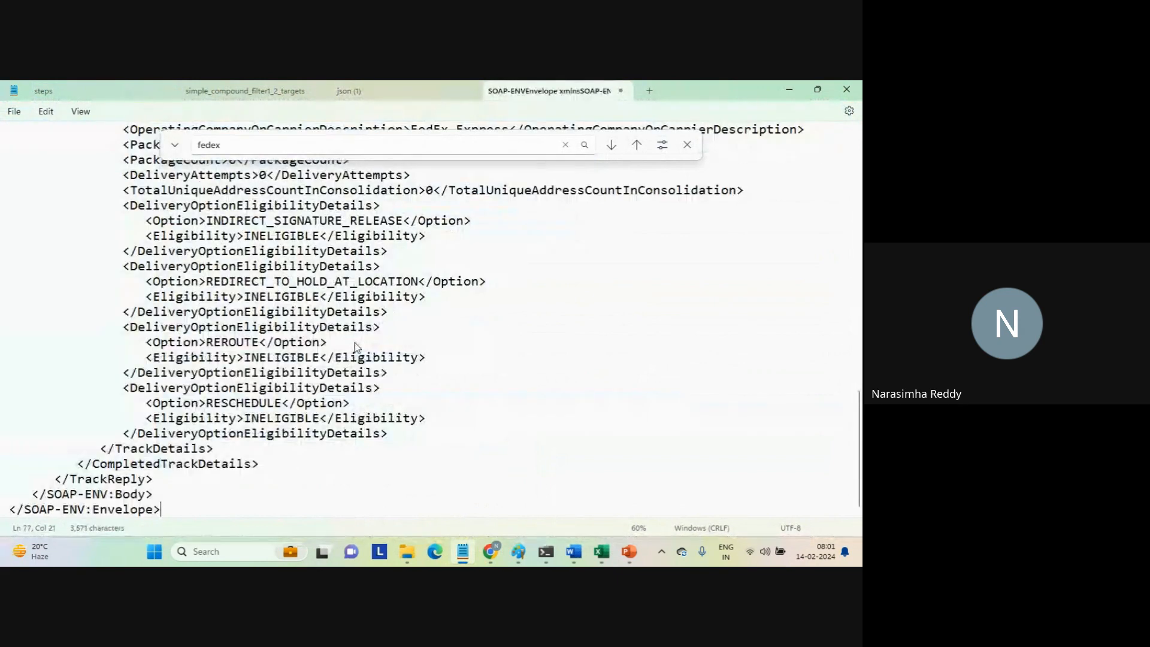
pyautogui.hotkey('ctrl', 'Home')
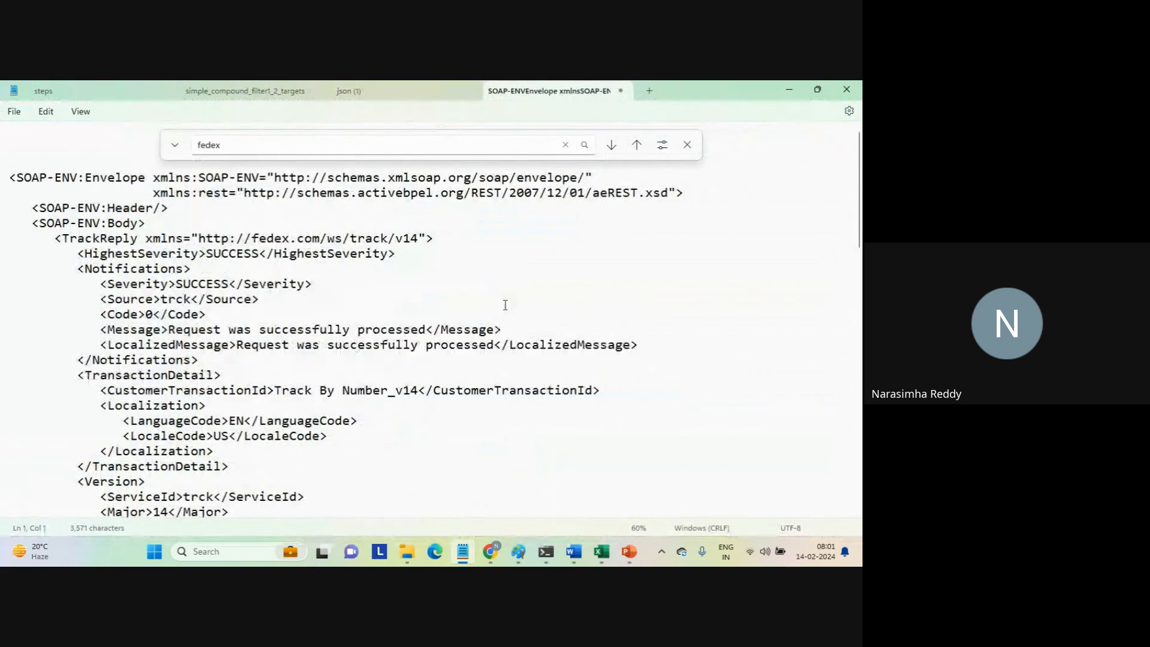
pyautogui.click(688, 145)
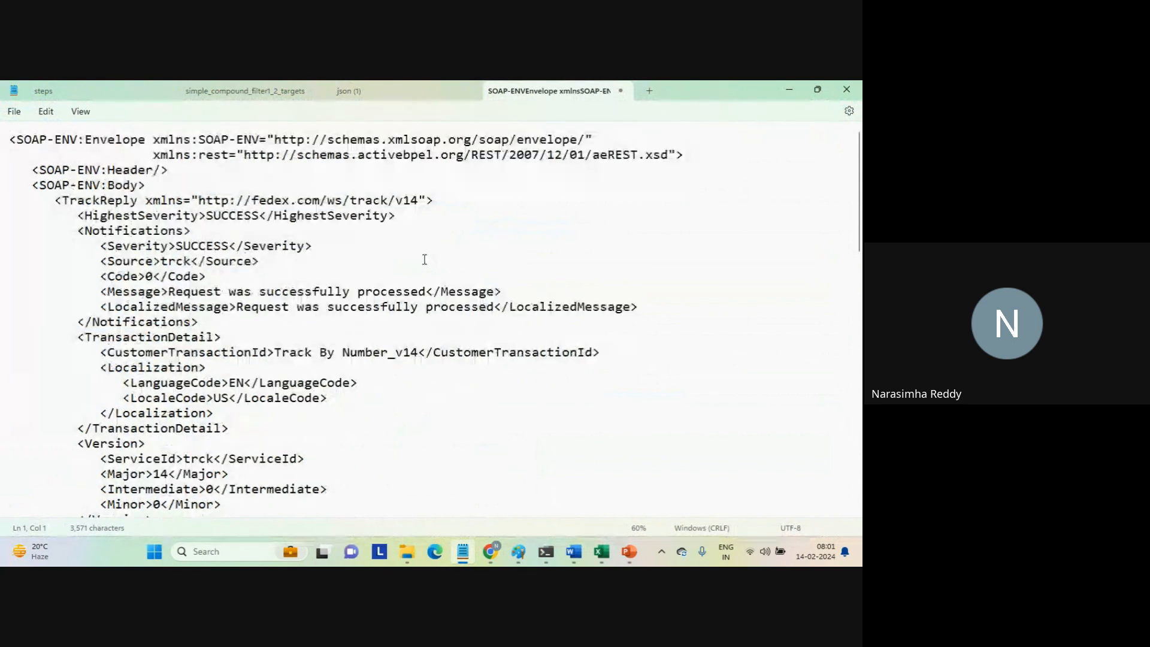
# Examine the pasted response's notification severities, the TrackDetails message and the TrackingNumber value.
pyautogui.moveTo(169, 246); pyautogui.dragTo(450, 433)
pyautogui.click(450, 435)
pyautogui.press('Right')
pyautogui.press('Down')
pyautogui.press('Down')
pyautogui.press('Down')
pyautogui.press('Down')
pyautogui.press('Down')
pyautogui.press('Down')
pyautogui.press('Down')
pyautogui.press('Down')
pyautogui.press('Down')
pyautogui.press('Down')
pyautogui.press('Down')
pyautogui.press('Down')
pyautogui.press('Down')
pyautogui.press('Down')
pyautogui.press('Down')
pyautogui.press('Down')
pyautogui.press('Down')
pyautogui.press('Down')
pyautogui.press('Down')
pyautogui.press('Down')
pyautogui.press('Down')
pyautogui.press('Down')
pyautogui.press('Down')
pyautogui.press('Down')
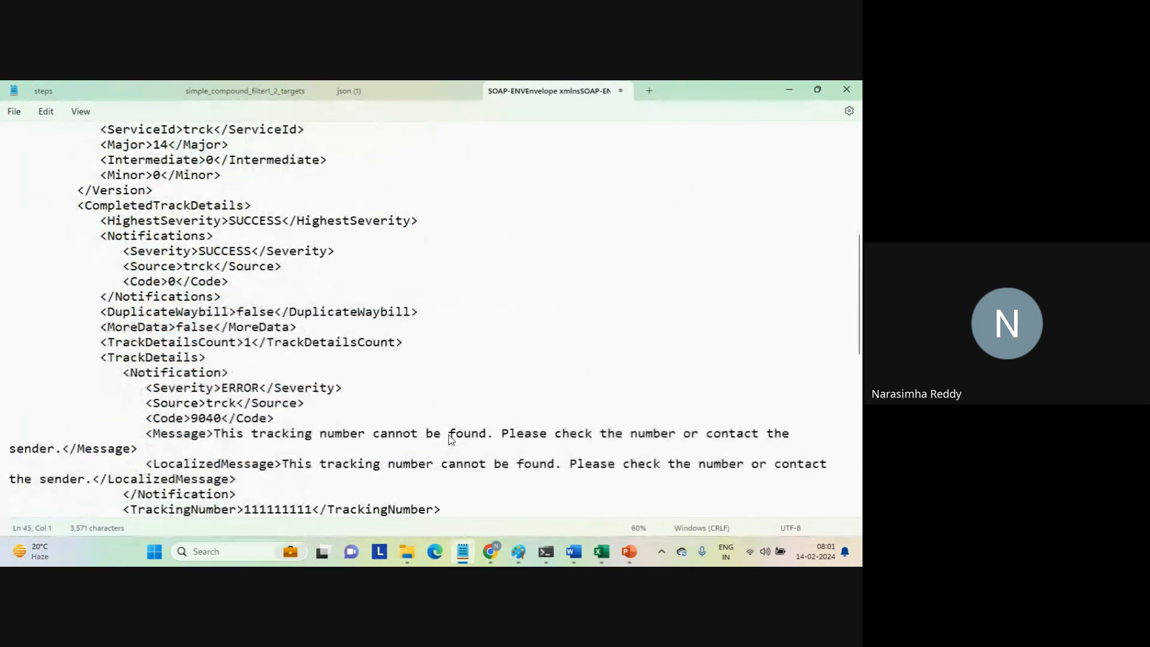
pyautogui.press('Down')
pyautogui.press('Down')
pyautogui.press('Down')
pyautogui.press('Down')
pyautogui.press('Down')
pyautogui.press('Down')
pyautogui.press('Down')
pyautogui.press('Down')
pyautogui.press('Down')
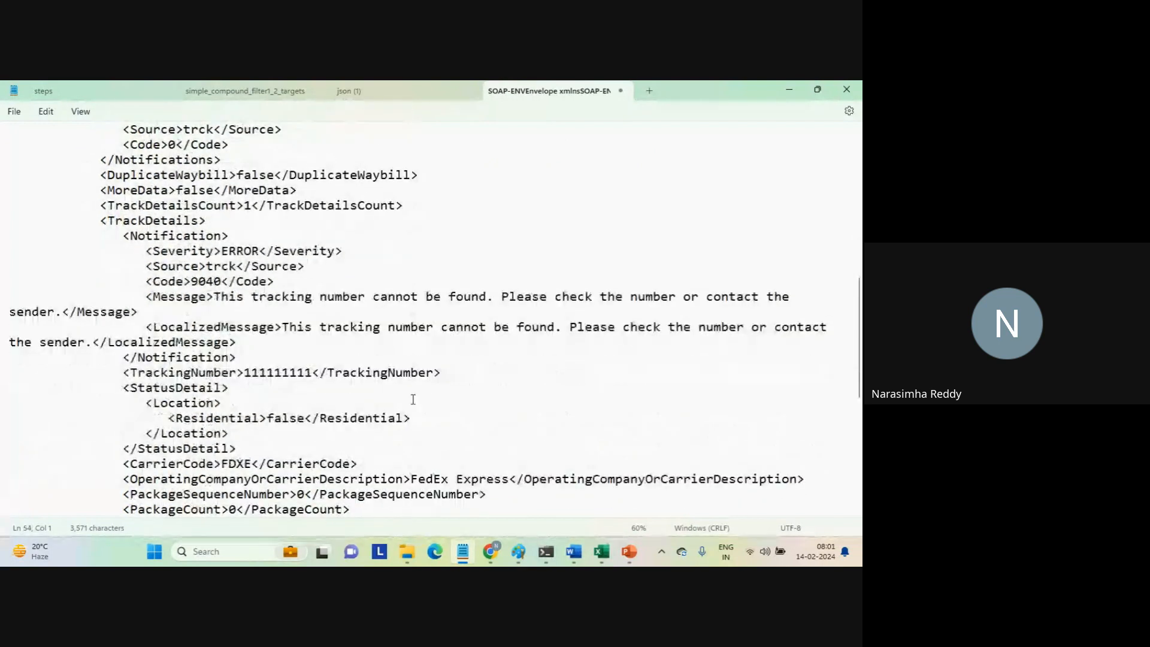
pyautogui.tripleClick(244, 256)
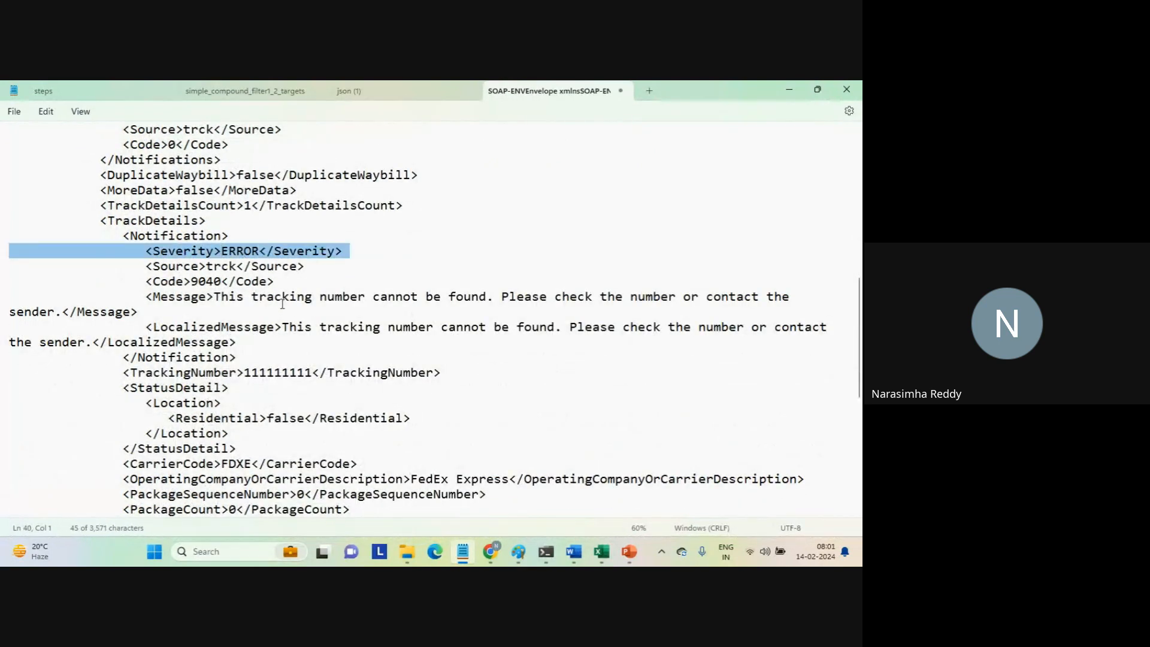
pyautogui.moveTo(216, 296); pyautogui.dragTo(527, 323)
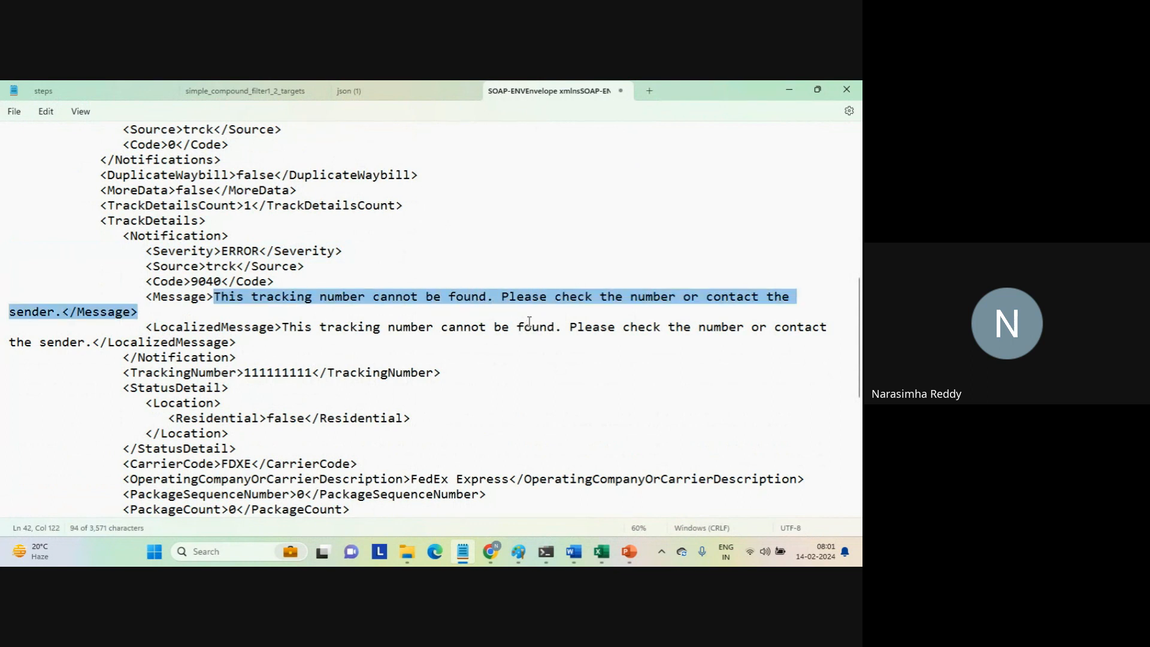
pyautogui.doubleClick(285, 371)
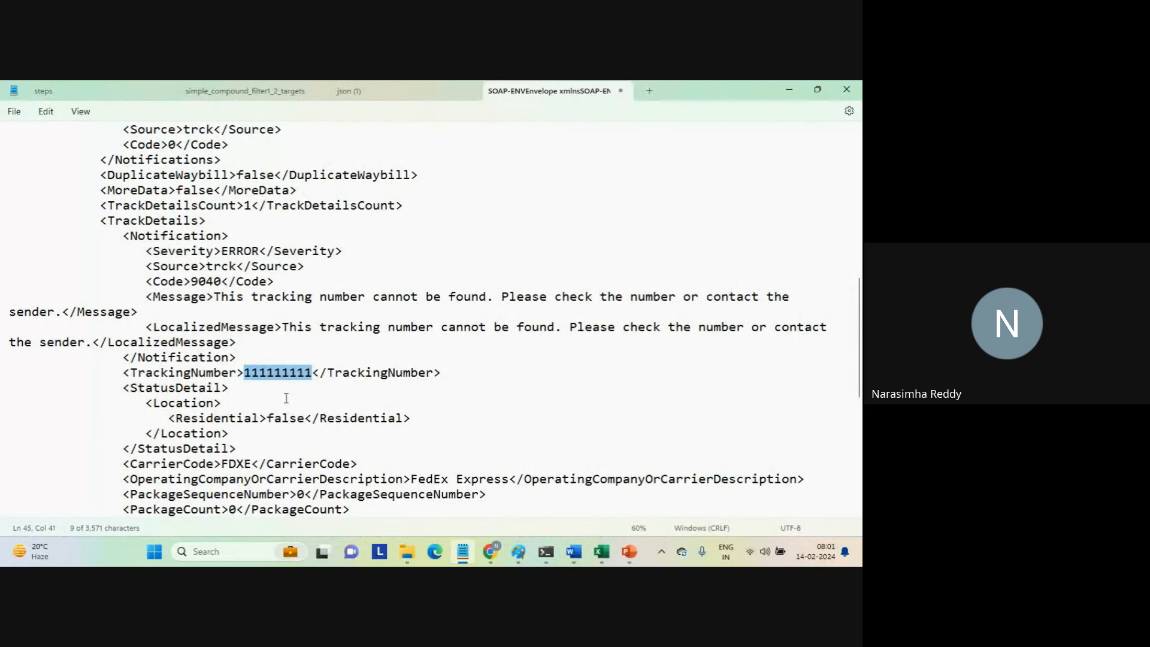
pyautogui.moveTo(490, 550)
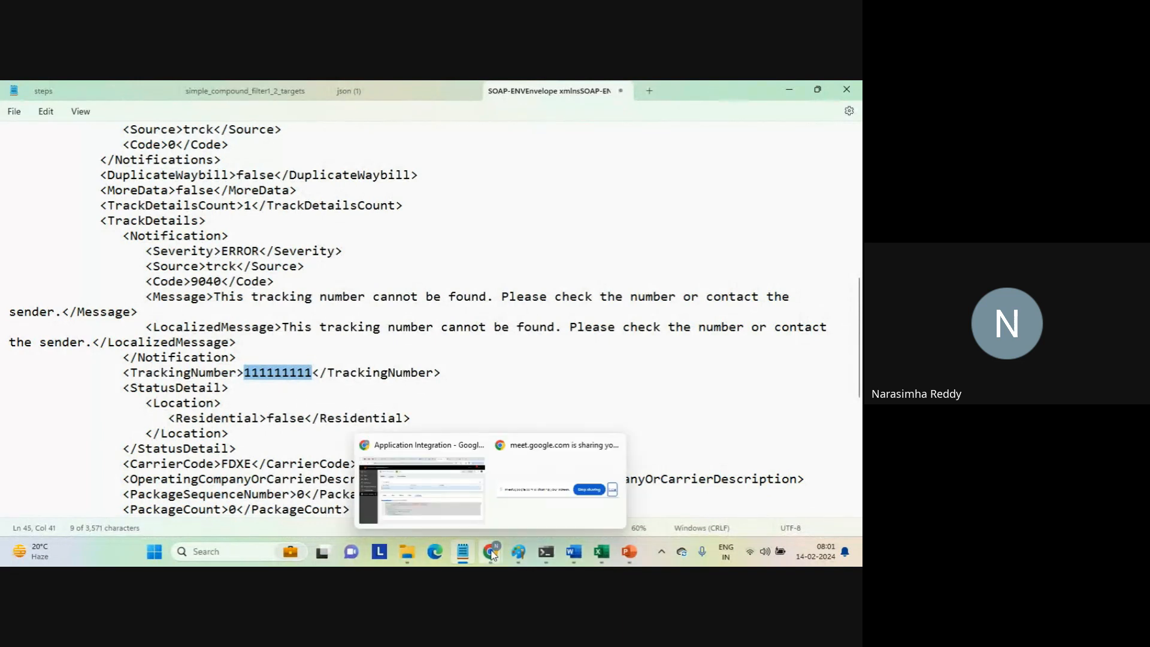
pyautogui.click(440, 487)
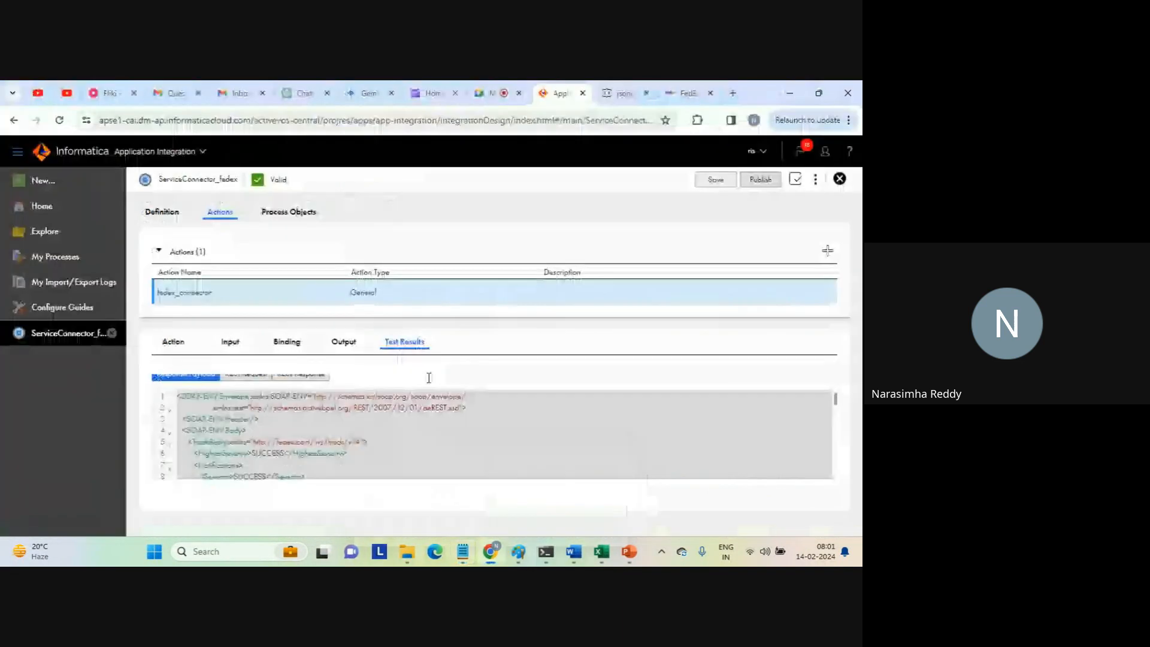
pyautogui.click(235, 339)
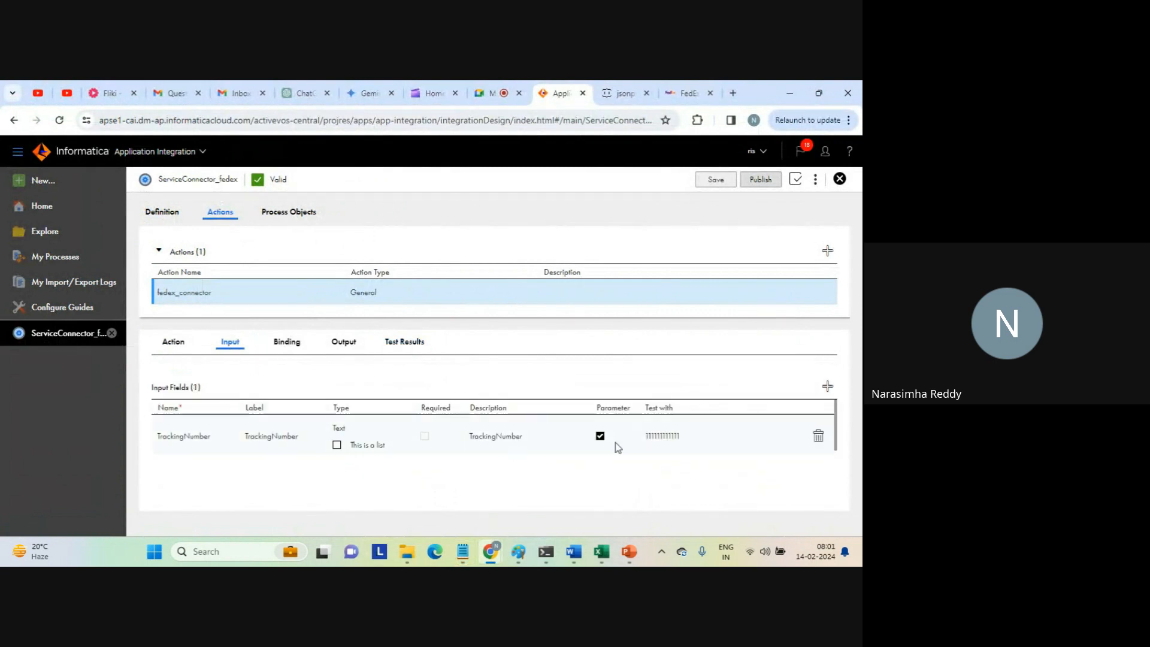
pyautogui.click(669, 435)
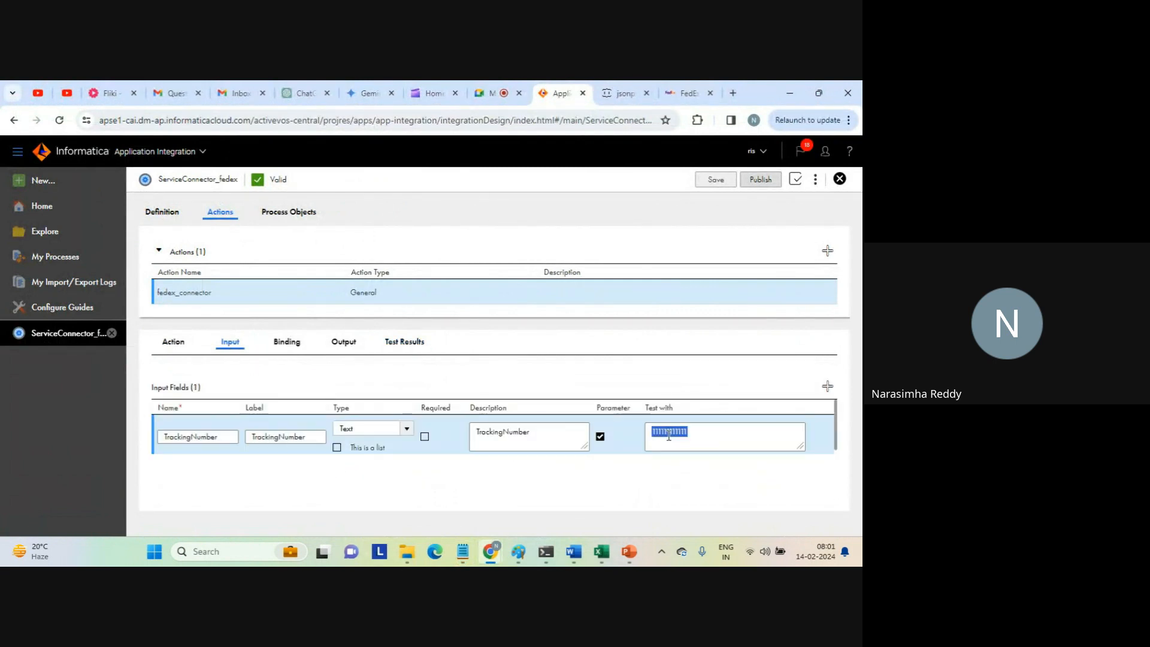
pyautogui.moveTo(472, 548)
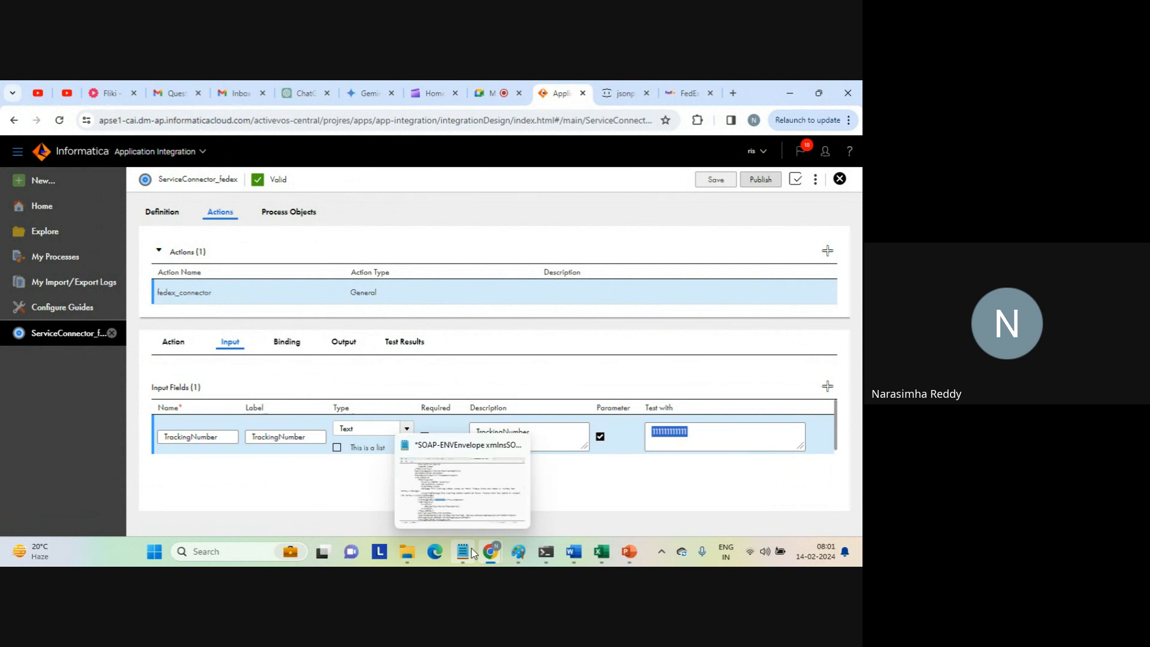
pyautogui.click(465, 509)
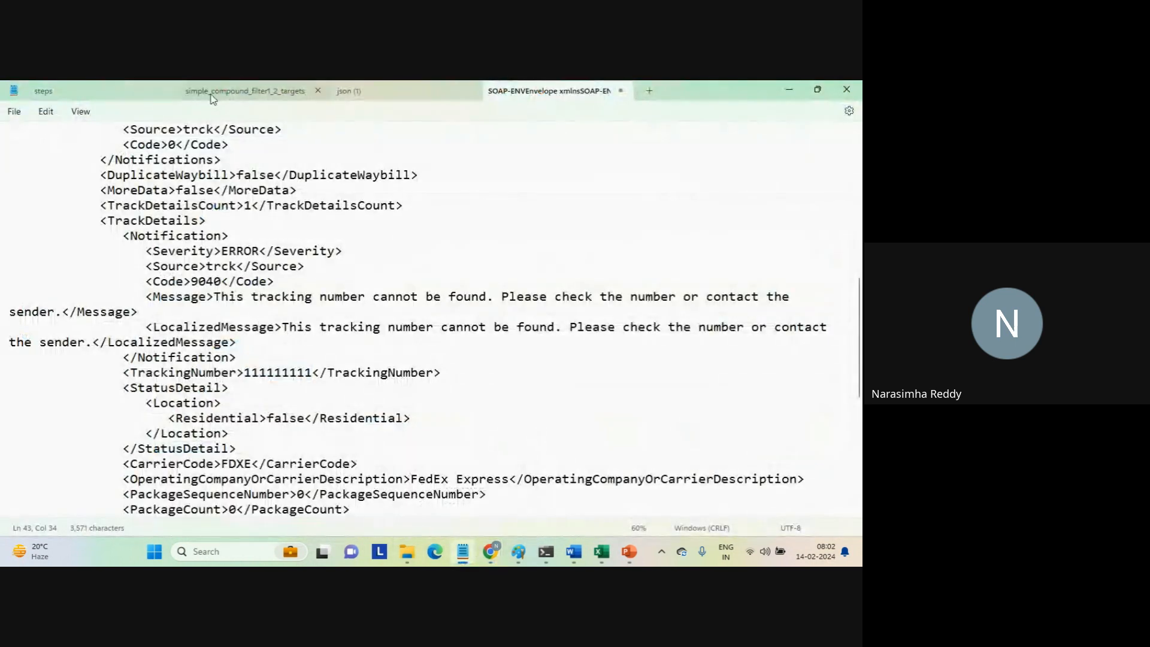
pyautogui.click(119, 91)
pyautogui.click(193, 219)
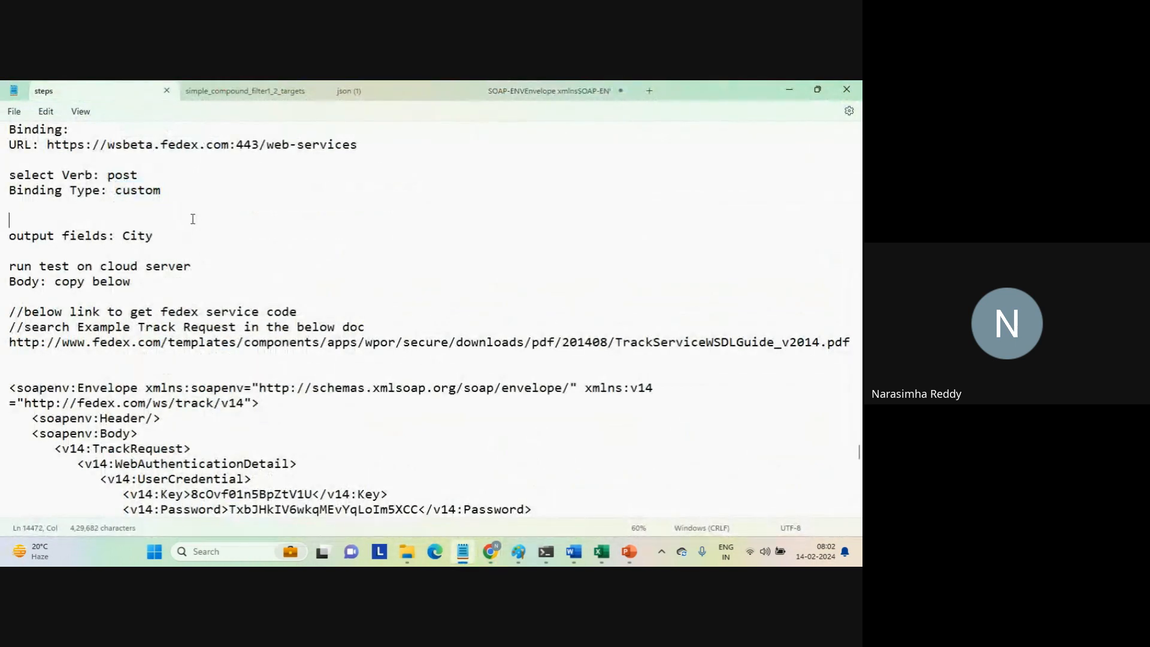
pyautogui.press('Up')
pyautogui.press('Up')
pyautogui.press('Up')
pyautogui.press('Up')
pyautogui.press('Up')
pyautogui.press('Up')
pyautogui.press('Up')
pyautogui.press('Up')
pyautogui.press('Up')
pyautogui.press('Up')
pyautogui.press('Up')
pyautogui.press('Up')
pyautogui.press('Up')
pyautogui.press('Up')
pyautogui.press('Up')
pyautogui.press('Up')
pyautogui.press('Up')
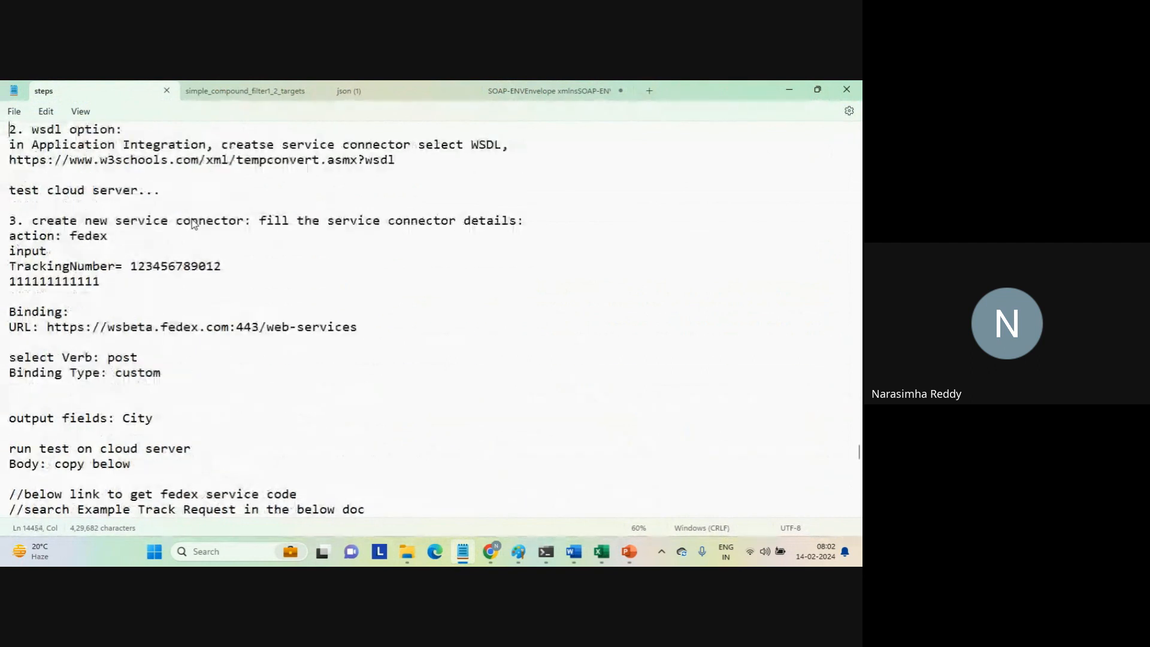
pyautogui.doubleClick(167, 267)
pyautogui.hotkey('ctrl', 'c')
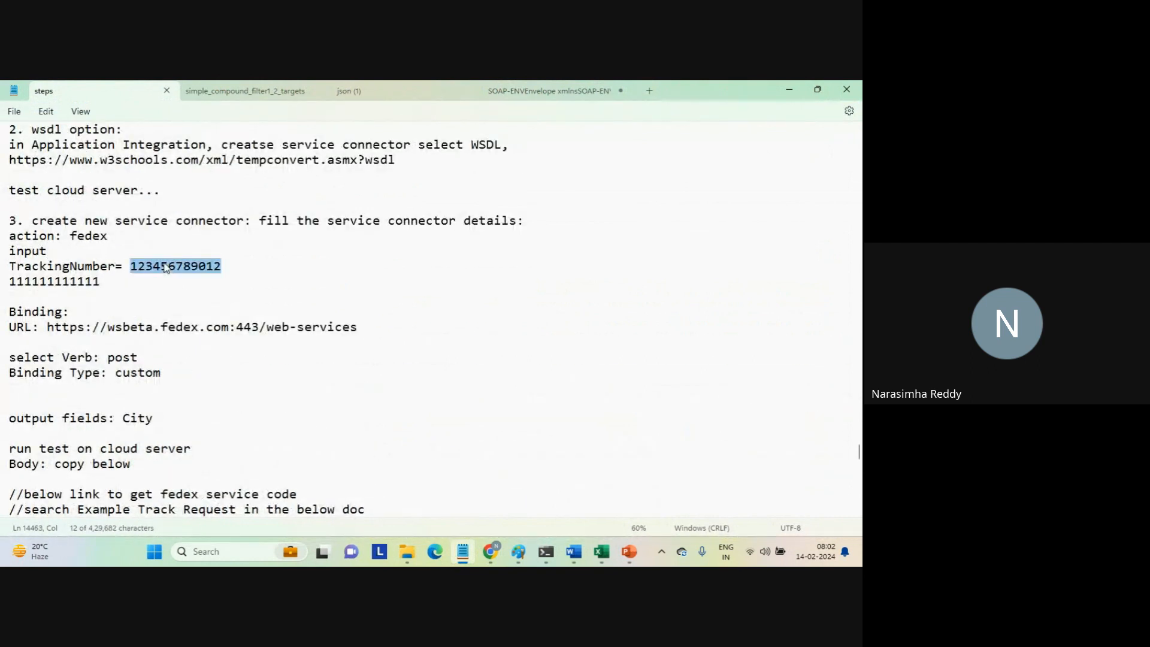
pyautogui.hotkey('alt', 'Tab')
pyautogui.doubleClick(684, 434)
pyautogui.hotkey('ctrl', 'v')
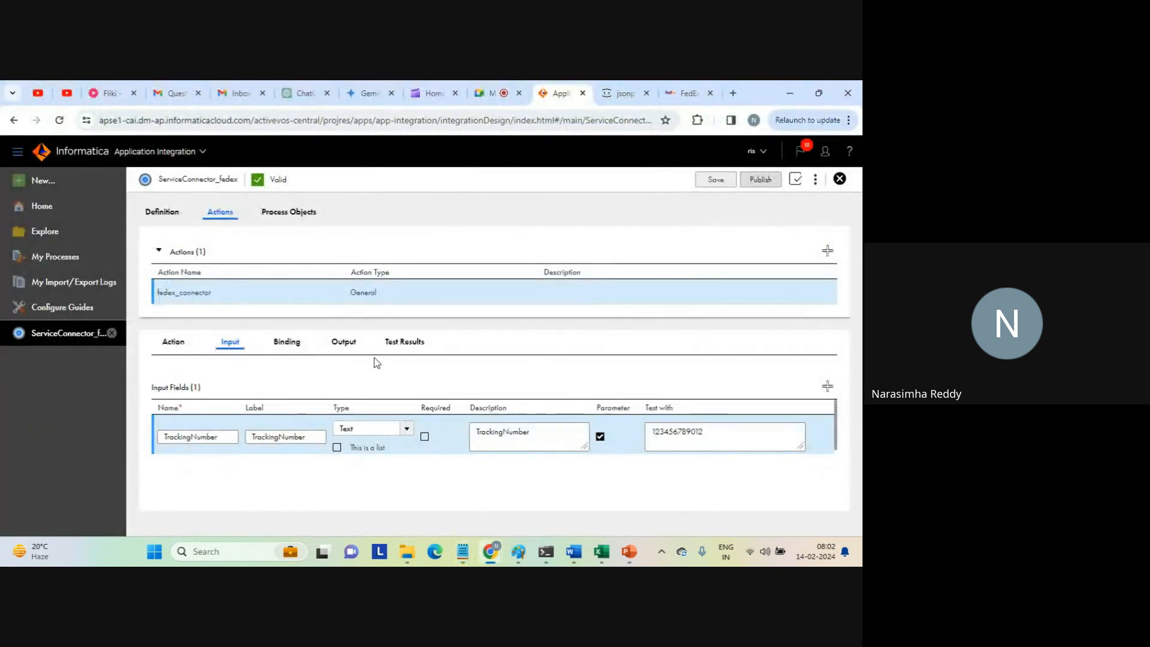
pyautogui.click(174, 346)
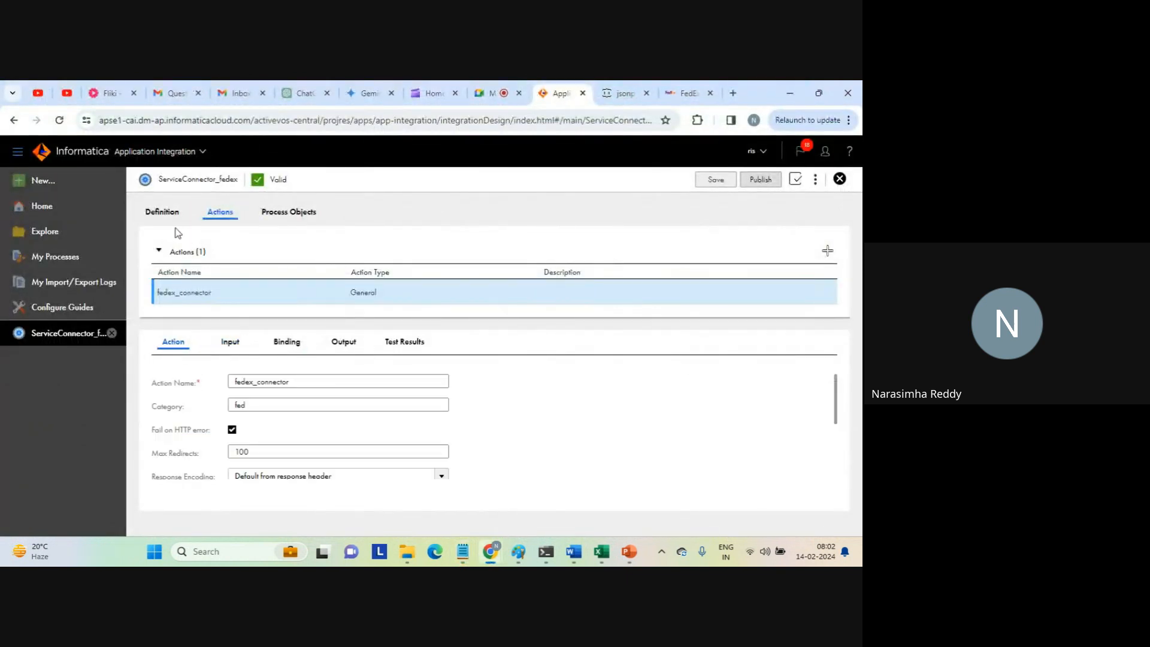
pyautogui.click(161, 214)
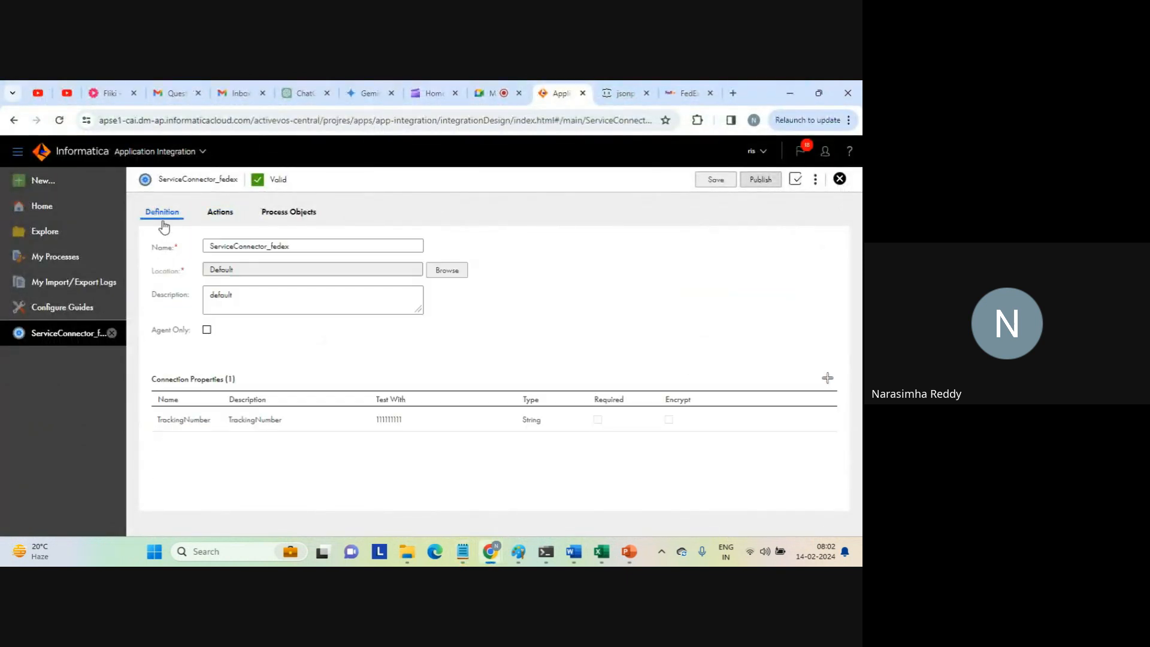
pyautogui.doubleClick(393, 421)
pyautogui.hotkey('ctrl', 'v')
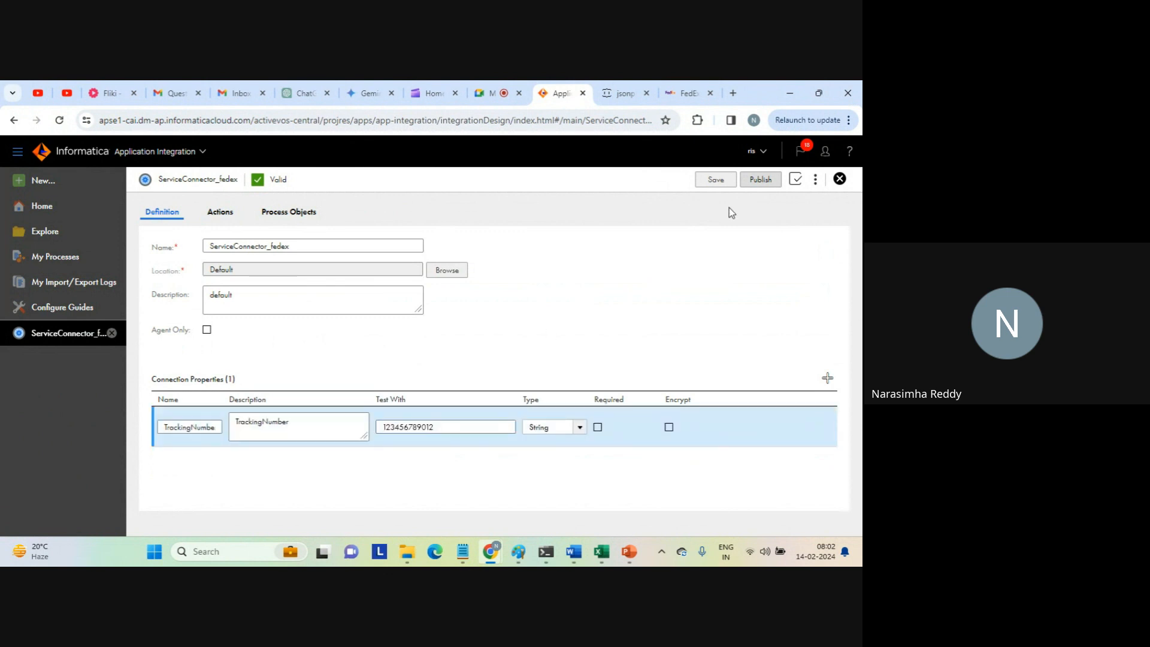
pyautogui.click(716, 180)
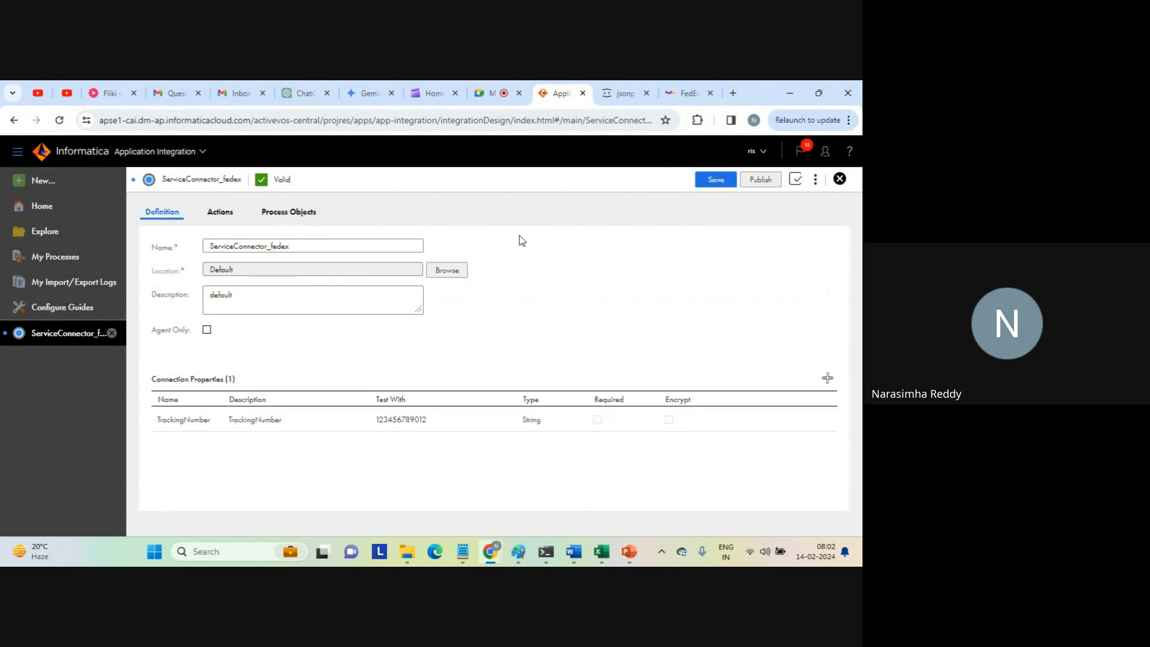
pyautogui.click(714, 181)
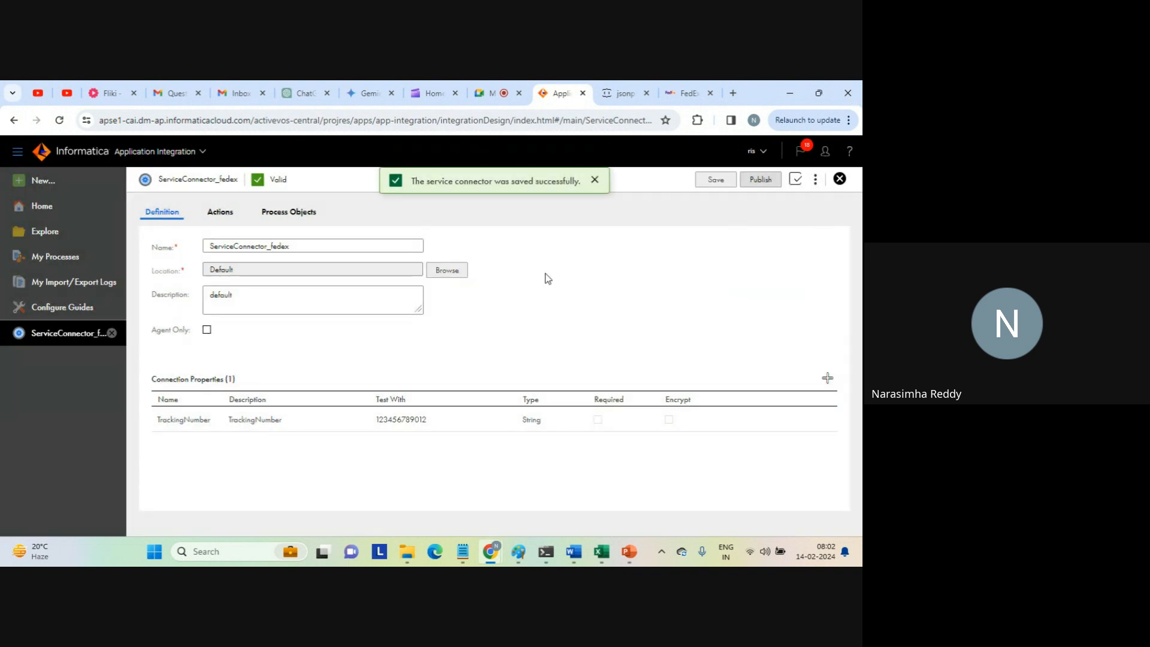
# Run the fedex_connector action's test on the Cloud Server again.
pyautogui.click(220, 212)
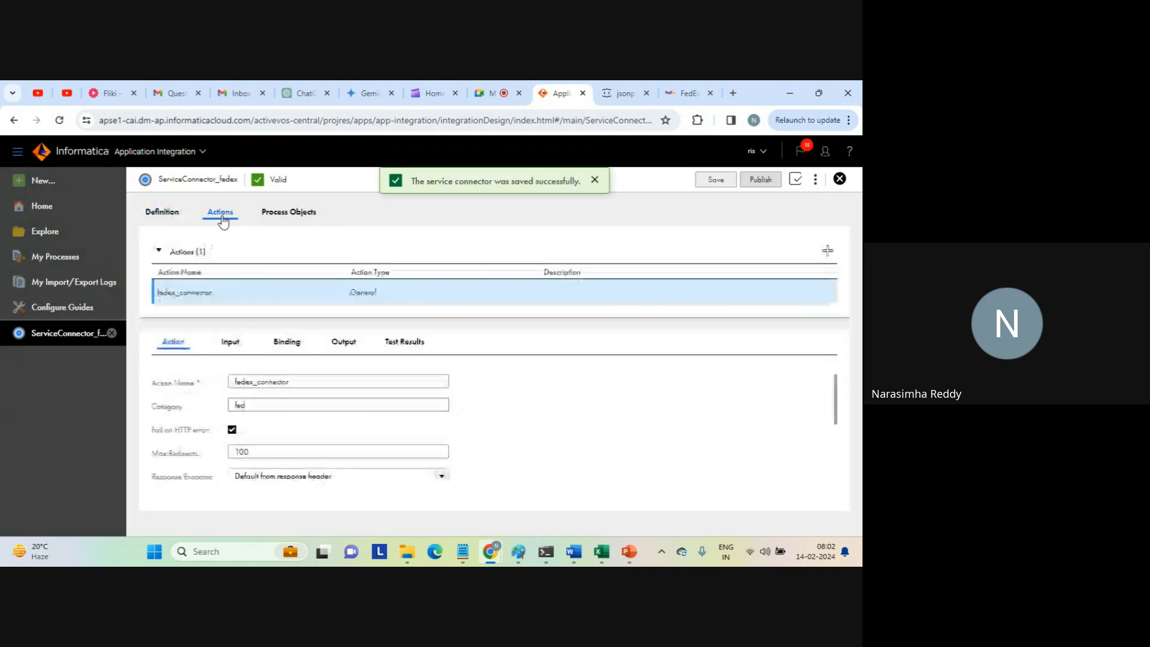
pyautogui.click(405, 343)
pyautogui.click(589, 385)
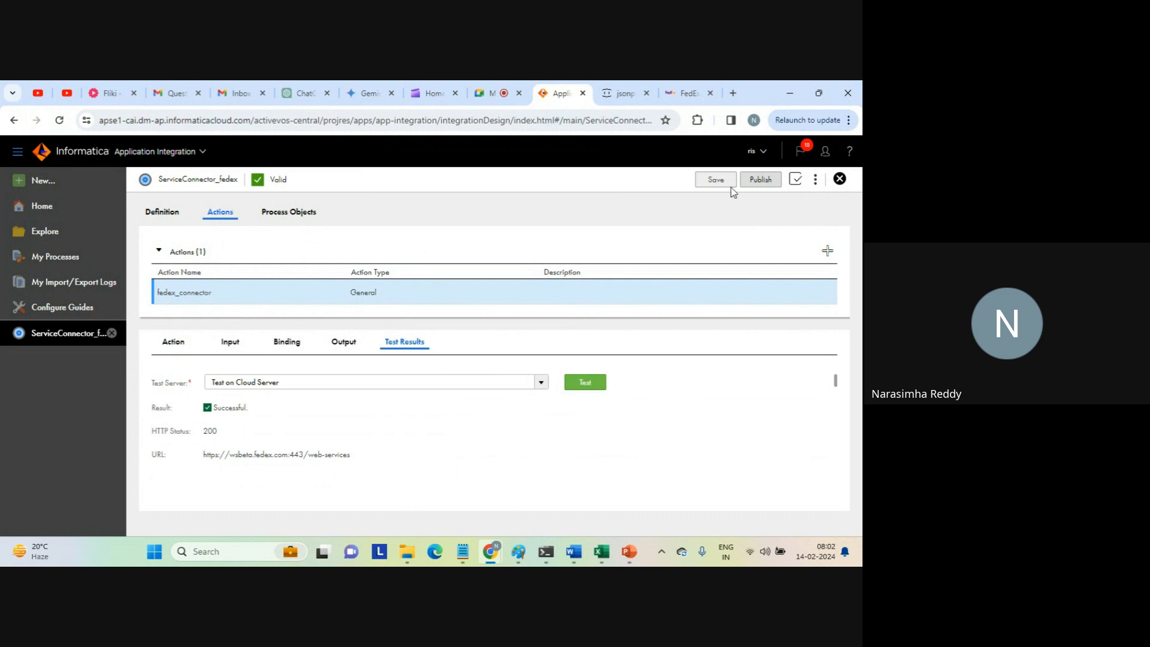
# Open the GoTo meeting page in a new browser tab.
pyautogui.click(732, 93)
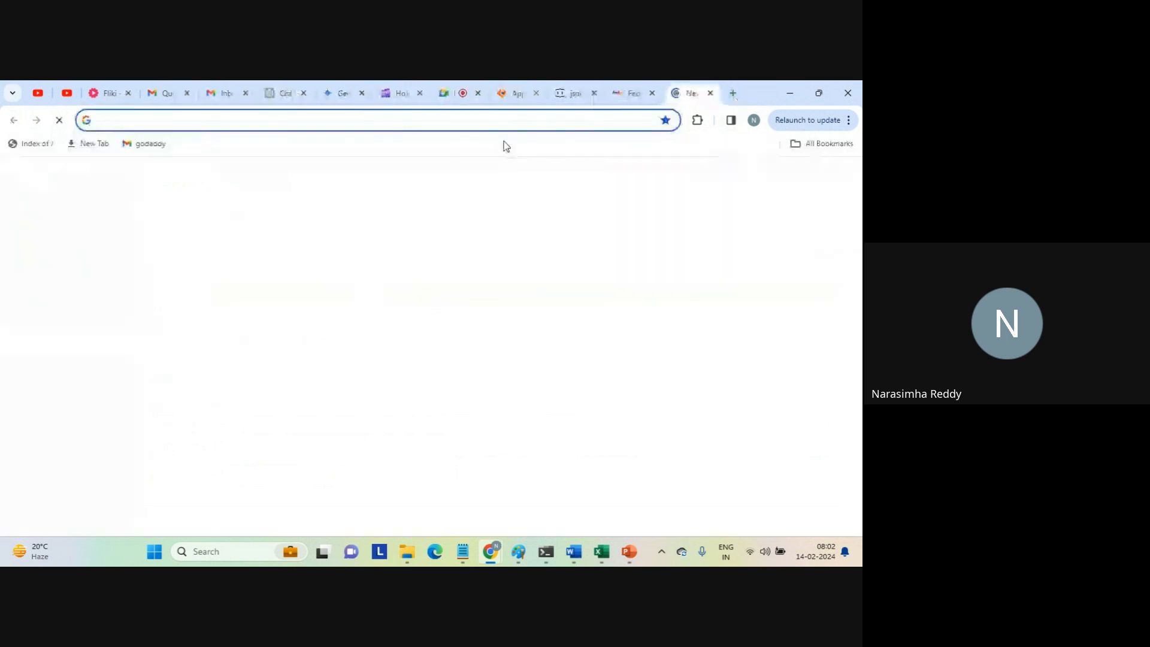
pyautogui.press('Return')
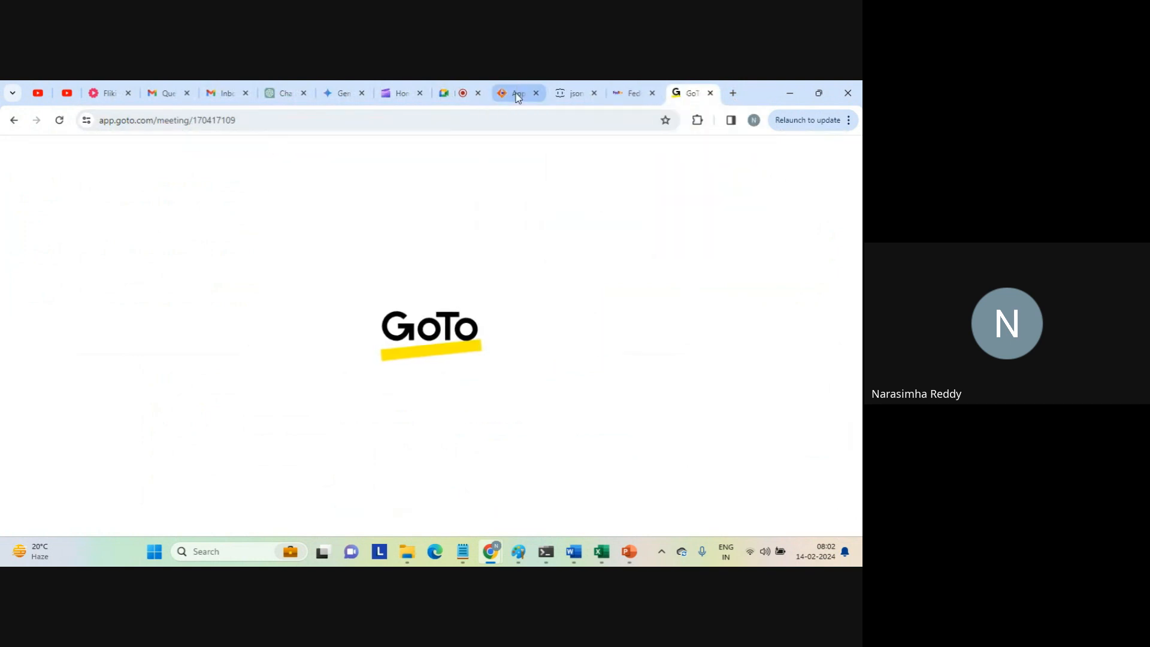
# Return to the Informatica service connector and examine the City output value in the test results.
pyautogui.click(518, 96)
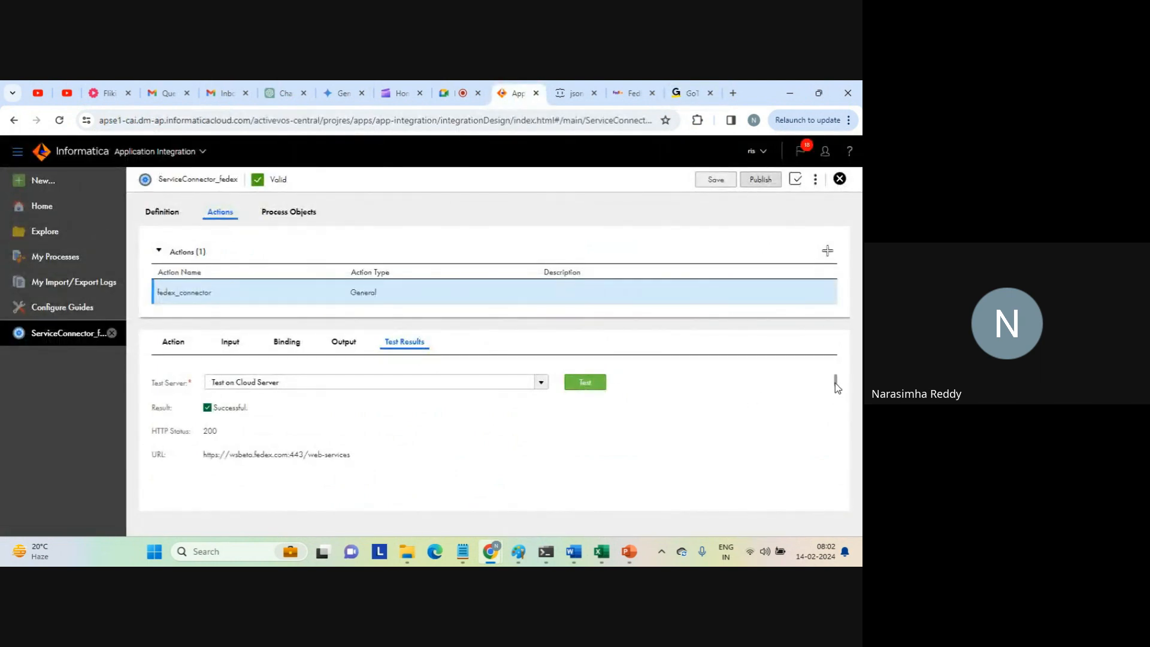
pyautogui.moveTo(835, 382); pyautogui.dragTo(834, 384)
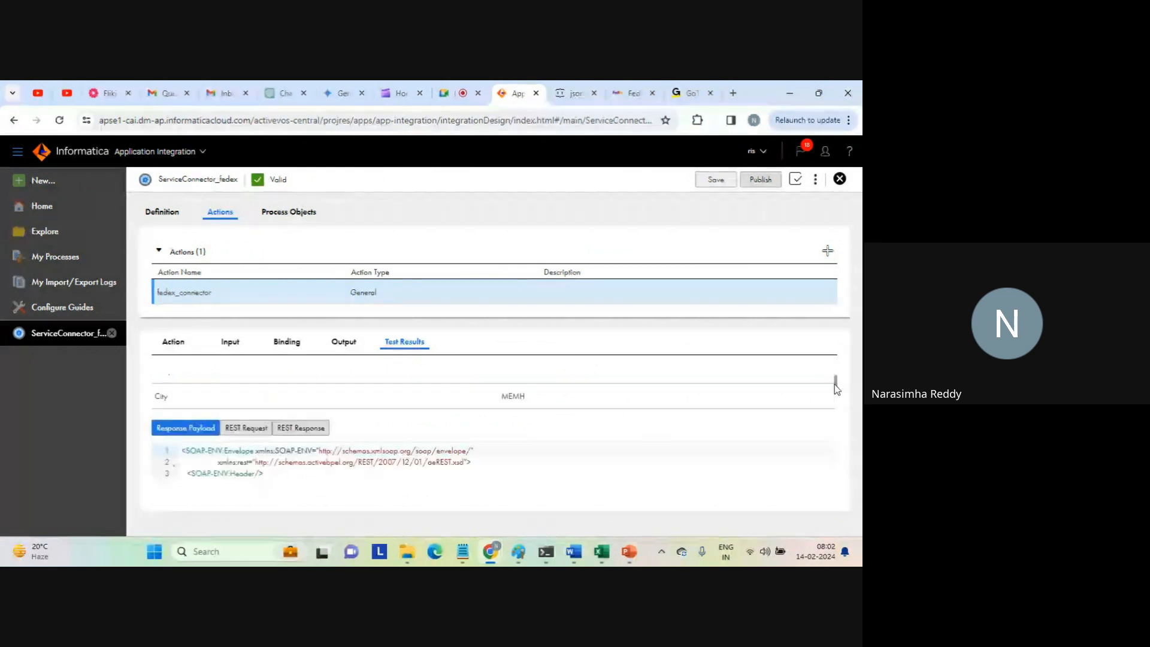
pyautogui.doubleClick(514, 397)
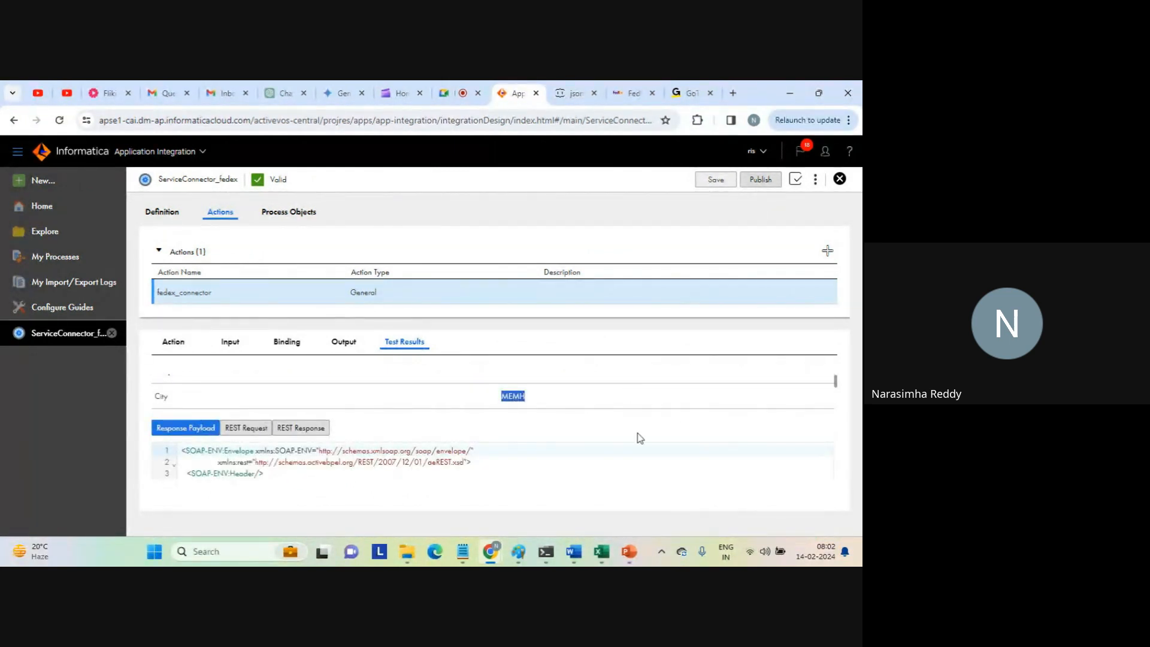
# Select the entire response payload XML in the fedex_connector test results for copying.
pyautogui.click(468, 463)
pyautogui.hotkey('ctrl', 'a')
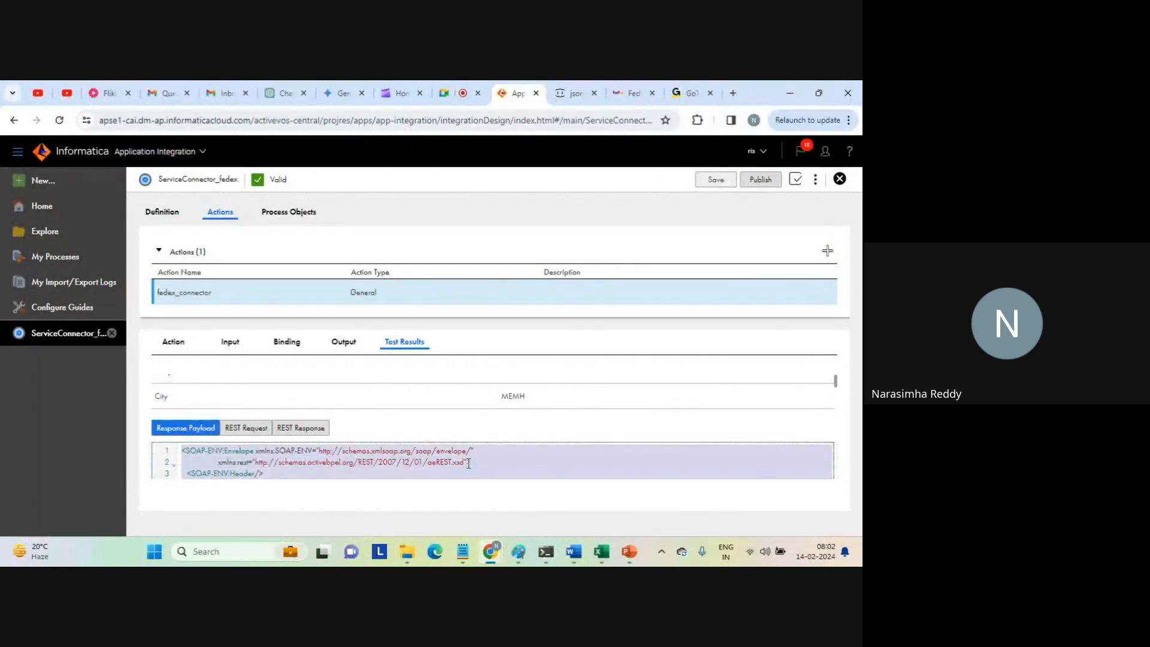
# Switch to the GoTo meeting page and start the meeting session.
pyautogui.click(688, 93)
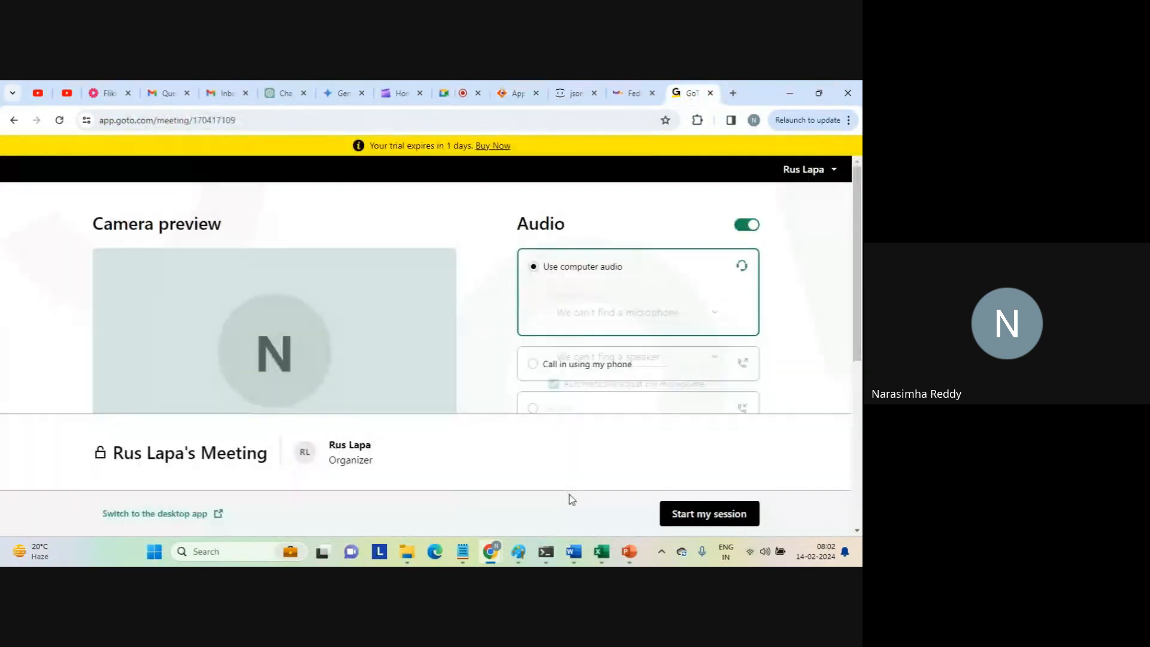
pyautogui.click(684, 510)
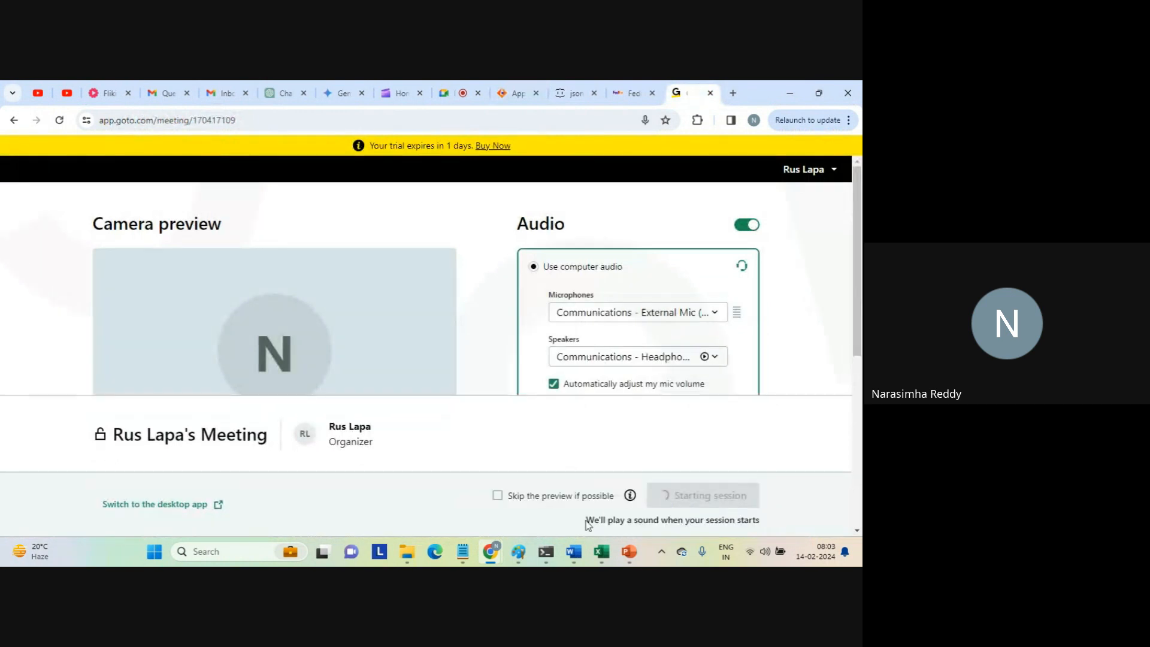
# In Notepad, replace the old SOAP envelope text with the copied response payload and return to its beginning.
pyautogui.click(467, 554)
pyautogui.click(550, 91)
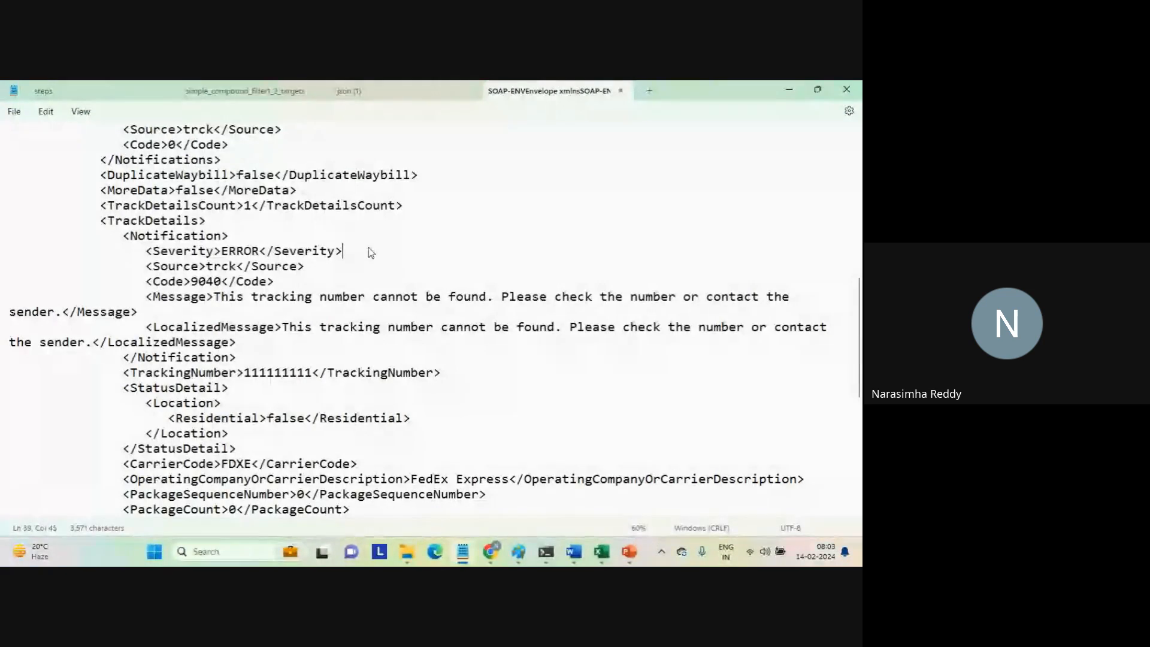
pyautogui.hotkey('ctrl', 'a')
pyautogui.hotkey('ctrl', 'v')
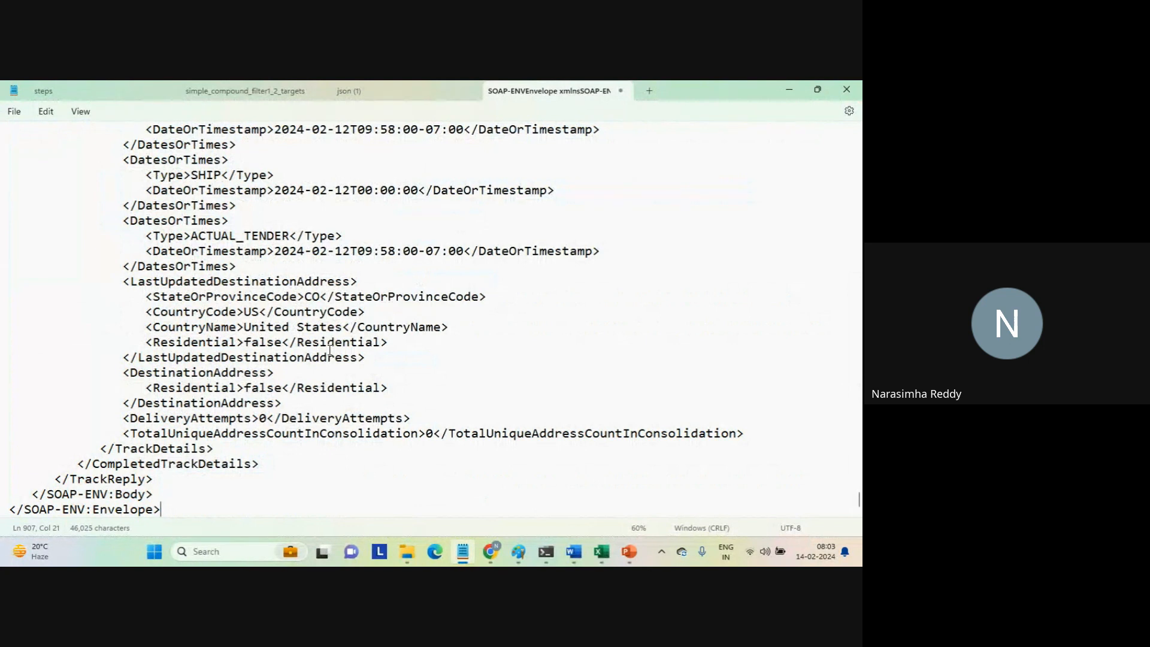
pyautogui.hotkey('ctrl', 'Home')
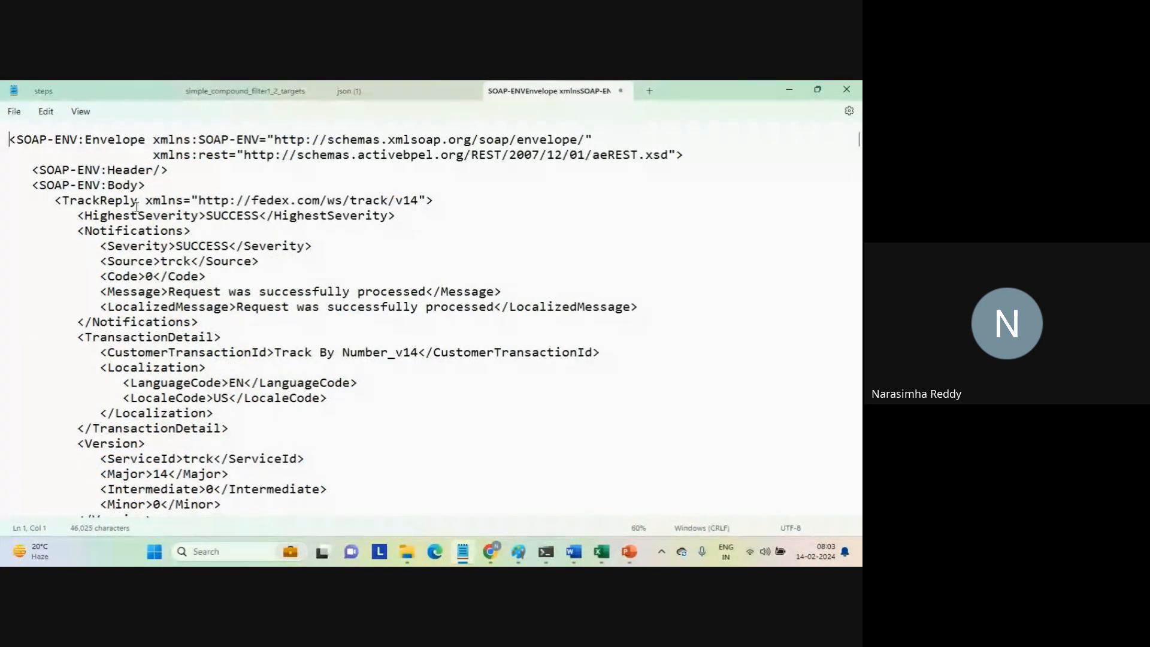
# Examine the first TrackDetails record in the response XML, including its TrackingNumber value.
pyautogui.click(249, 361)
pyautogui.press('Down')
pyautogui.press('Down')
pyautogui.press('Down')
pyautogui.press('Down')
pyautogui.press('Down')
pyautogui.press('Down')
pyautogui.press('Down')
pyautogui.press('Down')
pyautogui.press('Down')
pyautogui.press('Down')
pyautogui.press('Down')
pyautogui.press('Down')
pyautogui.press('Down')
pyautogui.press('Down')
pyautogui.press('Down')
pyautogui.press('Down')
pyautogui.press('Down')
pyautogui.press('Down')
pyautogui.press('Down')
pyautogui.press('Down')
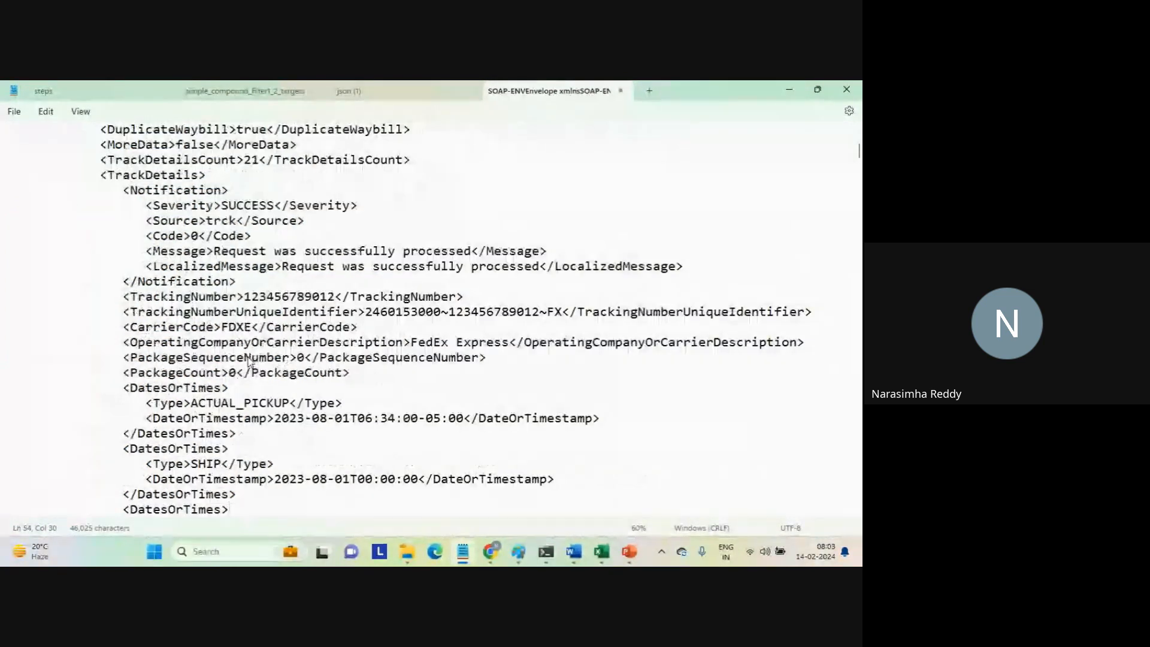
pyautogui.press('Down')
pyautogui.press('Down')
pyautogui.press('Down')
pyautogui.press('Down')
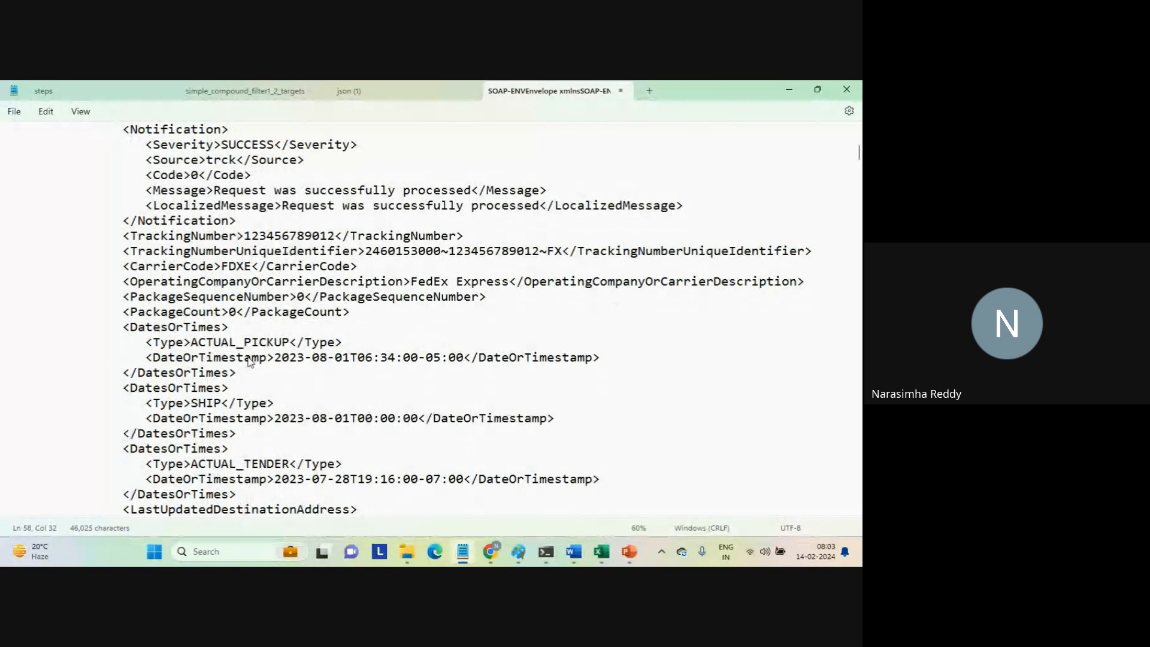
pyautogui.doubleClick(292, 237)
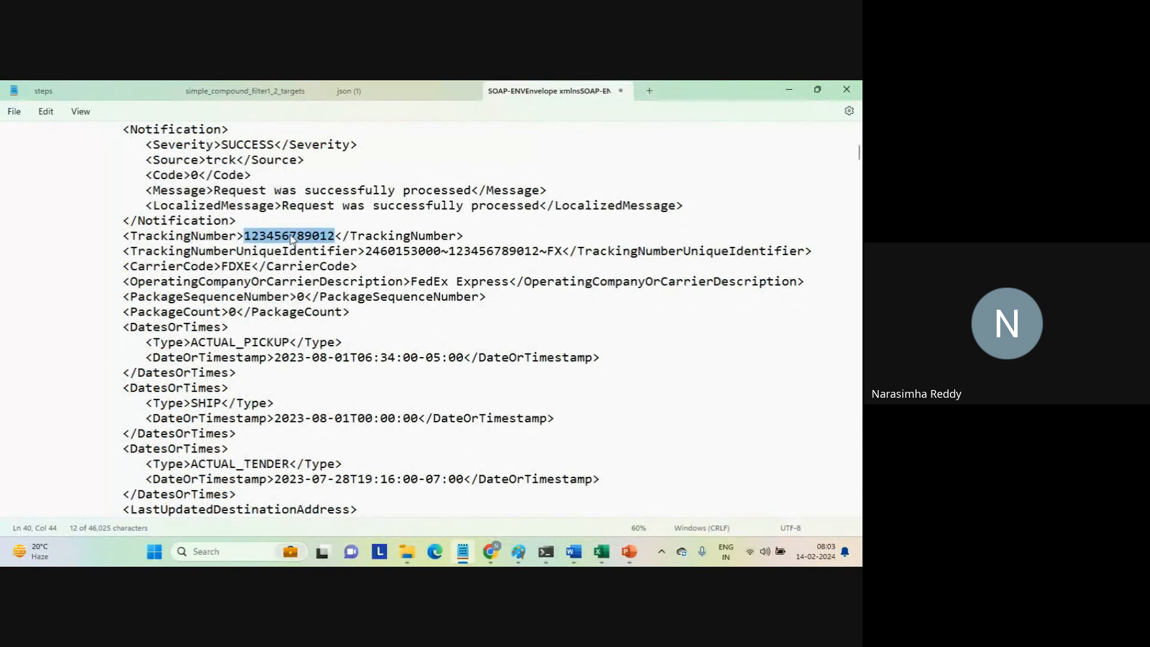
pyautogui.click(273, 331)
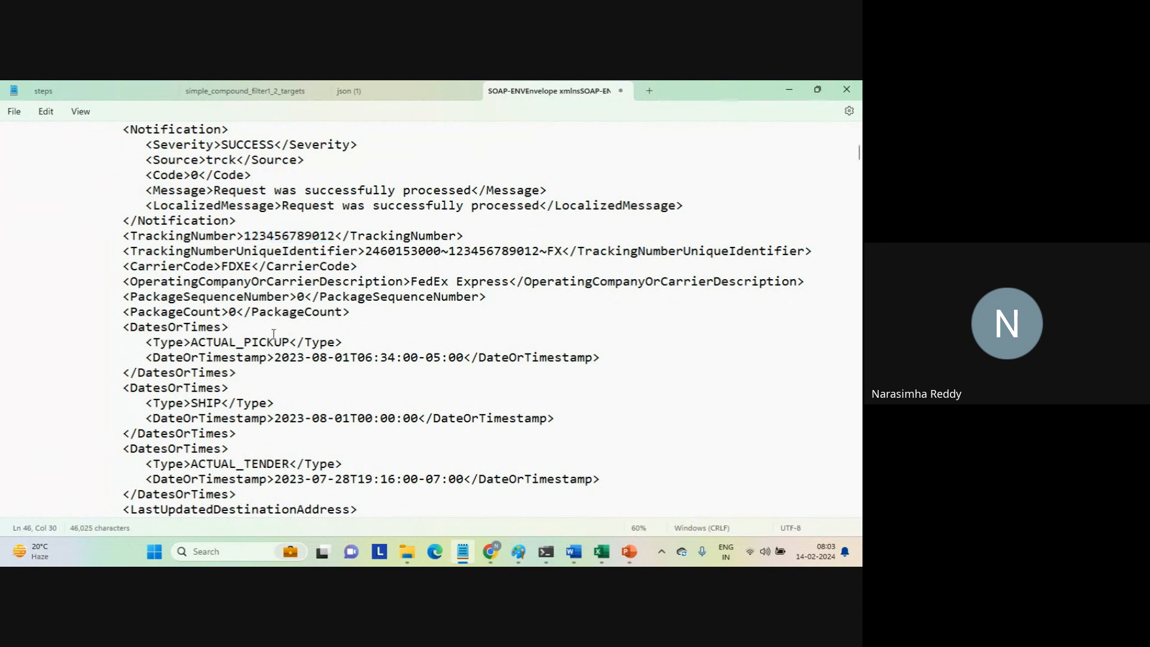
# Examine the destination address elements and the second TrackDetails record in the response XML.
pyautogui.press('Right')
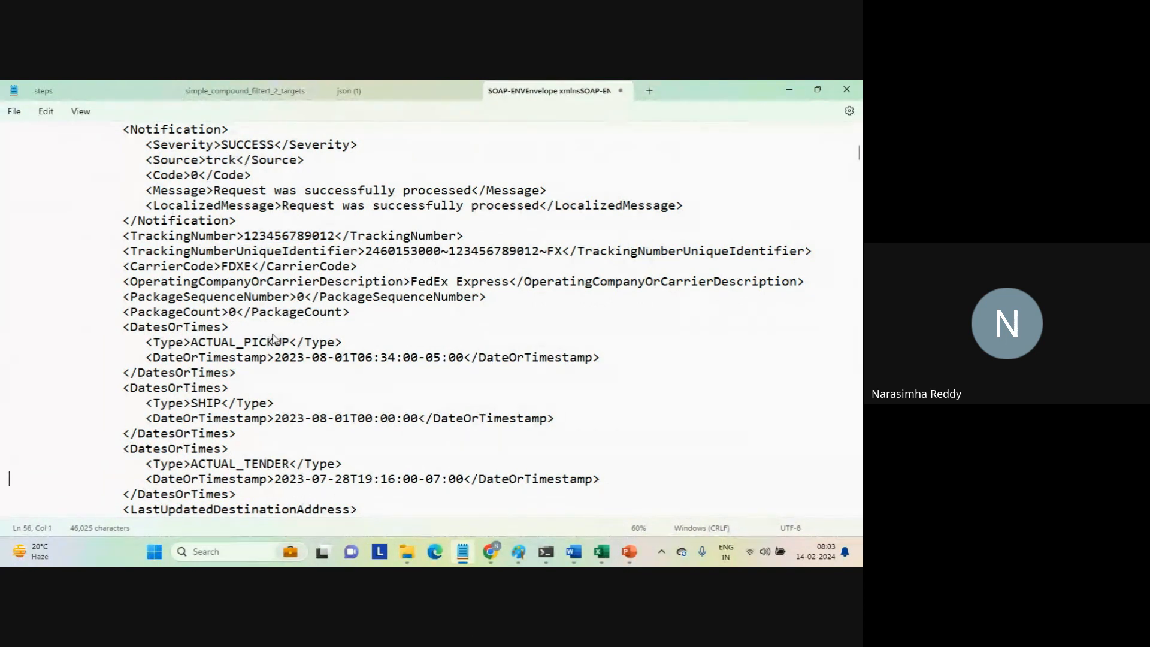
pyautogui.press('Down')
pyautogui.press('Down')
pyautogui.press('Down')
pyautogui.press('Down')
pyautogui.press('Down')
pyautogui.press('Down')
pyautogui.press('Down')
pyautogui.press('Down')
pyautogui.press('Down')
pyautogui.press('Down')
pyautogui.press('Down')
pyautogui.press('Down')
pyautogui.press('Down')
pyautogui.press('Down')
pyautogui.press('Down')
pyautogui.press('Down')
pyautogui.press('Down')
pyautogui.press('Down')
pyautogui.press('Down')
pyautogui.press('Down')
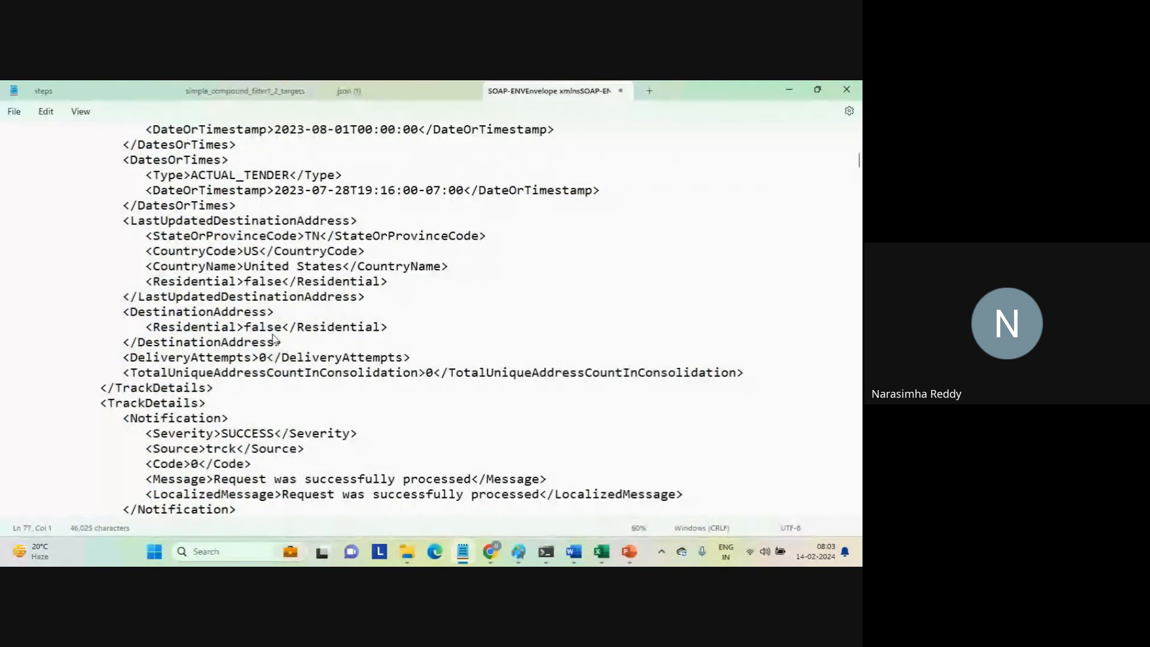
pyautogui.press('Down')
pyautogui.press('Down')
pyautogui.press('Down')
pyautogui.press('Down')
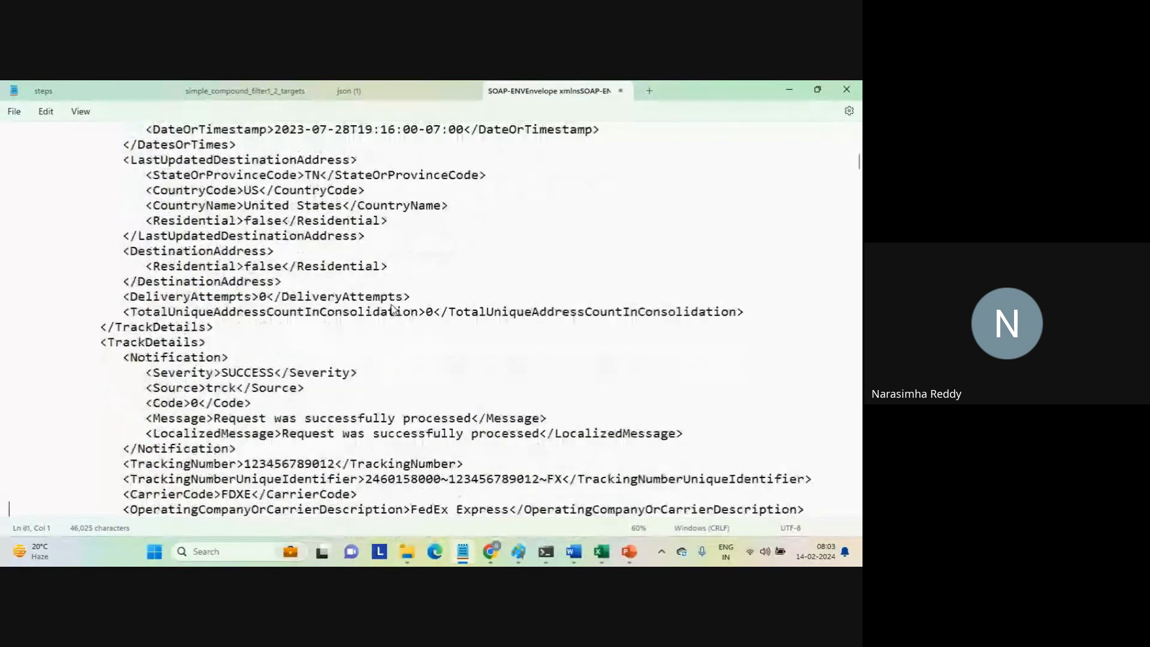
pyautogui.press('Down')
pyautogui.press('Down')
pyautogui.press('Down')
pyautogui.press('Down')
pyautogui.press('Down')
pyautogui.press('Down')
pyautogui.press('Down')
pyautogui.press('Down')
pyautogui.press('Down')
pyautogui.press('Down')
pyautogui.press('Down')
pyautogui.press('Down')
pyautogui.press('Down')
pyautogui.press('Down')
pyautogui.press('Down')
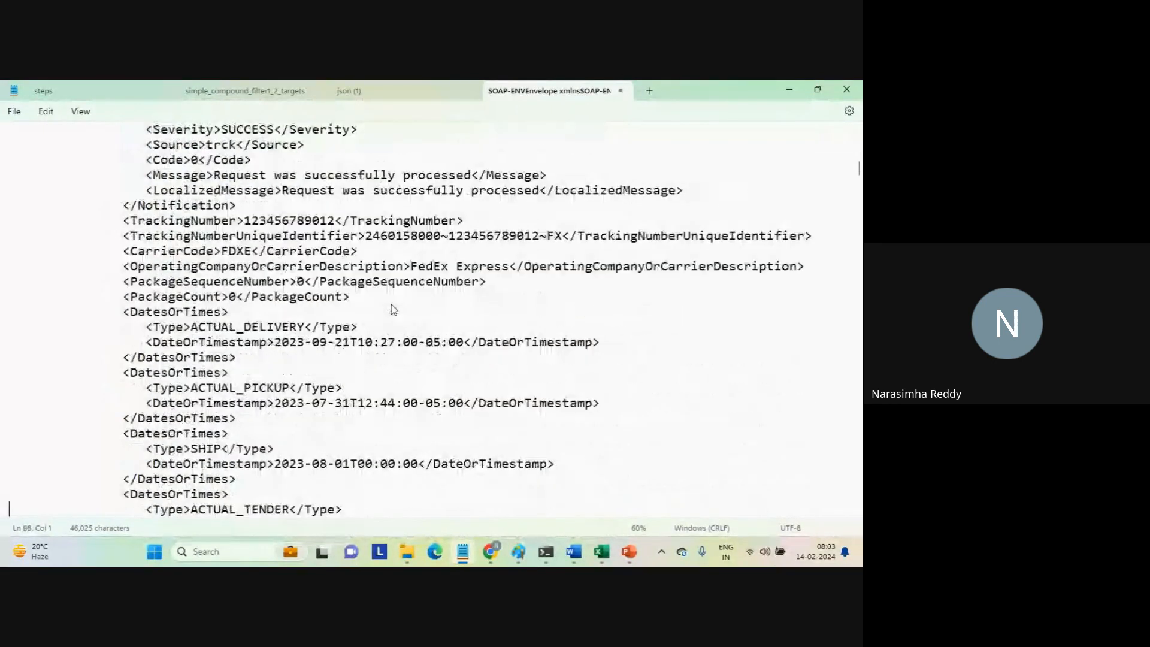
pyautogui.press('Down')
pyautogui.press('Down')
pyautogui.press('Down')
pyautogui.press('Down')
pyautogui.press('Down')
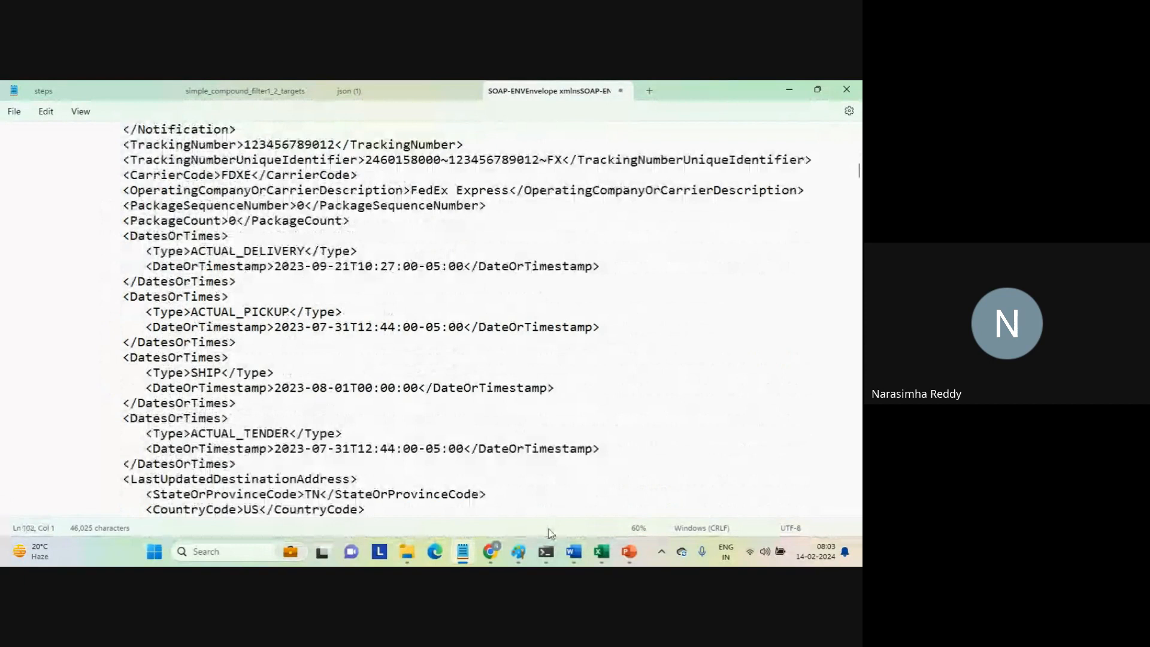
# Return to the service connector in the browser and select the City output value in the test results for copying.
pyautogui.moveTo(587, 553)
pyautogui.click(490, 552)
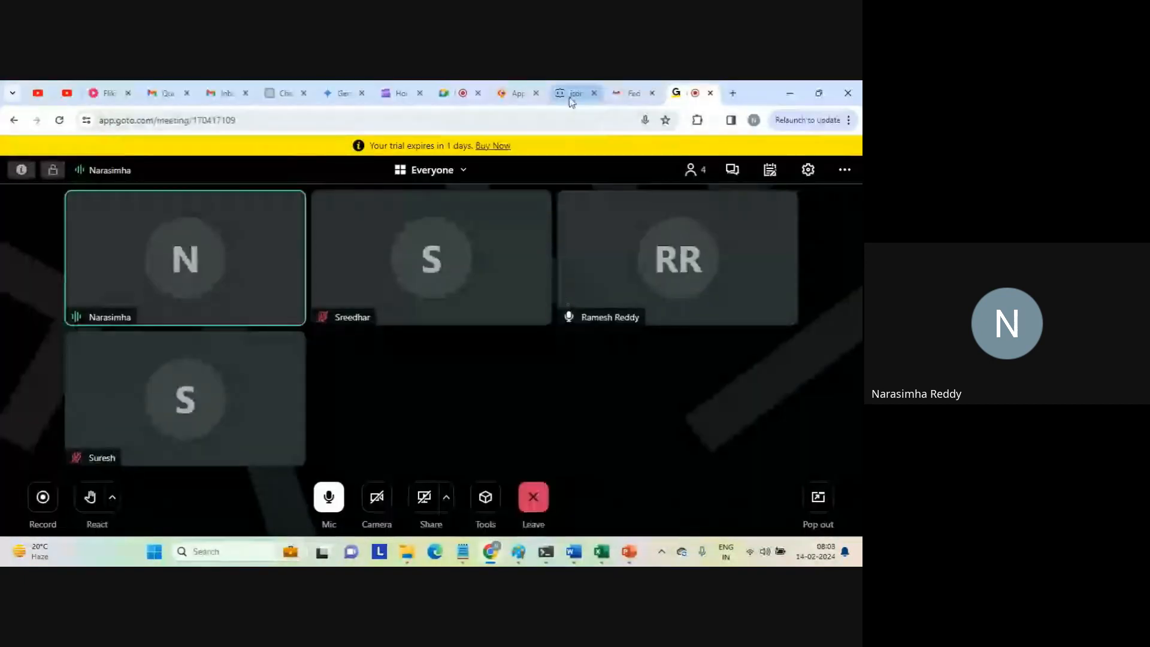
pyautogui.click(514, 93)
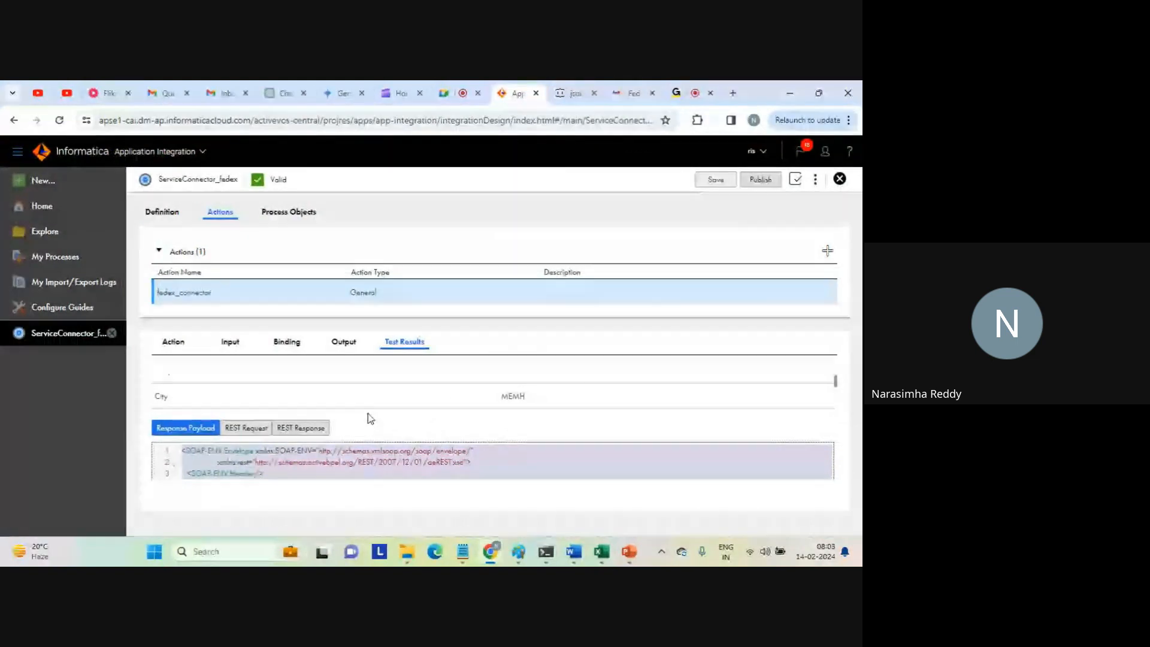
pyautogui.doubleClick(507, 396)
pyautogui.hotkey('ctrl', 'c')
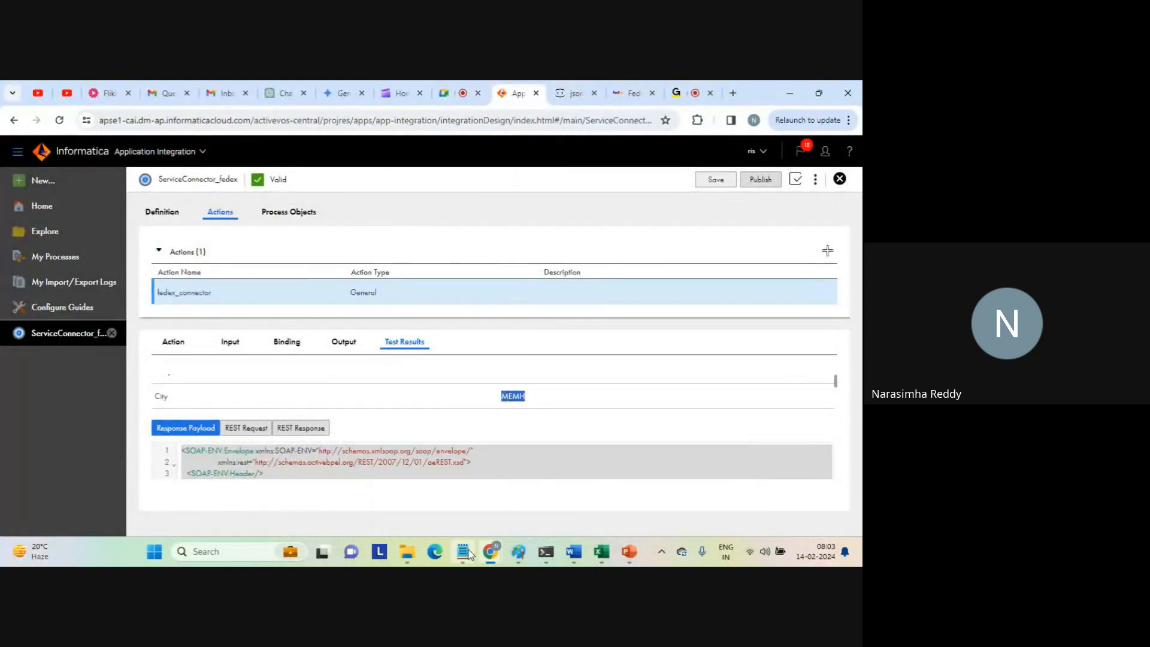
# Search the response XML in Notepad for MEMH and examine the matching City element under LastUpdatedDestinationAddress.
pyautogui.moveTo(469, 554)
pyautogui.click(473, 512)
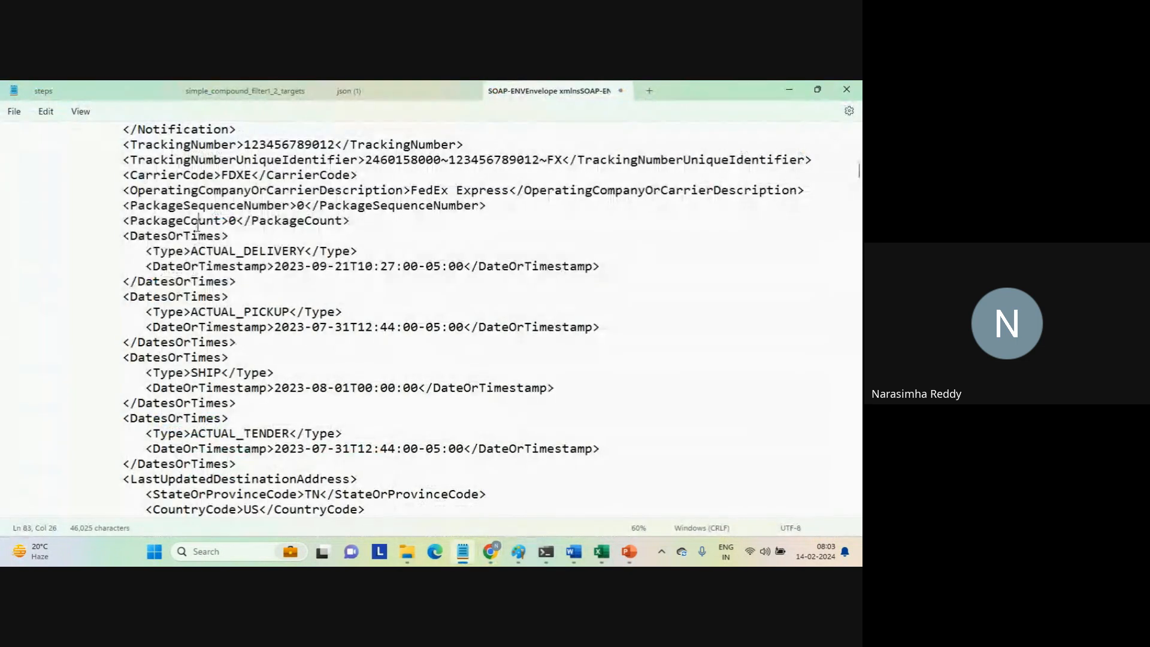
pyautogui.hotkey('ctrl', 'f')
pyautogui.hotkey('ctrl', 'v')
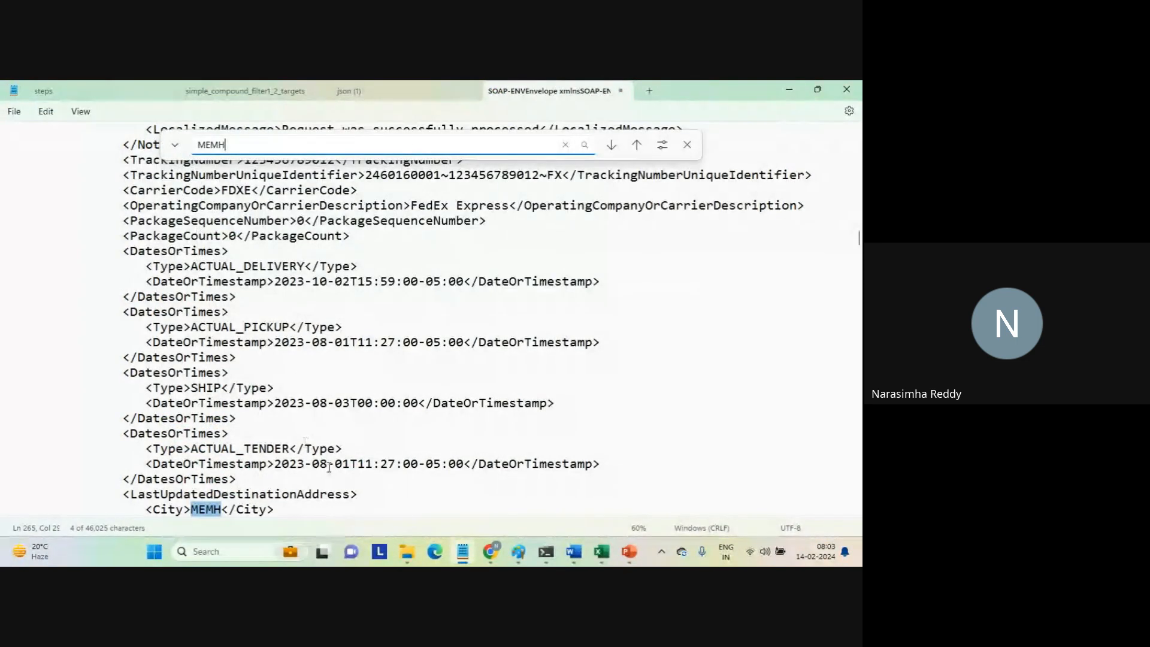
pyautogui.click(203, 510)
pyautogui.tripleClick(202, 510)
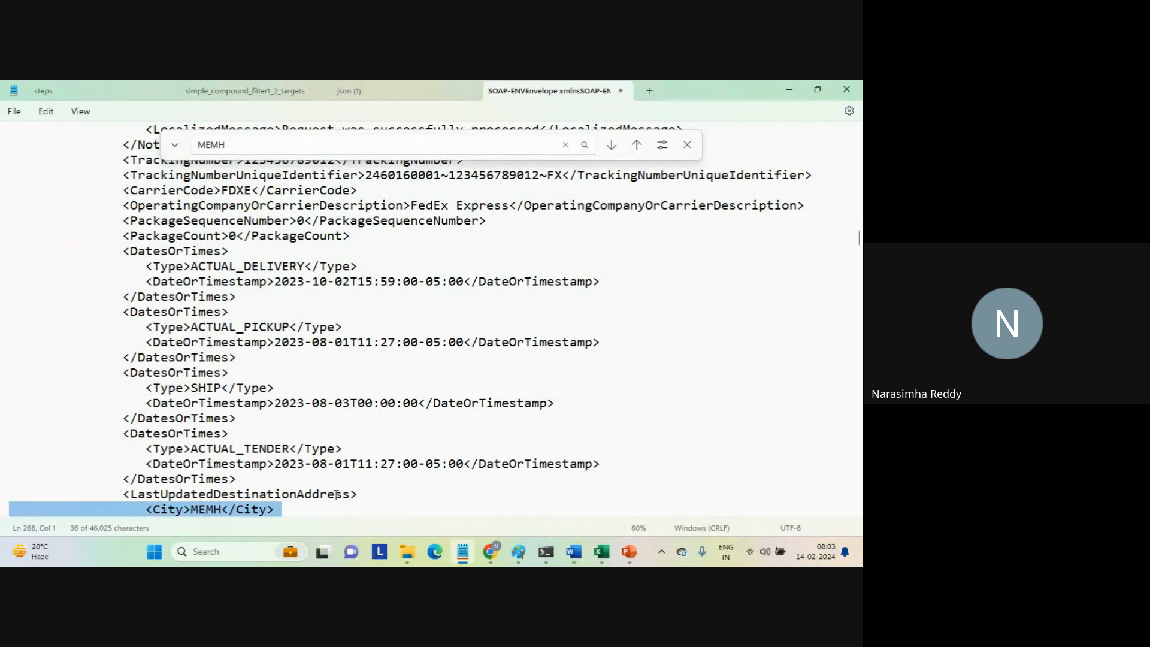
pyautogui.click(476, 485)
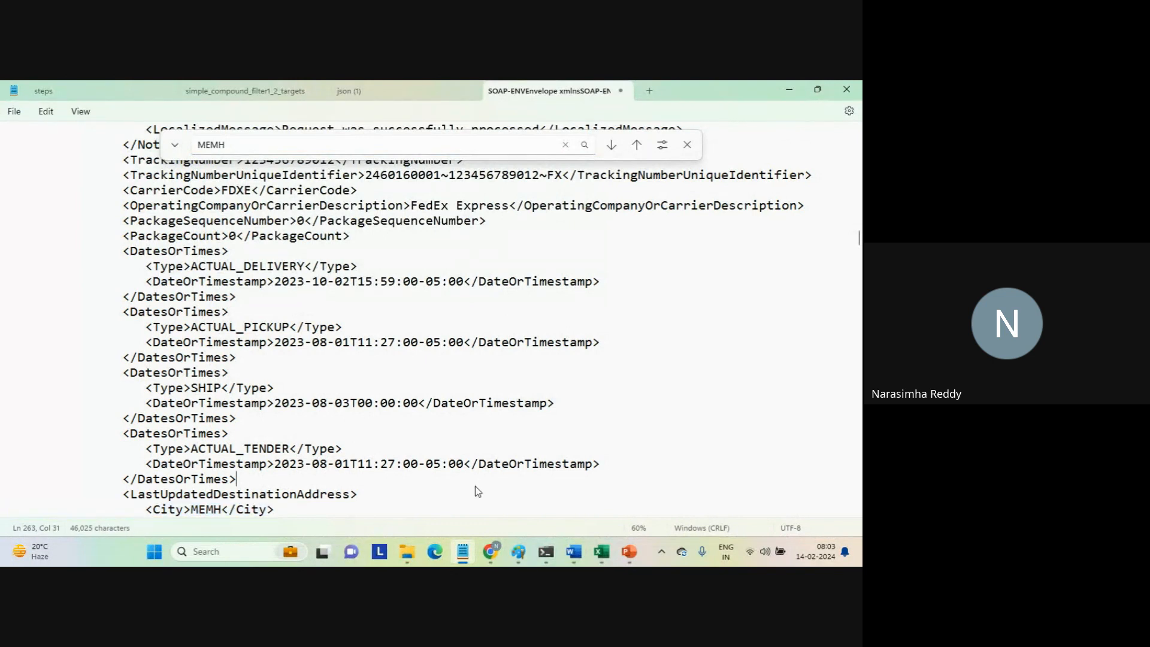
# Show the REST request in the service connector's test results and select its entire XML for copying.
pyautogui.moveTo(487, 548)
pyautogui.click(441, 498)
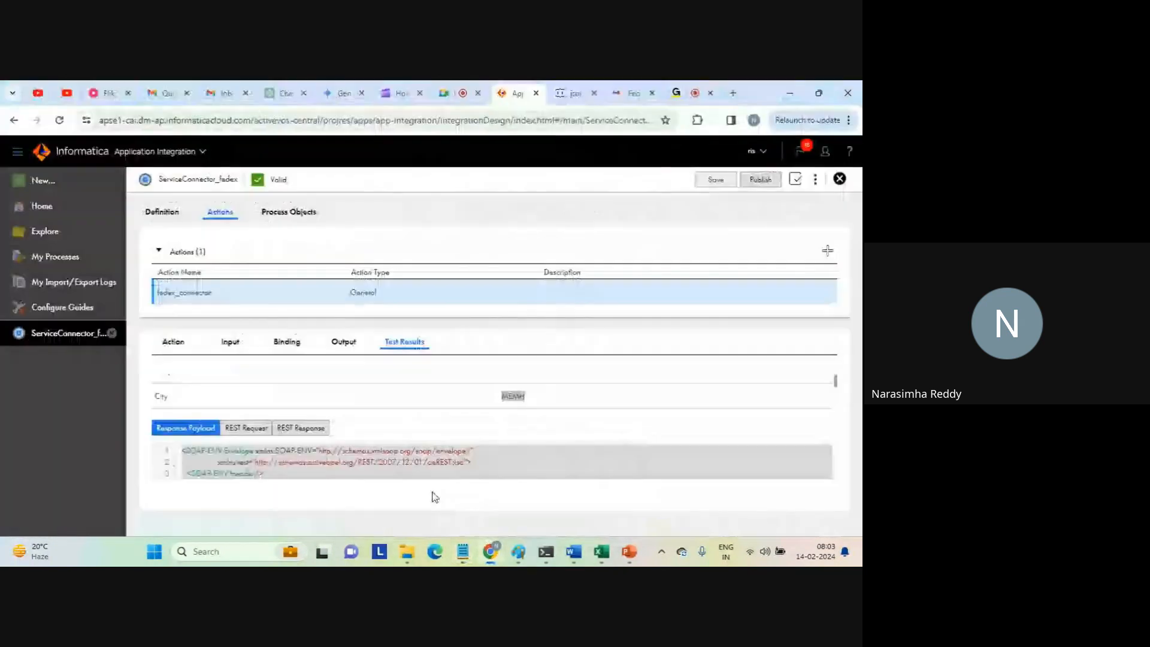
pyautogui.click(243, 430)
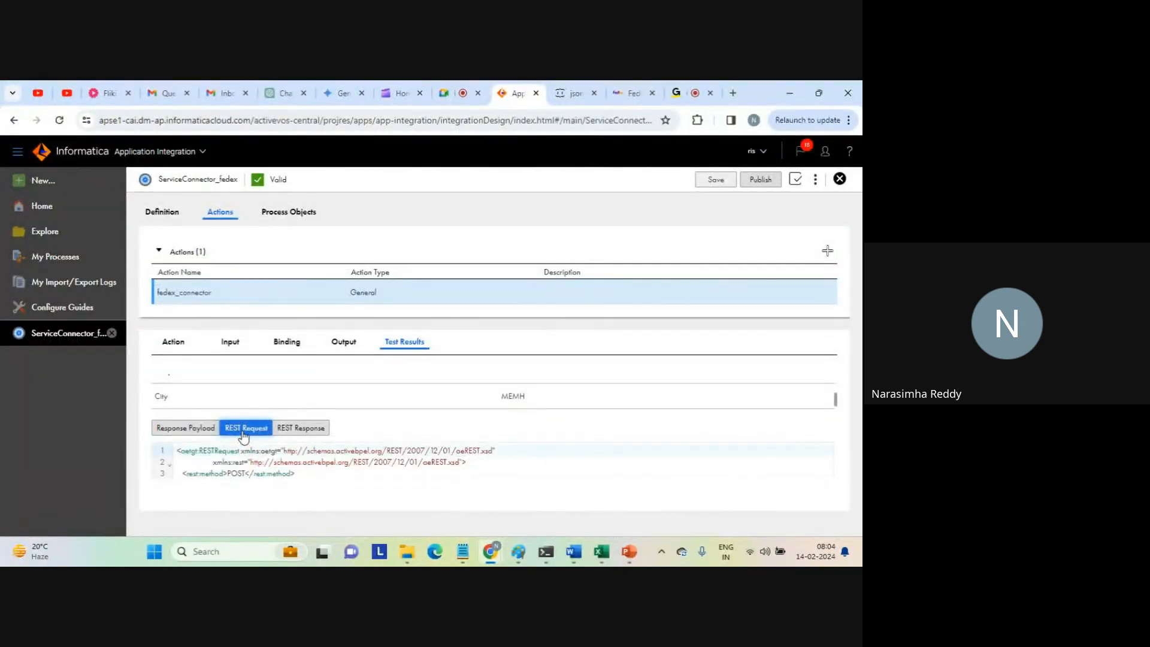
pyautogui.click(277, 465)
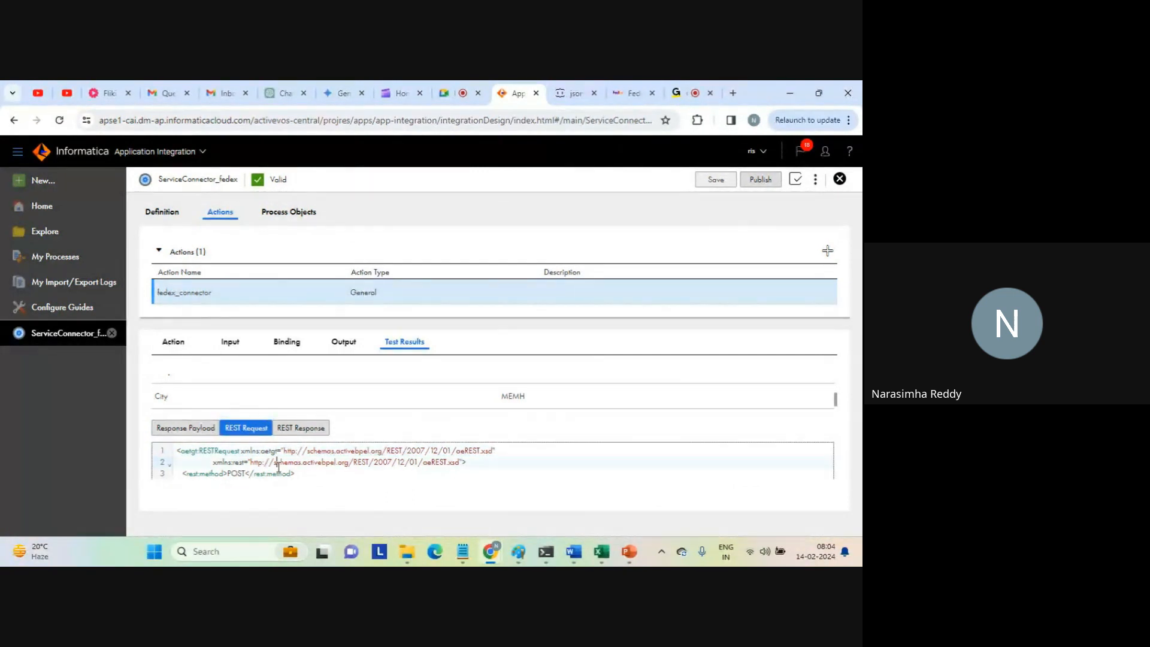
pyautogui.hotkey('ctrl', 'a')
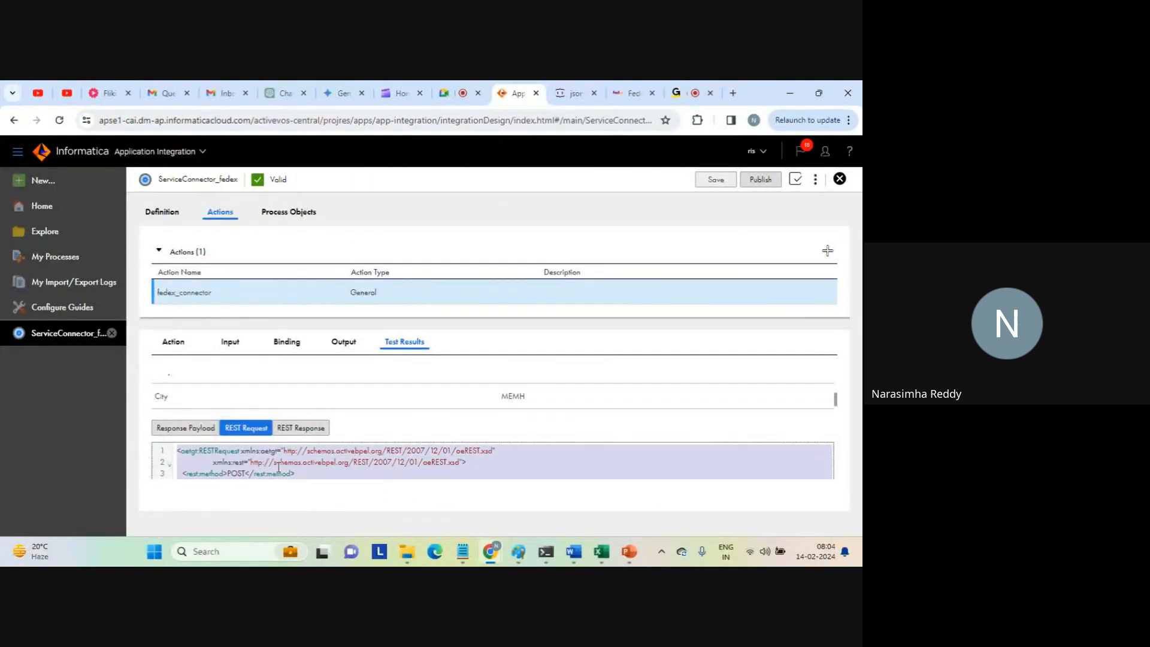
# Replace the response XML in Notepad with the copied REST request, including its authentication key and password.
pyautogui.click(453, 483)
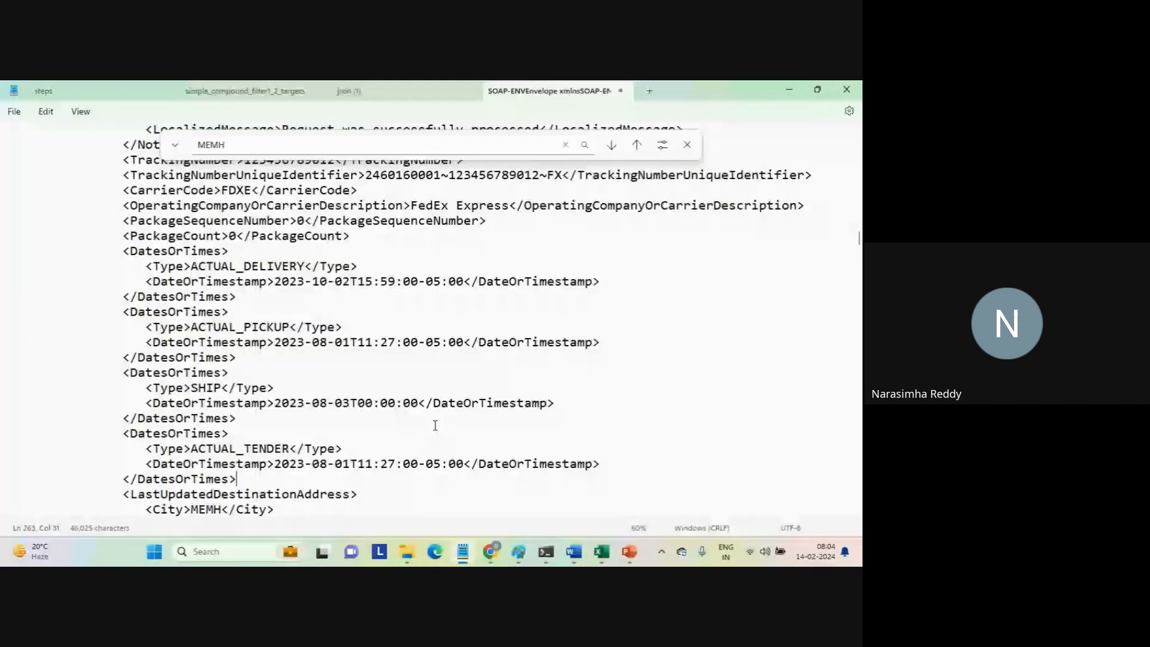
pyautogui.hotkey('ctrl', 'a')
pyautogui.hotkey('ctrl', 'v')
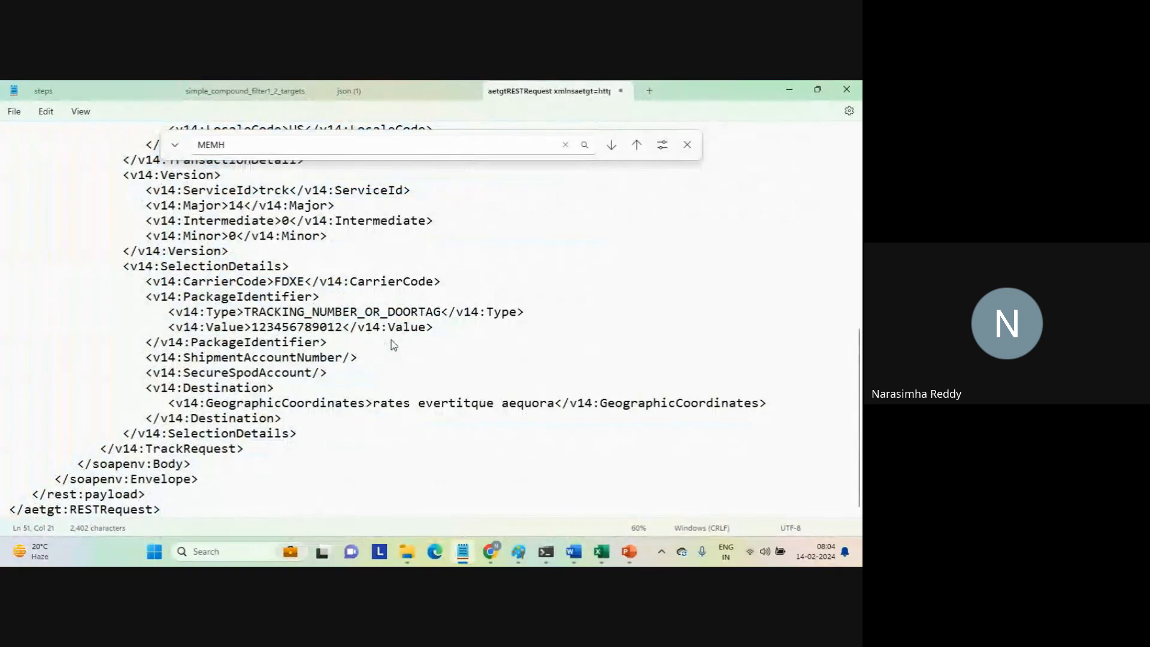
# Examine the REST request's PackageIdentifier type and value, then its authentication and client detail elements.
pyautogui.doubleClick(314, 315)
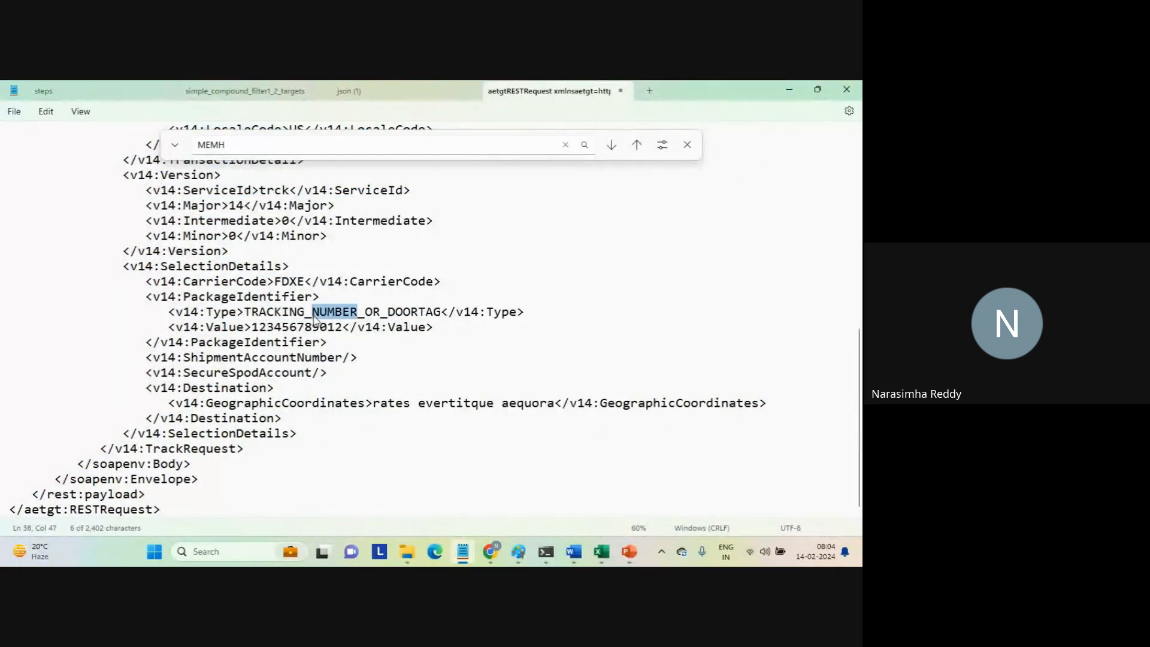
pyautogui.doubleClick(306, 326)
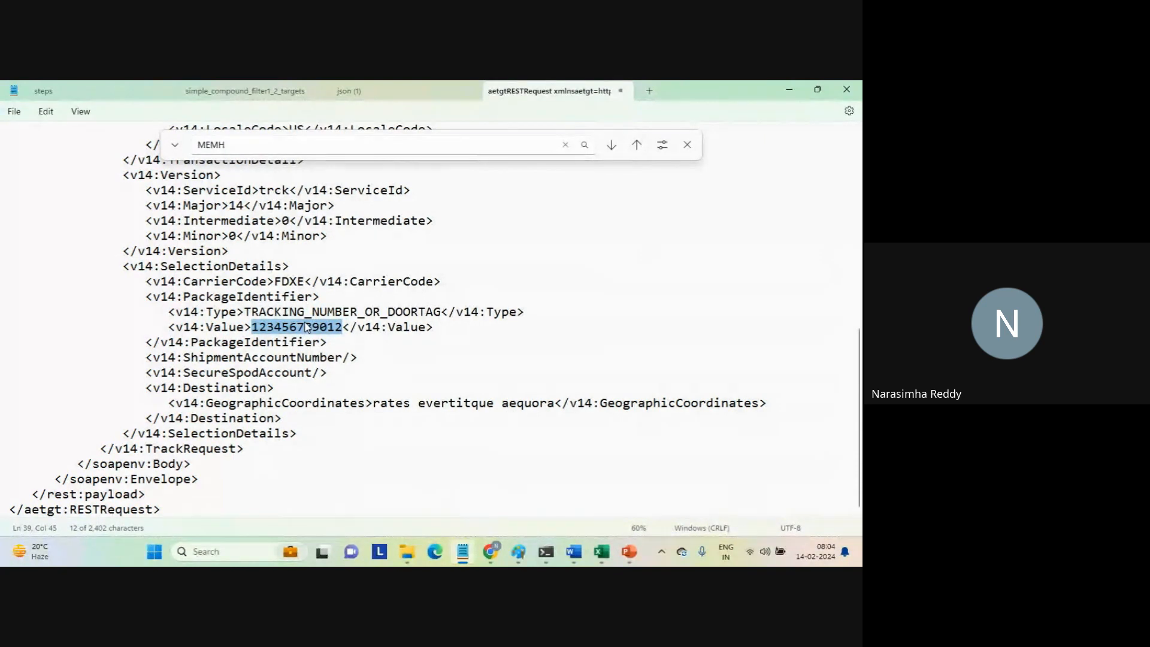
pyautogui.press('Up')
pyautogui.press('Up')
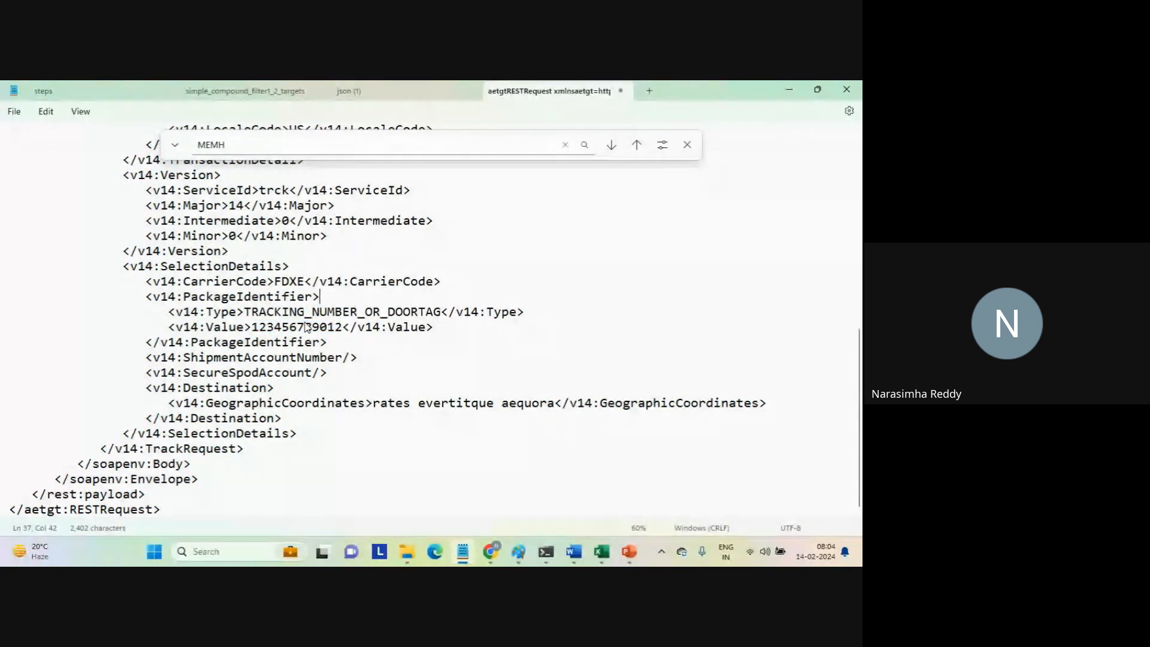
pyautogui.press('Up')
pyautogui.press('Up')
pyautogui.press('Up')
pyautogui.press('Up')
pyautogui.press('Up')
pyautogui.press('Up')
pyautogui.press('Up')
pyautogui.press('Up')
pyautogui.press('Up')
pyautogui.press('Up')
pyautogui.press('Up')
pyautogui.press('Up')
pyautogui.press('Up')
pyautogui.press('Up')
pyautogui.press('Up')
pyautogui.press('Up')
pyautogui.press('Up')
pyautogui.press('Up')
pyautogui.press('Up')
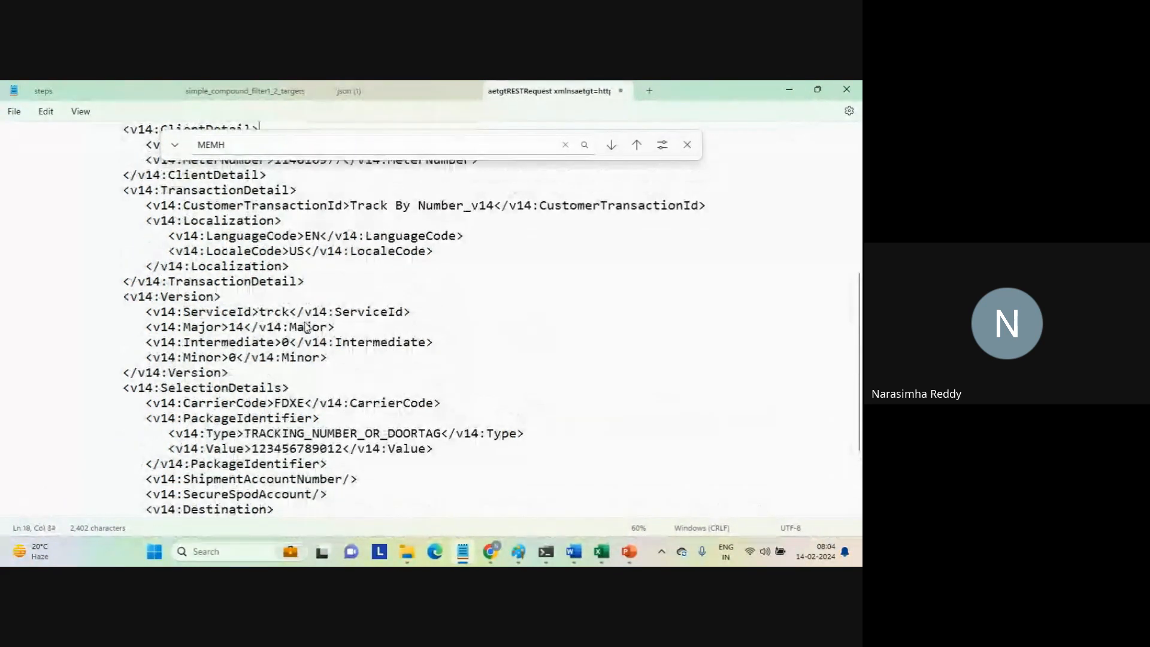
pyautogui.press('Up')
pyautogui.press('Up')
pyautogui.press('Up')
pyautogui.press('Up')
pyautogui.press('Up')
pyautogui.press('Up')
pyautogui.press('Up')
pyautogui.press('Up')
pyautogui.press('Up')
pyautogui.press('Up')
pyautogui.press('Up')
pyautogui.press('Up')
pyautogui.press('Up')
pyautogui.press('Up')
pyautogui.press('Up')
pyautogui.press('Up')
pyautogui.press('Up')
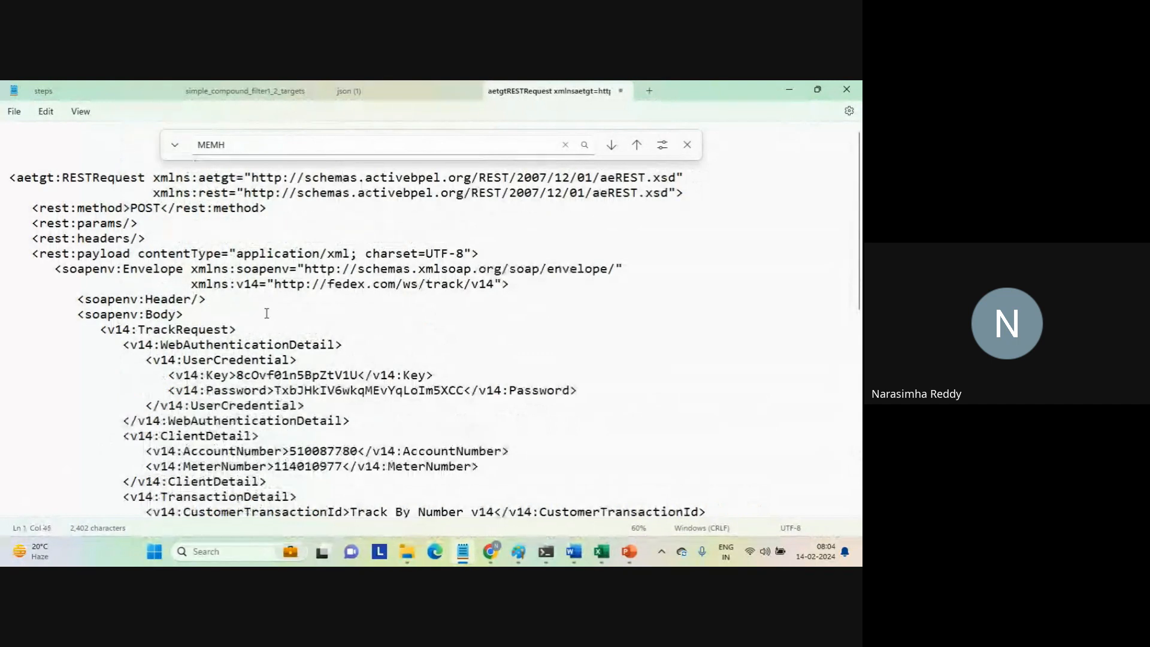
pyautogui.moveTo(305, 316); pyautogui.dragTo(358, 484)
pyautogui.click(358, 482)
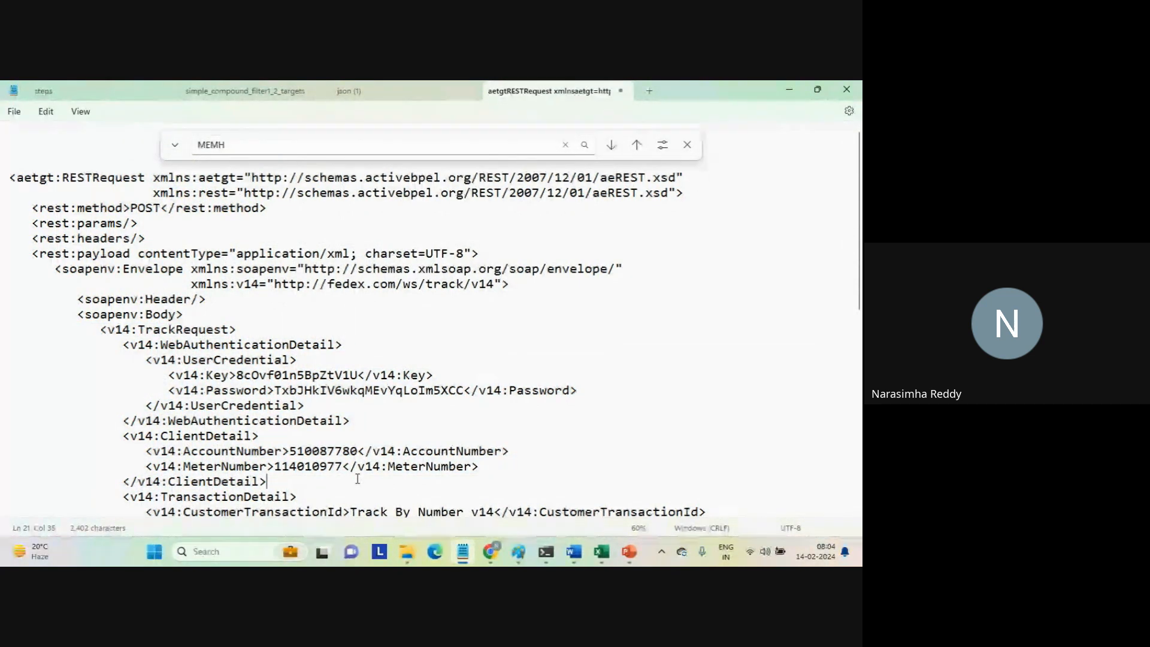
# Switch back to the service connector's test results in the browser.
pyautogui.moveTo(491, 552)
pyautogui.click(424, 488)
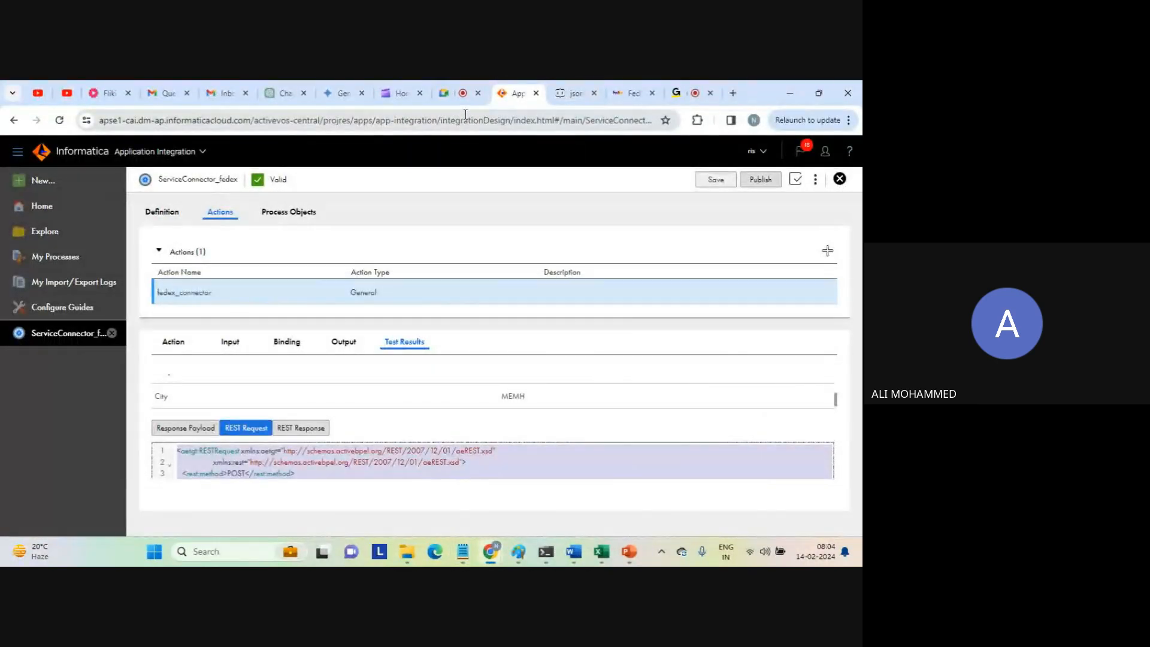
pyautogui.click(459, 94)
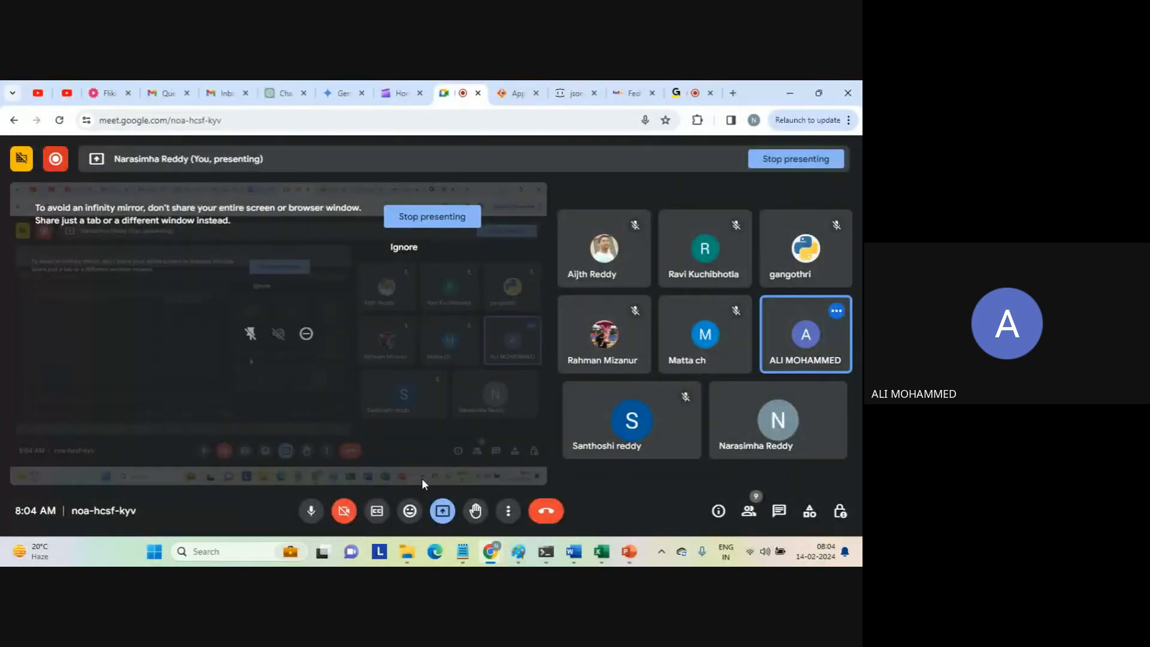
pyautogui.click(443, 514)
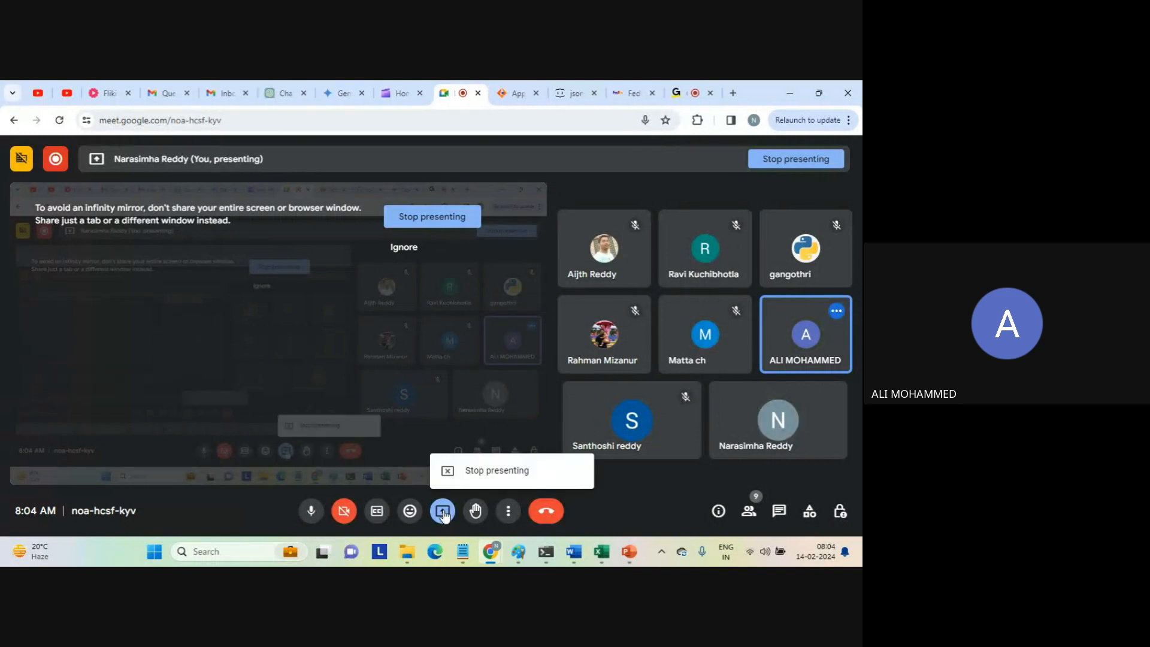
pyautogui.click(580, 161)
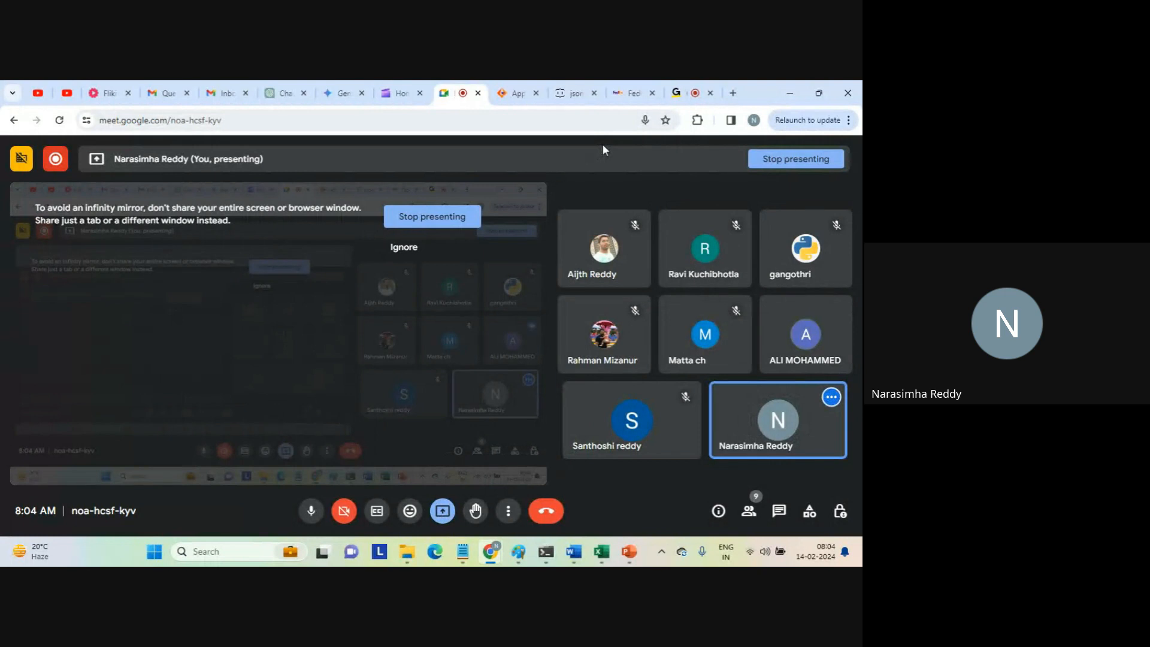
pyautogui.click(679, 90)
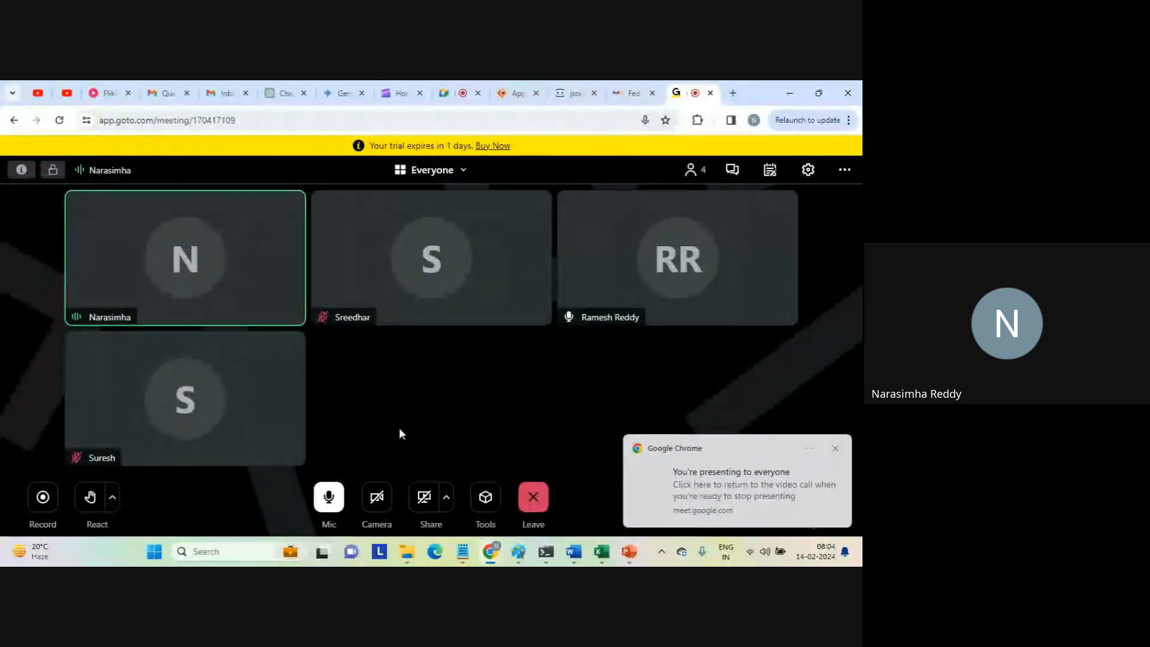
# Return to the service connector's test results, show the REST response and select its opening lines.
pyautogui.click(509, 93)
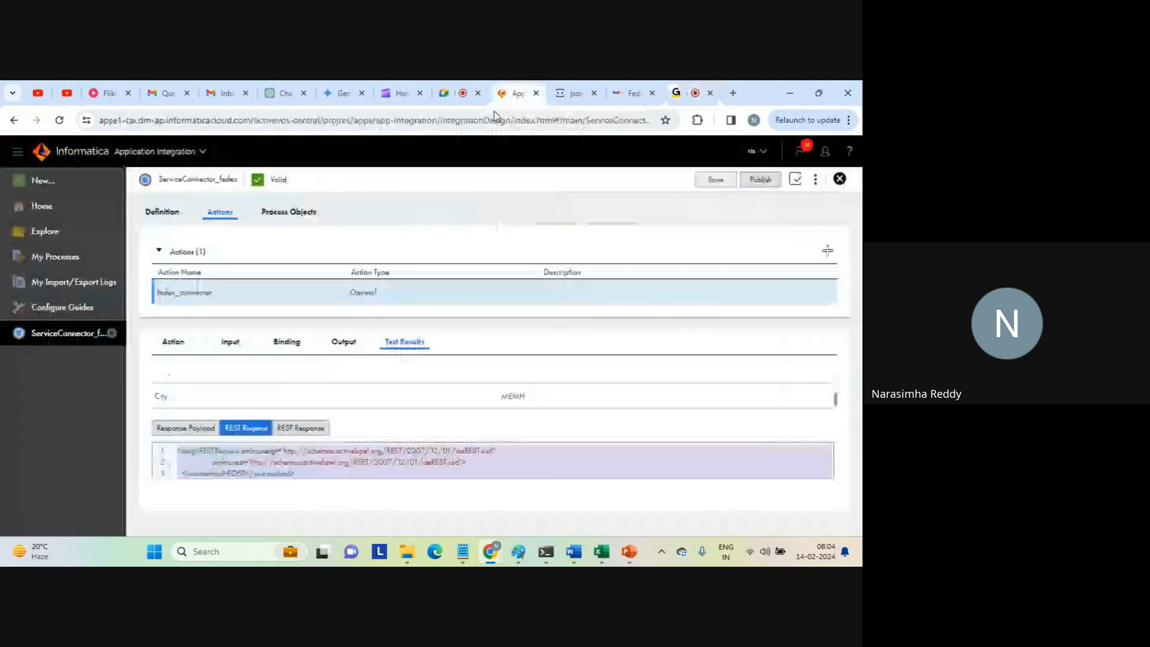
pyautogui.click(299, 429)
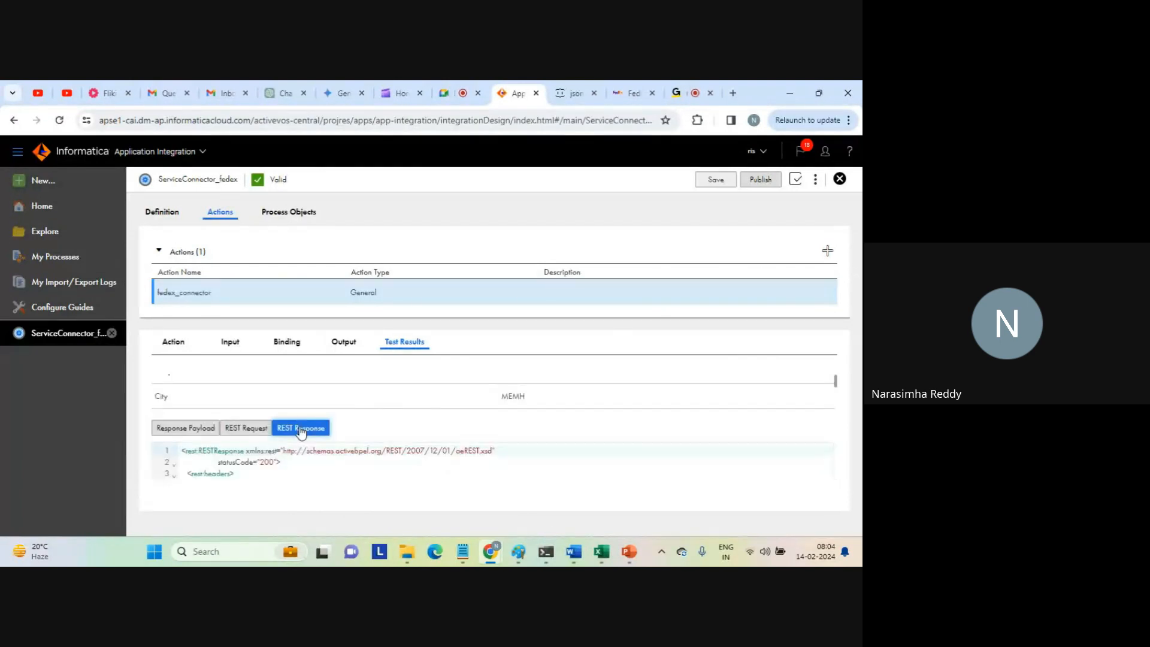
pyautogui.click(286, 464)
pyautogui.click(255, 474)
pyautogui.moveTo(255, 474); pyautogui.dragTo(174, 456)
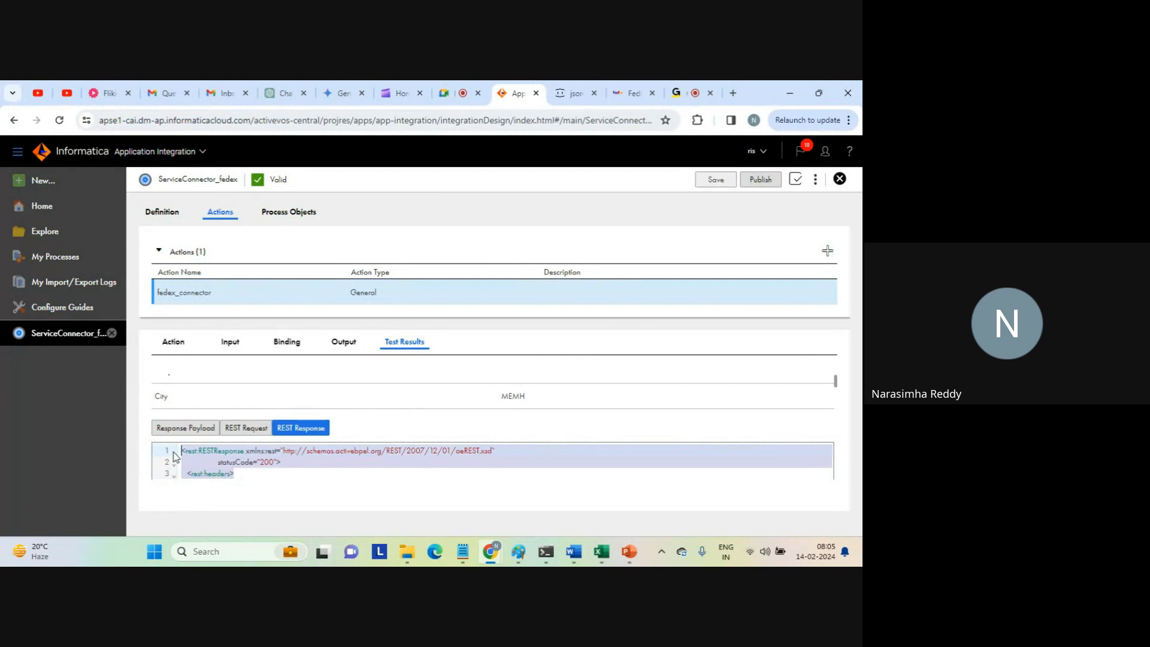
pyautogui.click(494, 550)
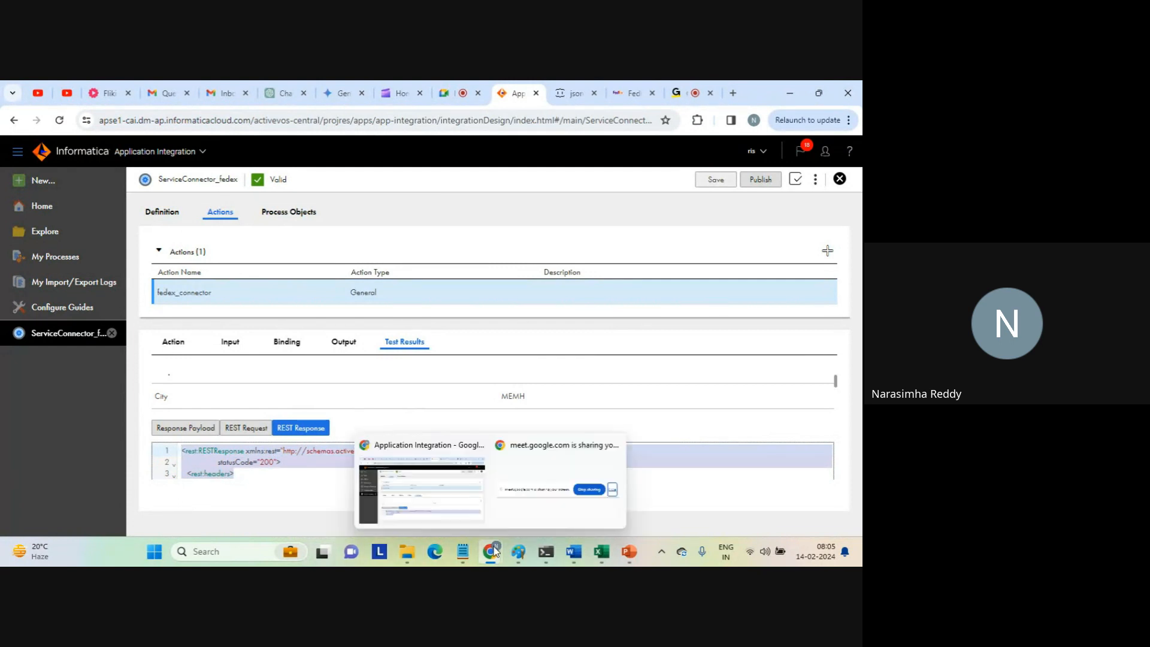
pyautogui.click(441, 499)
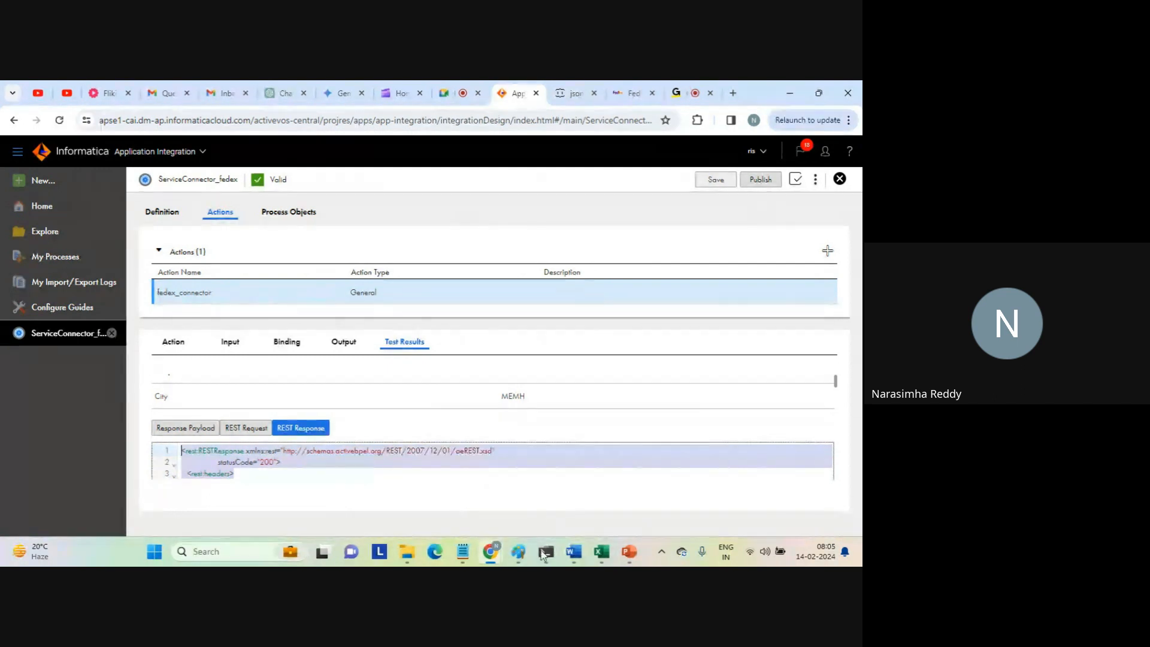
pyautogui.moveTo(462, 551)
pyautogui.click(405, 455)
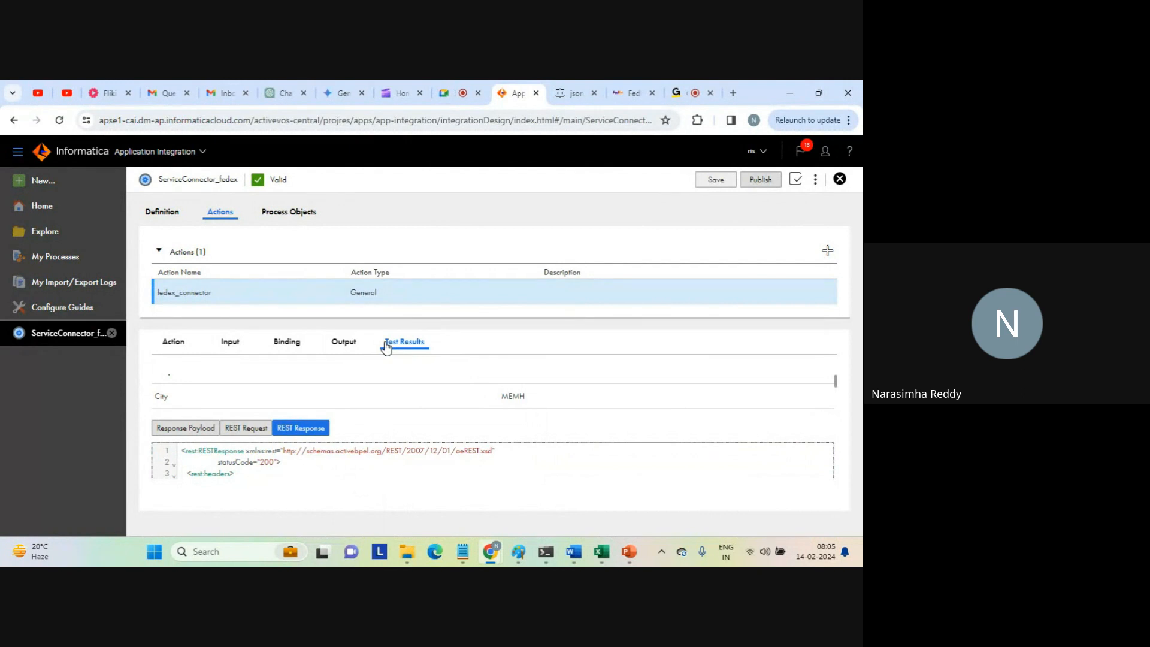
# View the REST request and the REST response of the fedex_connector test in turn.
pyautogui.click(248, 428)
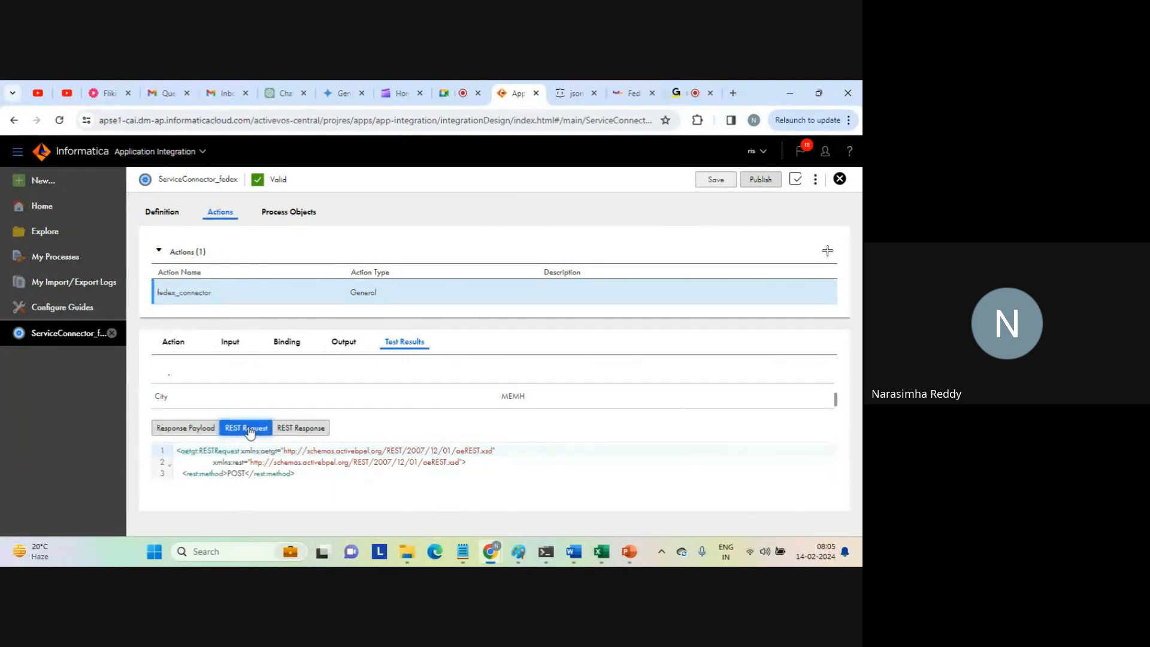
pyautogui.click(297, 428)
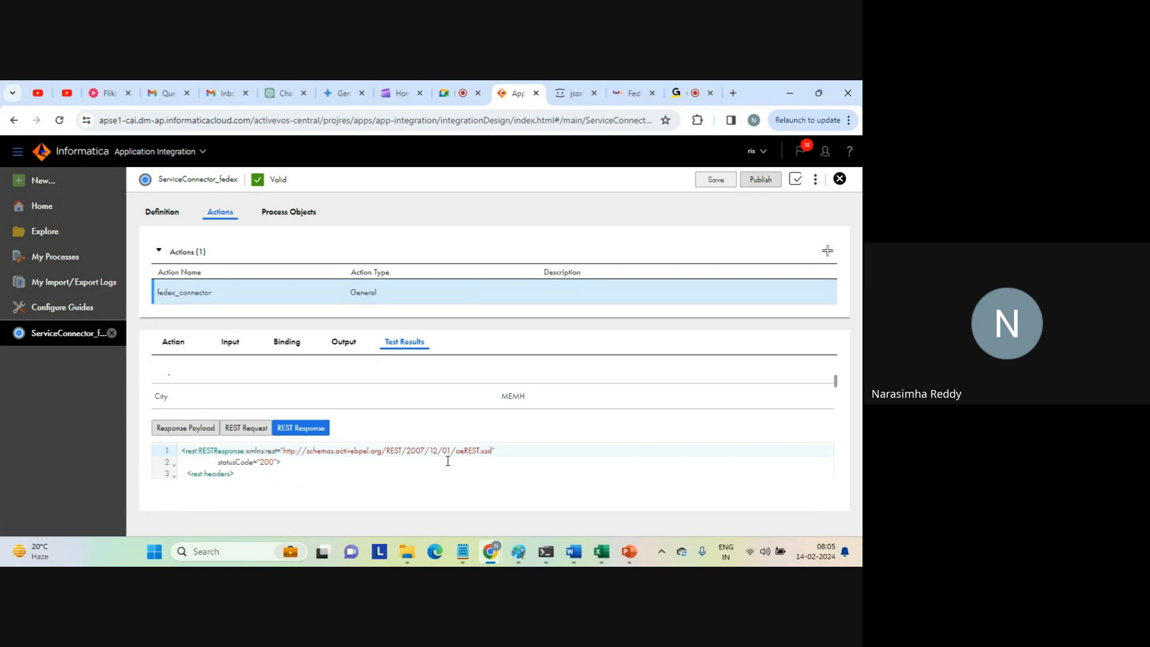
pyautogui.click(447, 460)
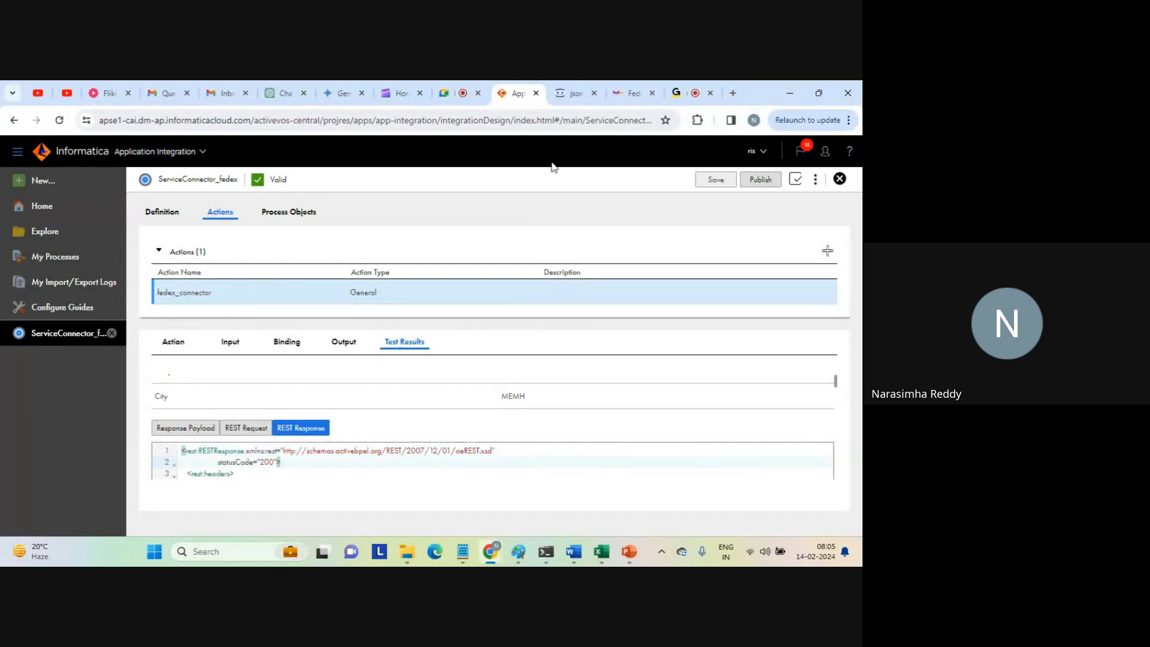
pyautogui.click(461, 103)
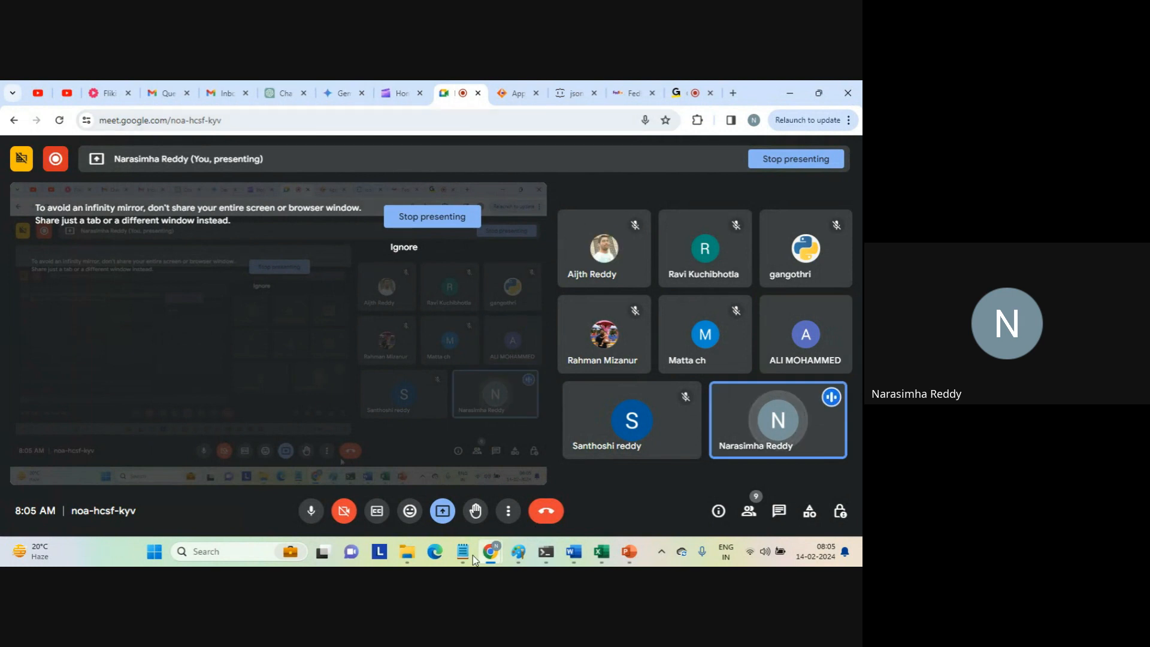
pyautogui.moveTo(470, 554)
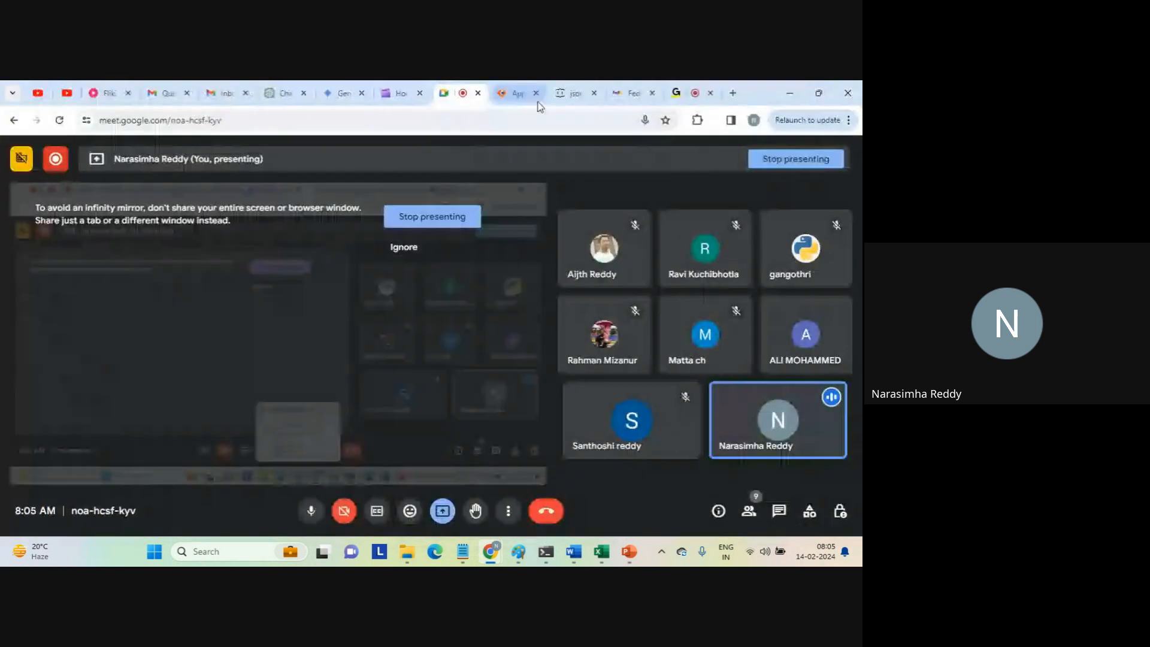
# Show the REST request in the service connector's test results and highlight the PackageIdentifier's Value line.
pyautogui.click(518, 94)
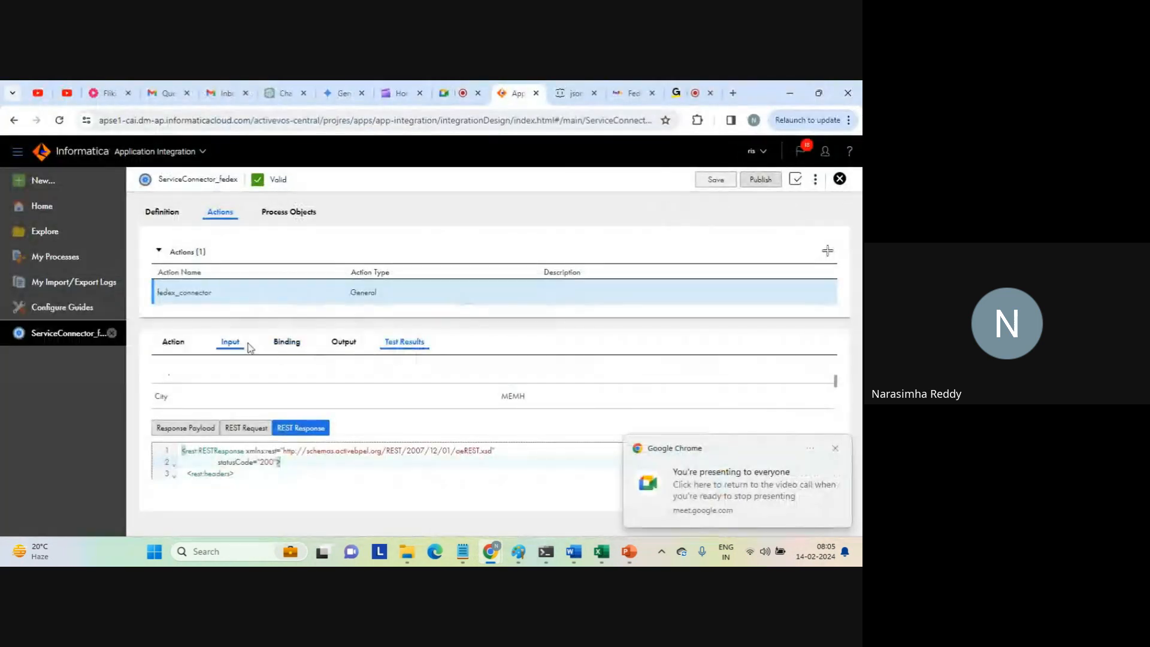
pyautogui.click(245, 427)
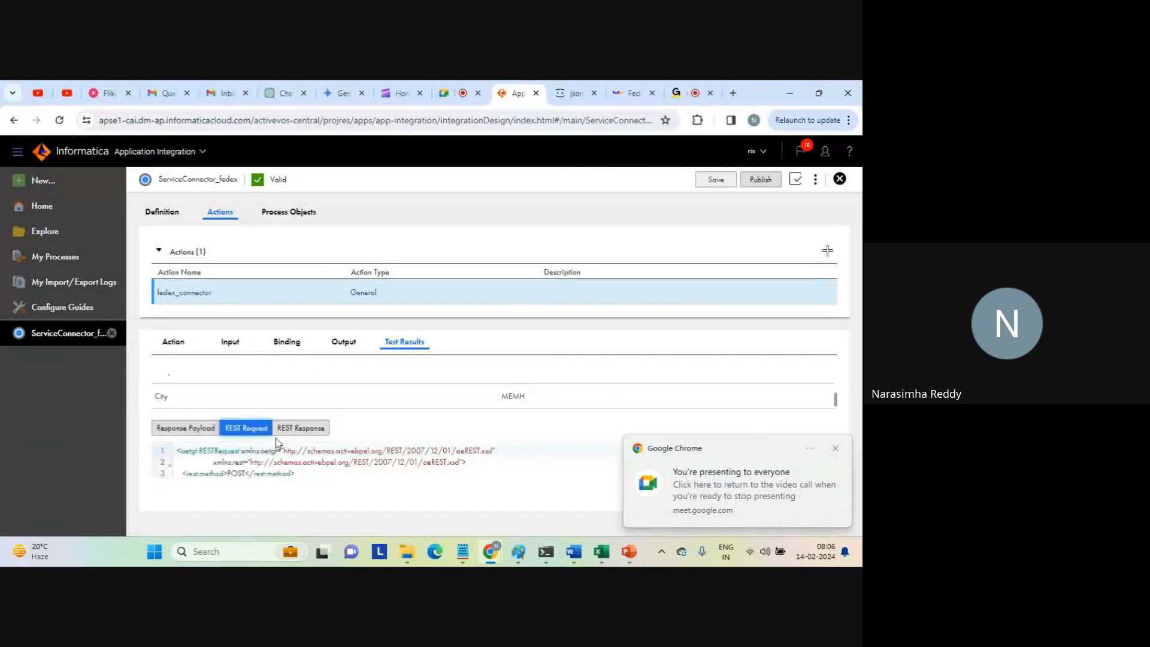
pyautogui.click(335, 466)
pyautogui.scroll(-1, 334, 468)
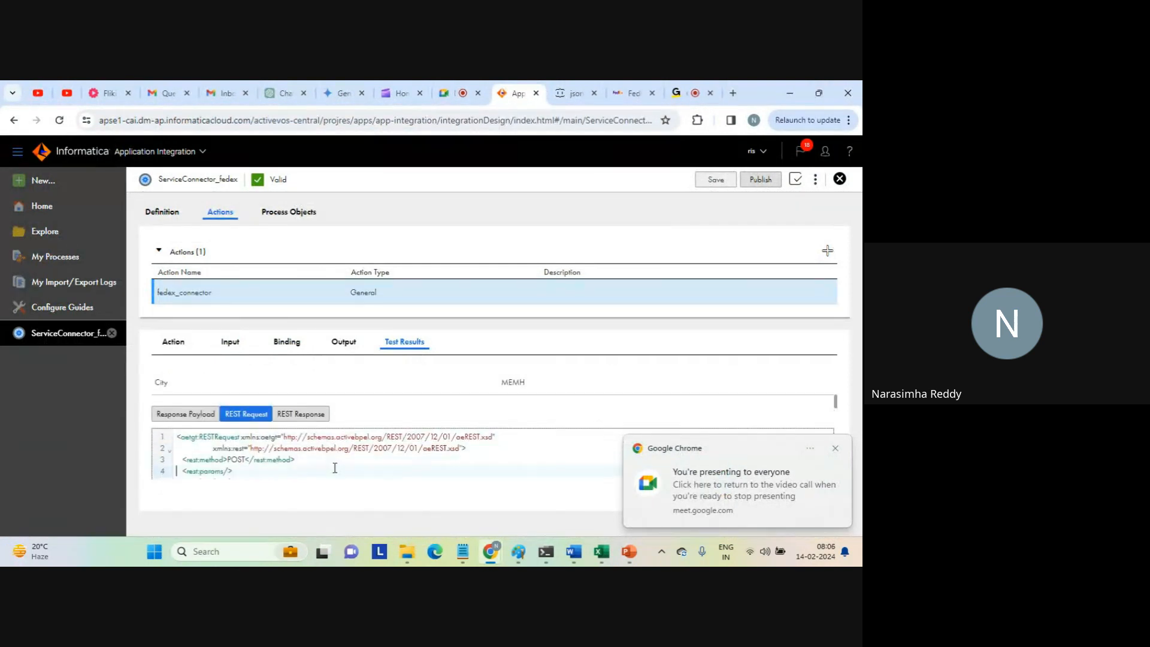
pyautogui.scroll(-5, 335, 467)
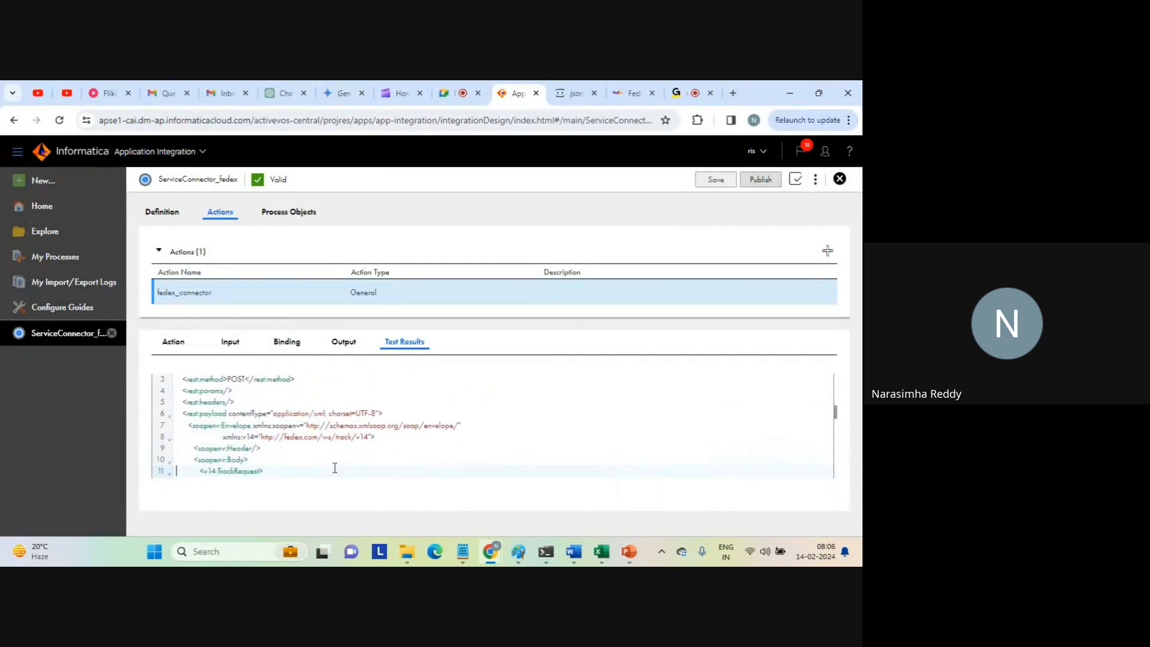
pyautogui.scroll(-5, 335, 468)
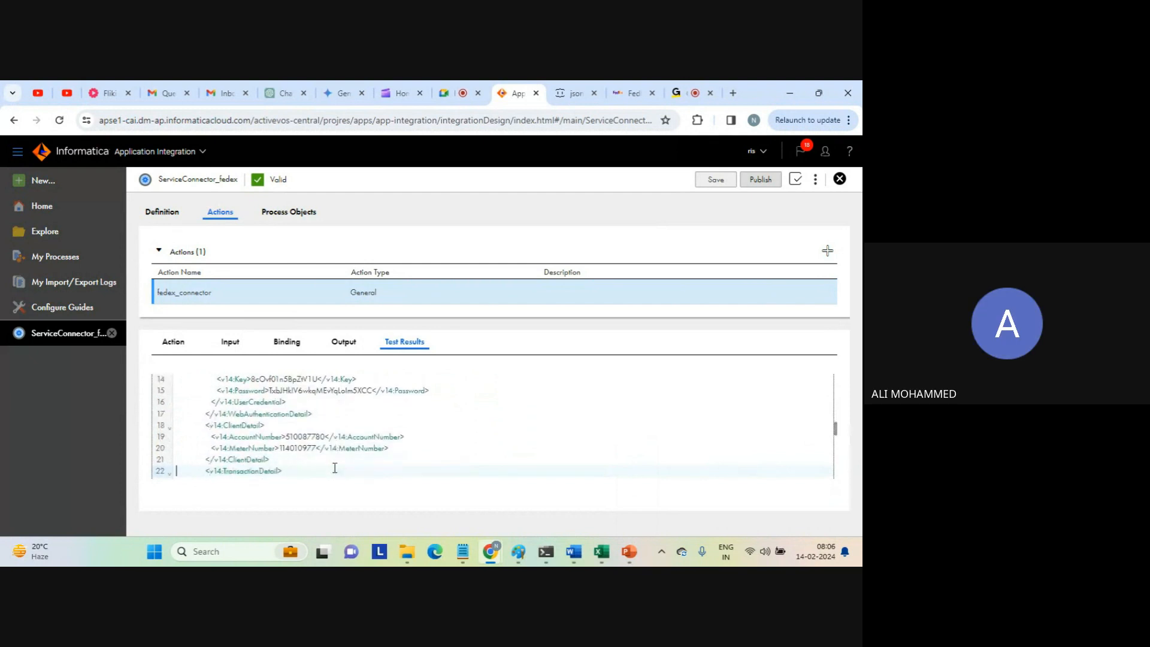
pyautogui.scroll(-5, 335, 468)
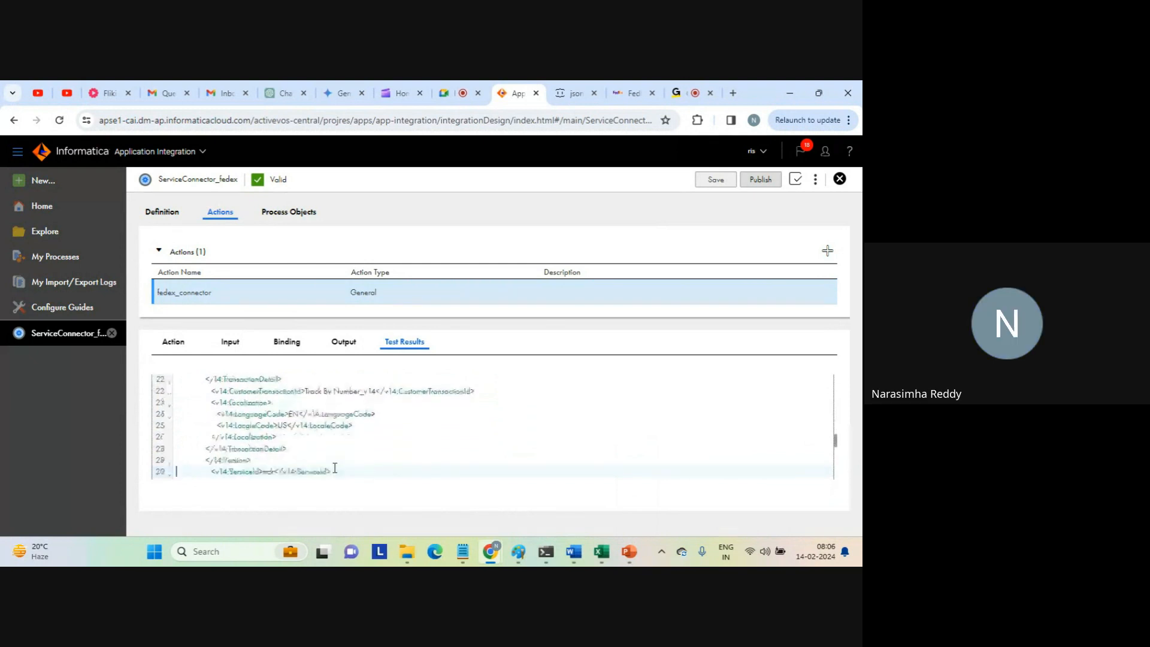
pyautogui.scroll(-6, 335, 467)
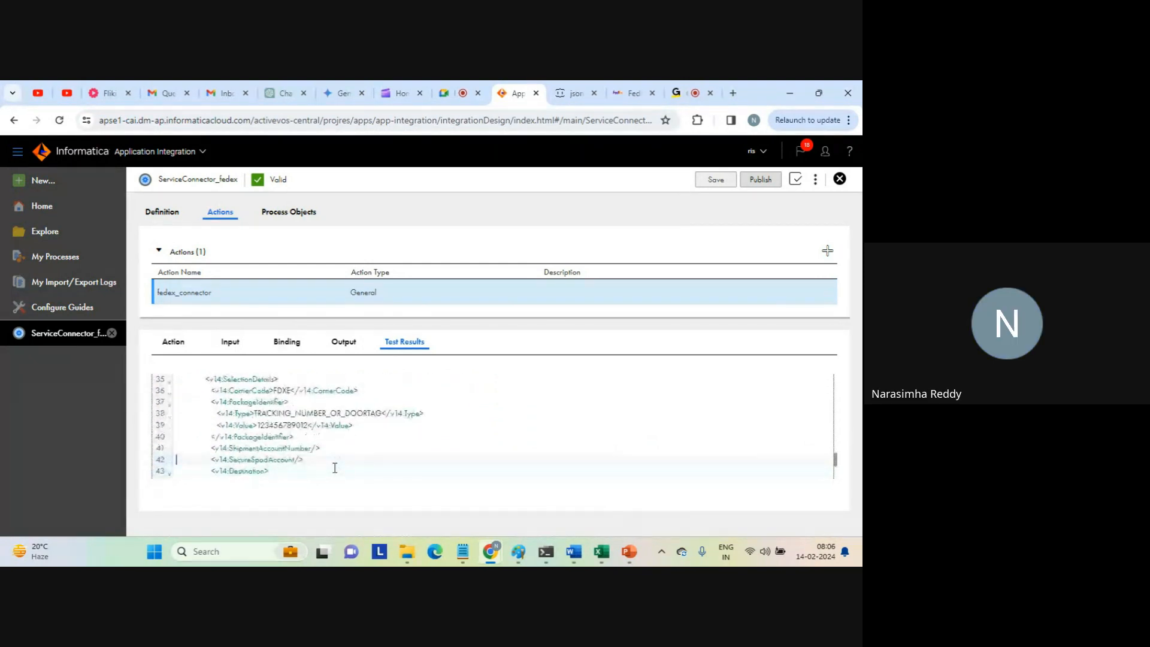
pyautogui.press('Up')
pyautogui.hotkey('shift', 'End')
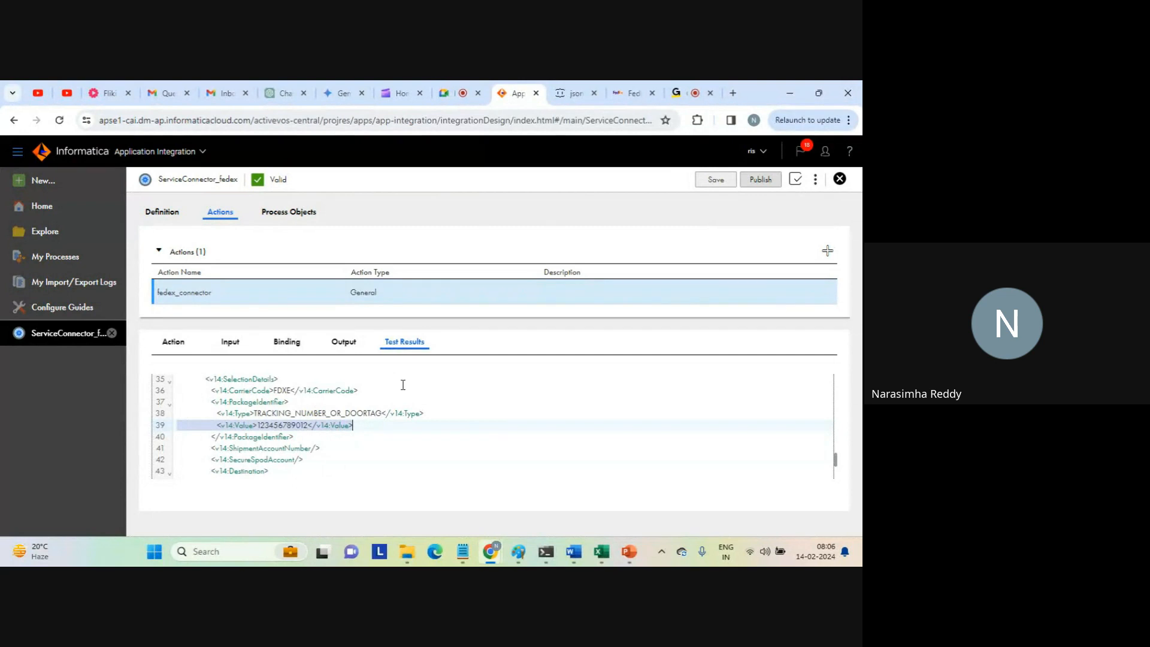
# Show the REST response and examine its LastUpdatedDestinationAddress element for the city.
pyautogui.moveTo(835, 457); pyautogui.dragTo(832, 389)
pyautogui.click(300, 475)
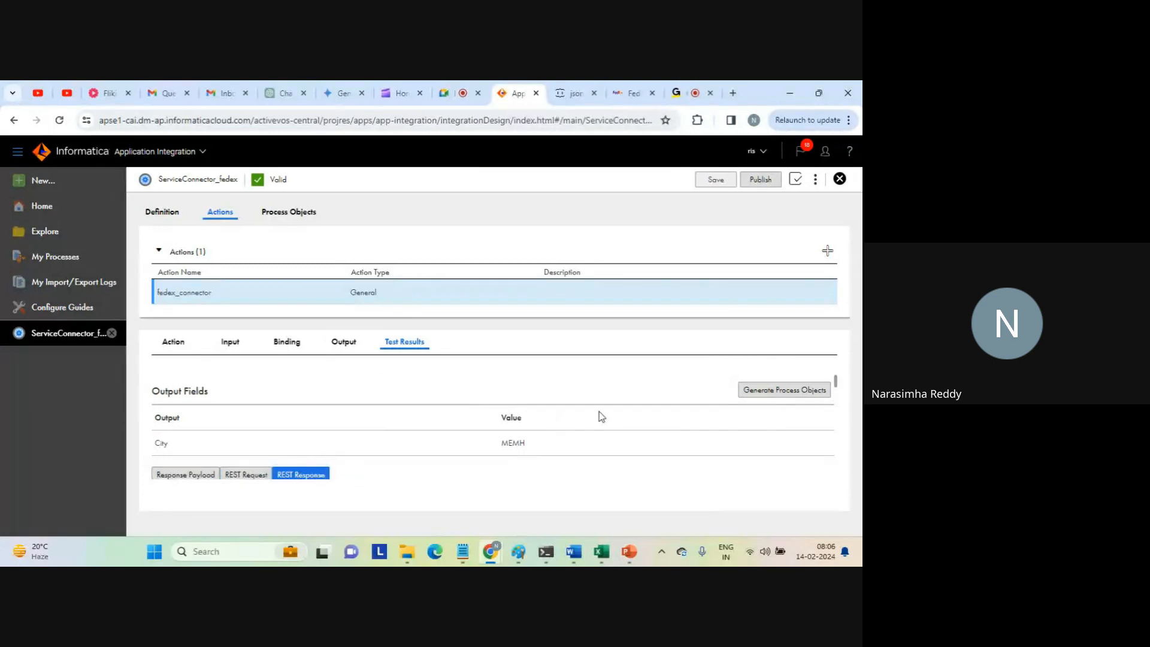
pyautogui.scroll(-10, 836, 386)
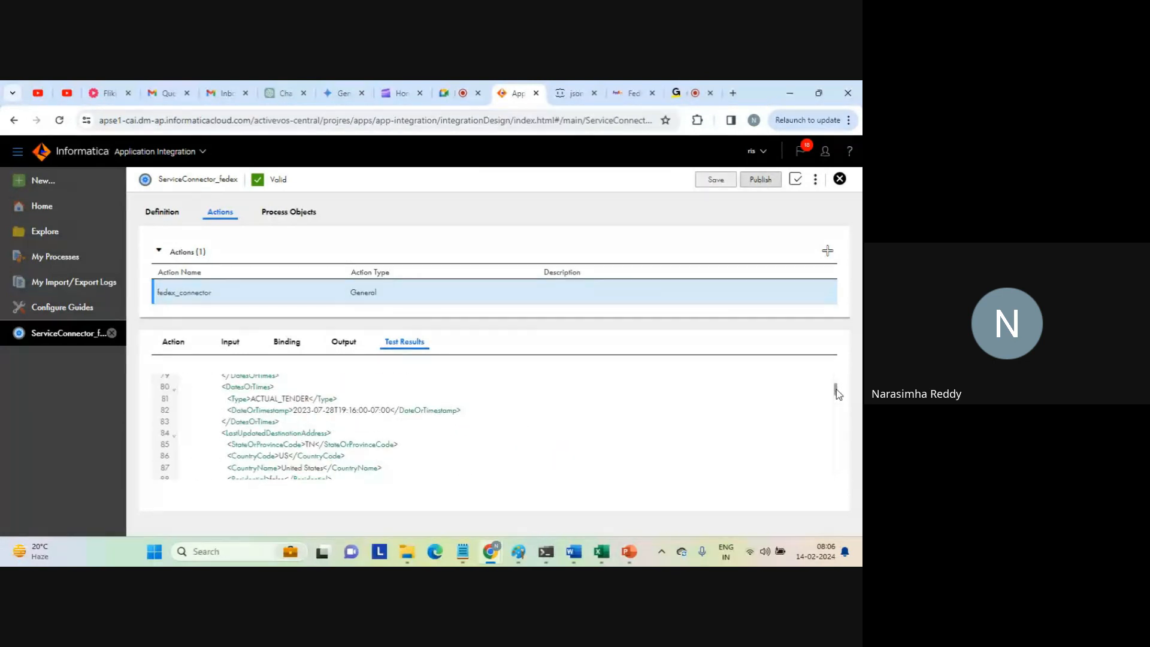
pyautogui.click(429, 417)
pyautogui.press('Right')
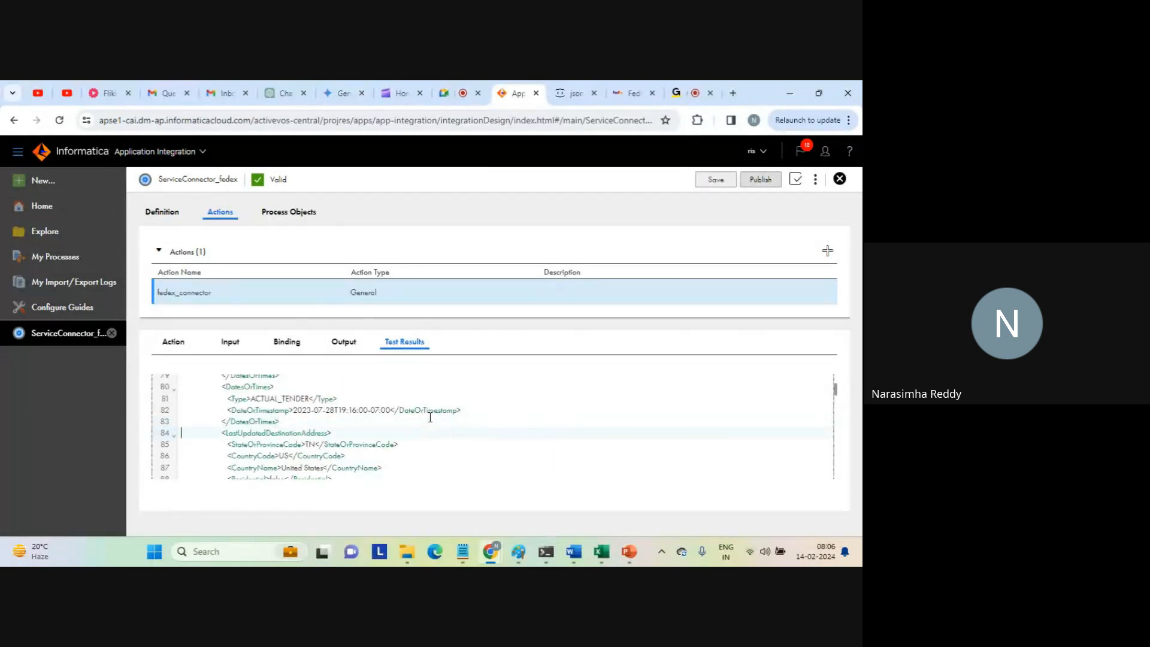
pyautogui.press('Down')
pyautogui.press('Down')
pyautogui.press('Down')
pyautogui.press('Down')
pyautogui.press('Down')
pyautogui.press('Down')
pyautogui.press('Down')
pyautogui.press('Up')
pyautogui.press('Up')
pyautogui.press('Up')
pyautogui.press('Up')
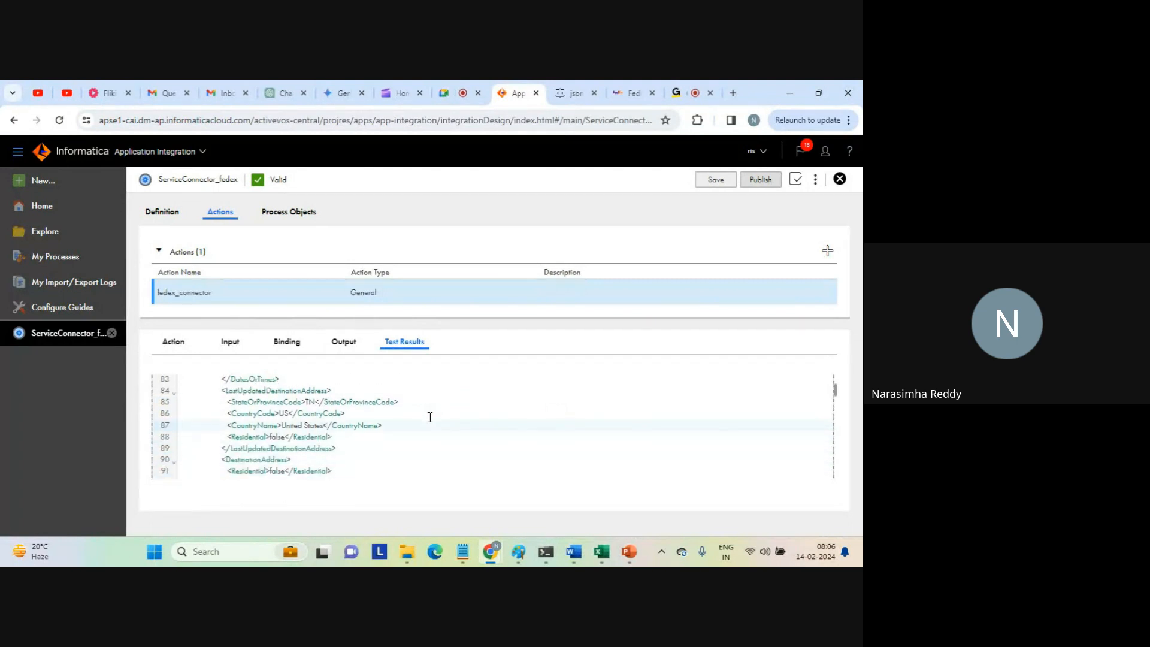
# Copy the complete REST response XML and replace the REST request text in Notepad with it.
pyautogui.hotkey('ctrl', 'a')
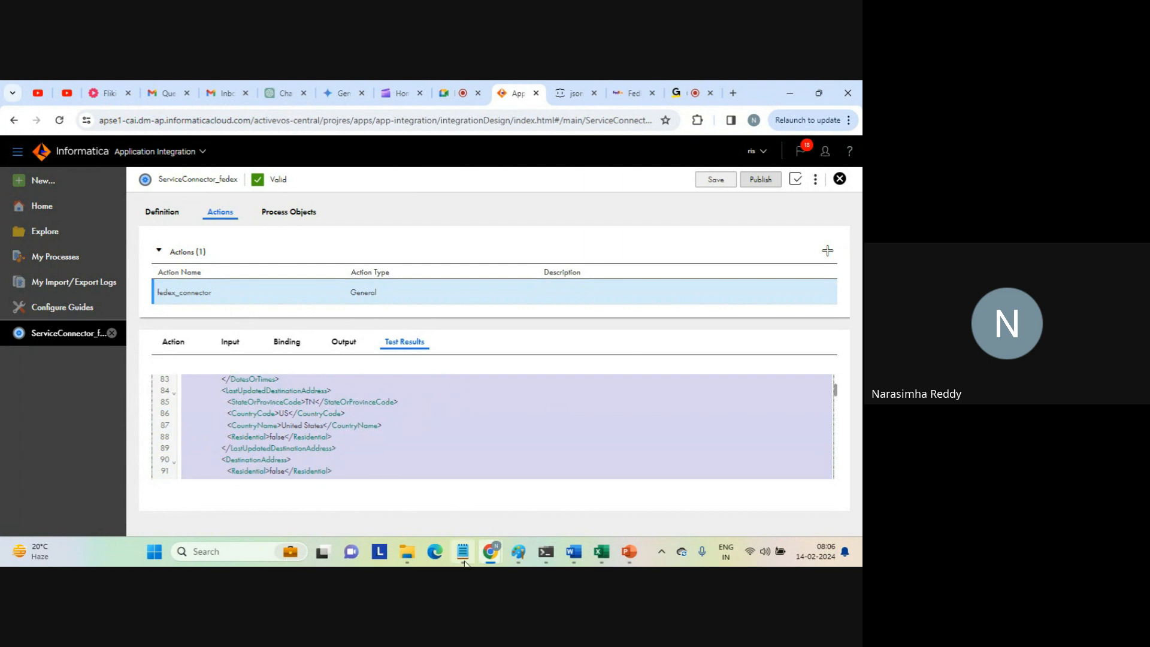
pyautogui.moveTo(463, 551)
pyautogui.click(479, 496)
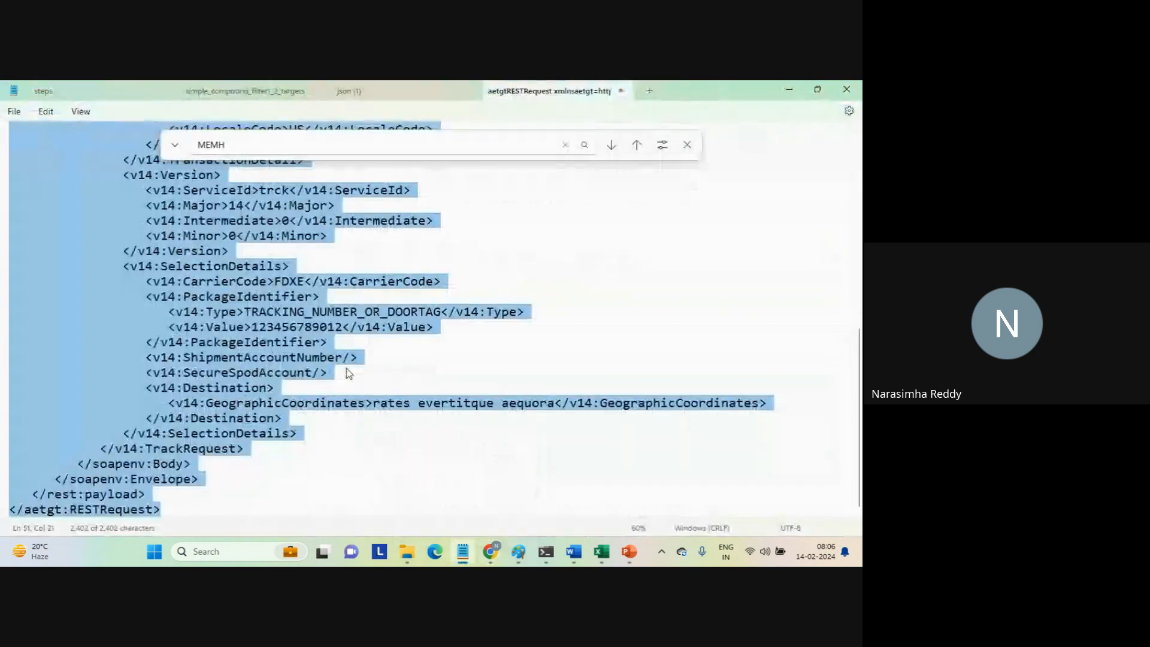
pyautogui.hotkey('ctrl', 'v')
pyautogui.hotkey('ctrl', 'Home')
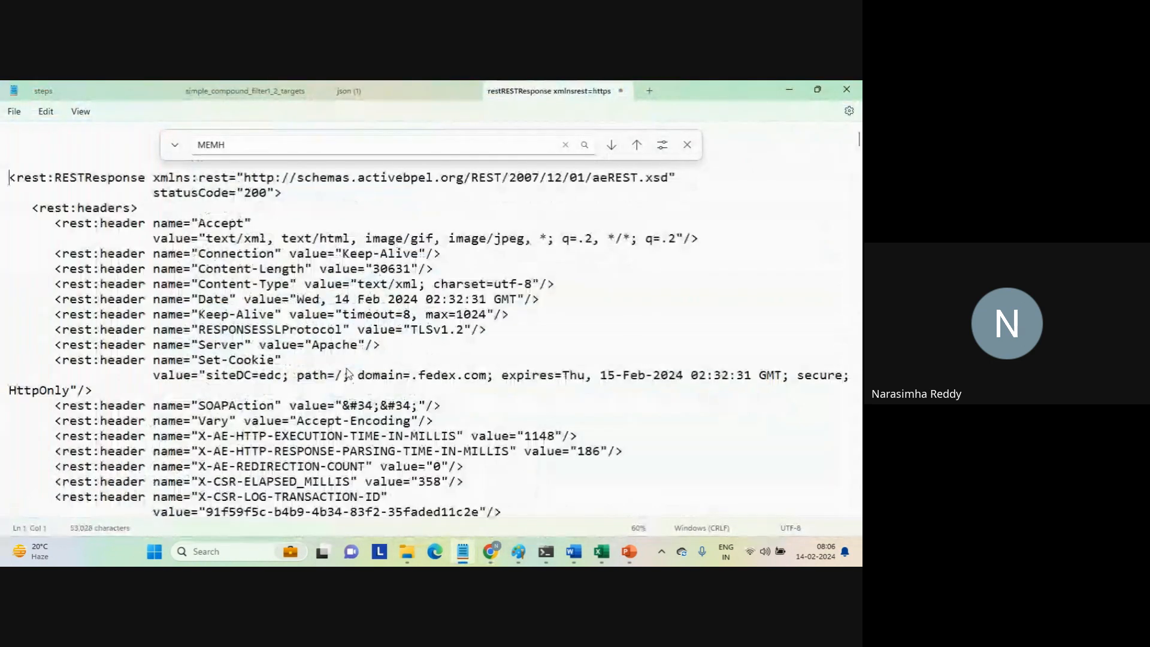
# Search the response XML for "mem" and select the City line in the LastUpdatedDestinationAddress element.
pyautogui.hotkey('ctrl', 'f')
pyautogui.write('mem')
pyautogui.press('Return')
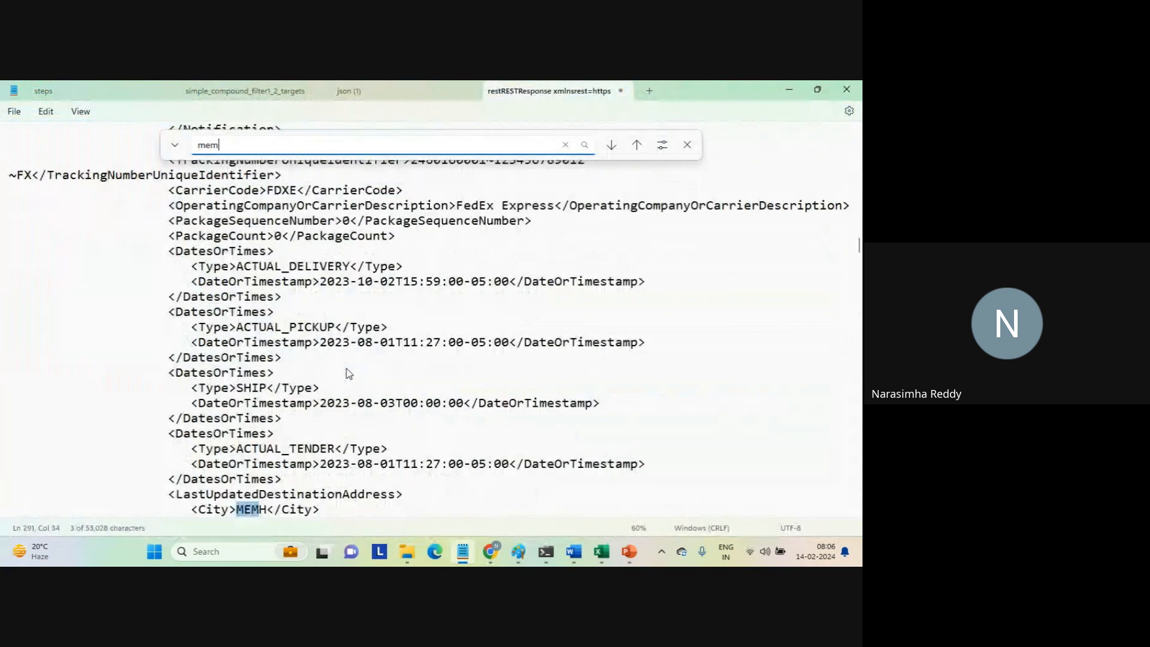
pyautogui.tripleClick(244, 512)
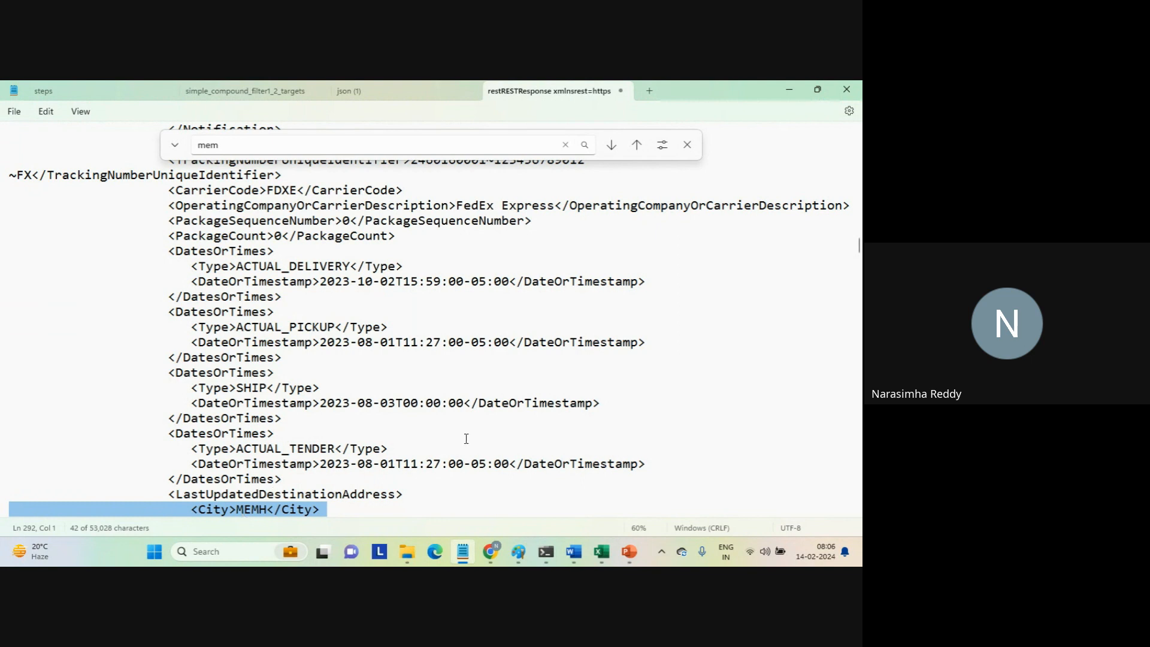
# Switch to the Google Meet call in the browser and stop presenting the screen.
pyautogui.moveTo(490, 551)
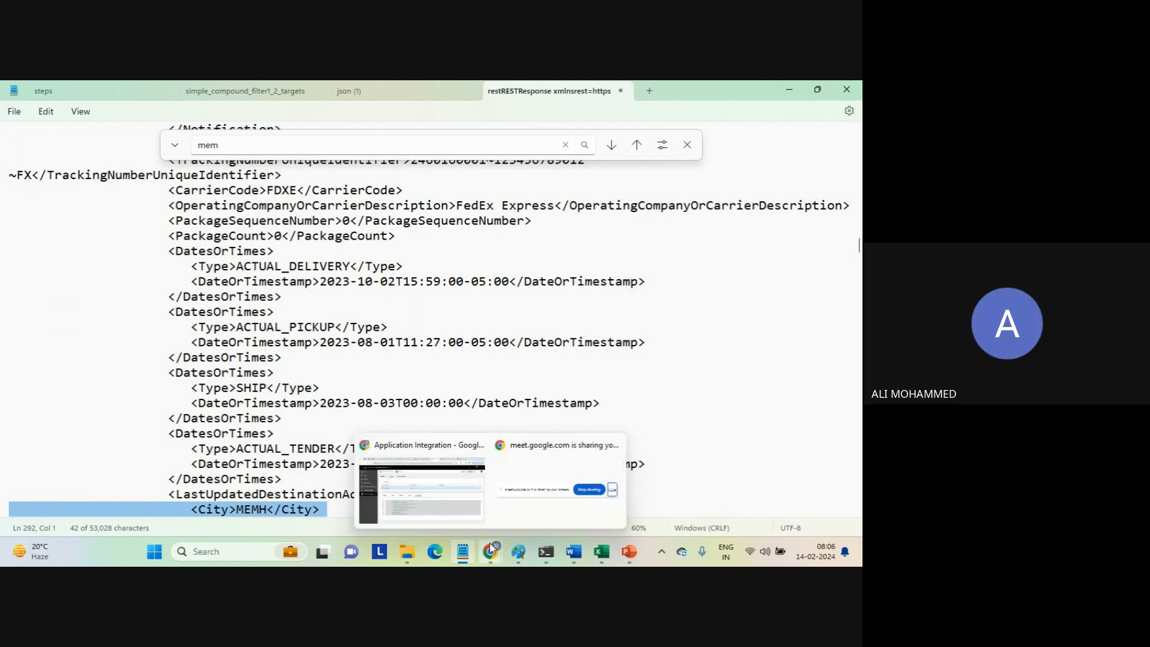
pyautogui.click(449, 506)
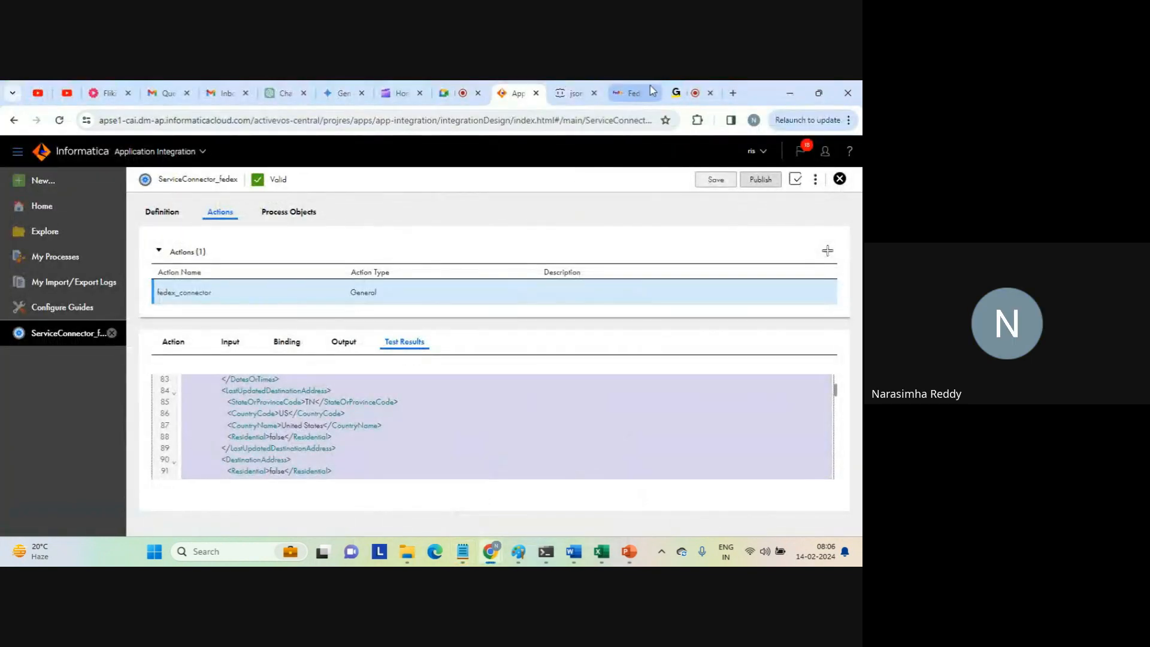
pyautogui.click(683, 92)
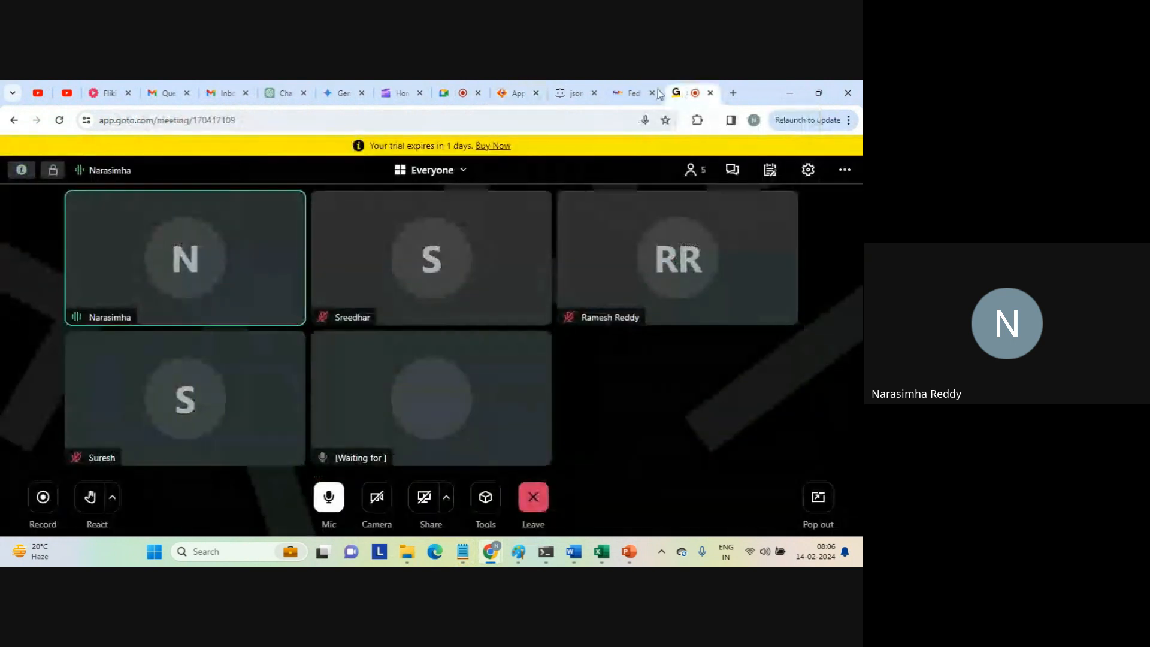
pyautogui.click(448, 96)
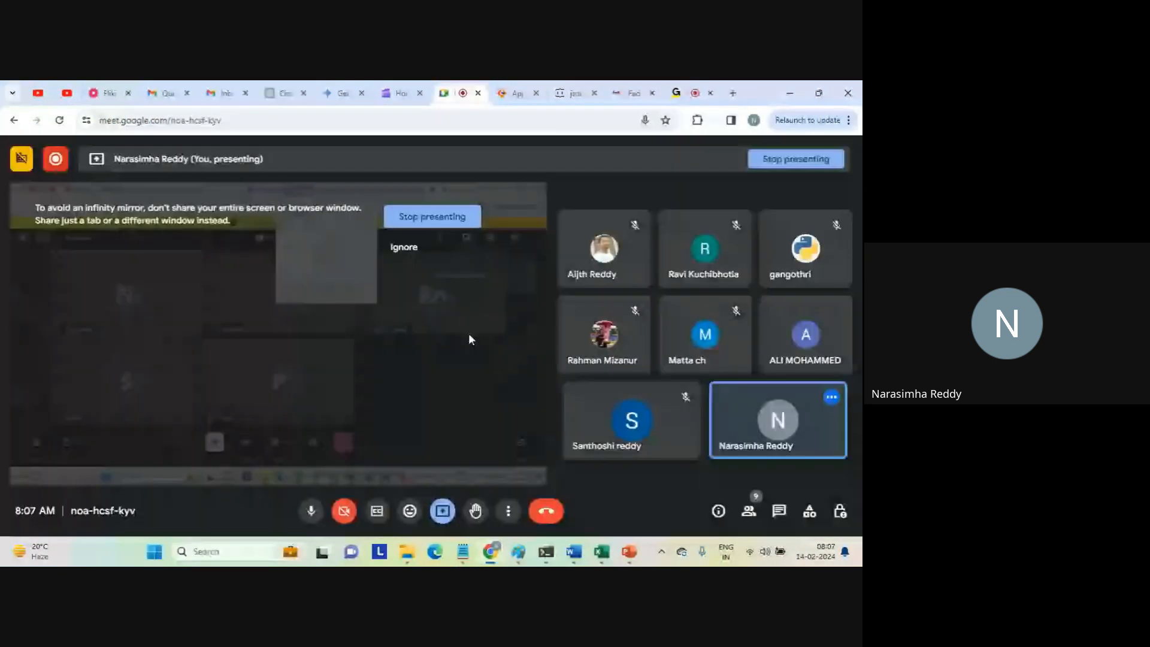
pyautogui.click(416, 218)
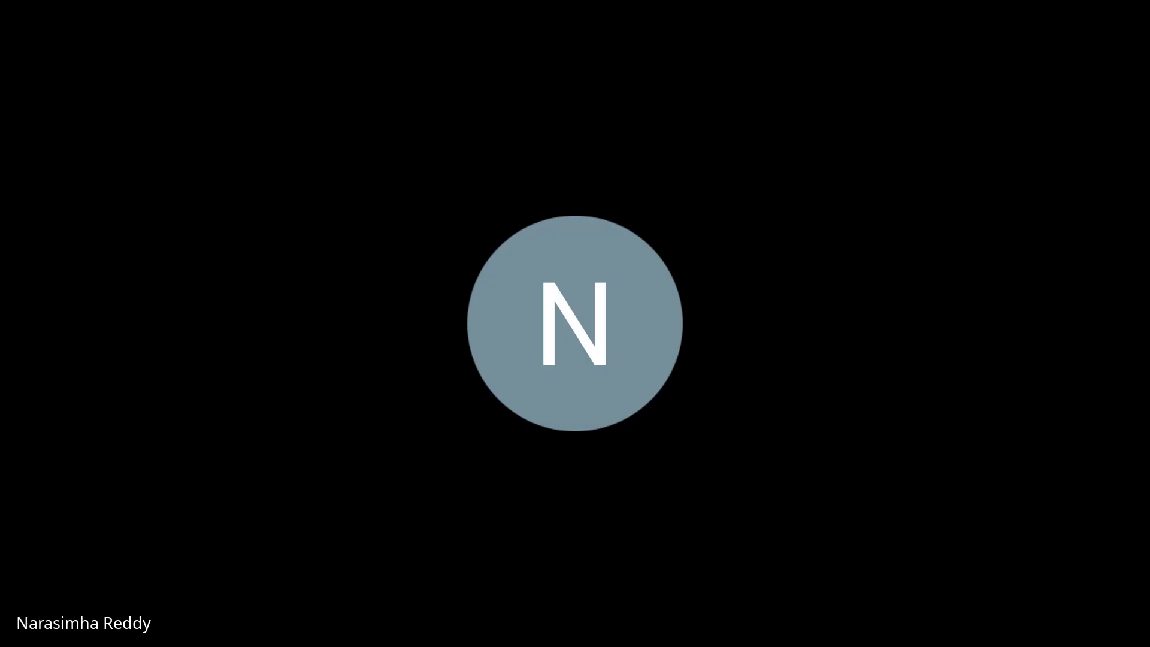